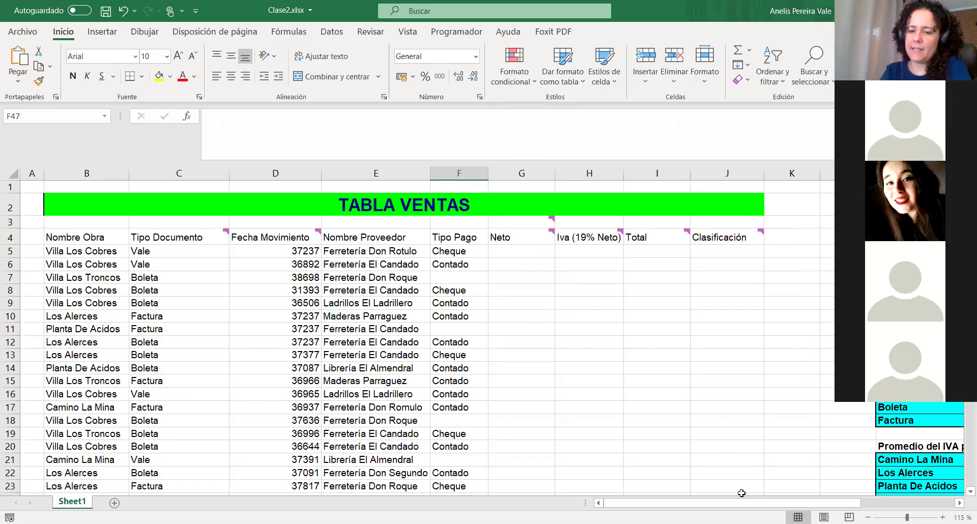
{"action": "left_click", "coordinate": [738, 421]}
{"action": "left_click_drag", "start_coordinate": [739, 503], "coordinate": [783, 461]}
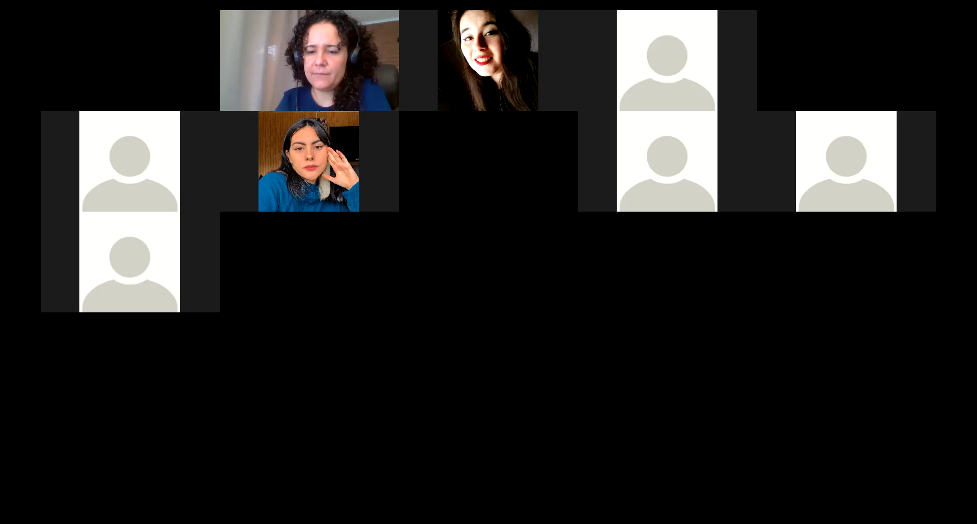
- On the course site in the browser, return to the Unidad 1 page and open its Documentos complementarios folder
{"action": "scroll", "coordinate": [359, 215], "scroll_direction": "up", "scroll_amount": 4}
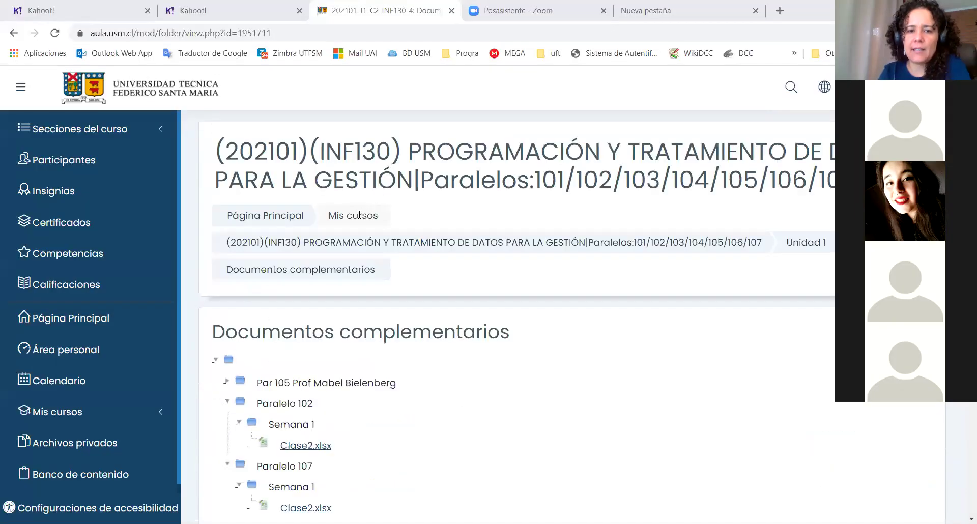
{"action": "left_click", "coordinate": [383, 244]}
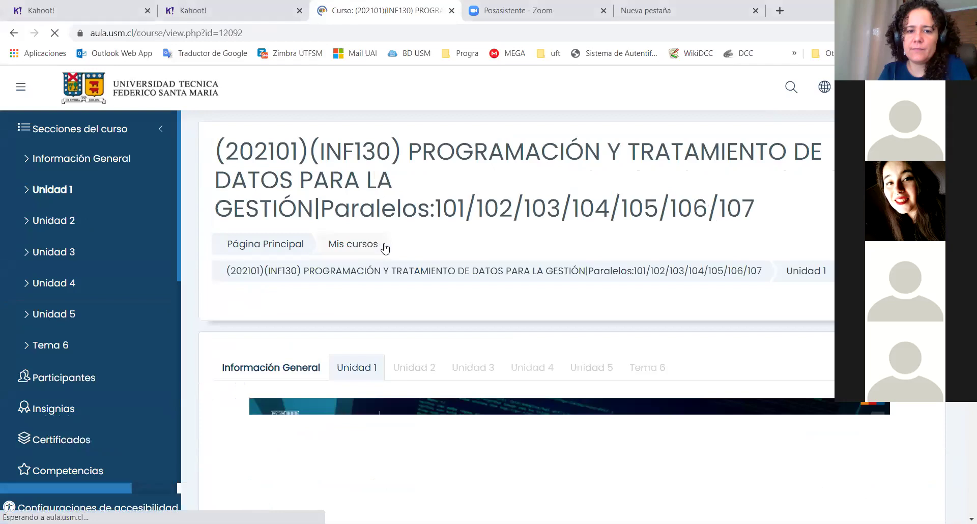
{"action": "scroll", "coordinate": [361, 221], "scroll_direction": "down", "scroll_amount": 3}
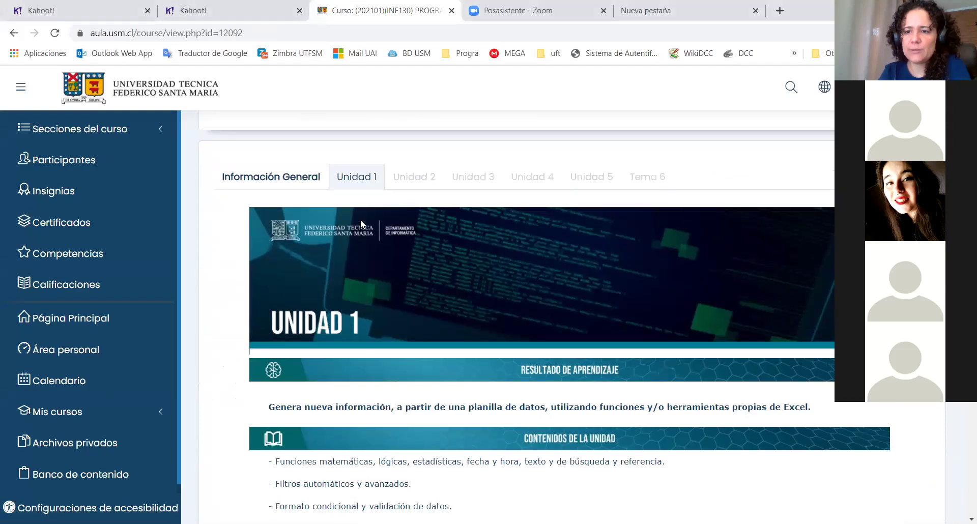
{"action": "scroll", "coordinate": [349, 263], "scroll_direction": "down", "scroll_amount": 8}
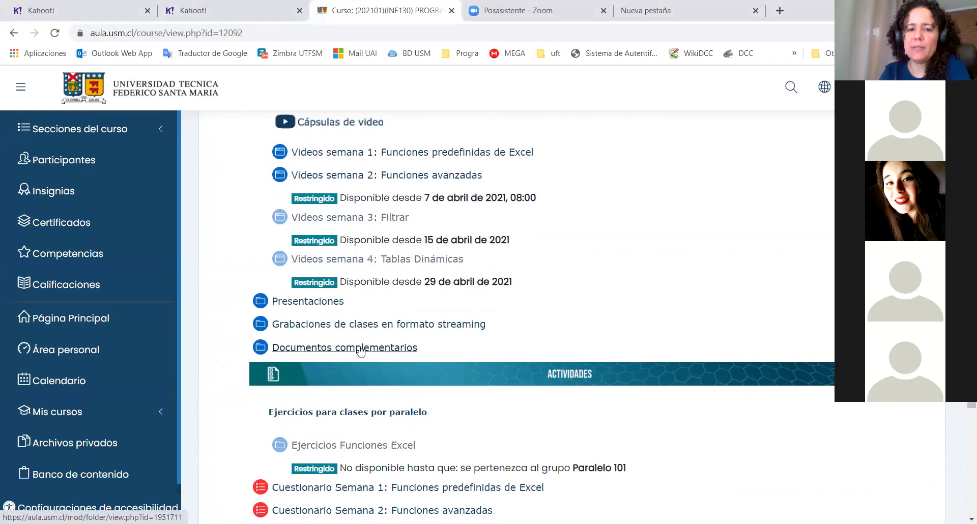
{"action": "left_click", "coordinate": [340, 351]}
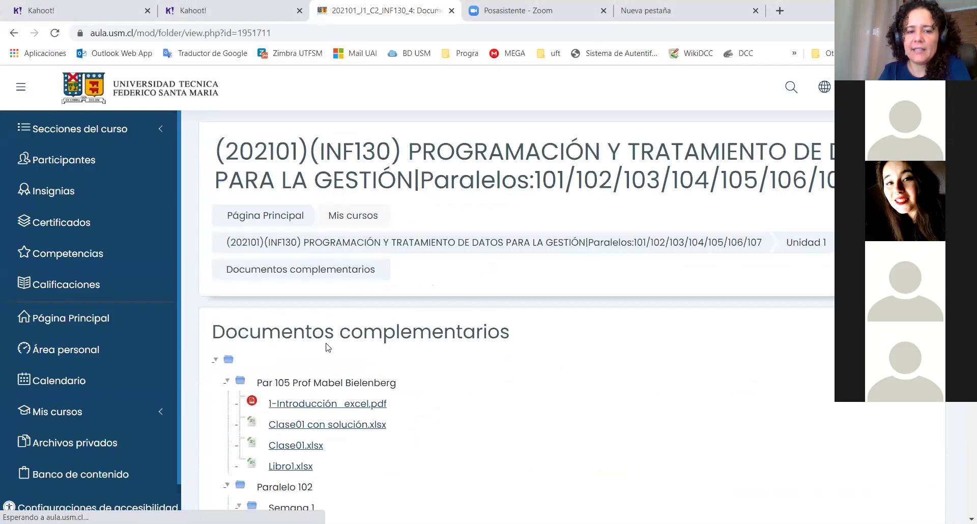
- Collapse the Par 105, Paralelo 102 and Paralelo 107 folders in the document tree, and expand Paralelo 102 again
{"action": "scroll", "coordinate": [252, 282], "scroll_direction": "down", "scroll_amount": 2}
{"action": "left_click", "coordinate": [226, 253]}
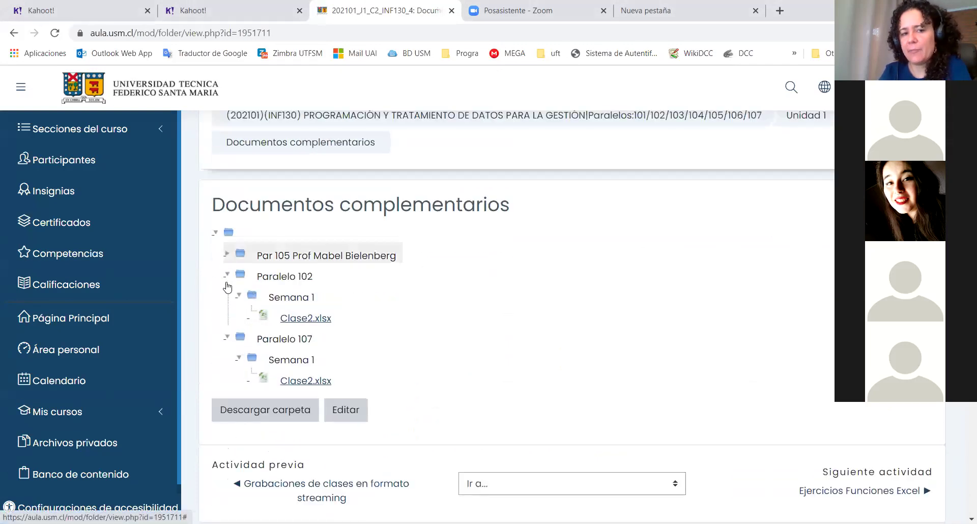
{"action": "left_click", "coordinate": [226, 275]}
{"action": "left_click", "coordinate": [227, 296]}
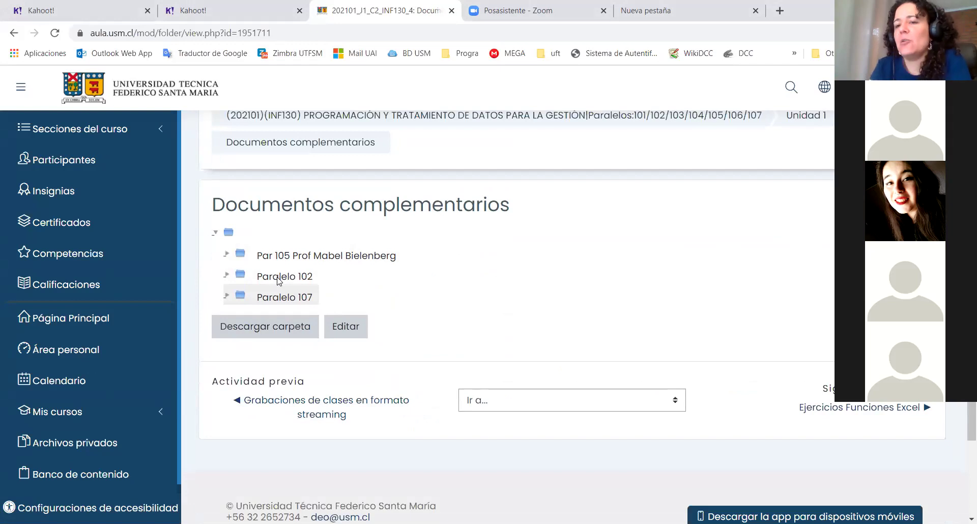
{"action": "left_click", "coordinate": [226, 275]}
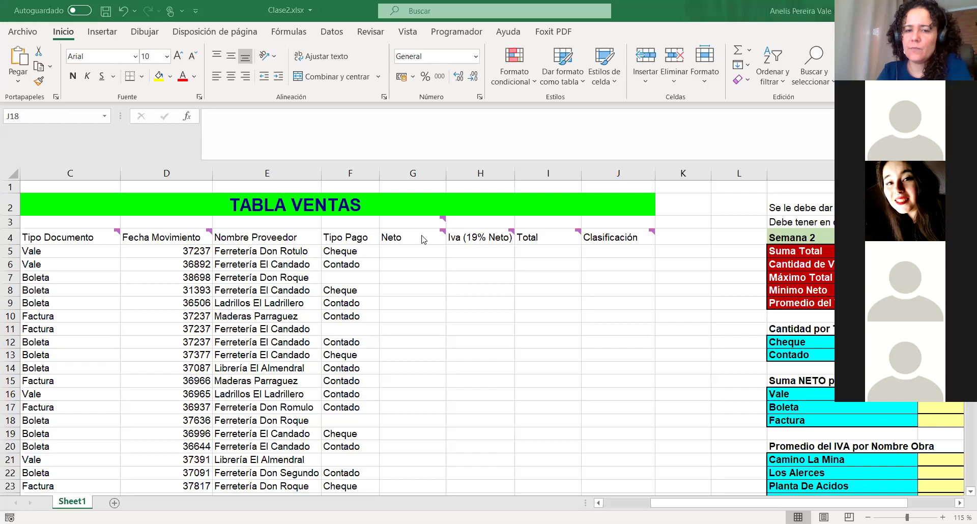
- Read the comments attached to the Neto and Total headers of TABLA VENTAS in Clase2.xlsx
{"action": "mouse_move", "coordinate": [422, 237]}
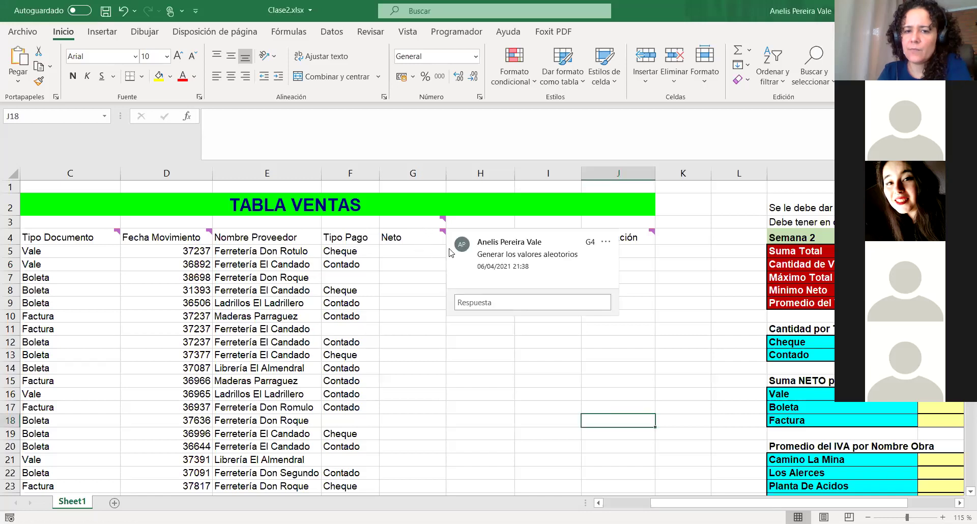
{"action": "left_click", "coordinate": [434, 235]}
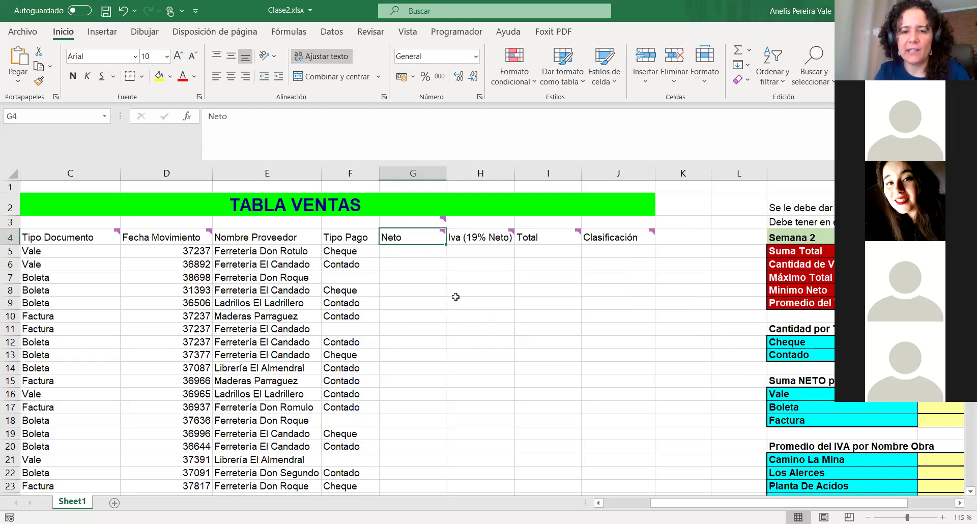
{"action": "scroll", "coordinate": [455, 295], "scroll_direction": "up", "scroll_amount": 4, "text": "ctrl"}
{"action": "scroll", "coordinate": [447, 253], "scroll_direction": "up", "scroll_amount": 1}
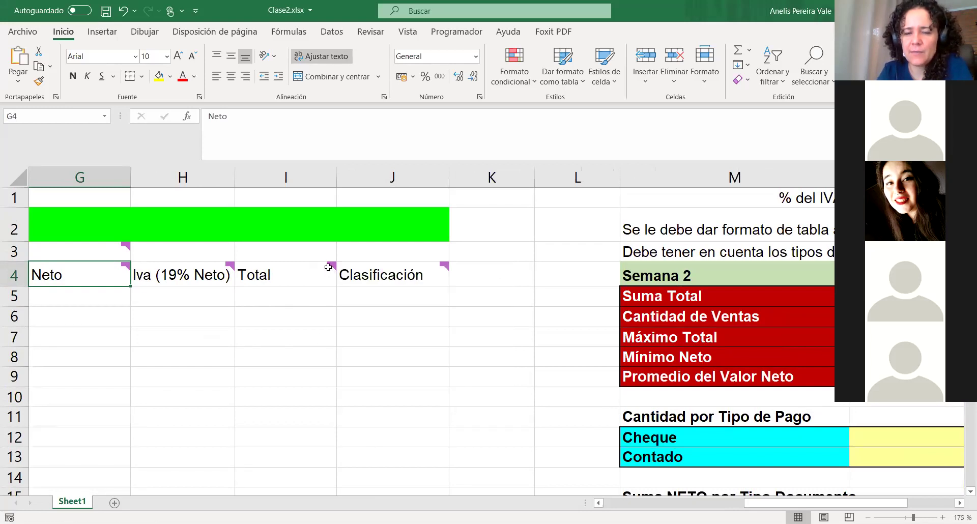
{"action": "mouse_move", "coordinate": [328, 267]}
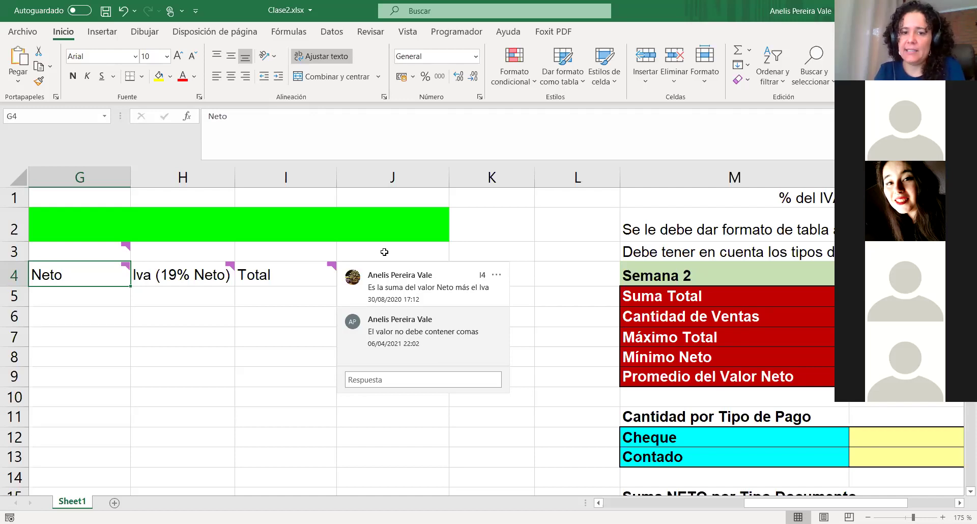
{"action": "scroll", "coordinate": [589, 224], "scroll_direction": "down", "scroll_amount": 3, "text": "ctrl"}
{"action": "scroll", "coordinate": [588, 225], "scroll_direction": "down", "scroll_amount": 3, "text": "ctrl"}
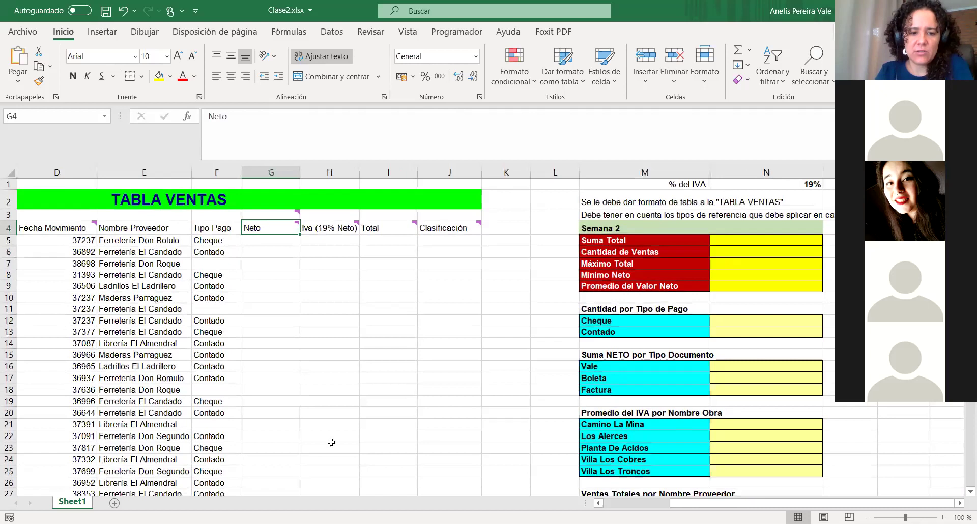
- Enter the note "OFFICE 365" in cell E59, below the sales table
{"action": "scroll", "coordinate": [394, 302], "scroll_direction": "down", "scroll_amount": 12}
{"action": "left_click", "coordinate": [188, 442]}
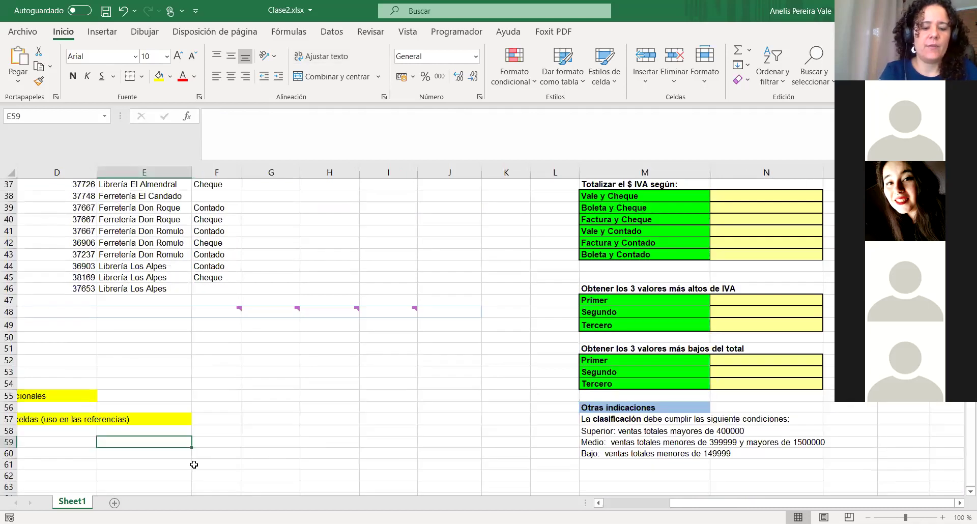
{"action": "type", "text": "OFFICE 365"}
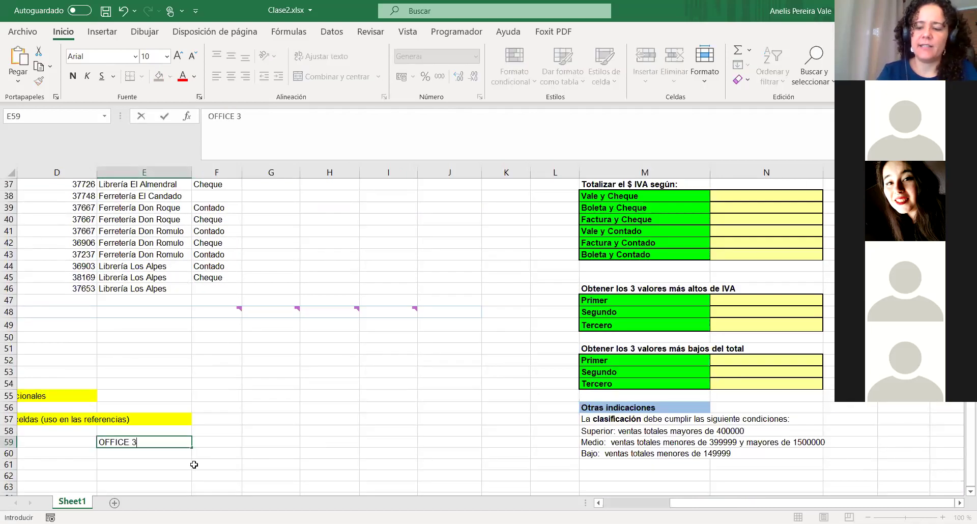
{"action": "key", "text": "ctrl+Return"}
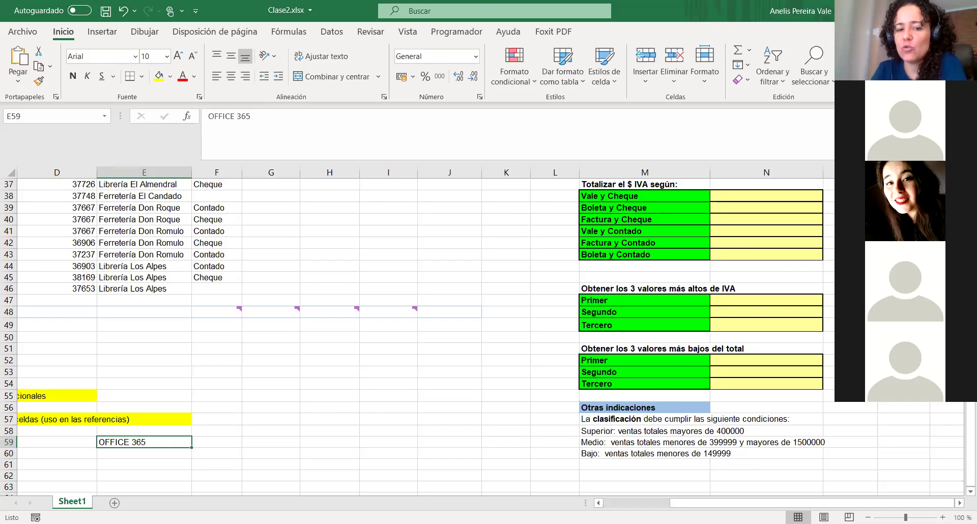
{"action": "left_click", "coordinate": [427, 421]}
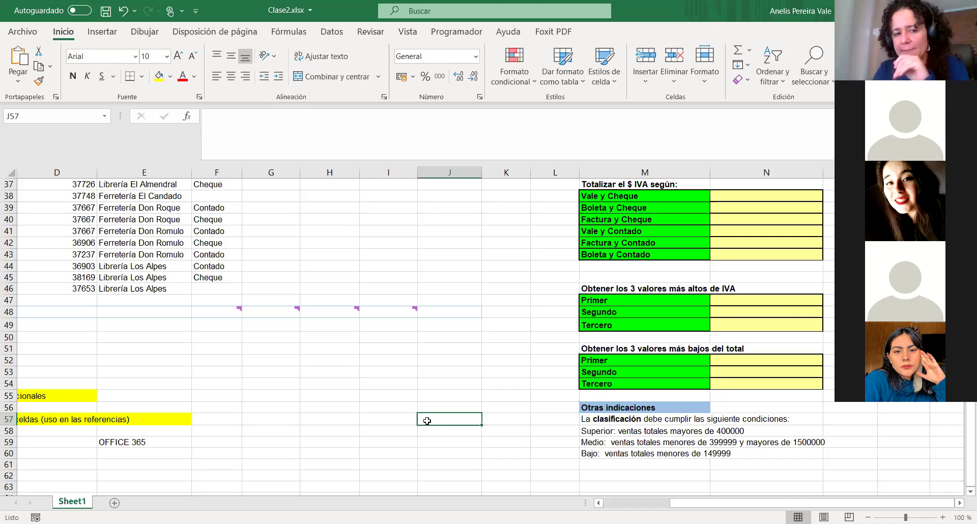
- Go back to the start of the sales table and review the comment on the Neto header in G4
{"action": "scroll", "coordinate": [276, 342], "scroll_direction": "up", "scroll_amount": 2}
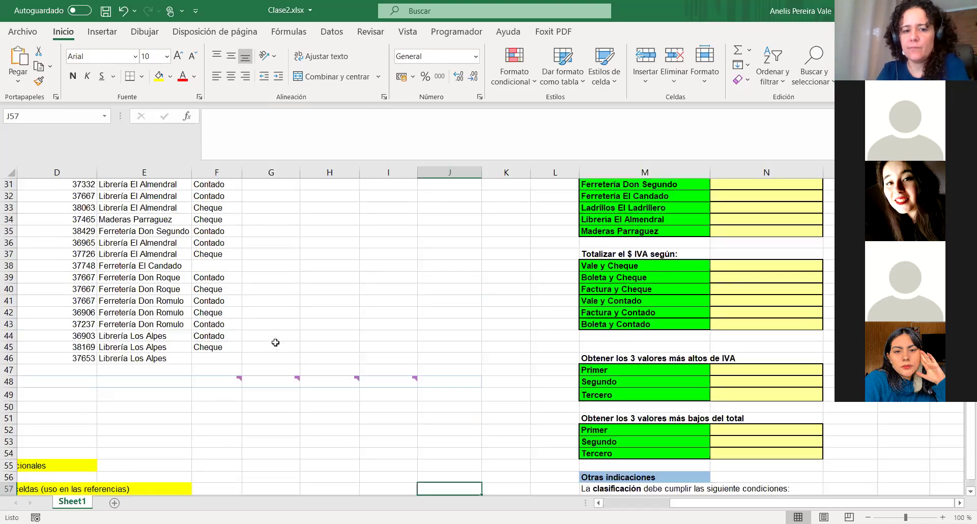
{"action": "scroll", "coordinate": [275, 342], "scroll_direction": "up", "scroll_amount": 10}
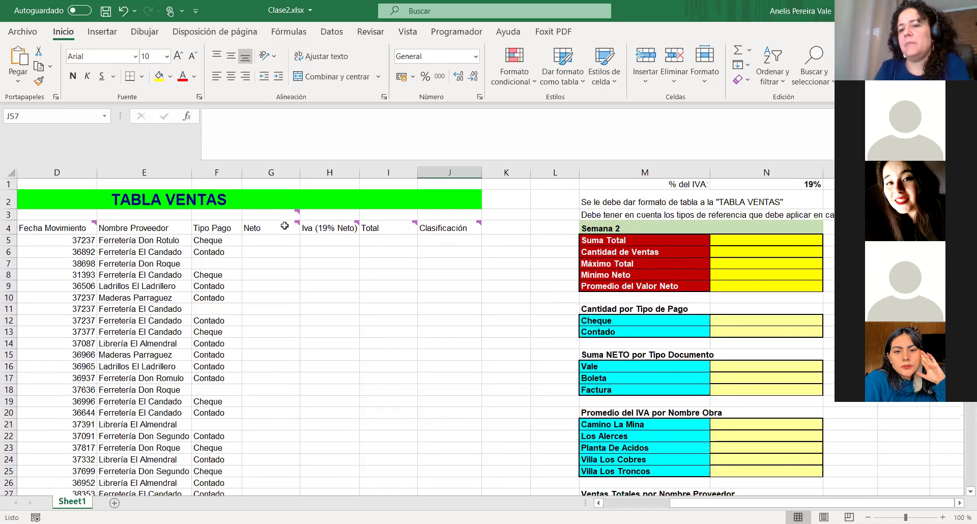
{"action": "mouse_move", "coordinate": [285, 226]}
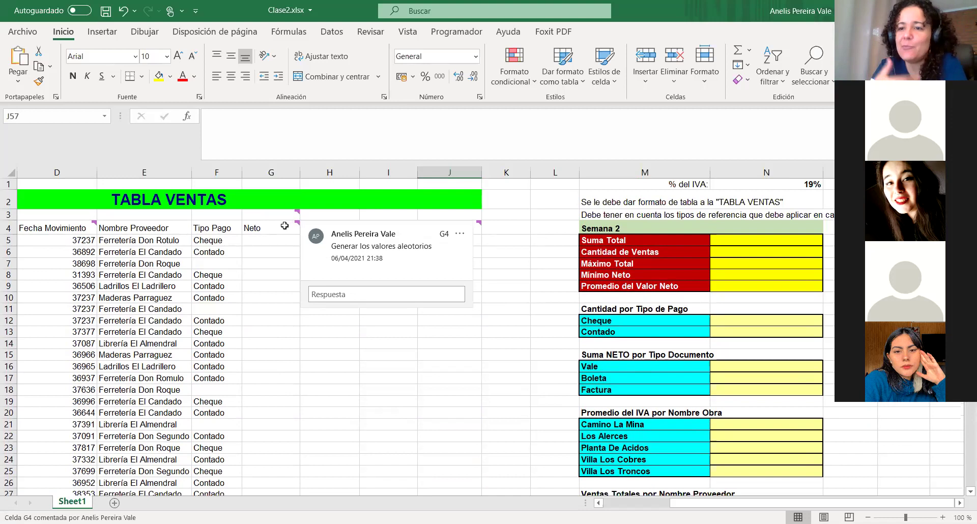
{"action": "left_click", "coordinate": [208, 127]}
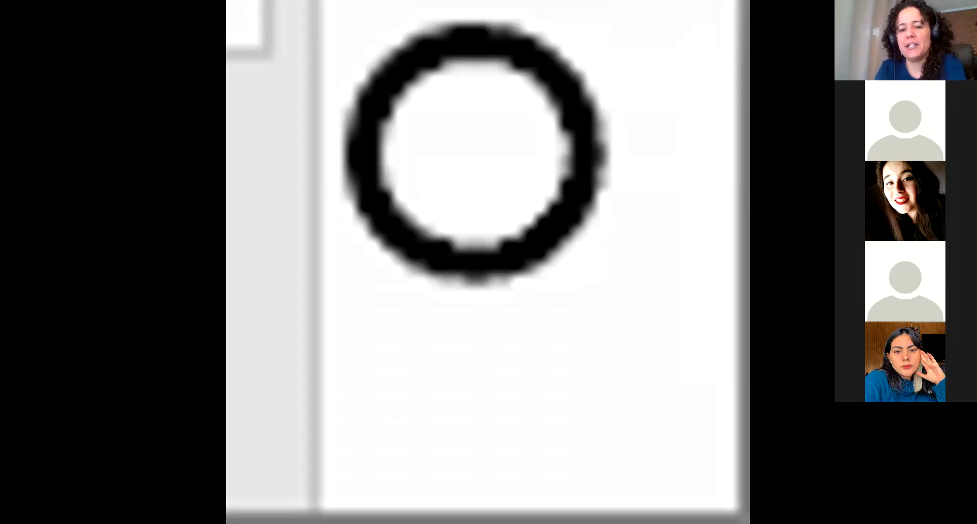
{"action": "left_click", "coordinate": [450, 465]}
{"action": "scroll", "coordinate": [497, 417], "scroll_direction": "up", "scroll_amount": 10}
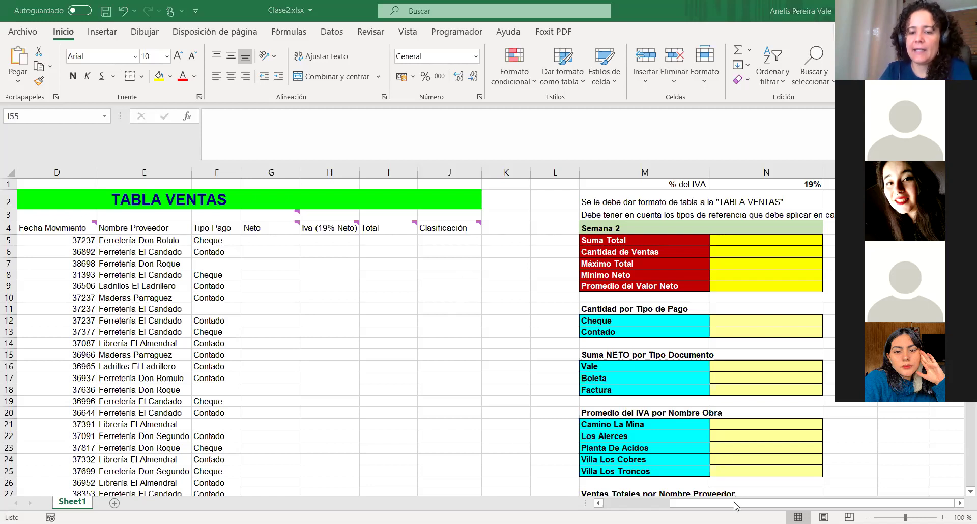
{"action": "scroll", "coordinate": [507, 236], "scroll_direction": "left", "scroll_amount": 3}
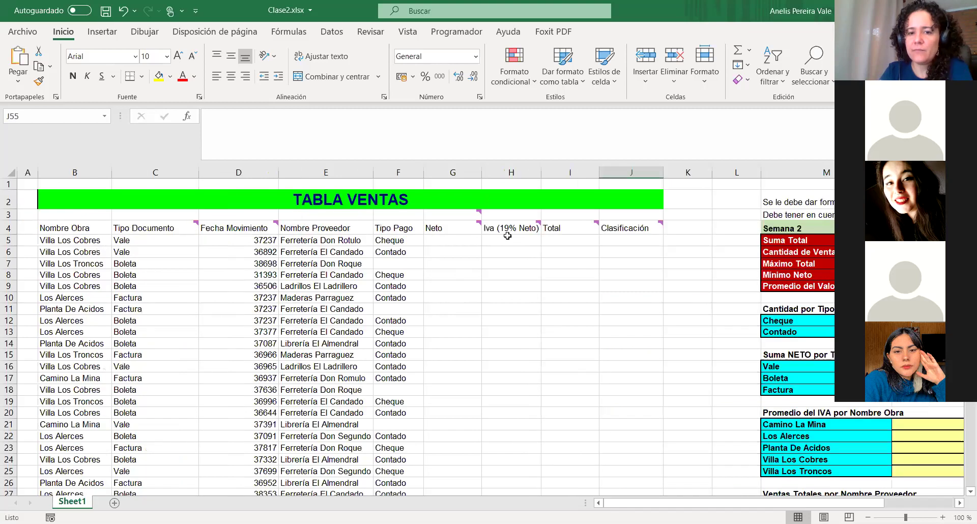
{"action": "mouse_move", "coordinate": [475, 225]}
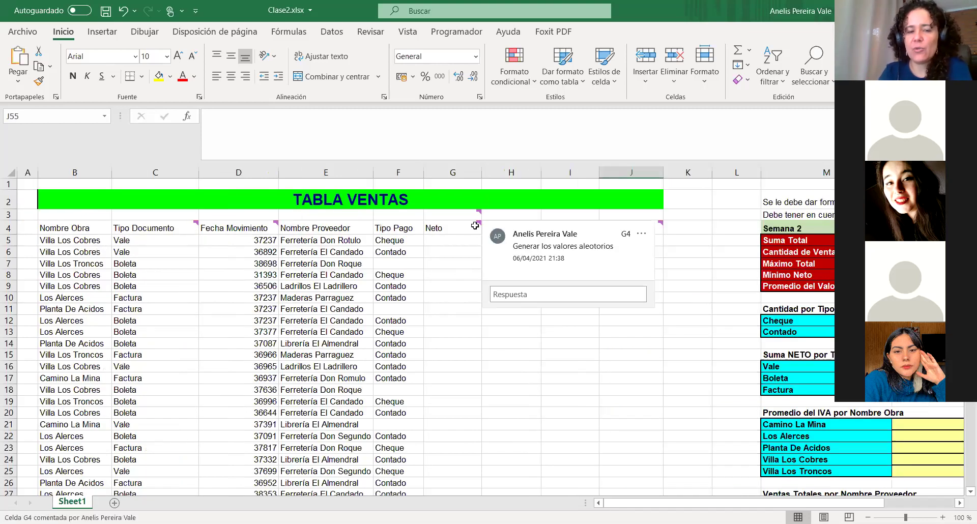
{"action": "left_click", "coordinate": [453, 228]}
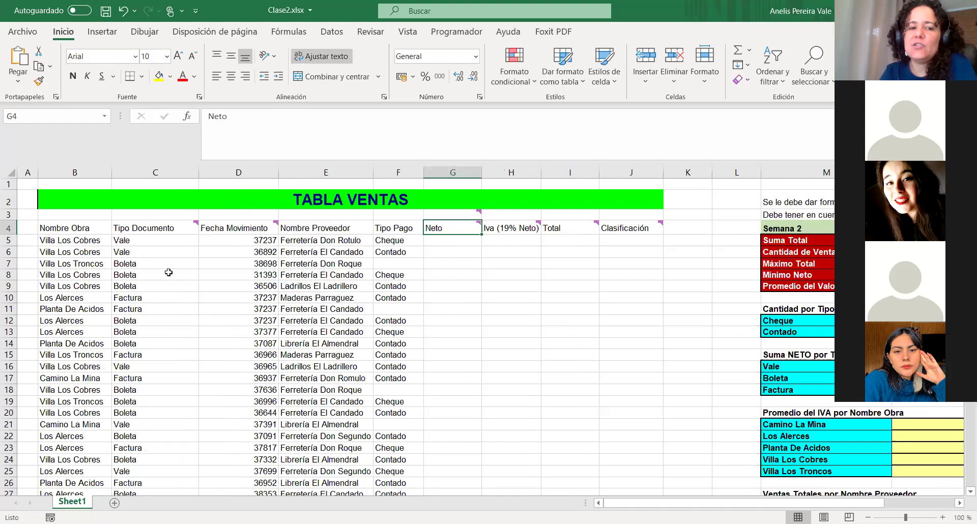
- Try centring the text of cell C5 horizontally, and undo the alignment
{"action": "left_click", "coordinate": [152, 240]}
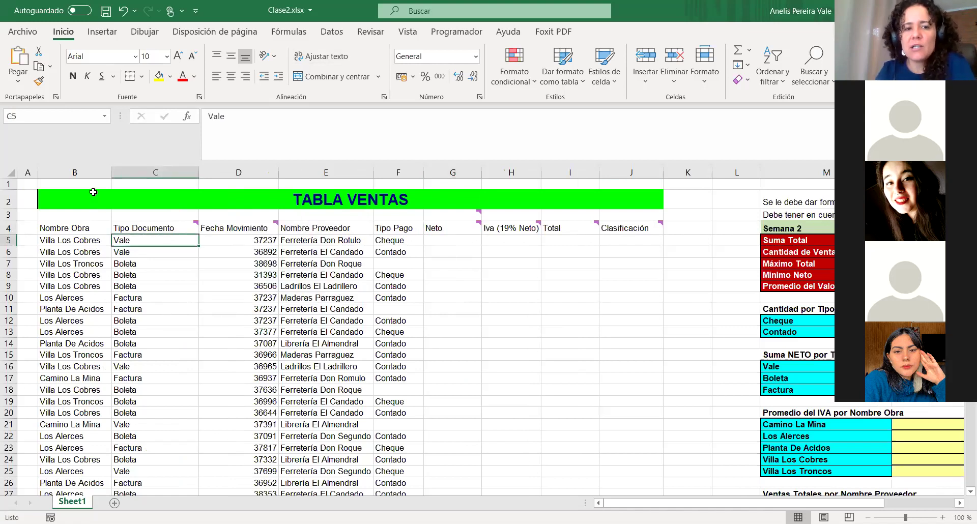
{"action": "left_click", "coordinate": [230, 77]}
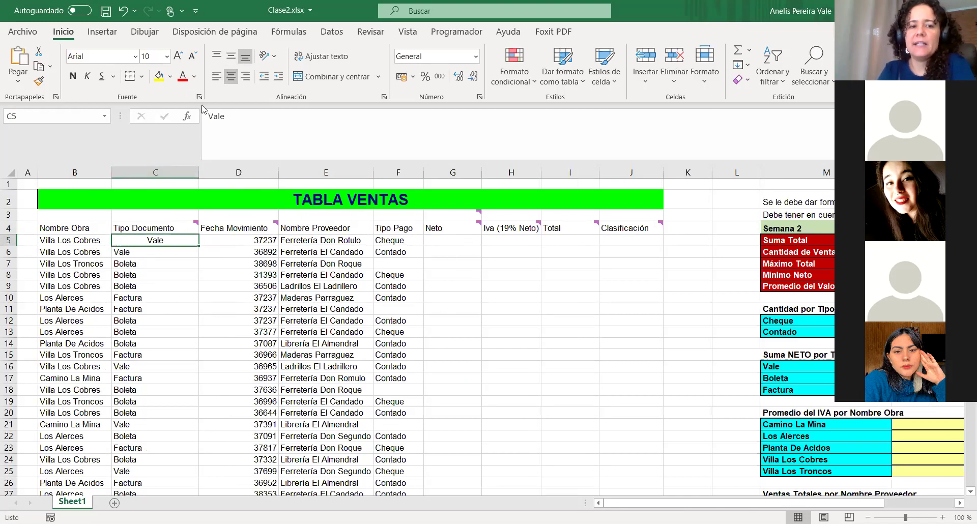
{"action": "key", "text": "ctrl+z"}
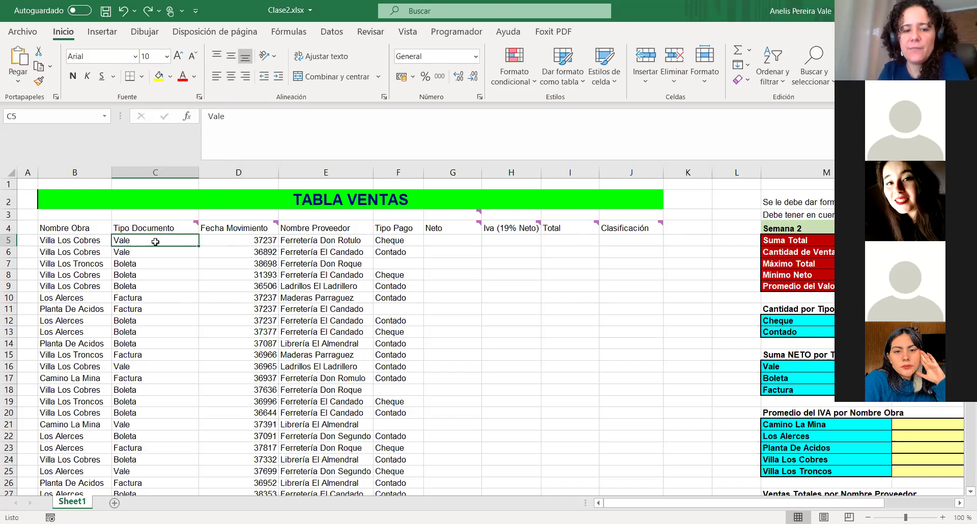
- Review the number, alignment, font, border and fill options in the cell format settings of C5, leaving the cell unformatted
{"action": "right_click", "coordinate": [155, 242]}
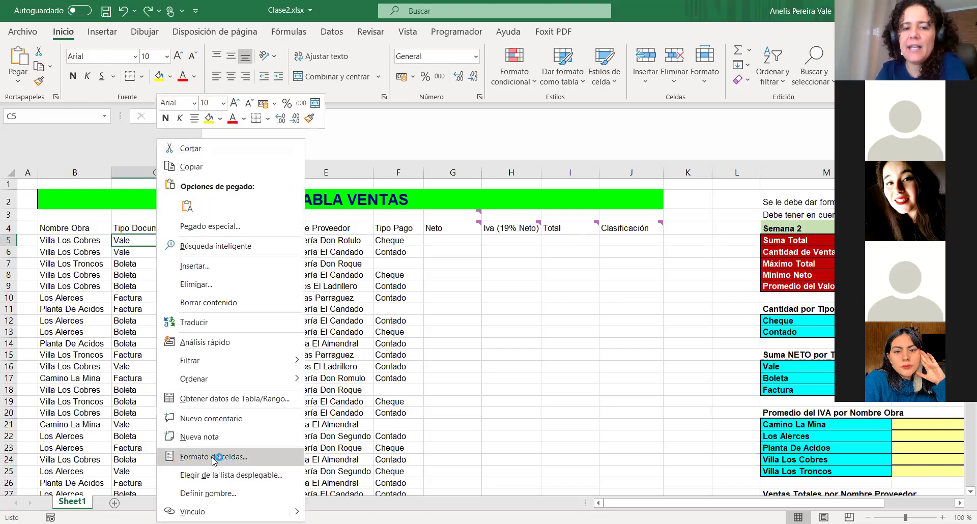
{"action": "left_click", "coordinate": [214, 457]}
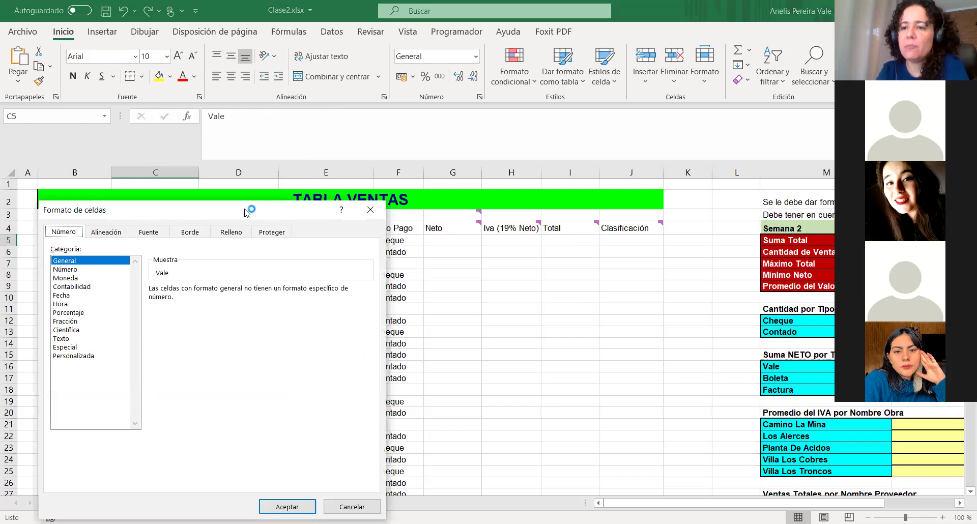
{"action": "left_click_drag", "start_coordinate": [245, 213], "coordinate": [353, 107]}
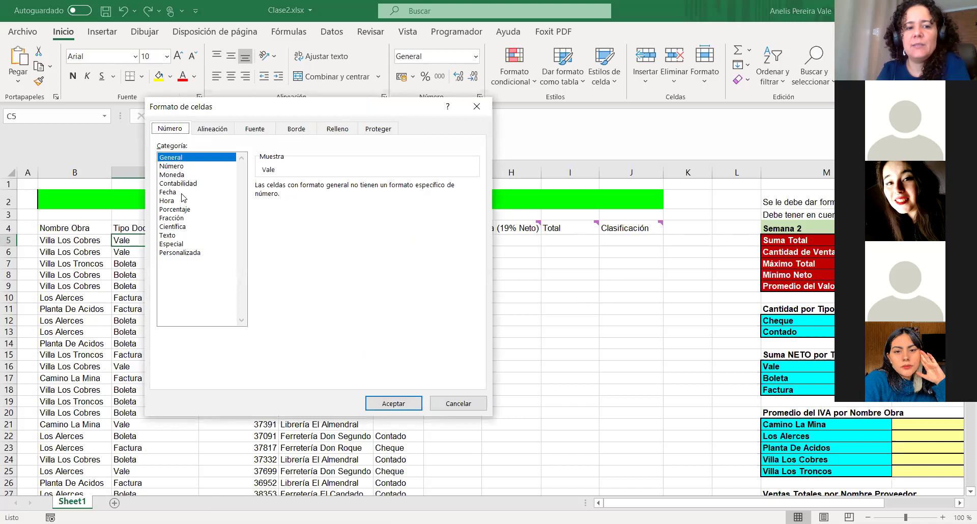
{"action": "left_click", "coordinate": [175, 236]}
{"action": "left_click", "coordinate": [171, 167]}
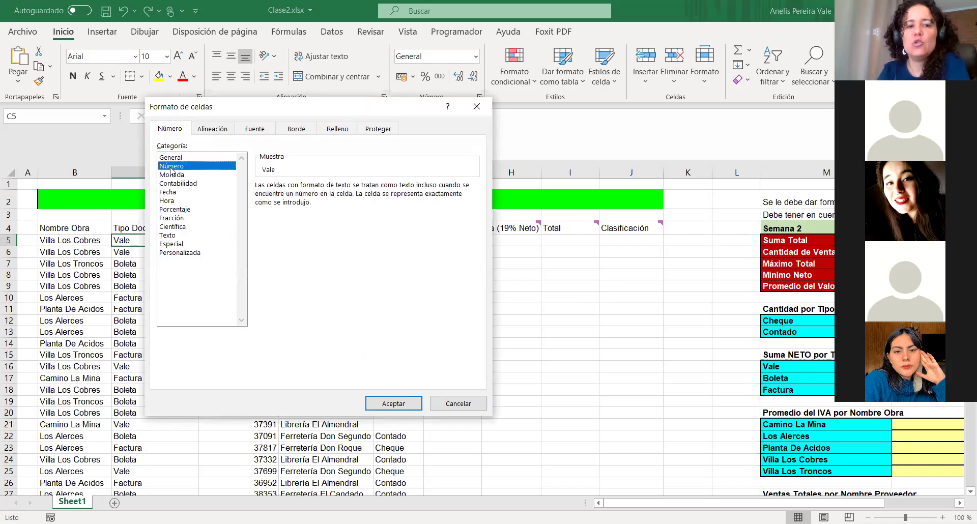
{"action": "left_click", "coordinate": [213, 128]}
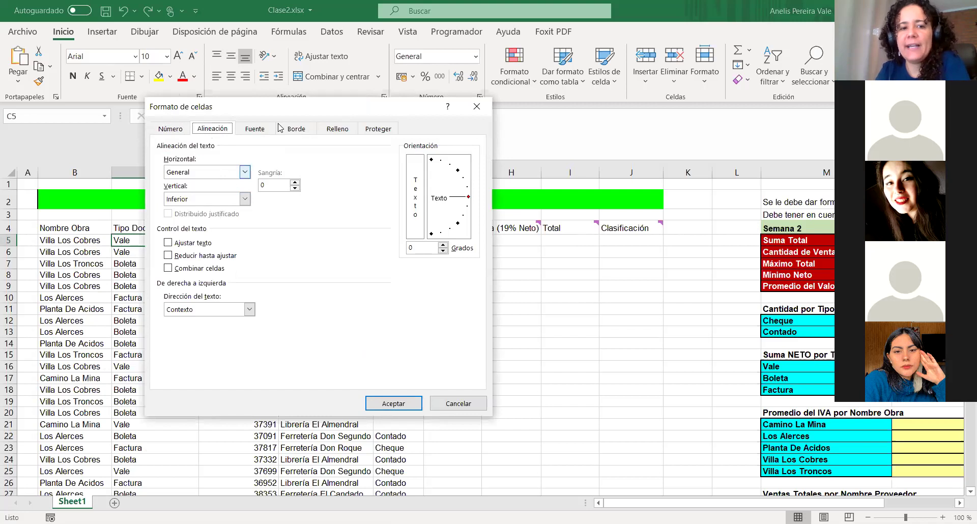
{"action": "left_click", "coordinate": [262, 130]}
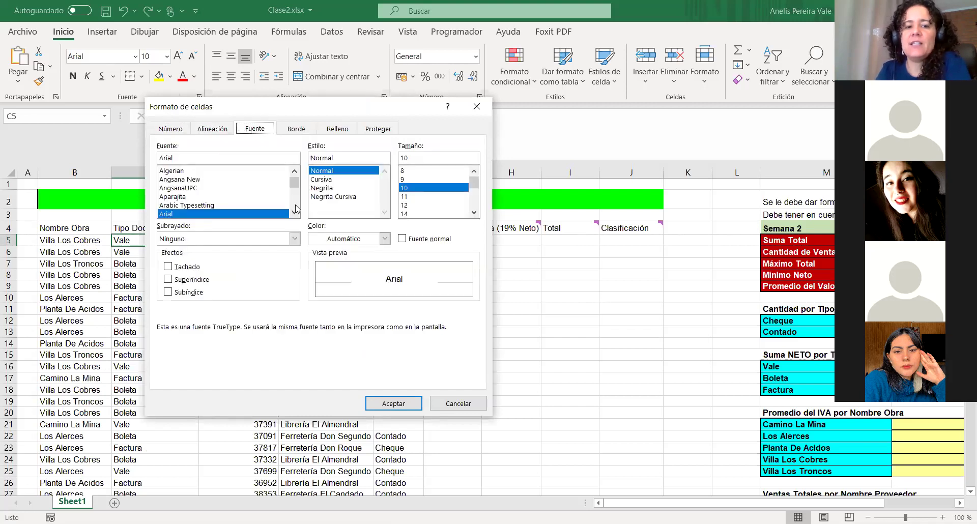
{"action": "left_click", "coordinate": [329, 190]}
{"action": "left_click", "coordinate": [308, 131]}
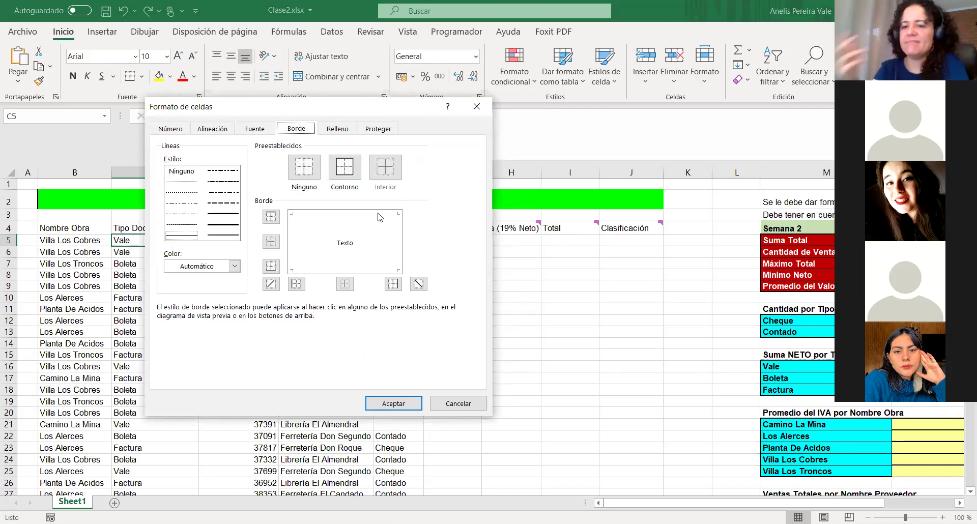
{"action": "left_click", "coordinate": [333, 130]}
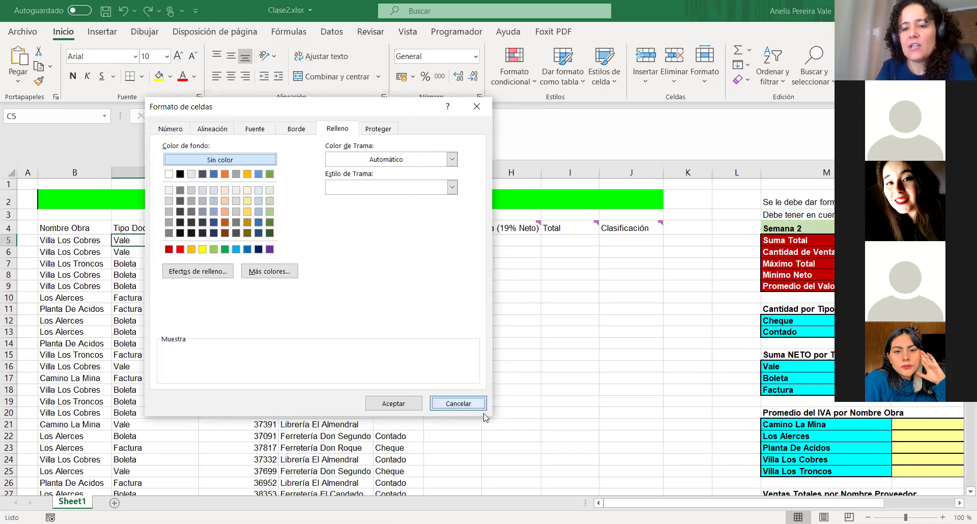
{"action": "key", "text": "Escape"}
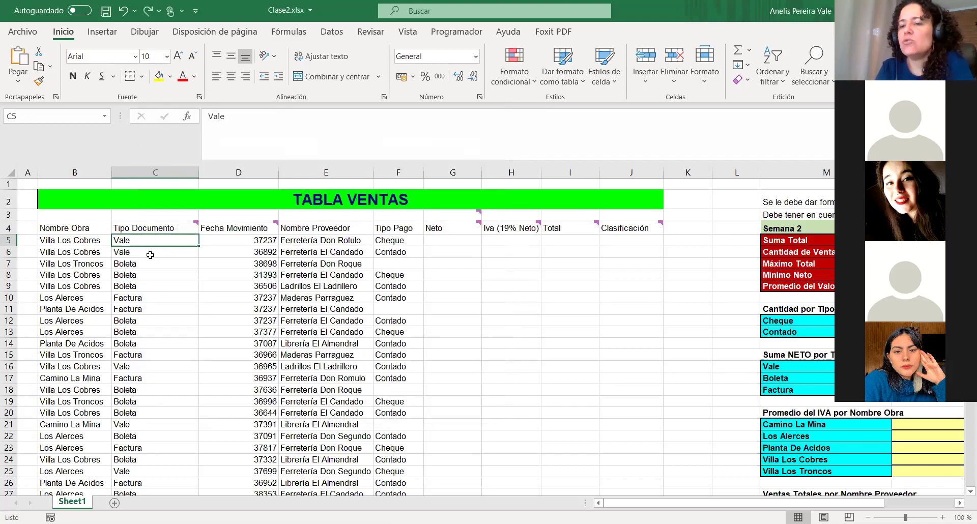
- Centre the Tipo Documento entries in C5:C46 horizontally
{"action": "scroll", "coordinate": [153, 264], "scroll_direction": "down", "scroll_amount": 13}
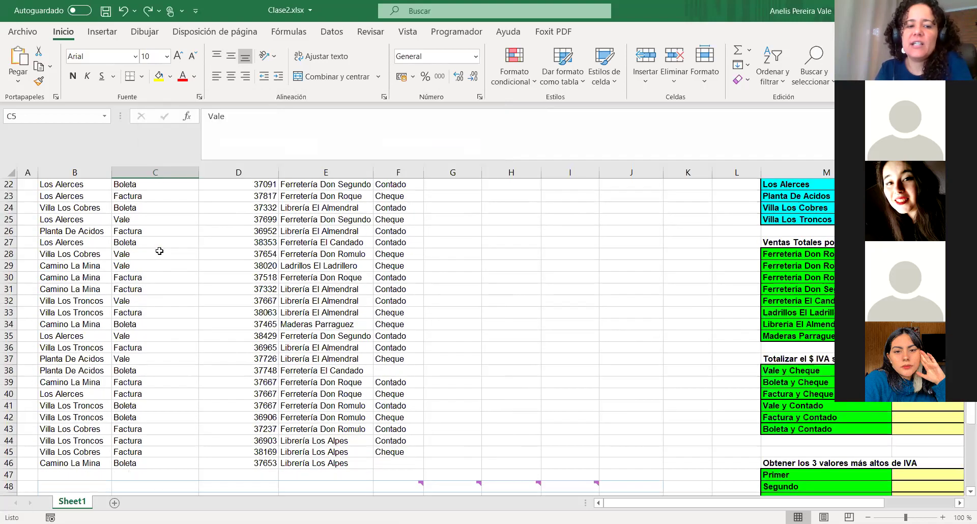
{"action": "scroll", "coordinate": [164, 287], "scroll_direction": "up", "scroll_amount": 5}
{"action": "scroll", "coordinate": [164, 287], "scroll_direction": "up", "scroll_amount": 6}
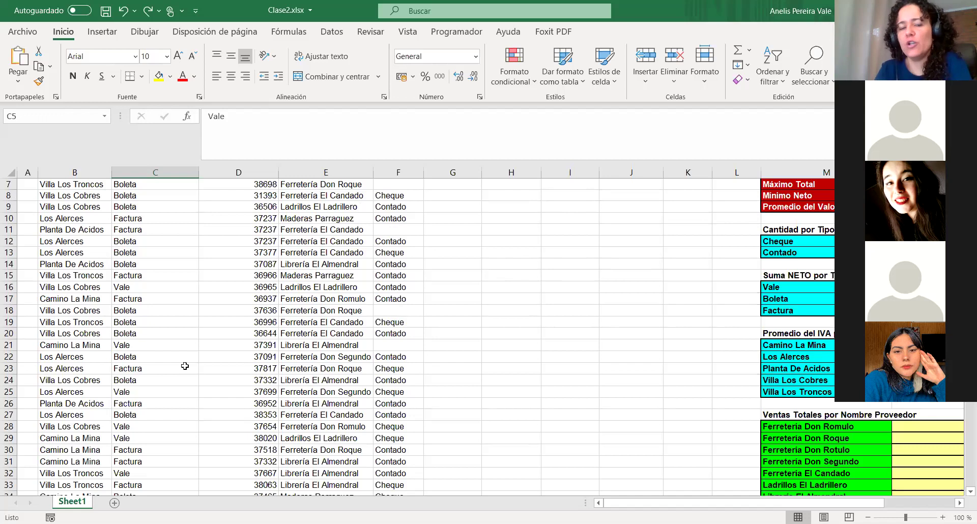
{"action": "scroll", "coordinate": [128, 313], "scroll_direction": "up", "scroll_amount": 2}
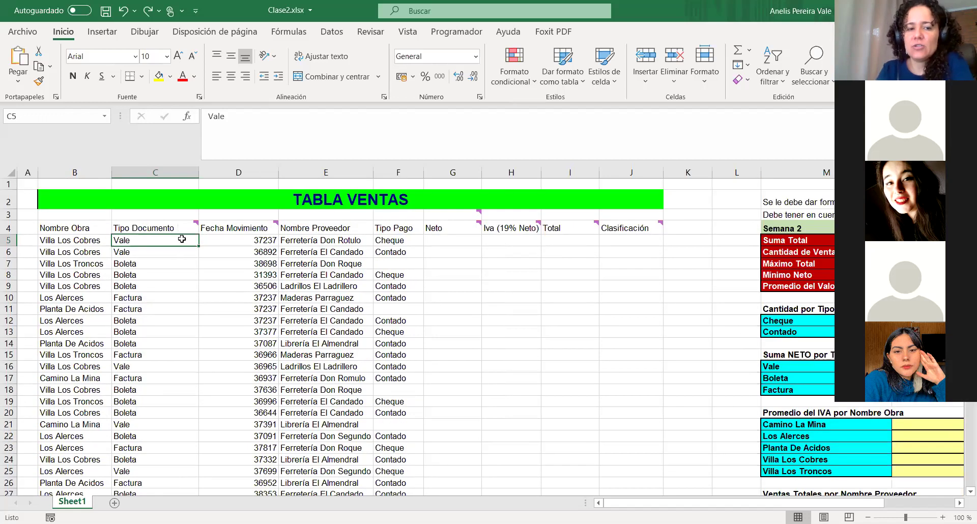
{"action": "left_click_drag", "start_coordinate": [181, 239], "coordinate": [139, 474]}
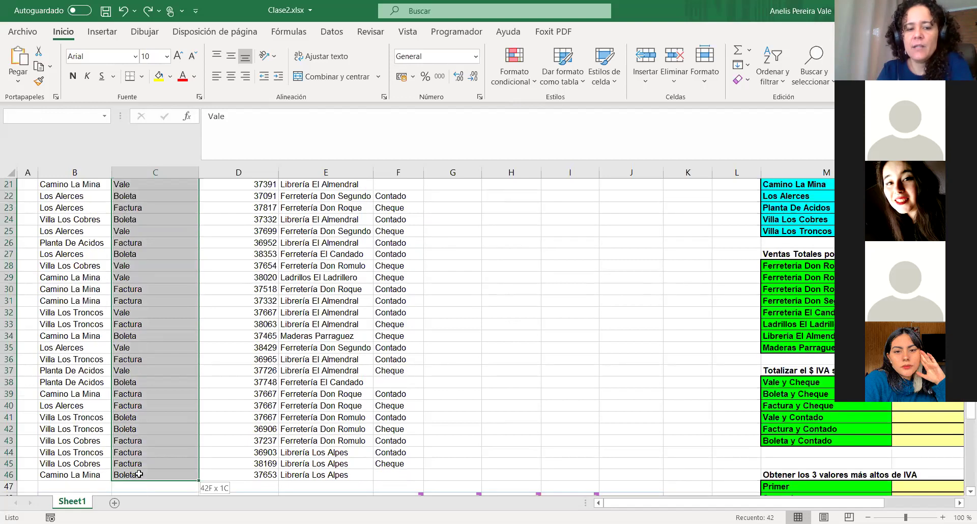
{"action": "left_click", "coordinate": [232, 76]}
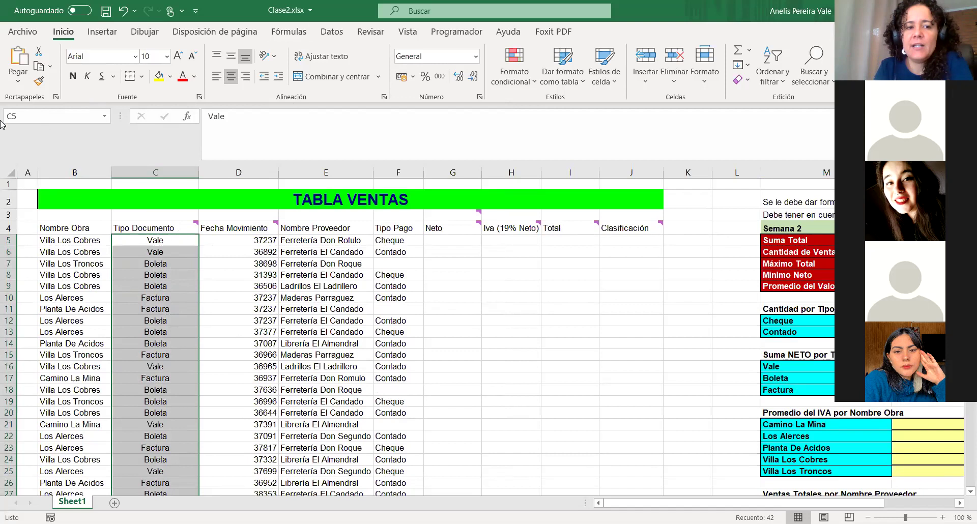
- Name the range of Tipo Documento entries, C5:C46, TipoDocumento
{"action": "scroll", "coordinate": [106, 130], "scroll_direction": "up", "scroll_amount": 1}
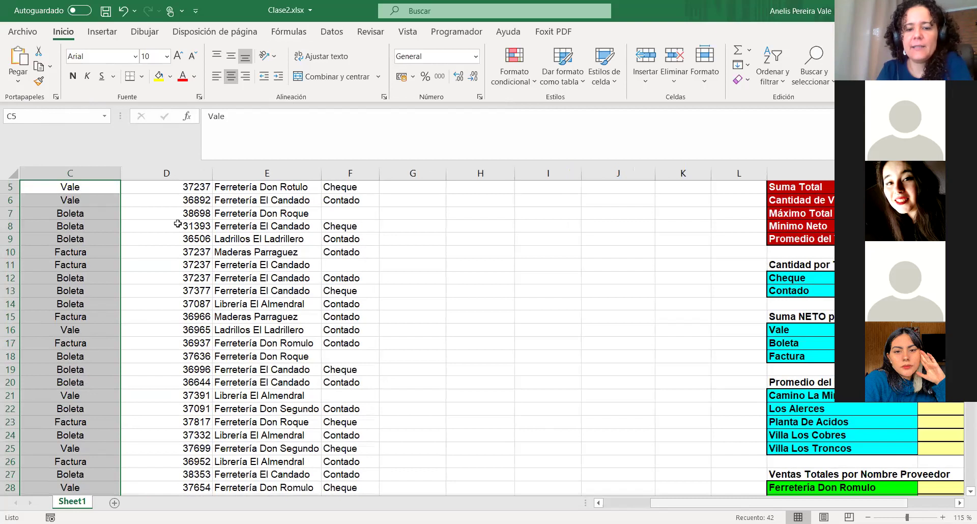
{"action": "scroll", "coordinate": [176, 255], "scroll_direction": "up", "scroll_amount": 2}
{"action": "scroll", "coordinate": [177, 255], "scroll_direction": "left", "scroll_amount": 2}
{"action": "left_click", "coordinate": [86, 116]}
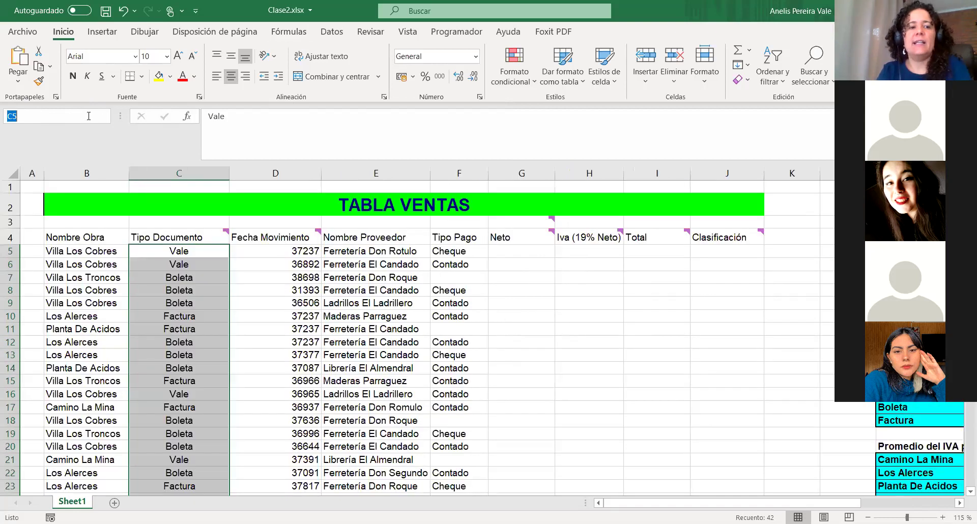
{"action": "type", "text": "tIPO"}
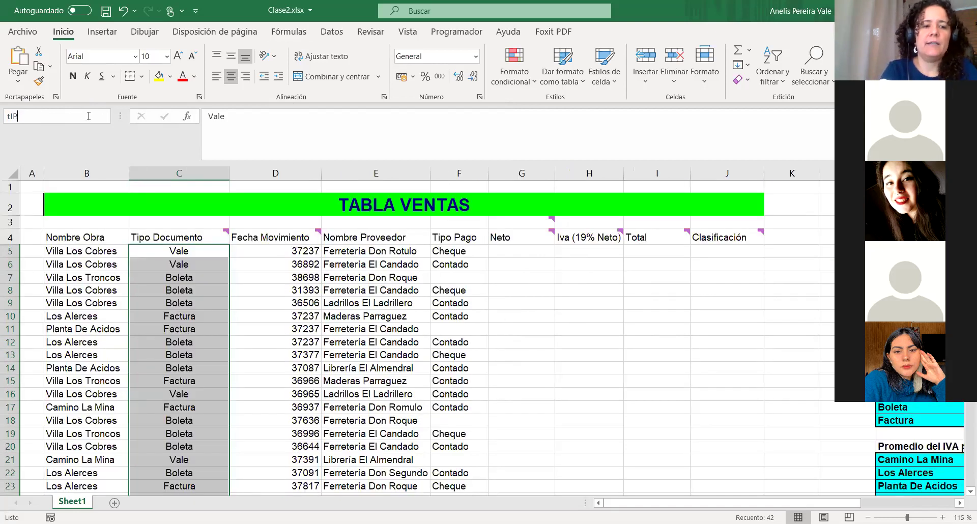
{"action": "key", "text": "BackSpace"}
{"action": "key", "text": "BackSpace"}
{"action": "key", "text": "BackSpace"}
{"action": "key", "text": "BackSpace"}
{"action": "type", "text": "T"}
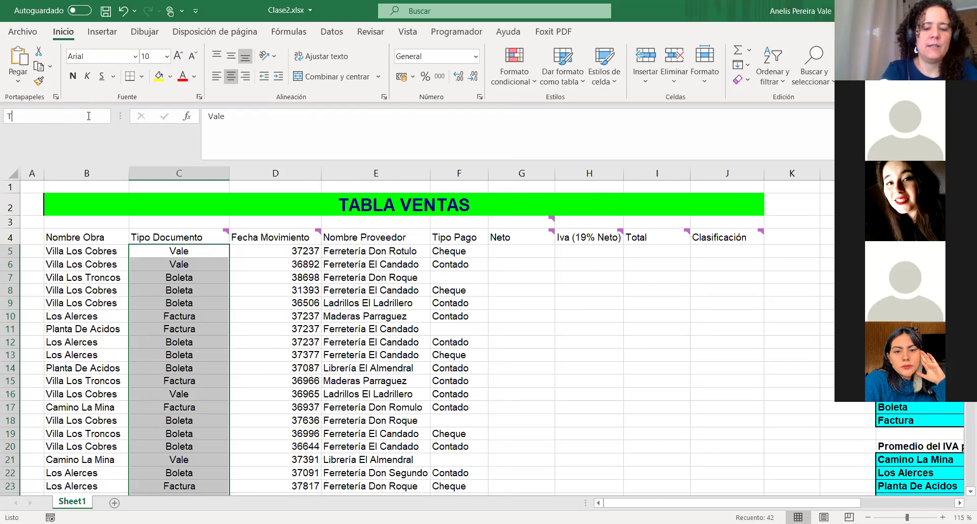
{"action": "type", "text": "iposDocumento"}
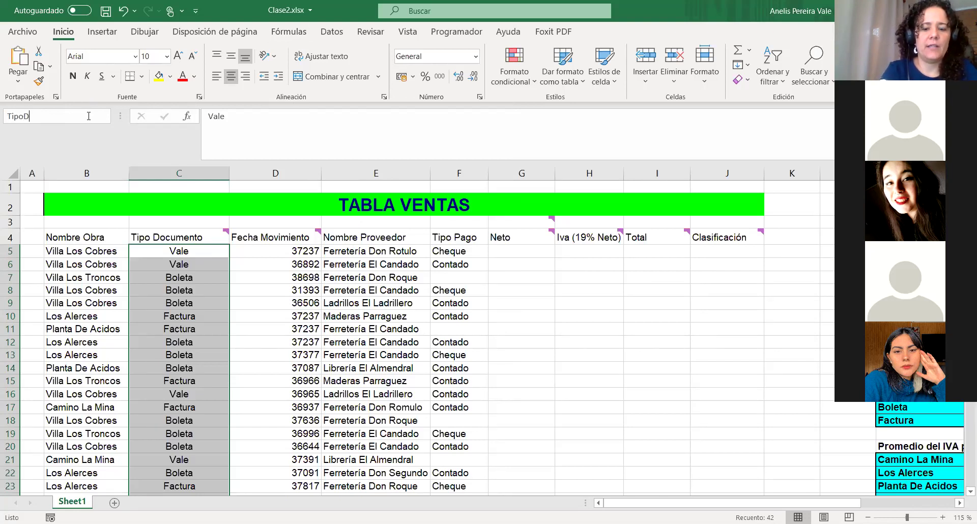
{"action": "key", "text": "Return"}
- Move to another cell and recall the named range TipoDocumento to check which cells it covers
{"action": "left_click", "coordinate": [184, 293]}
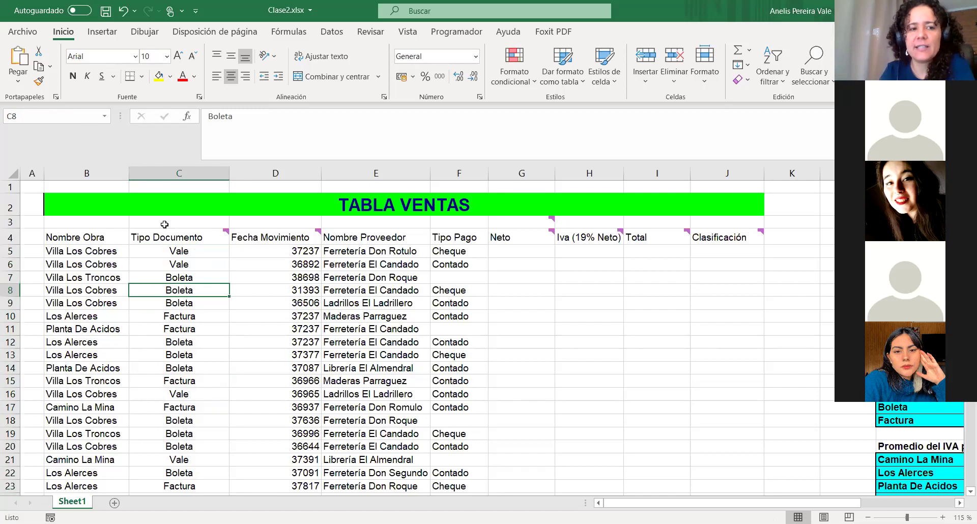
{"action": "left_click", "coordinate": [107, 117]}
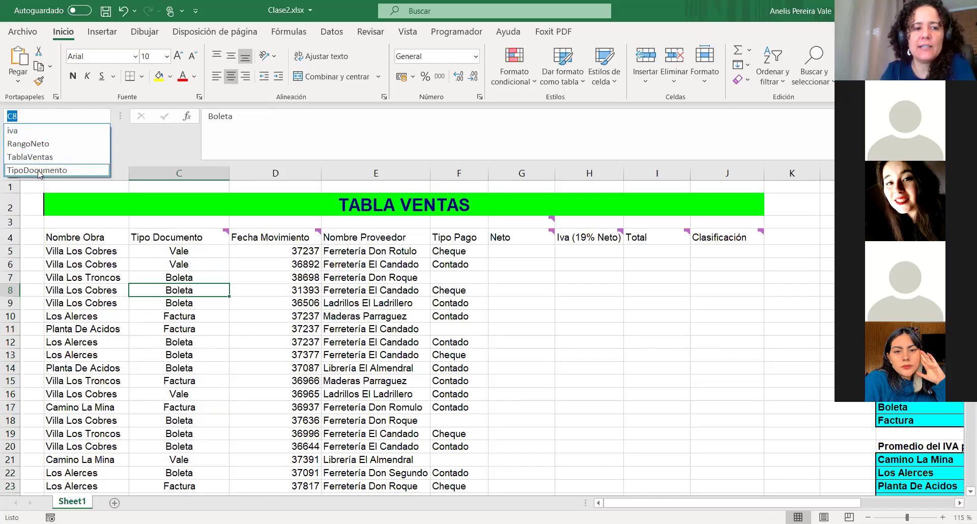
{"action": "left_click", "coordinate": [41, 172]}
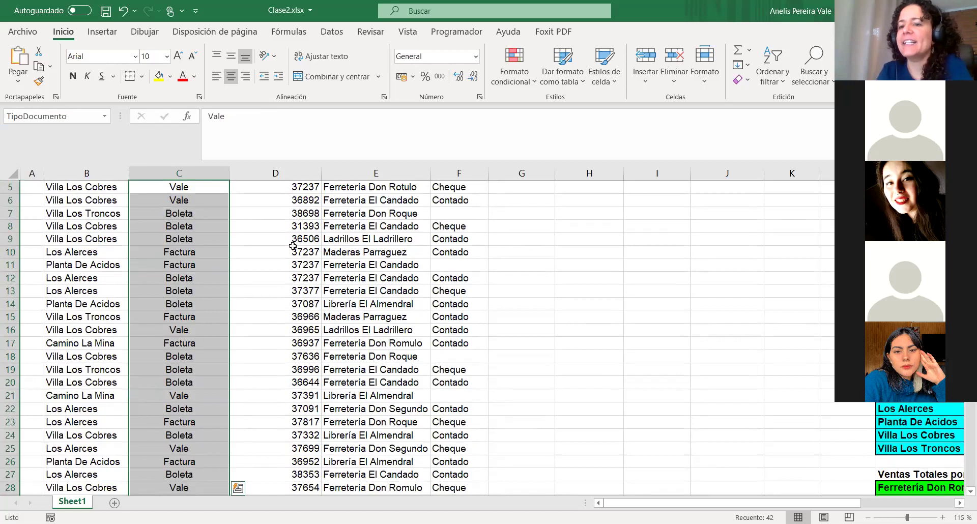
{"action": "scroll", "coordinate": [220, 269], "scroll_direction": "up", "scroll_amount": 2}
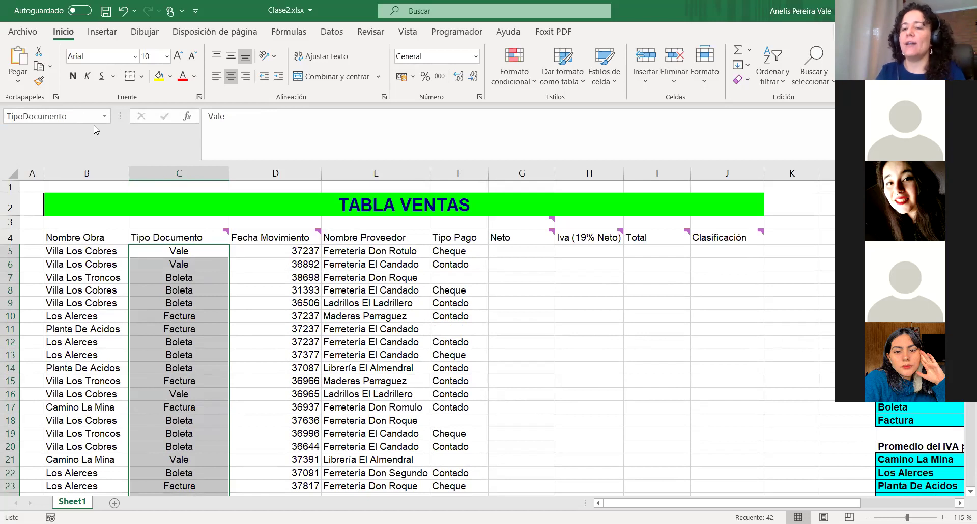
- Name the Tipo Documento header cell C4 EncabezadoC
{"action": "left_click", "coordinate": [169, 237]}
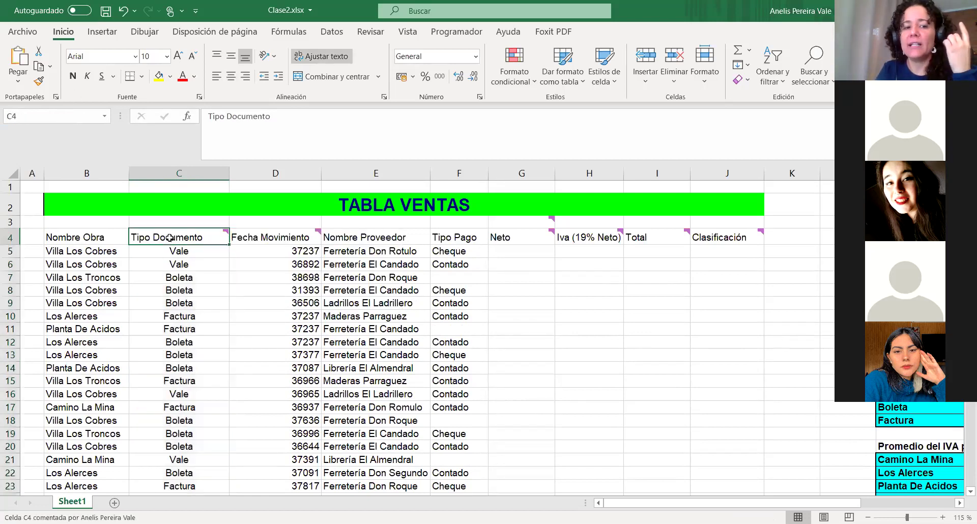
{"action": "left_click", "coordinate": [41, 116]}
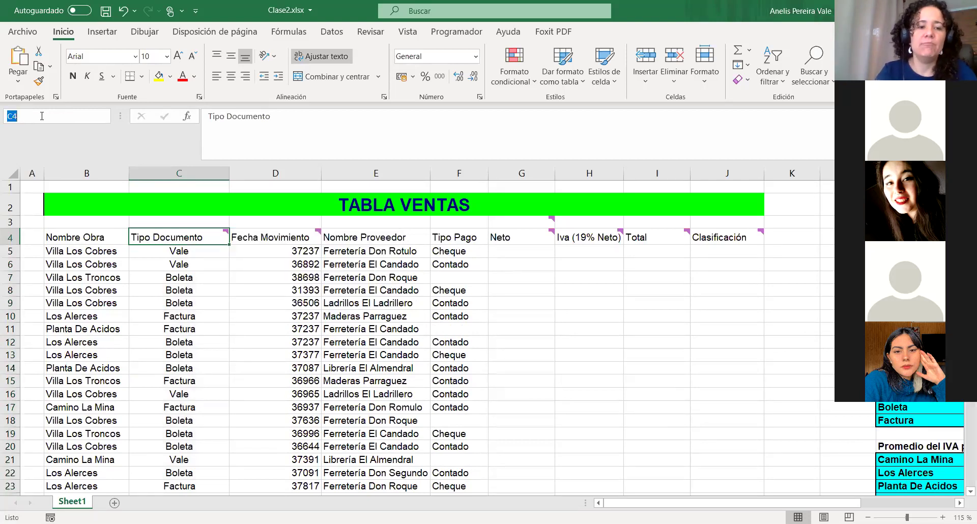
{"action": "type", "text": "En"}
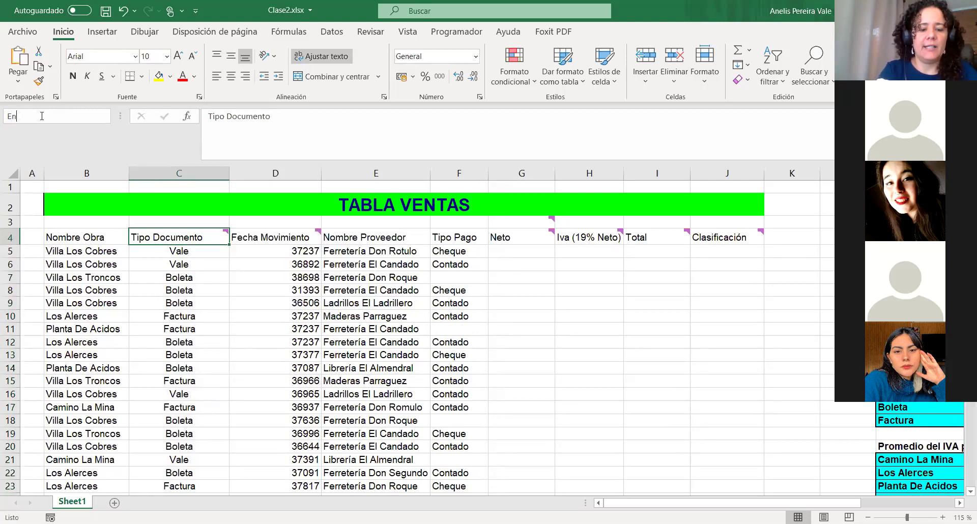
{"action": "type", "text": "canezadoC"}
{"action": "key", "text": "Left"}
{"action": "key", "text": "Left"}
{"action": "key", "text": "Left"}
{"action": "key", "text": "Left"}
{"action": "key", "text": "Left"}
{"action": "key", "text": "Left"}
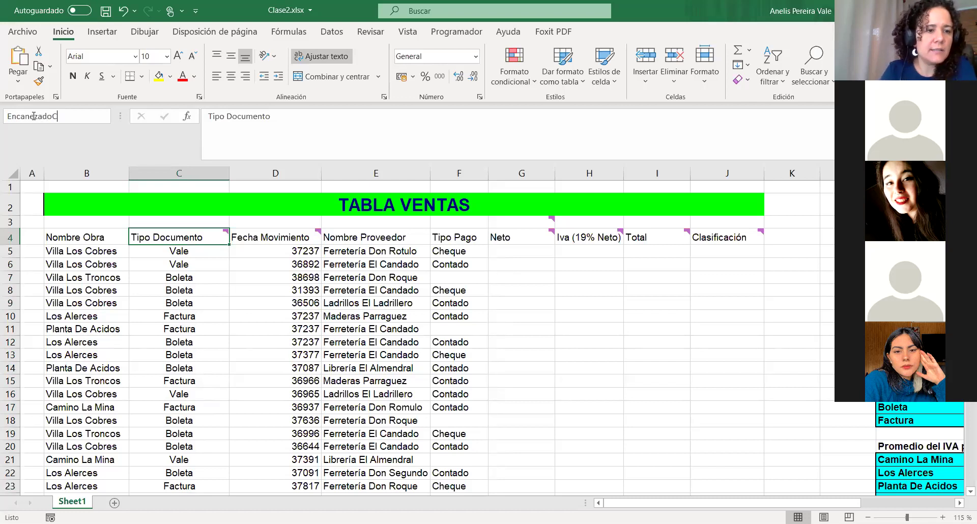
{"action": "key", "text": "BackSpace"}
{"action": "type", "text": "b"}
{"action": "key", "text": "Return"}
- Leave header cell C4 and reselect it to check its assigned name and its comment
{"action": "left_click", "coordinate": [176, 262]}
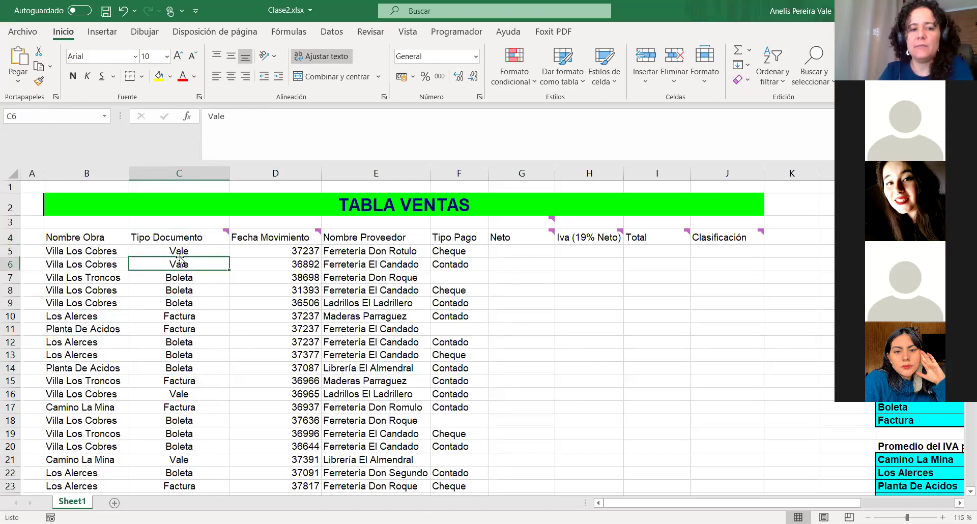
{"action": "left_click", "coordinate": [174, 238]}
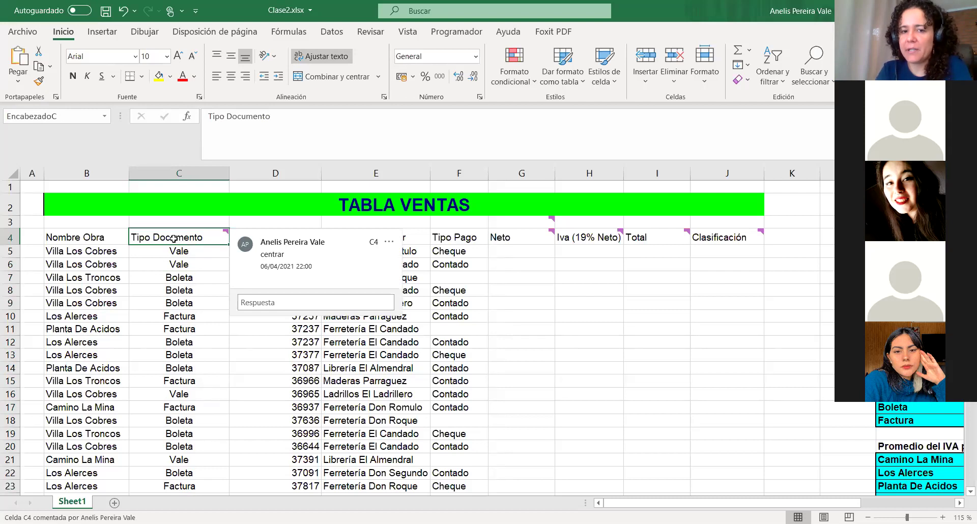
{"action": "left_click", "coordinate": [166, 279]}
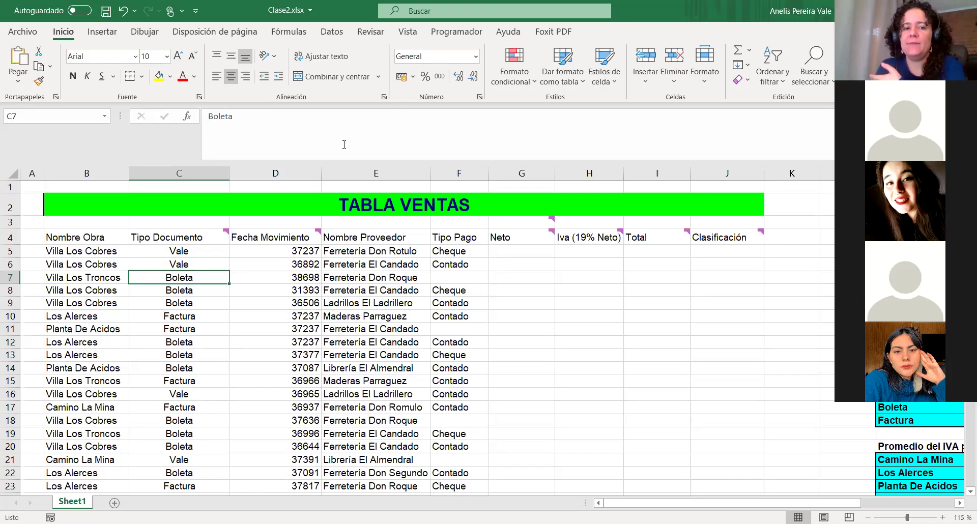
{"action": "left_click", "coordinate": [522, 381]}
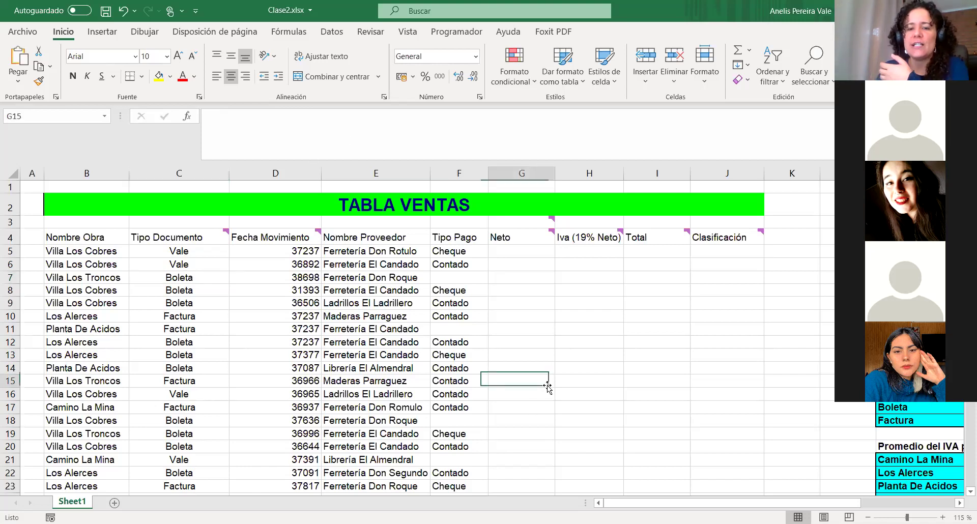
{"action": "left_click", "coordinate": [79, 241]}
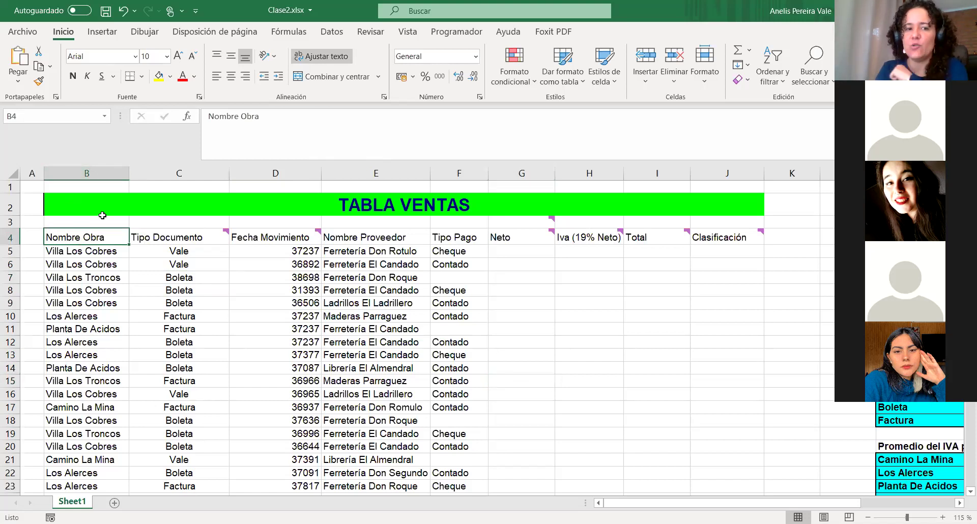
{"action": "left_click_drag", "start_coordinate": [83, 243], "coordinate": [454, 283]}
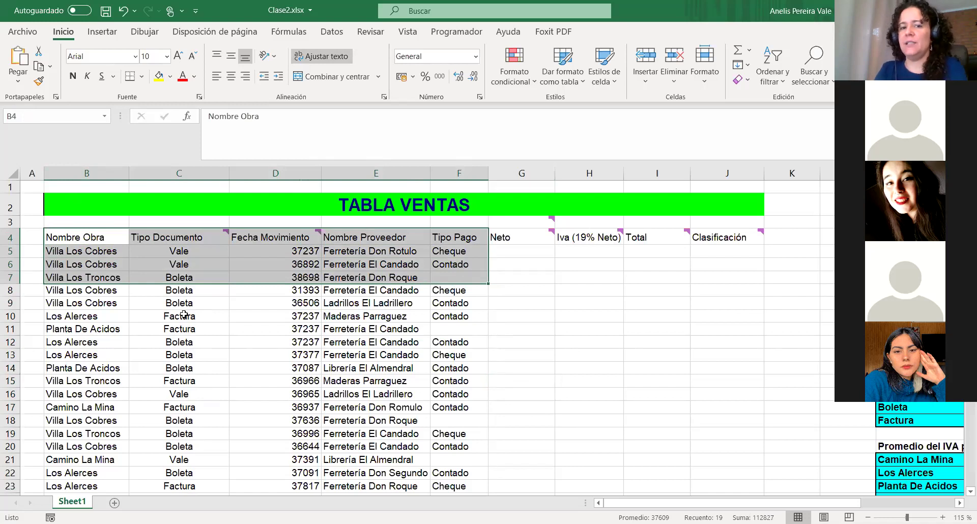
{"action": "left_click", "coordinate": [501, 283]}
- Enter the range reference B4:F9 as plain text in cell G1 above the table, and reselect that cell
{"action": "left_click", "coordinate": [497, 189]}
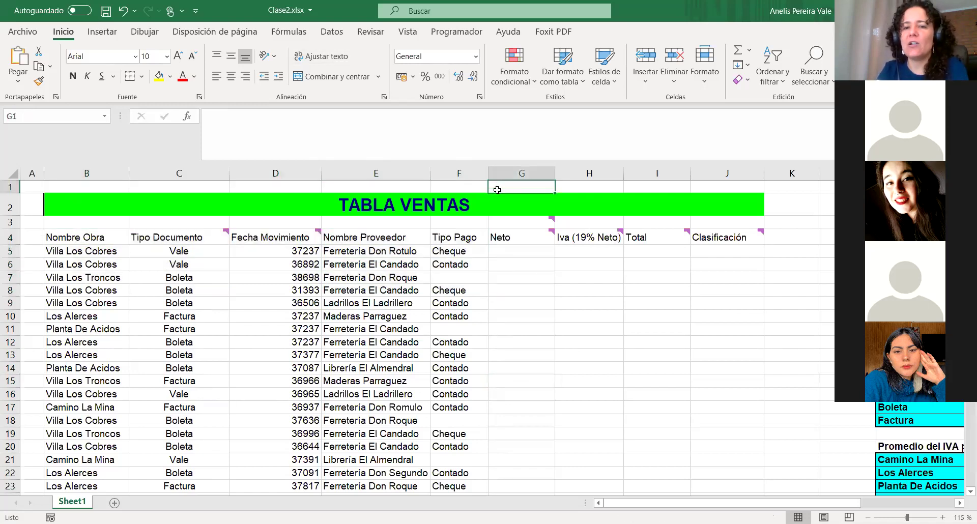
{"action": "left_click", "coordinate": [224, 136]}
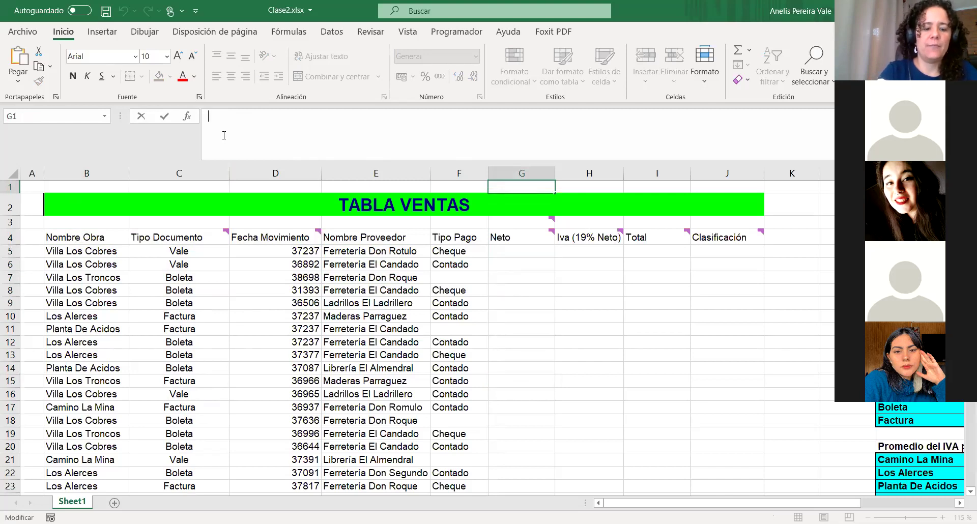
{"action": "type", "text": "B"}
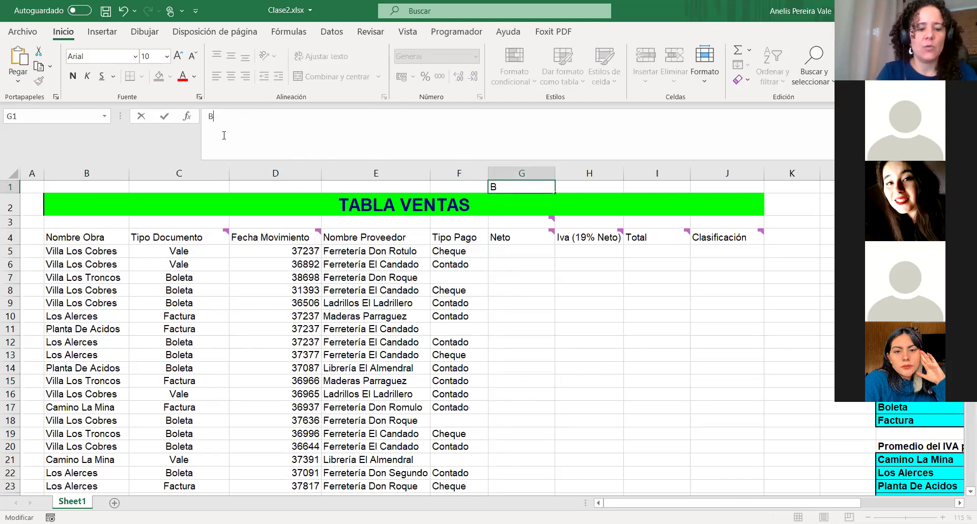
{"action": "type", "text": "4"}
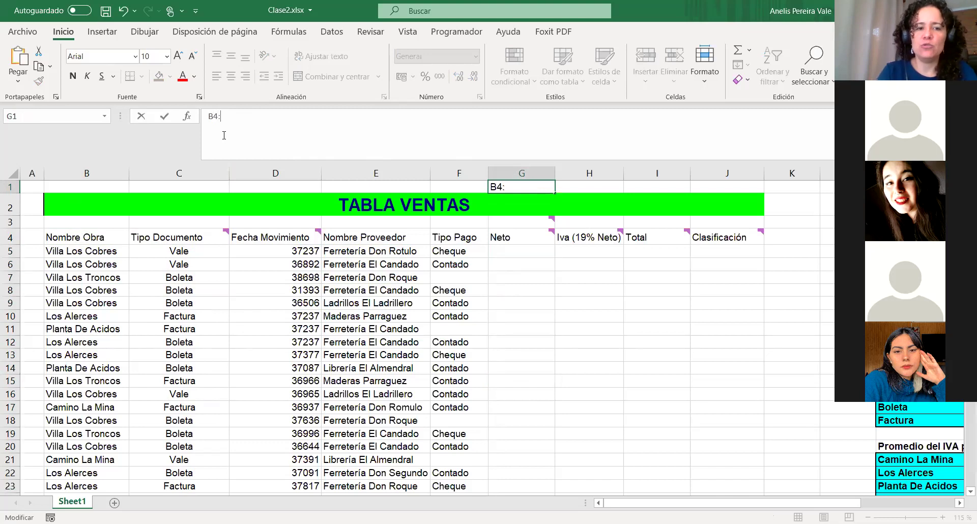
{"action": "type", "text": ":F"}
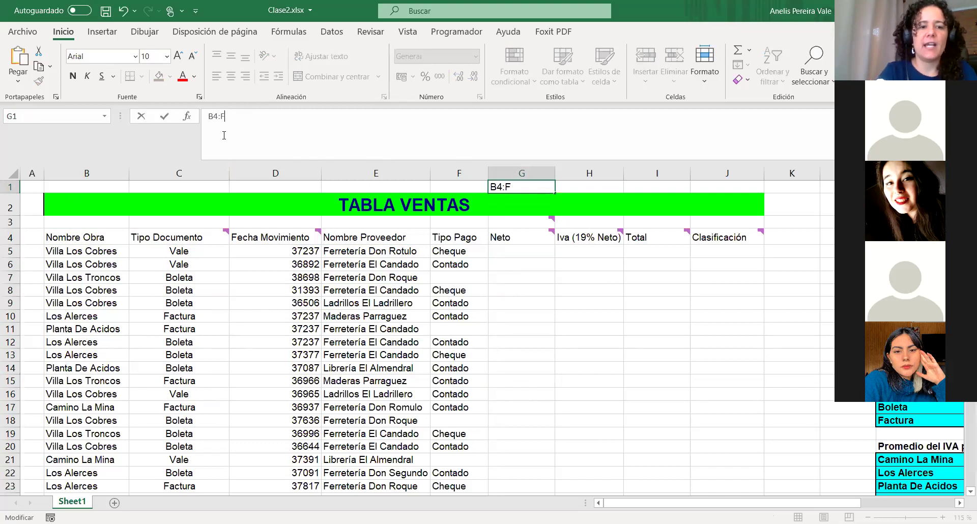
{"action": "type", "text": "9"}
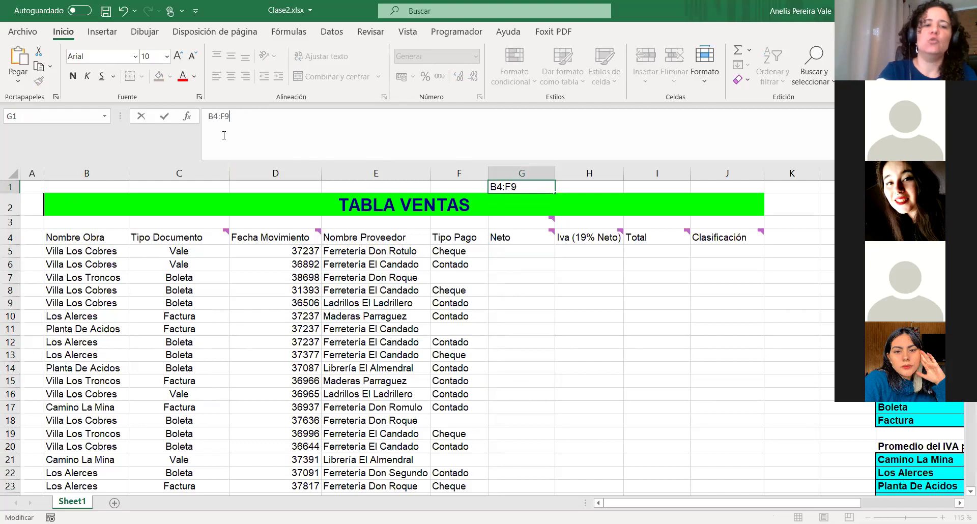
{"action": "key", "text": "Return"}
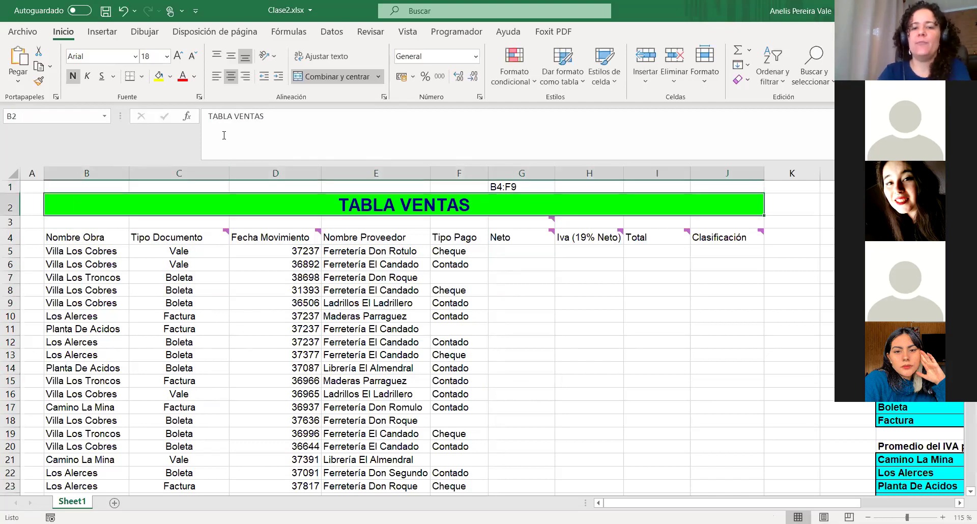
{"action": "left_click", "coordinate": [513, 186]}
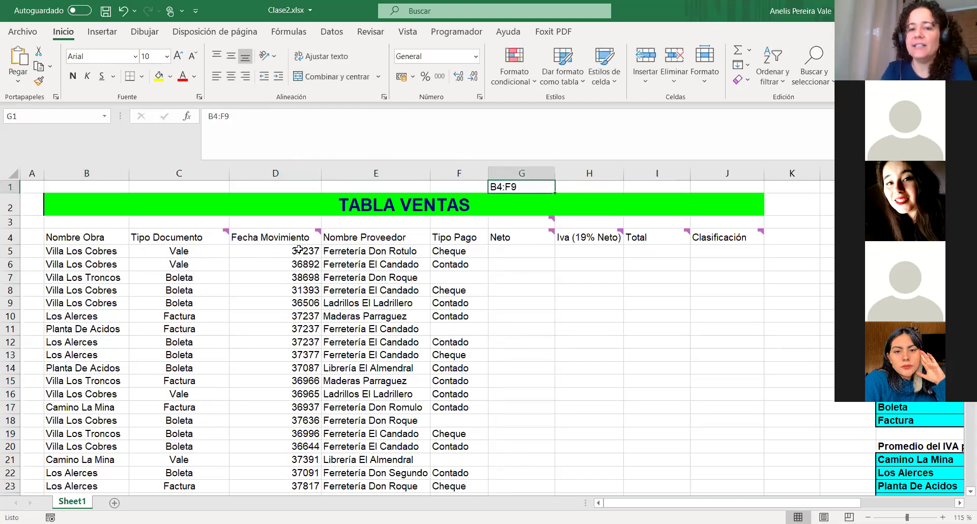
- Name the range B4:F9, from the Nombre Obra header through the Tipo Pago column, Rango1
{"action": "left_click_drag", "start_coordinate": [52, 238], "coordinate": [463, 303]}
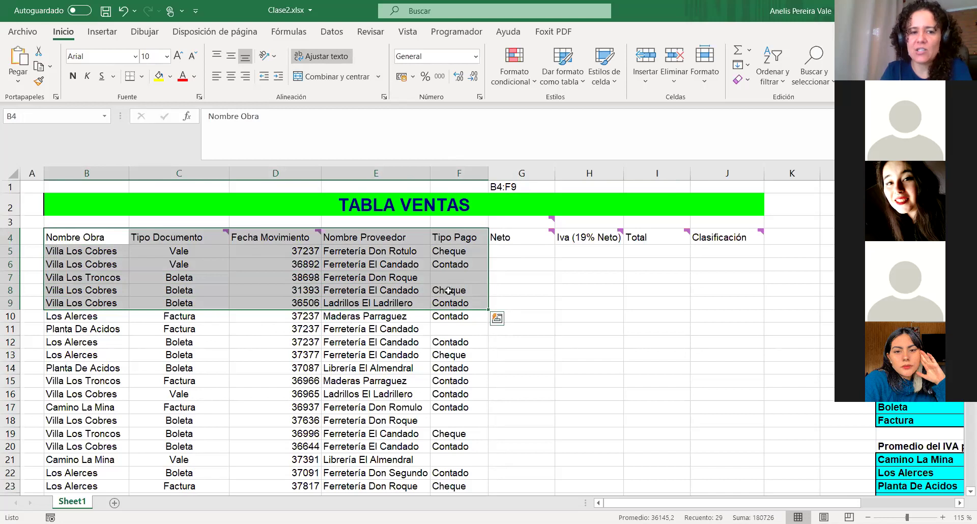
{"action": "left_click", "coordinate": [32, 119]}
{"action": "type", "text": "Rango1"}
{"action": "key", "text": "Return"}
- Move to a cell outside the range and recall the named range Rango1 to check which cells it covers
{"action": "left_click", "coordinate": [211, 353]}
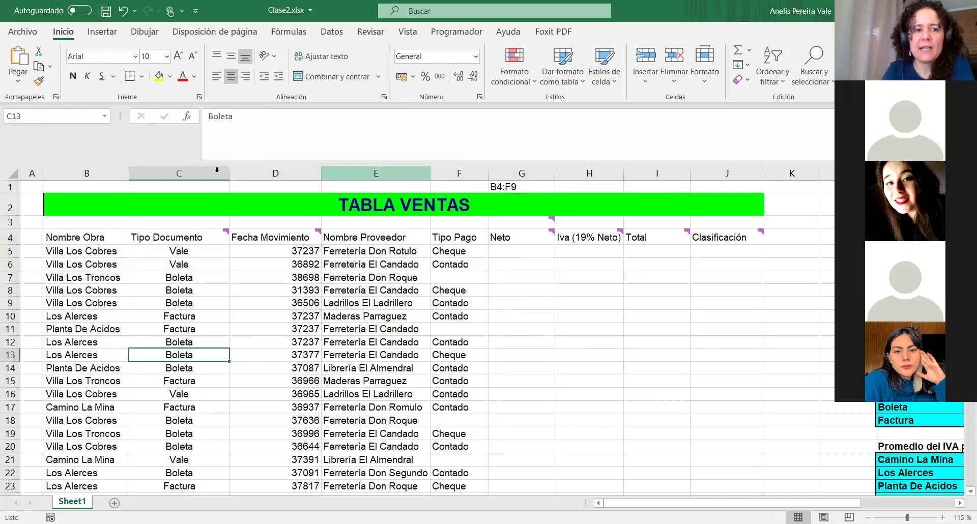
{"action": "left_click", "coordinate": [105, 120]}
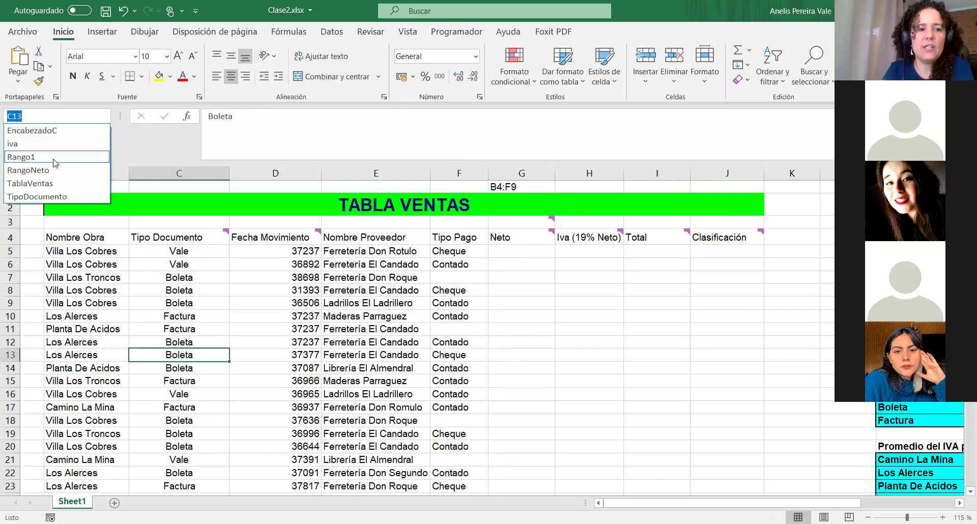
{"action": "left_click", "coordinate": [54, 162]}
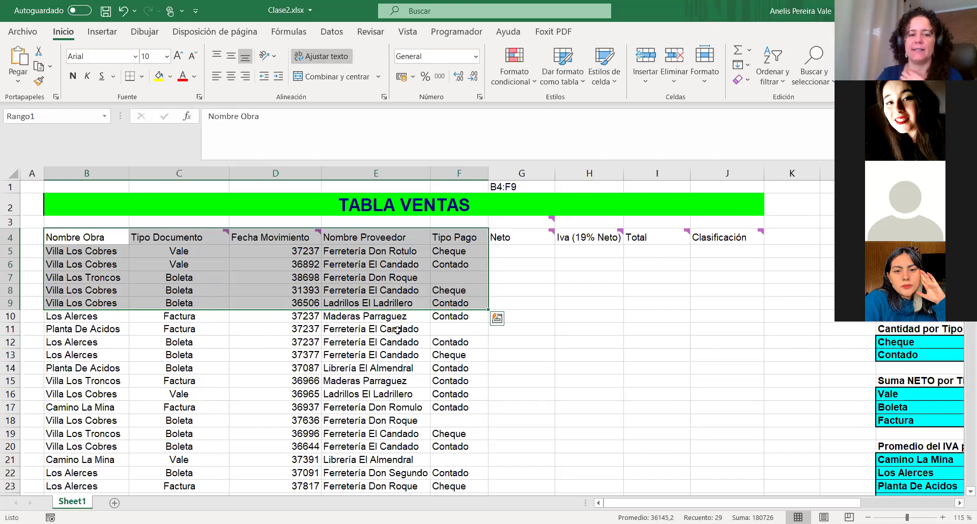
- Format the Fecha Movimiento entries, D5:D46, as Fecha with the type *14/03/2012
{"action": "left_click", "coordinate": [240, 269]}
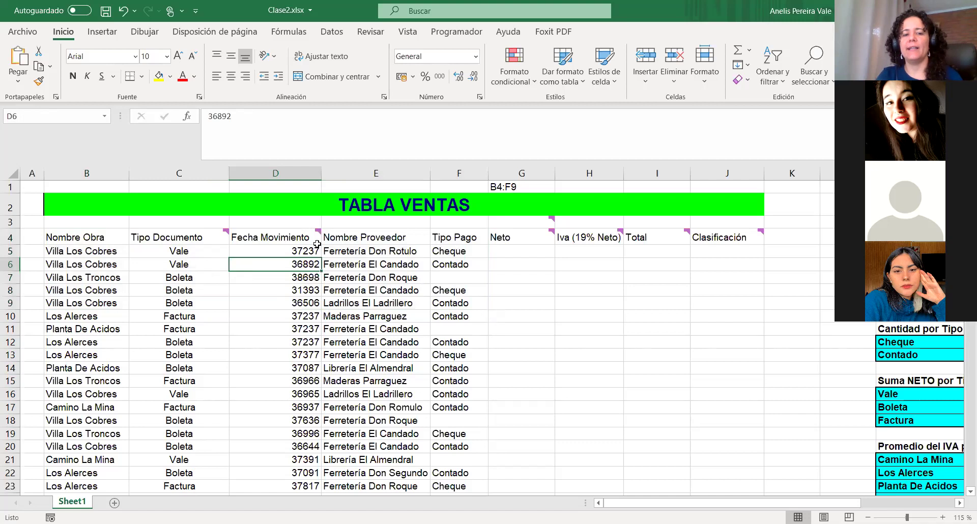
{"action": "left_click", "coordinate": [276, 243]}
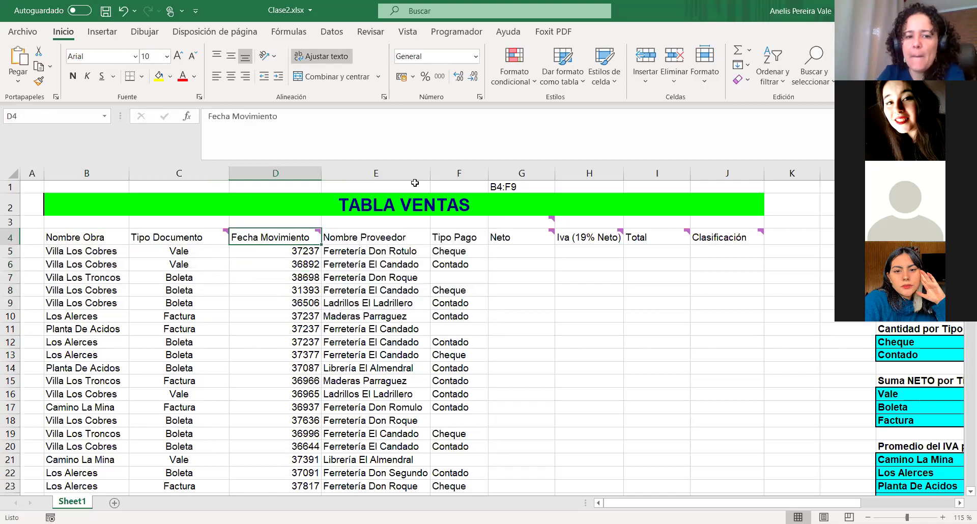
{"action": "left_click", "coordinate": [300, 251]}
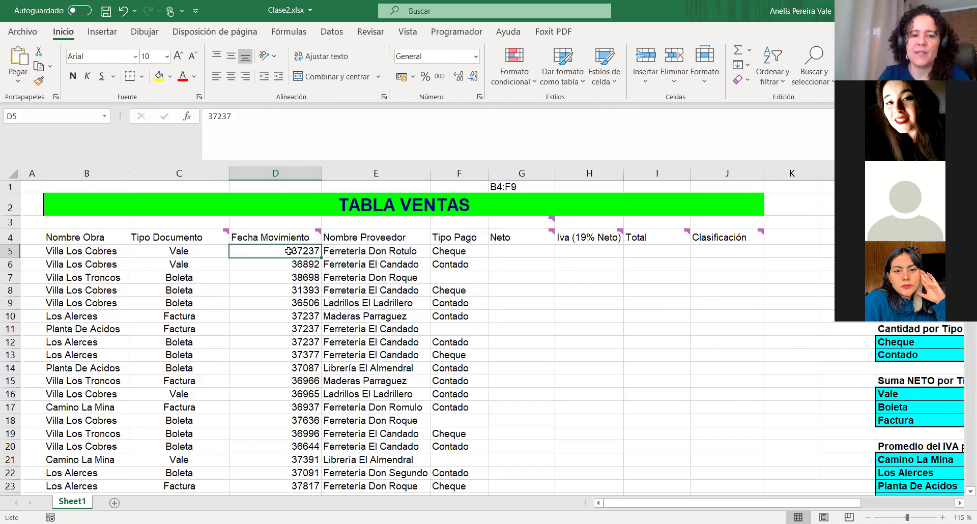
{"action": "left_click_drag", "start_coordinate": [289, 251], "coordinate": [290, 473]}
{"action": "scroll", "coordinate": [293, 346], "scroll_direction": "up", "scroll_amount": 7}
{"action": "scroll", "coordinate": [293, 345], "scroll_direction": "up", "scroll_amount": 1}
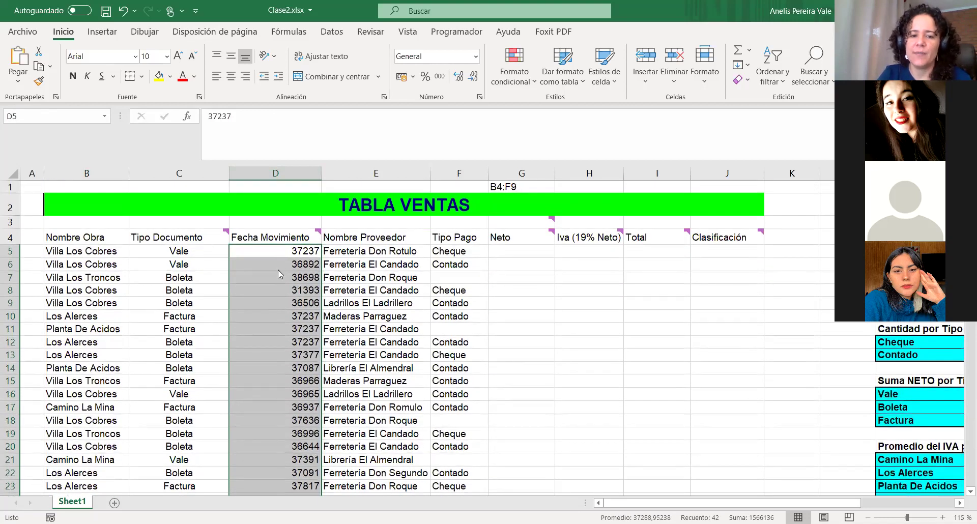
{"action": "right_click", "coordinate": [278, 269]}
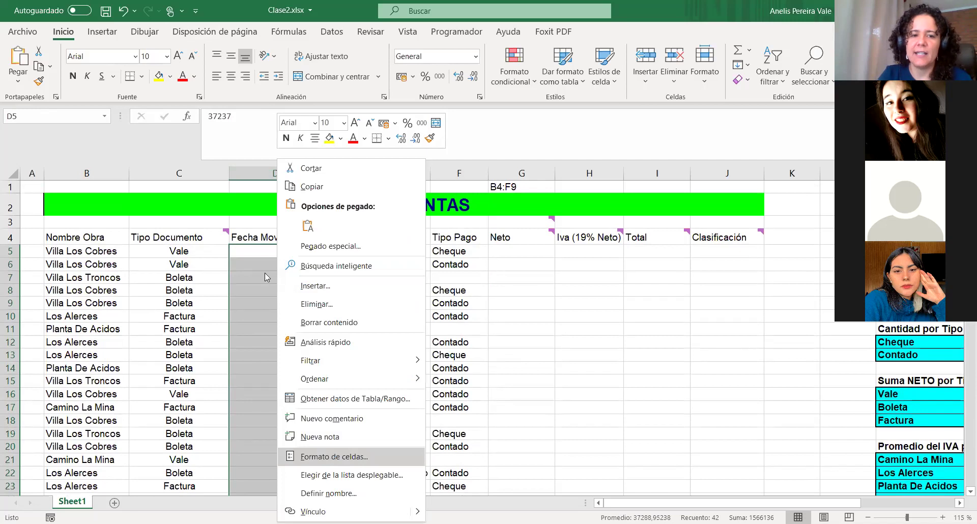
{"action": "left_click", "coordinate": [331, 457]}
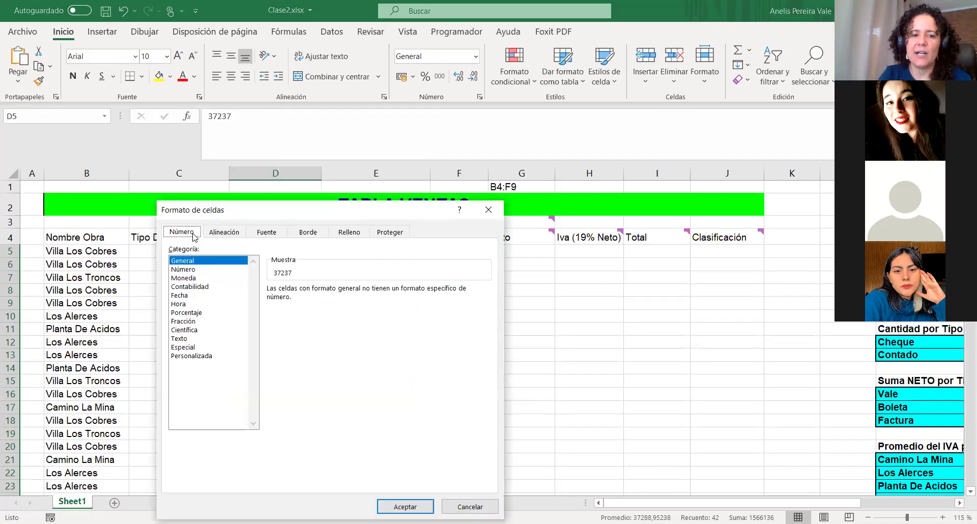
{"action": "left_click", "coordinate": [182, 296]}
{"action": "left_click", "coordinate": [282, 317]}
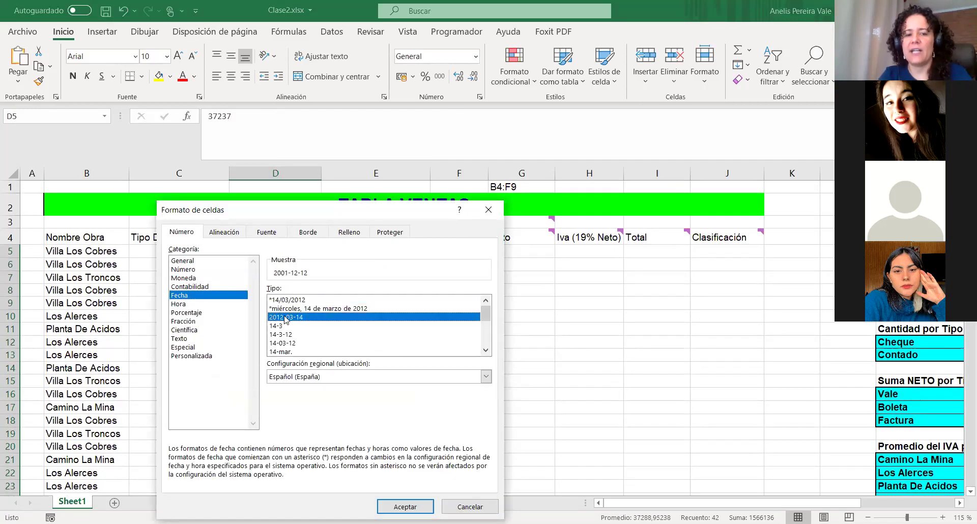
{"action": "scroll", "coordinate": [300, 345], "scroll_direction": "down", "scroll_amount": 4}
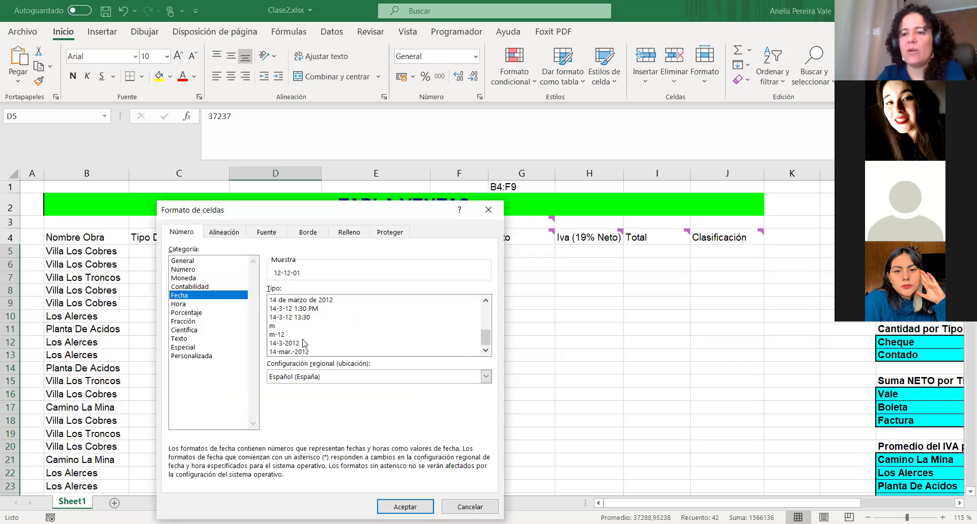
{"action": "scroll", "coordinate": [304, 344], "scroll_direction": "up", "scroll_amount": 4}
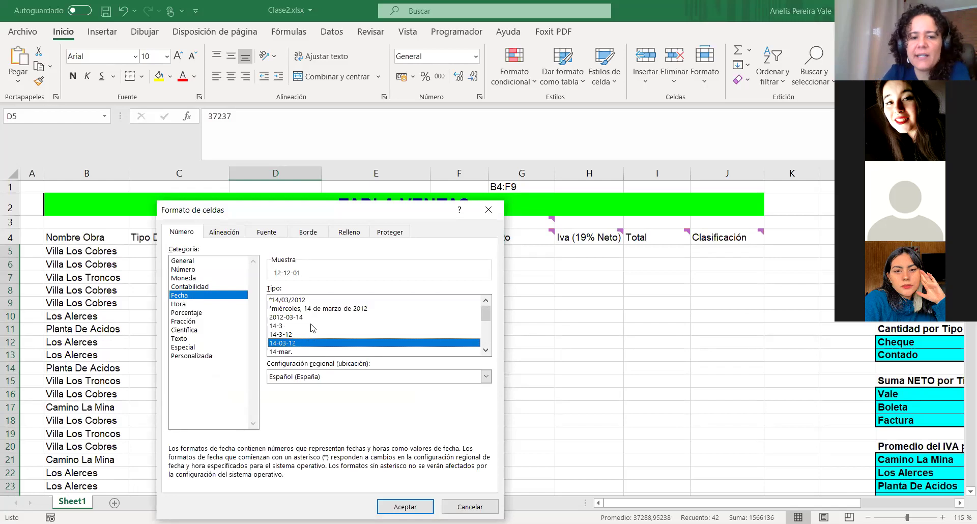
{"action": "left_click", "coordinate": [307, 302]}
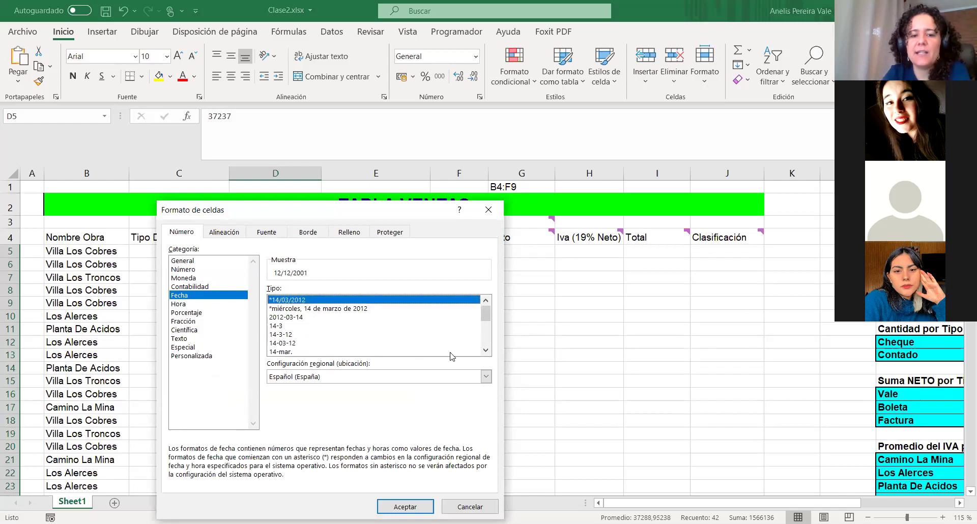
{"action": "left_click", "coordinate": [405, 505]}
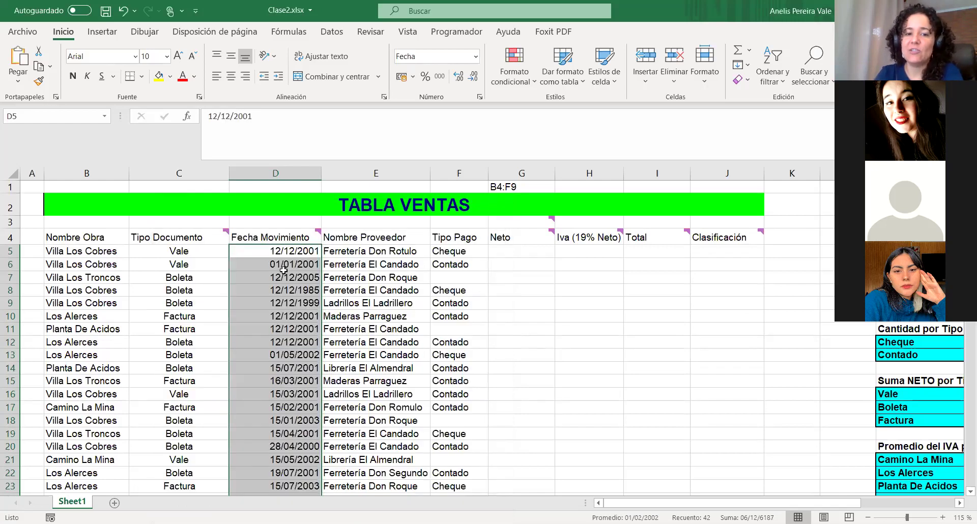
- Look down the Fecha Movimiento column to its last entry to check the date formatting
{"action": "left_click", "coordinate": [300, 380]}
{"action": "scroll", "coordinate": [300, 402], "scroll_direction": "down", "scroll_amount": 13}
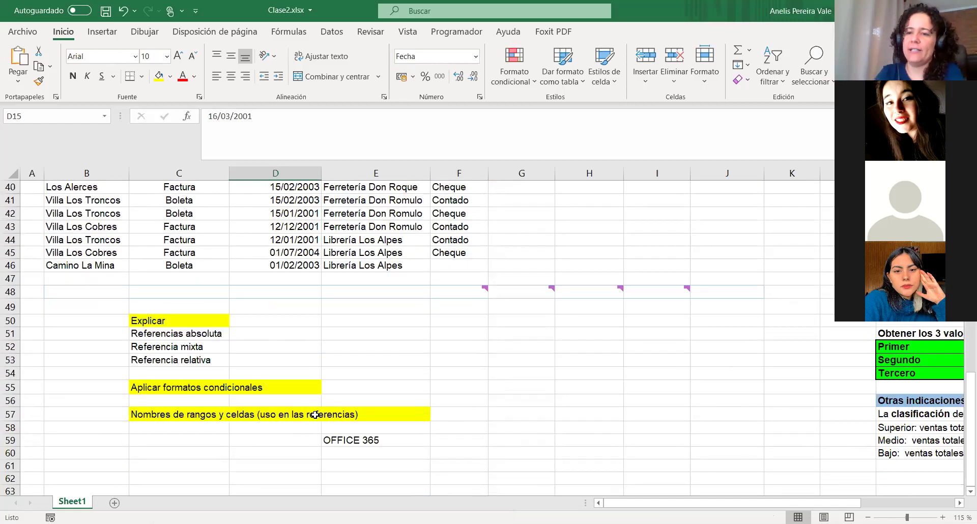
{"action": "scroll", "coordinate": [315, 415], "scroll_direction": "up", "scroll_amount": 13}
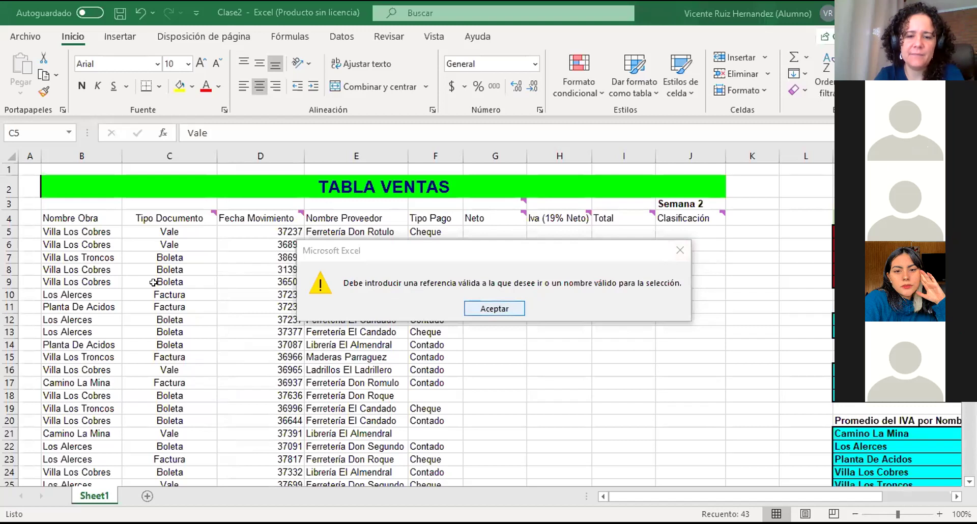
- In the other Clase2 workbook, dismiss the warning and try to name the selected Tipo Documento entries "Tipo de documento"
{"action": "key", "text": "Return"}
{"action": "scroll", "coordinate": [166, 258], "scroll_direction": "down", "scroll_amount": 6}
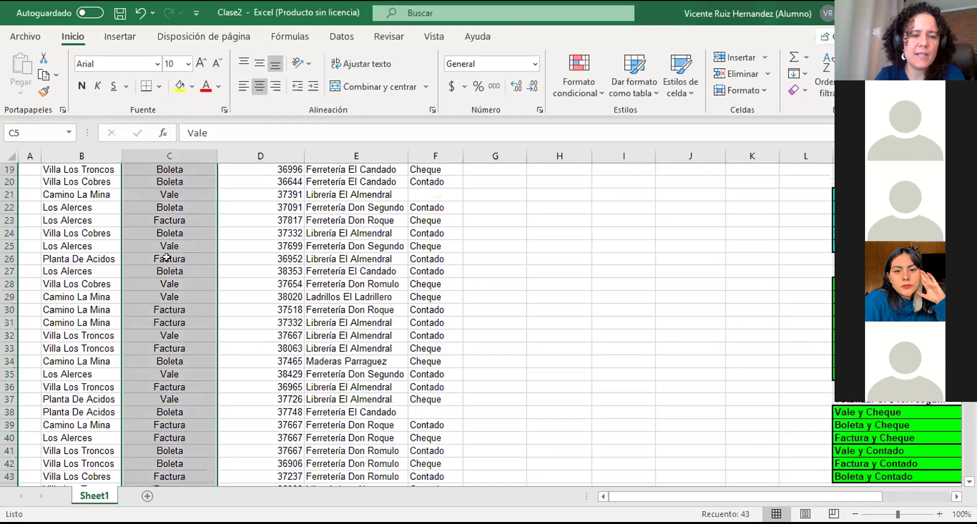
{"action": "scroll", "coordinate": [167, 258], "scroll_direction": "up", "scroll_amount": 6}
{"action": "left_click", "coordinate": [31, 131]}
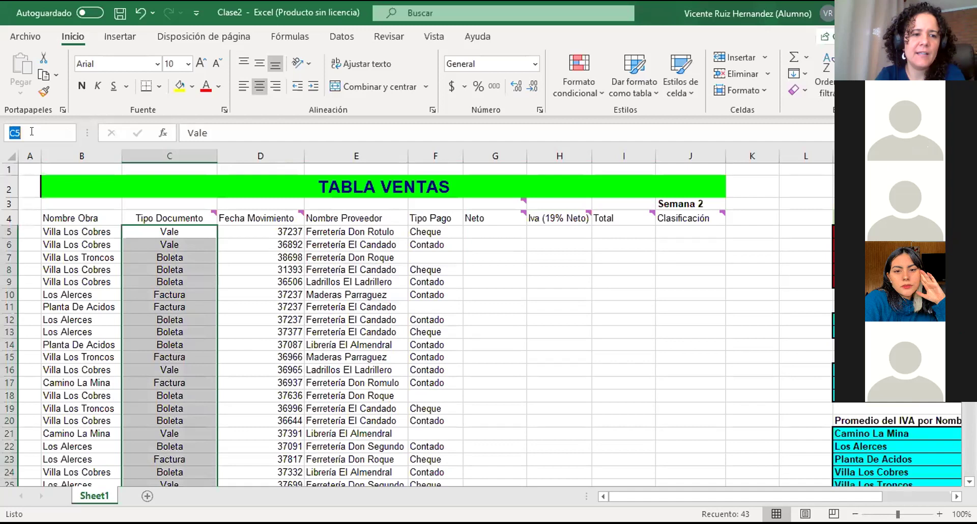
{"action": "key", "text": "BackSpace"}
{"action": "type", "text": "T"}
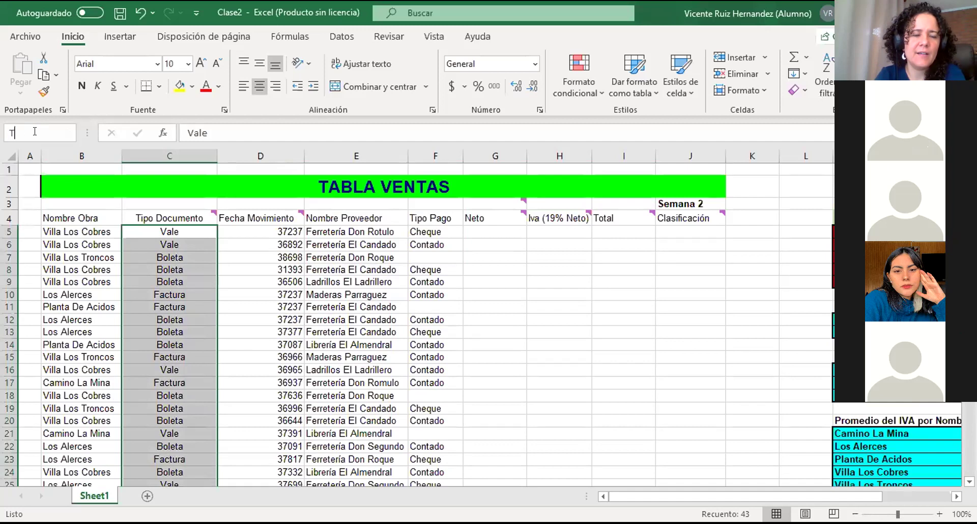
{"action": "type", "text": "ipo de do"}
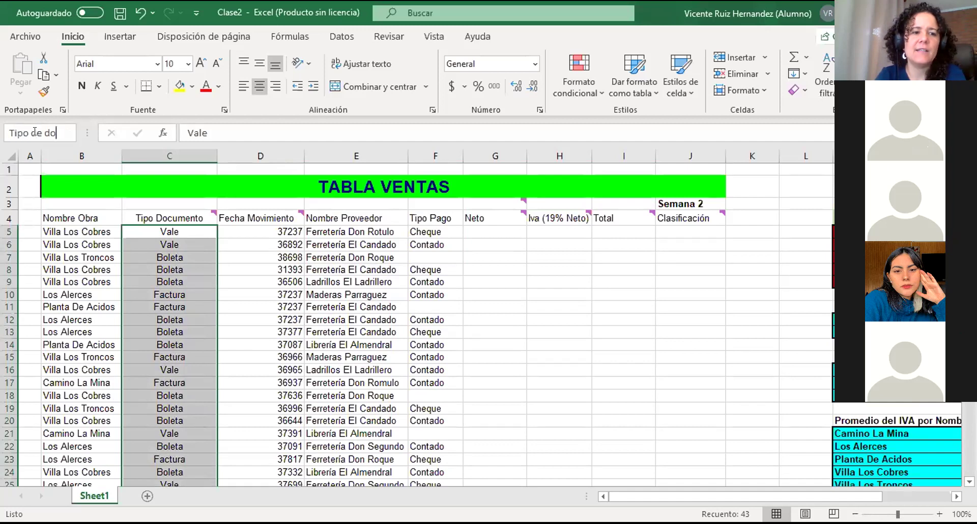
{"action": "type", "text": "cumento"}
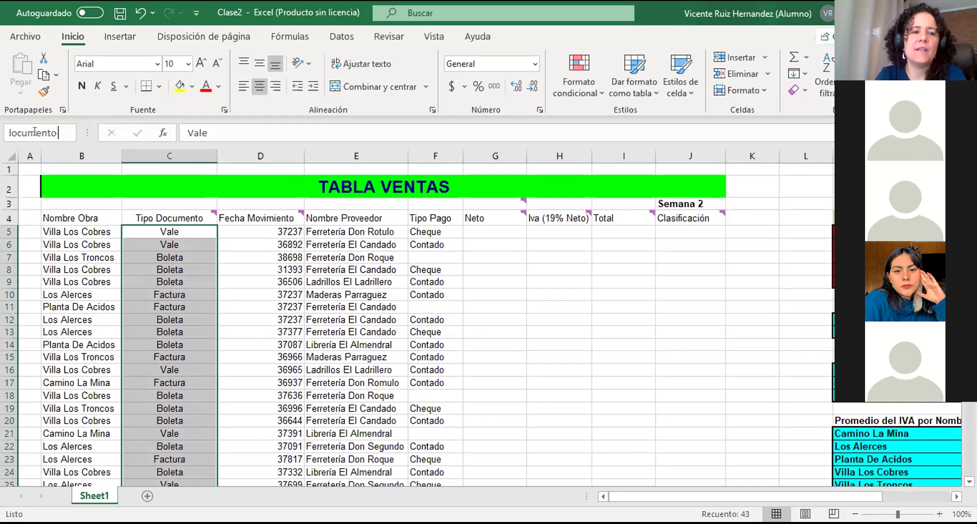
{"action": "key", "text": "Return"}
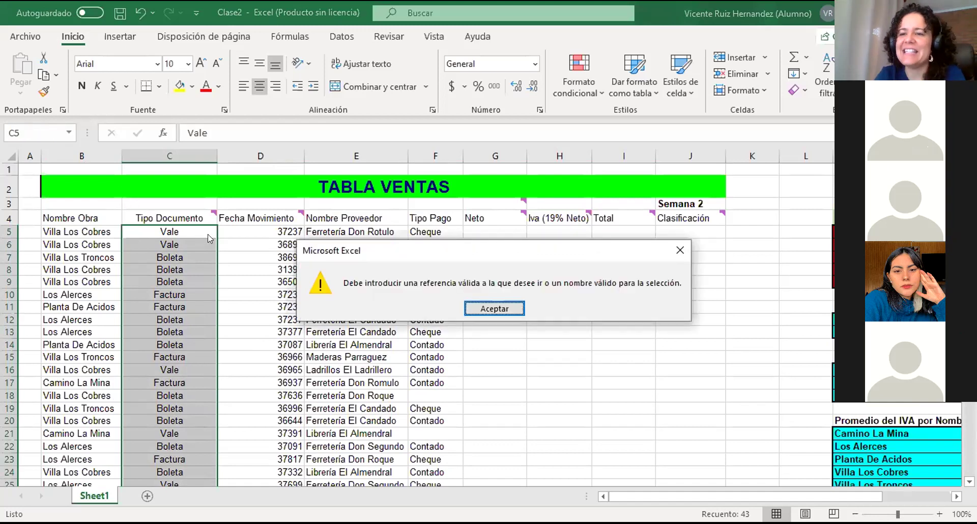
{"action": "left_click", "coordinate": [494, 308]}
- Dismiss the warning and name the selected Tipo Documento entries "Tipodedocumento", without spaces
{"action": "key", "text": "BackSpace"}
{"action": "type", "text": "Ti"}
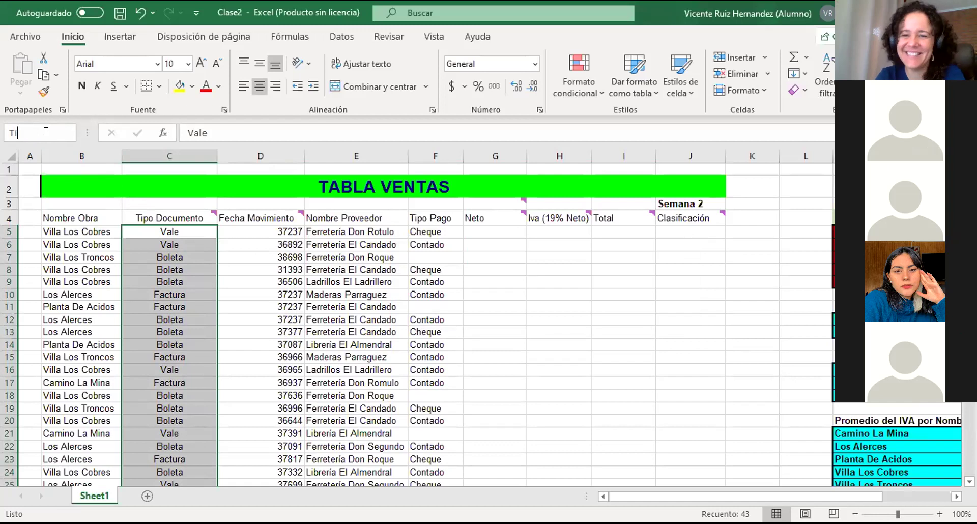
{"action": "type", "text": "poded"}
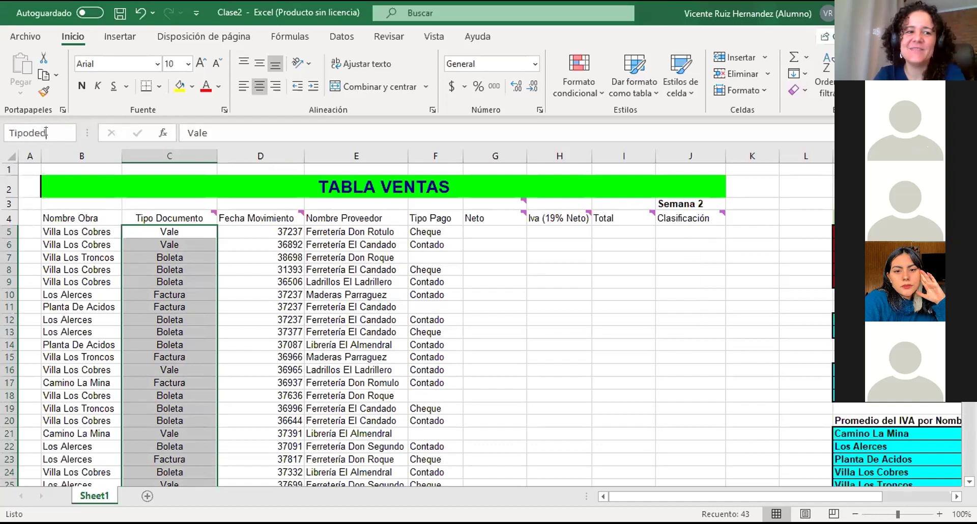
{"action": "type", "text": "ocum"}
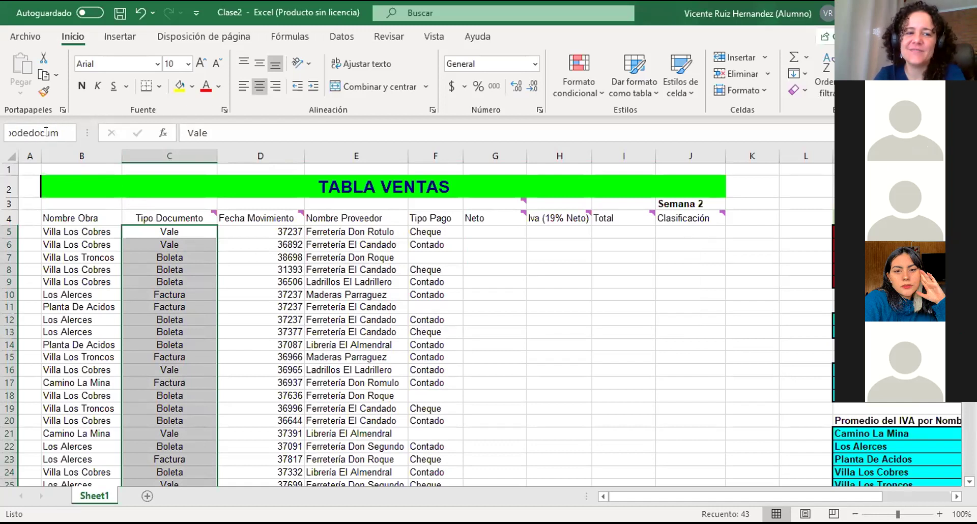
{"action": "type", "text": "ento"}
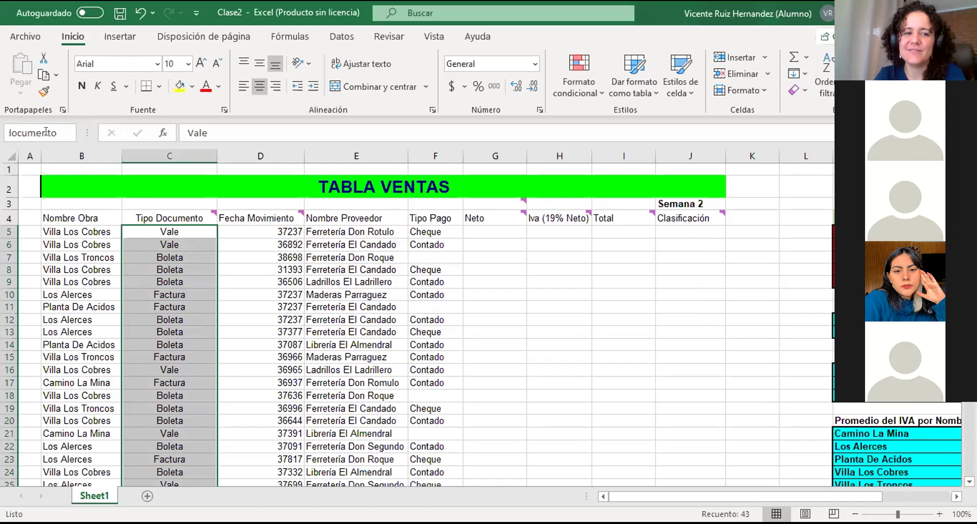
{"action": "key", "text": "Return"}
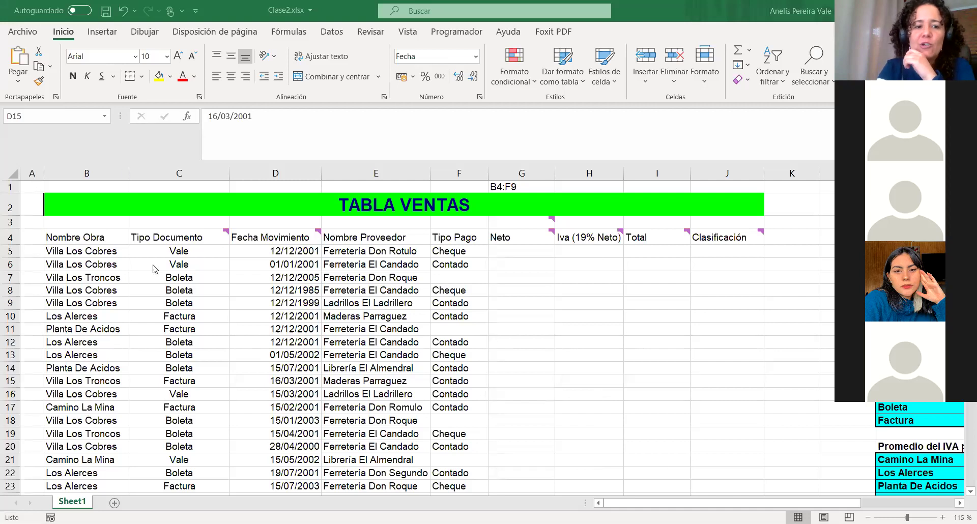
- Back in the Clase2.xlsx workbook, recall the named range TablaVentas and look down to its last row to check which cells it covers
{"action": "left_click", "coordinate": [105, 116]}
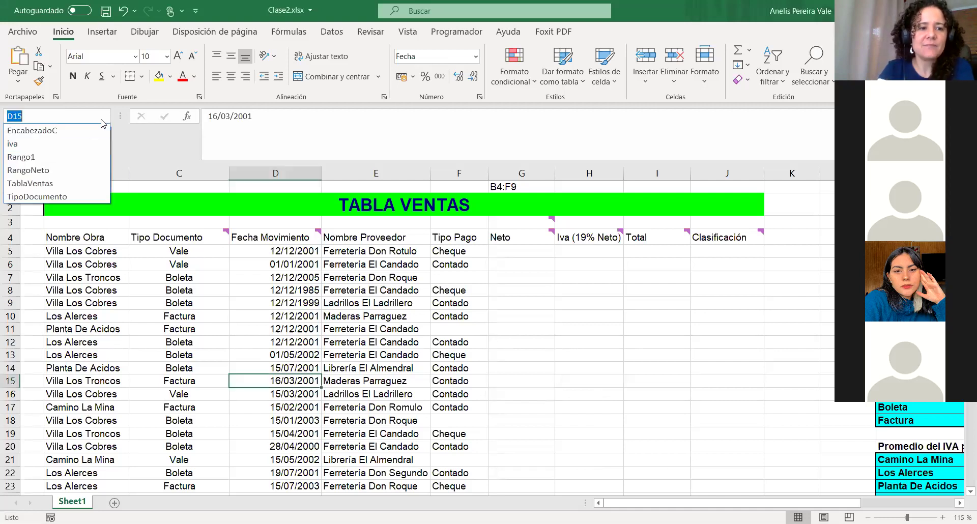
{"action": "left_click", "coordinate": [30, 184]}
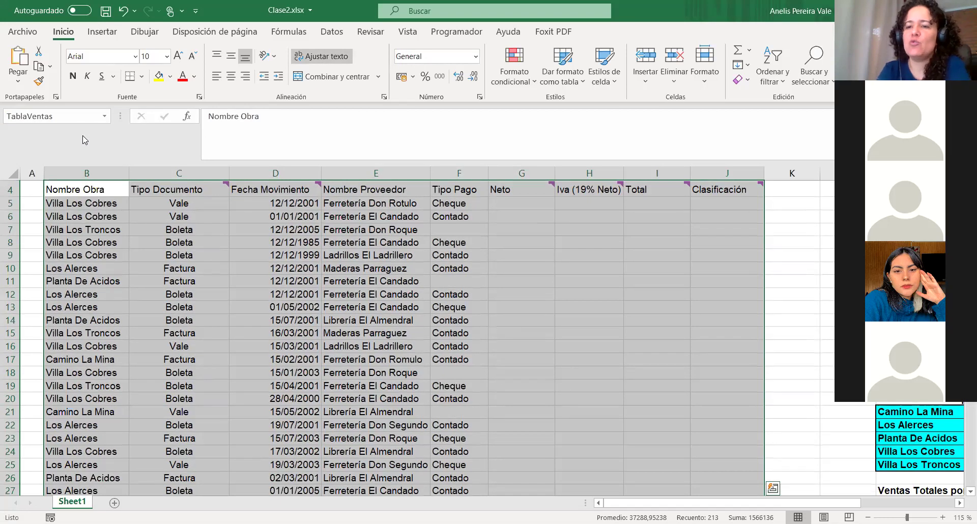
{"action": "left_click", "coordinate": [165, 229]}
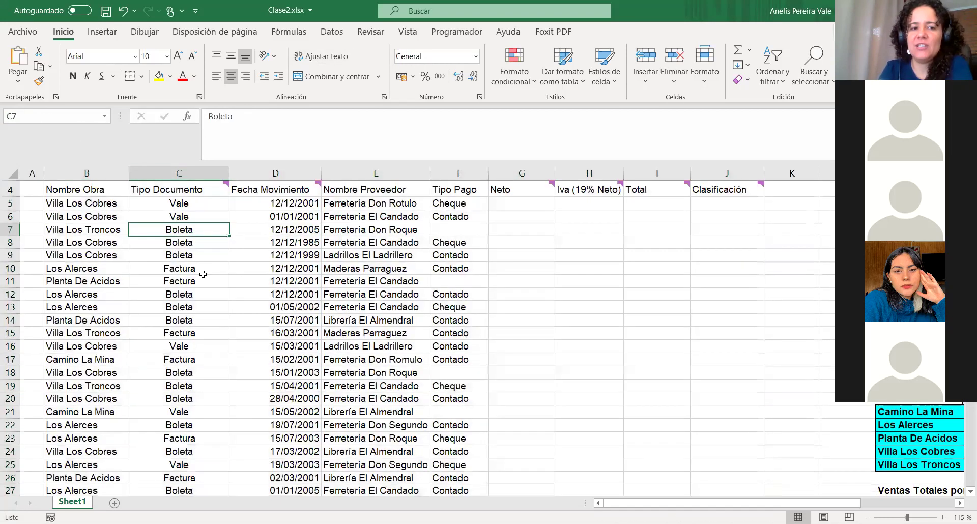
{"action": "scroll", "coordinate": [252, 304], "scroll_direction": "up", "scroll_amount": 1}
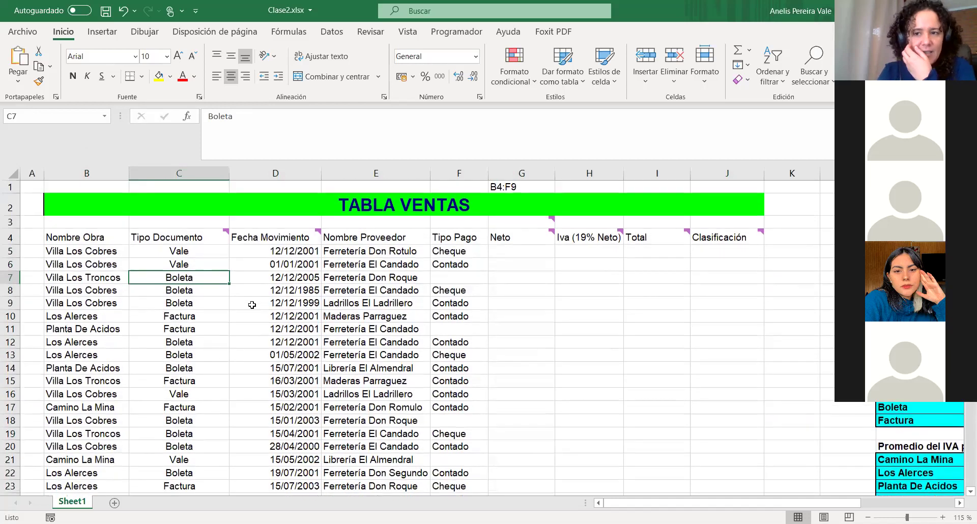
{"action": "left_click", "coordinate": [53, 235]}
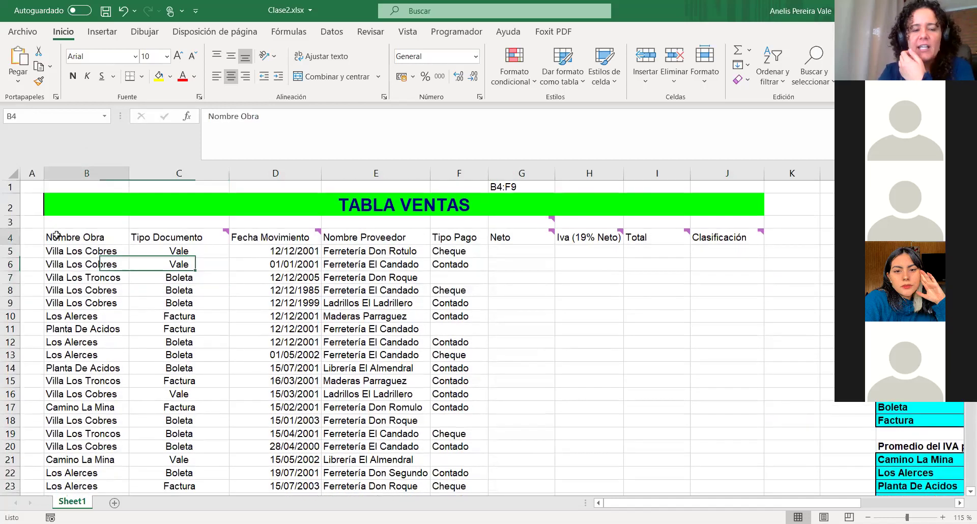
{"action": "left_click", "coordinate": [103, 118]}
{"action": "left_click", "coordinate": [29, 184]}
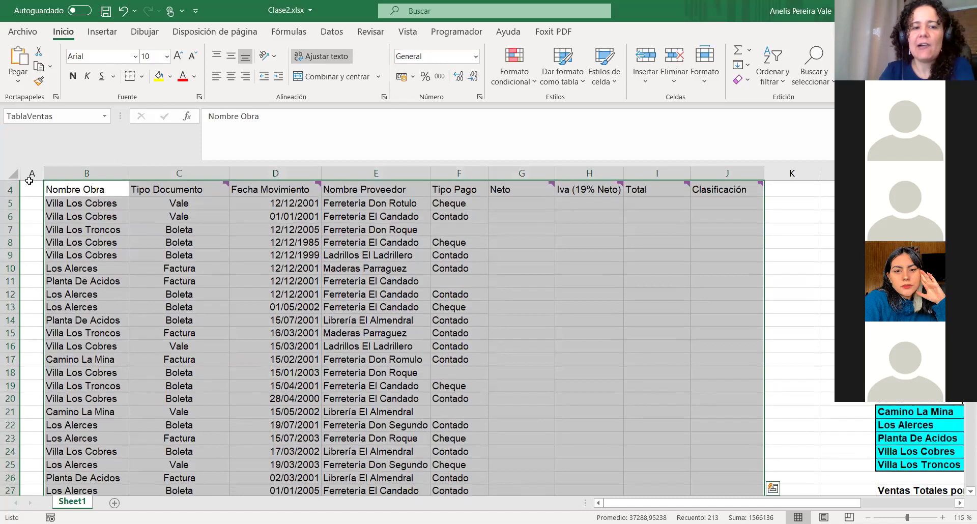
{"action": "scroll", "coordinate": [484, 324], "scroll_direction": "down", "scroll_amount": 7}
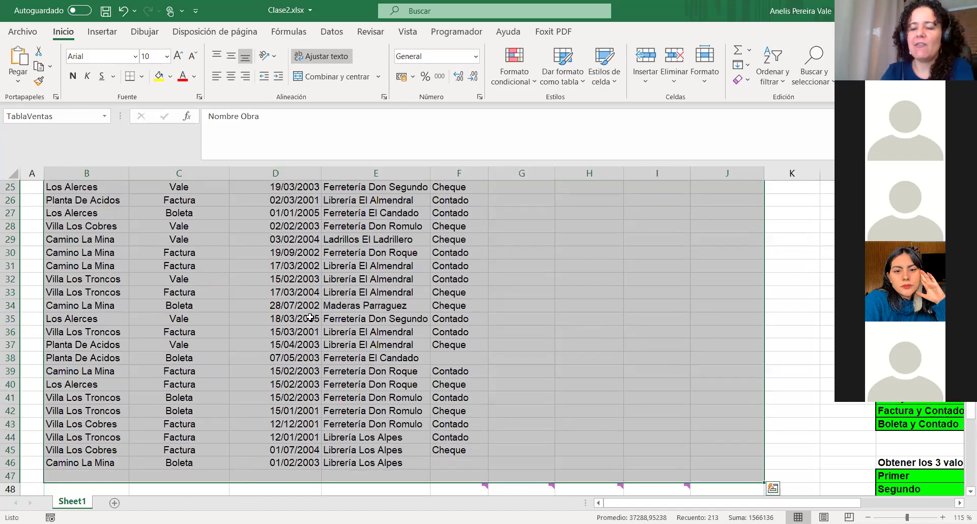
{"action": "scroll", "coordinate": [484, 324], "scroll_direction": "down", "scroll_amount": 7}
{"action": "scroll", "coordinate": [484, 324], "scroll_direction": "up", "scroll_amount": 15}
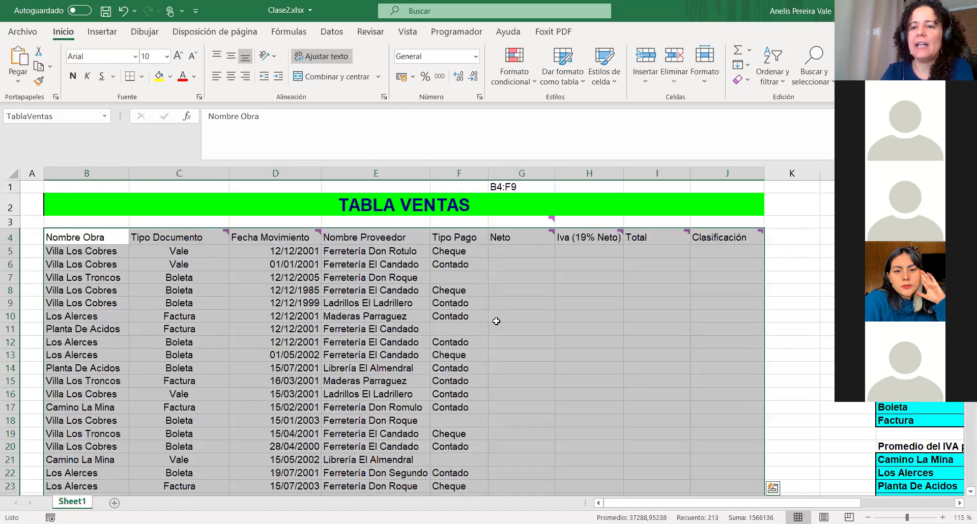
{"action": "left_click", "coordinate": [473, 305]}
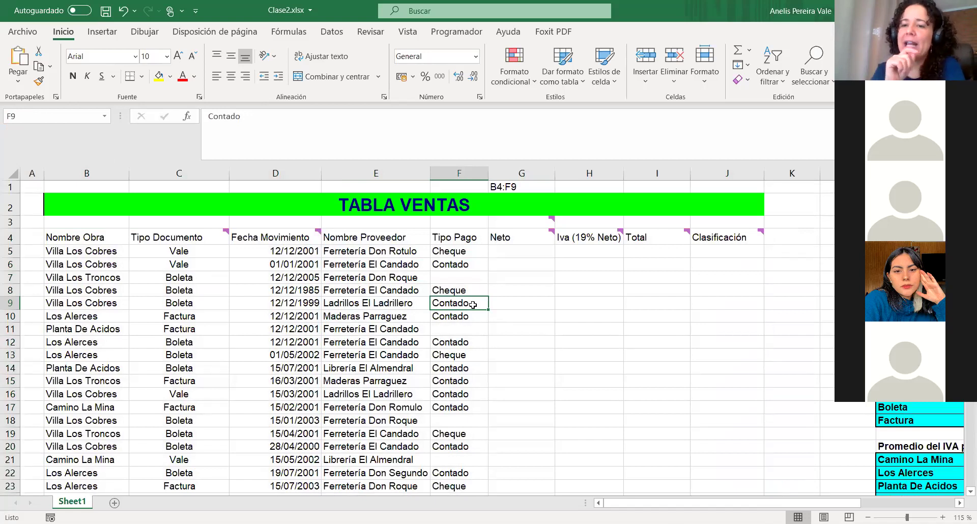
- Sweep a selection over the whole sales table, B4:J46, and check that it reaches the last row before deselecting it
{"action": "left_click", "coordinate": [54, 236]}
{"action": "left_click_drag", "start_coordinate": [54, 237], "coordinate": [717, 502]}
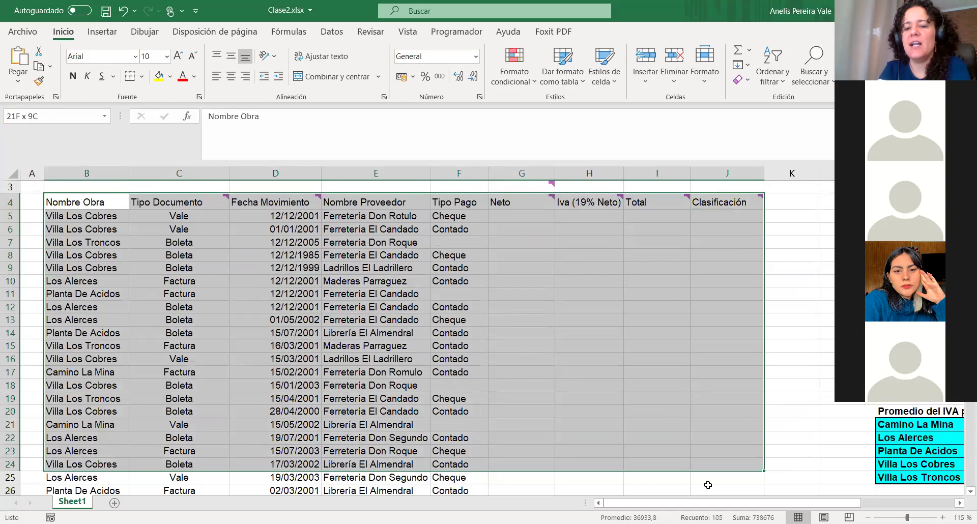
{"action": "scroll", "coordinate": [696, 458], "scroll_direction": "down", "scroll_amount": 7}
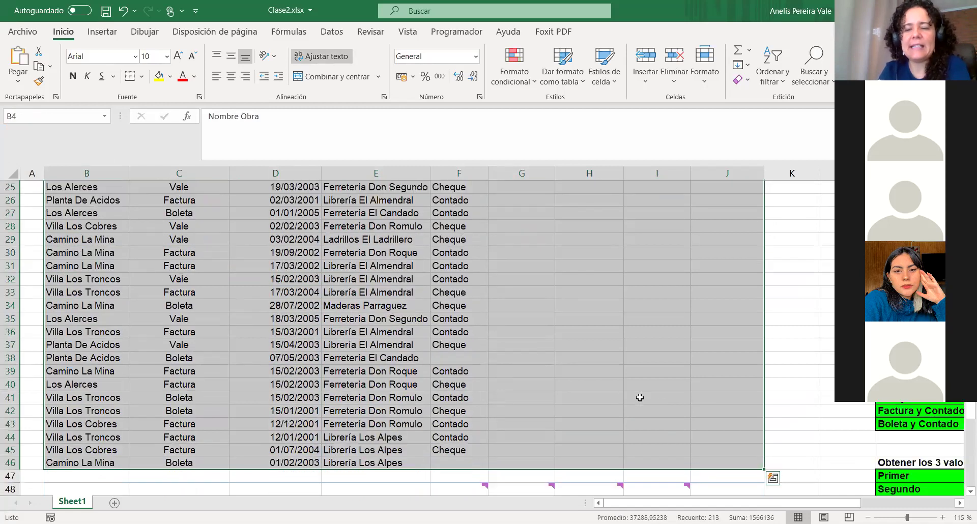
{"action": "left_click", "coordinate": [624, 398]}
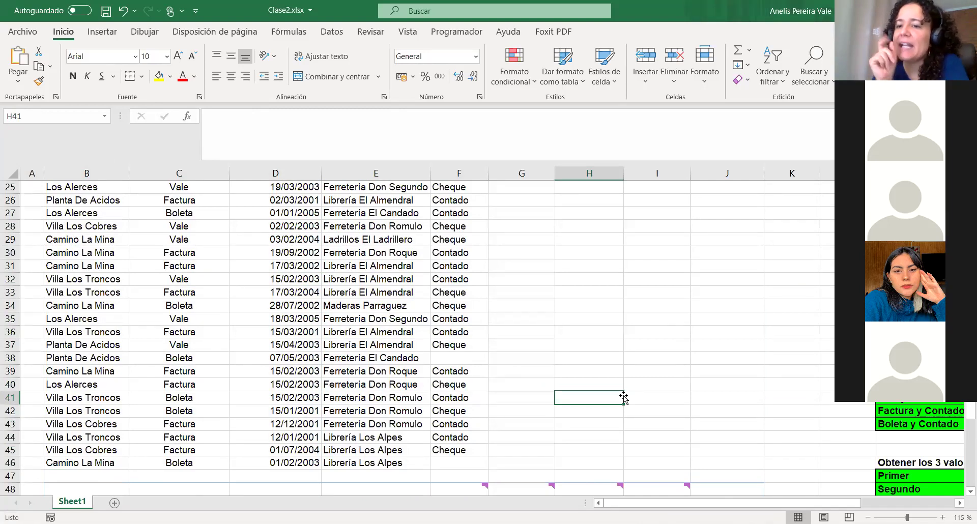
{"action": "scroll", "coordinate": [406, 379], "scroll_direction": "up", "scroll_amount": 8}
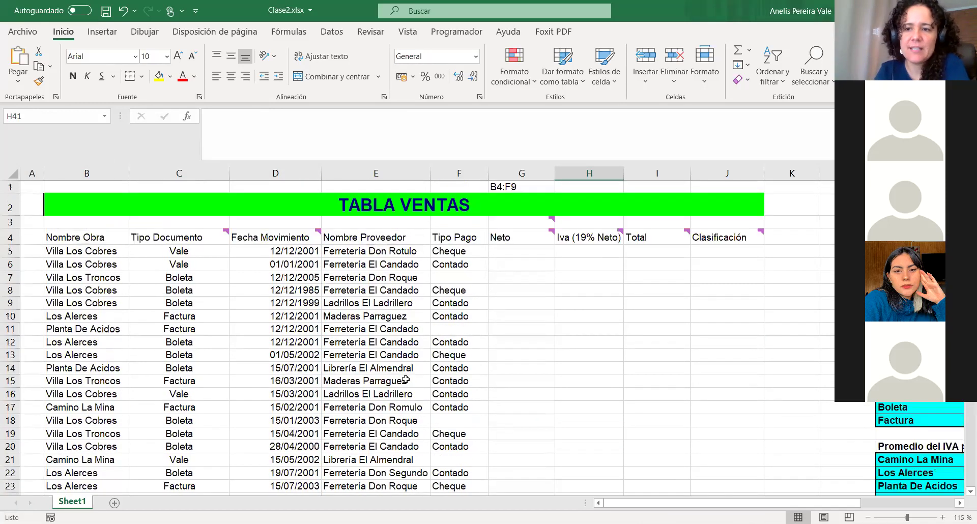
- Extend the selection from the Nombre Obra header to the table's last column and last row, and check its extent
{"action": "left_click", "coordinate": [58, 236]}
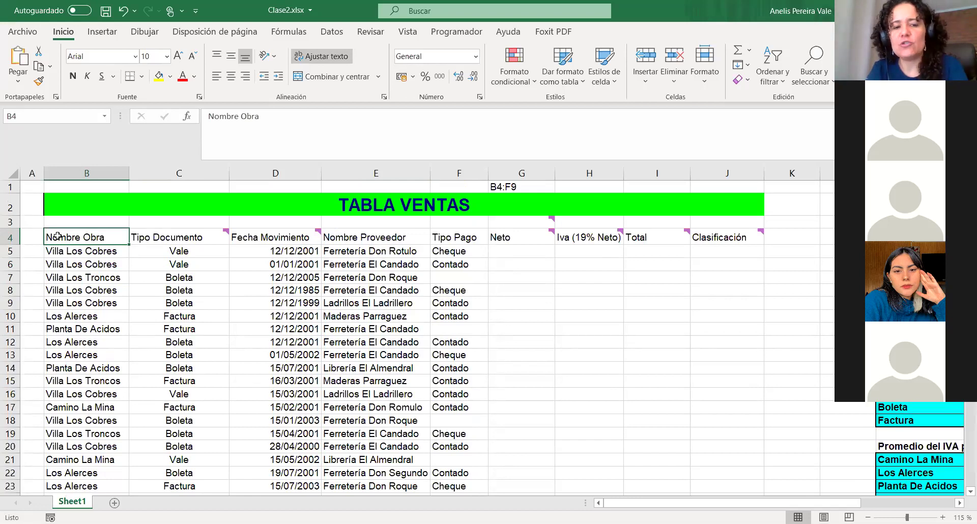
{"action": "key", "text": "ctrl+shift+Right"}
{"action": "key", "text": "ctrl+shift+Down"}
{"action": "scroll", "coordinate": [57, 236], "scroll_direction": "up", "scroll_amount": 7}
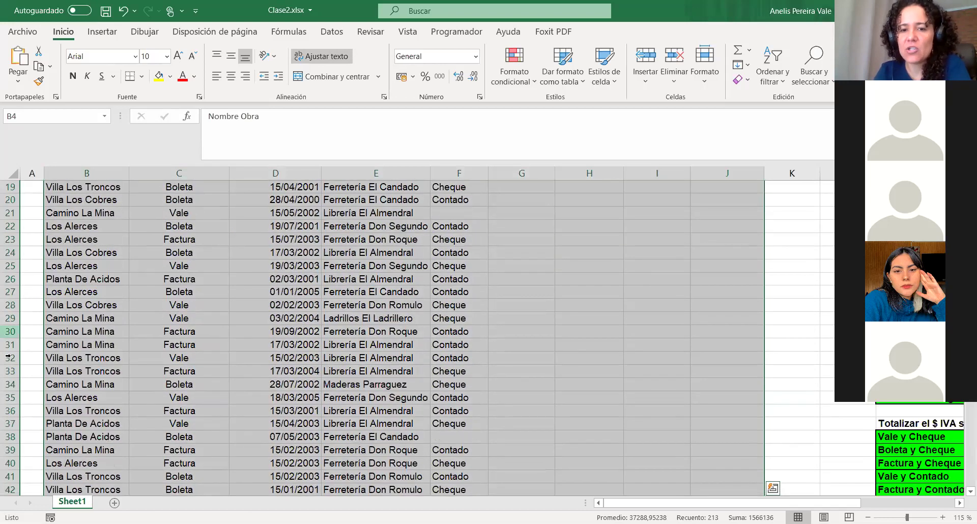
{"action": "scroll", "coordinate": [328, 329], "scroll_direction": "down", "scroll_amount": 6}
{"action": "scroll", "coordinate": [330, 332], "scroll_direction": "up", "scroll_amount": 12}
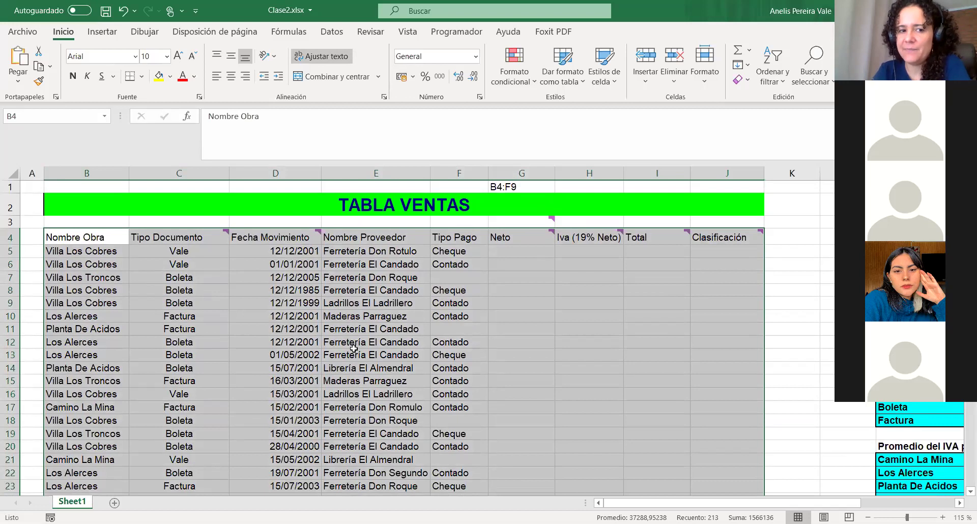
- Select the full data region around the Nombre Obra header at once, show its quick analysis options, and deselect it
{"action": "left_click", "coordinate": [69, 242]}
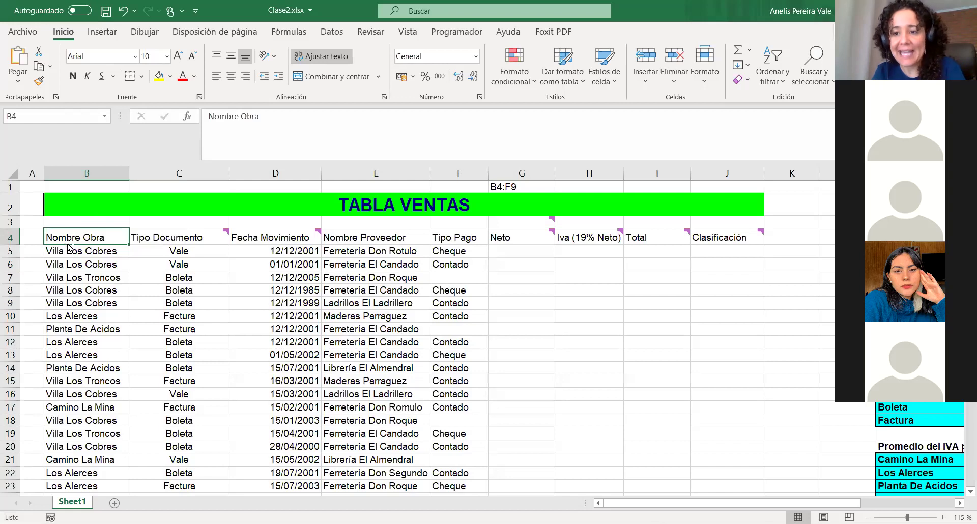
{"action": "key", "text": "ctrl+a"}
{"action": "scroll", "coordinate": [68, 249], "scroll_direction": "down", "scroll_amount": 7}
{"action": "key", "text": "ctrl+q"}
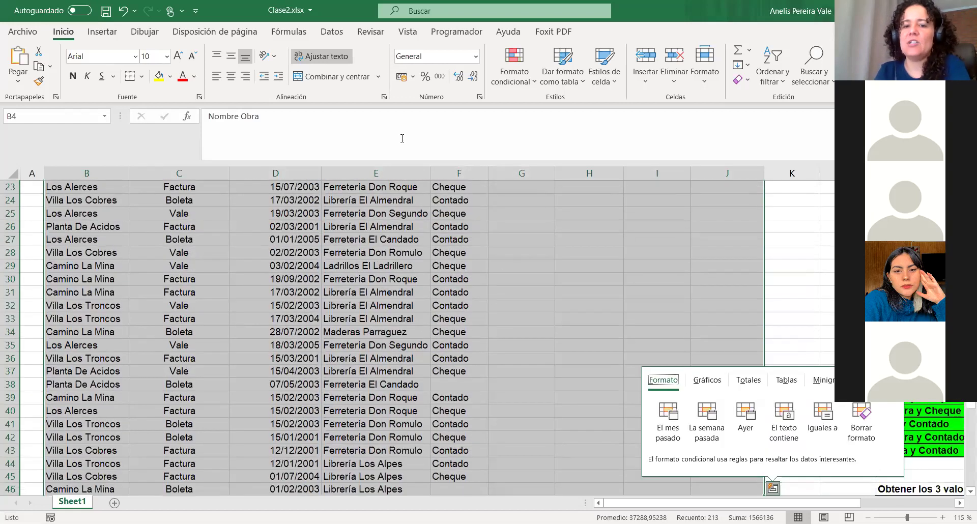
{"action": "scroll", "coordinate": [418, 279], "scroll_direction": "up", "scroll_amount": 7}
{"action": "left_click", "coordinate": [417, 279]}
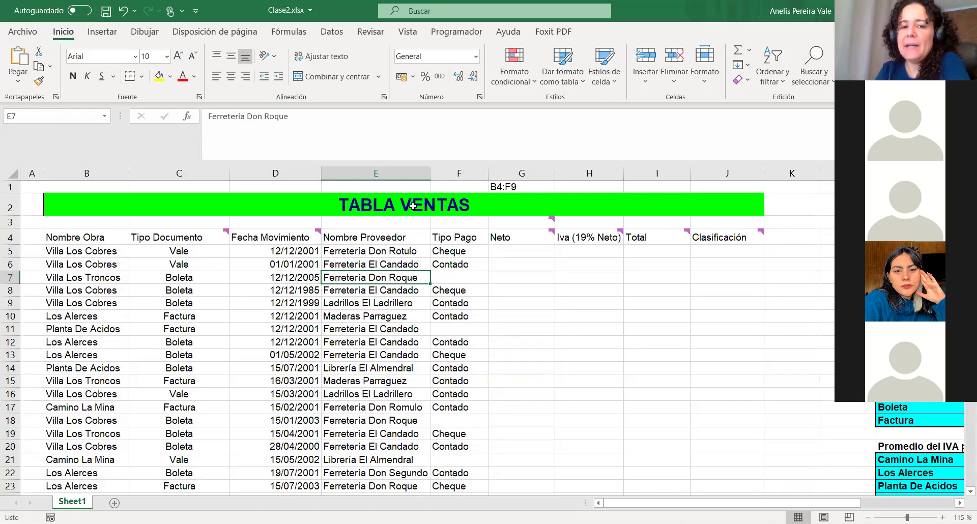
- Read the comments on the Fecha Movimiento and Neto headers and return to the first Nombre Obra cells
{"action": "mouse_move", "coordinate": [301, 235]}
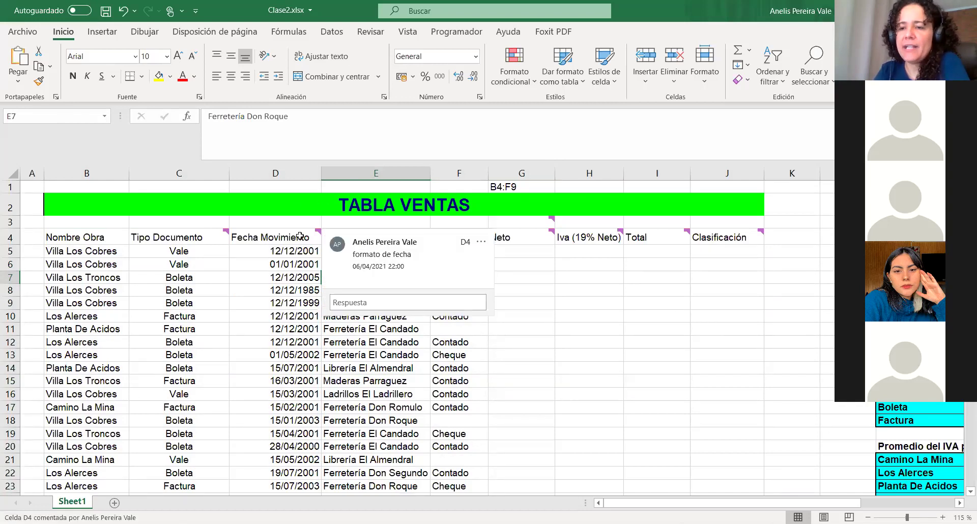
{"action": "left_click_drag", "start_coordinate": [556, 301], "coordinate": [490, 303]}
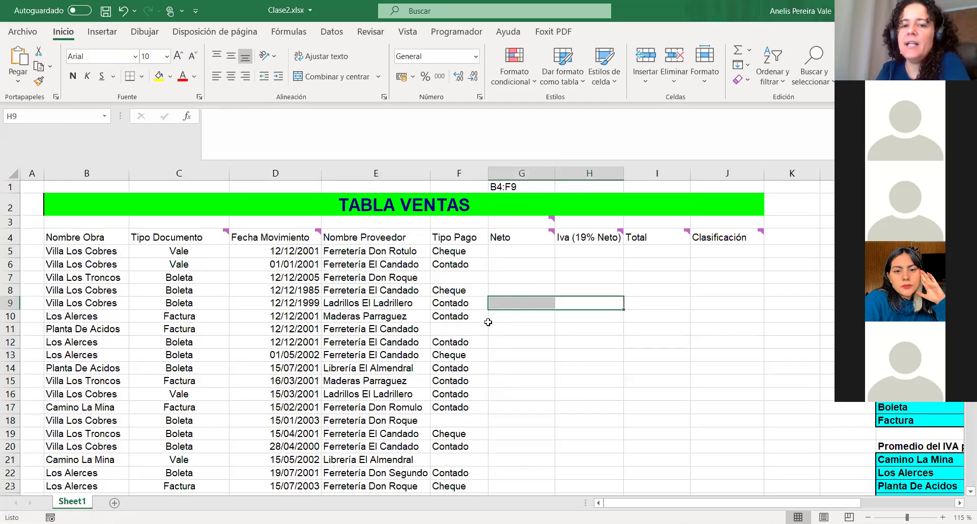
{"action": "left_click", "coordinate": [504, 262]}
{"action": "mouse_move", "coordinate": [519, 237]}
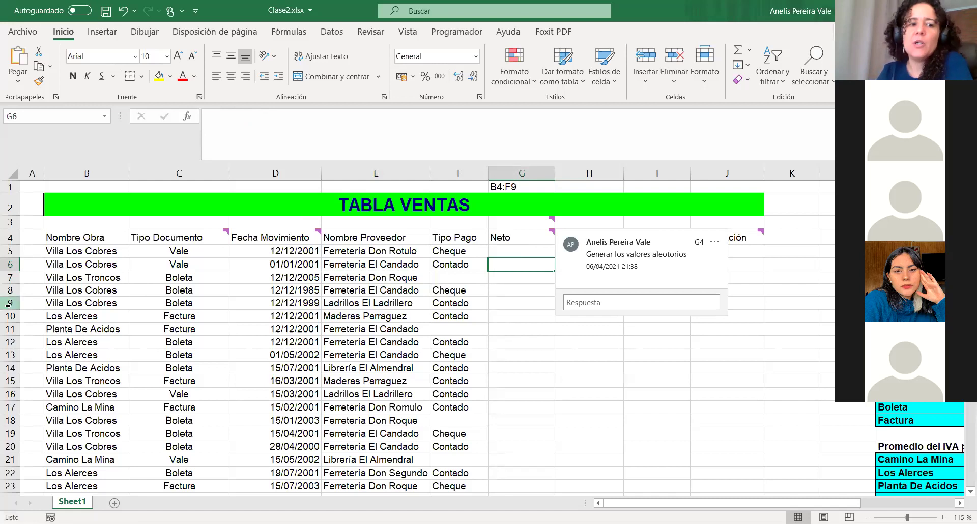
{"action": "left_click", "coordinate": [62, 241]}
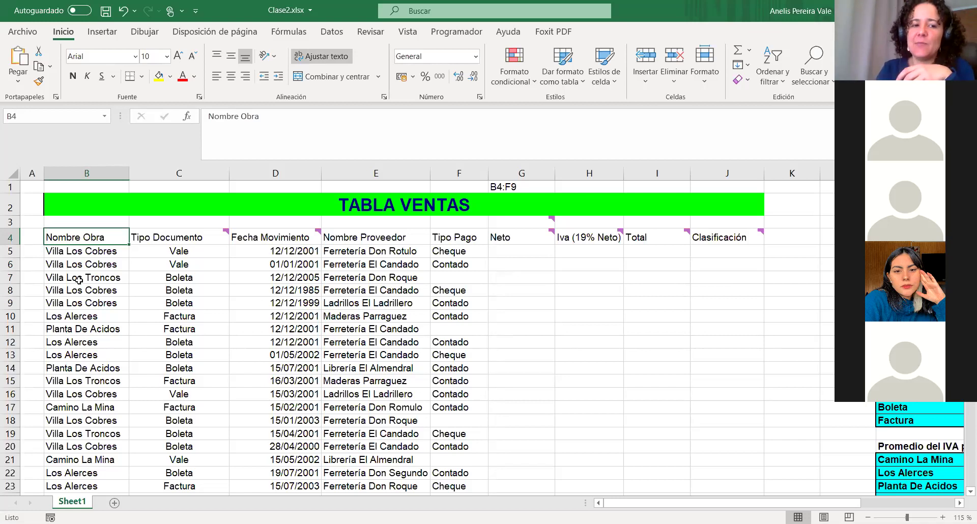
{"action": "left_click", "coordinate": [69, 251]}
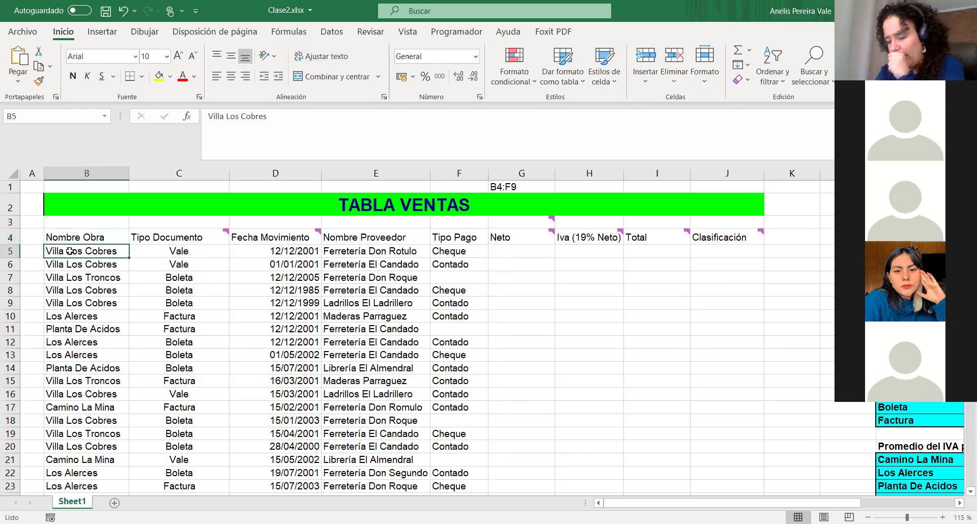
- Enter "Semana 2" in cell J3, directly above the Clasificación header
{"action": "left_click", "coordinate": [703, 224]}
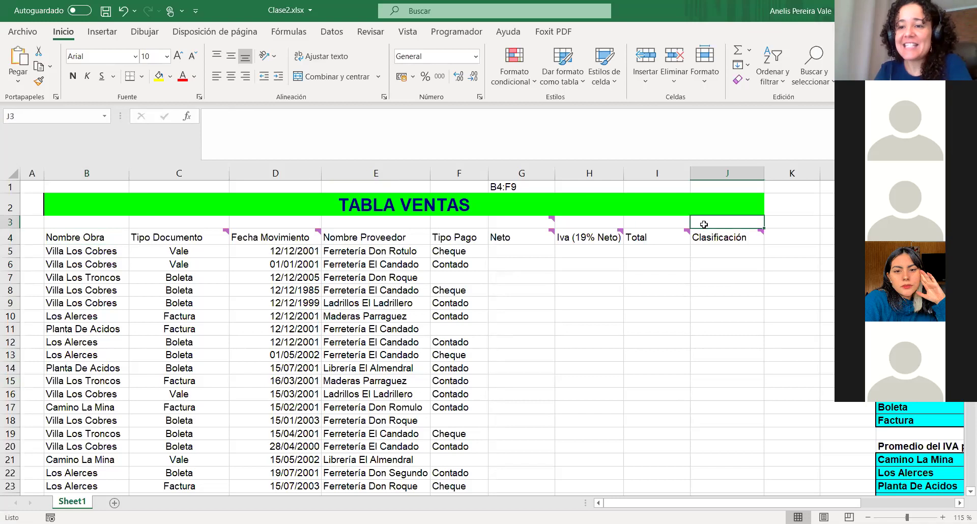
{"action": "mouse_move", "coordinate": [710, 230]}
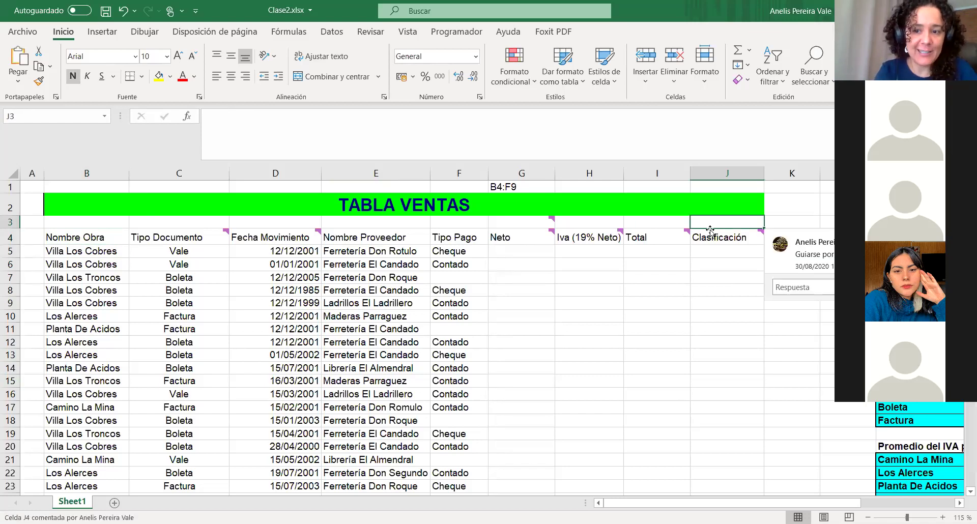
{"action": "type", "text": "Semana"}
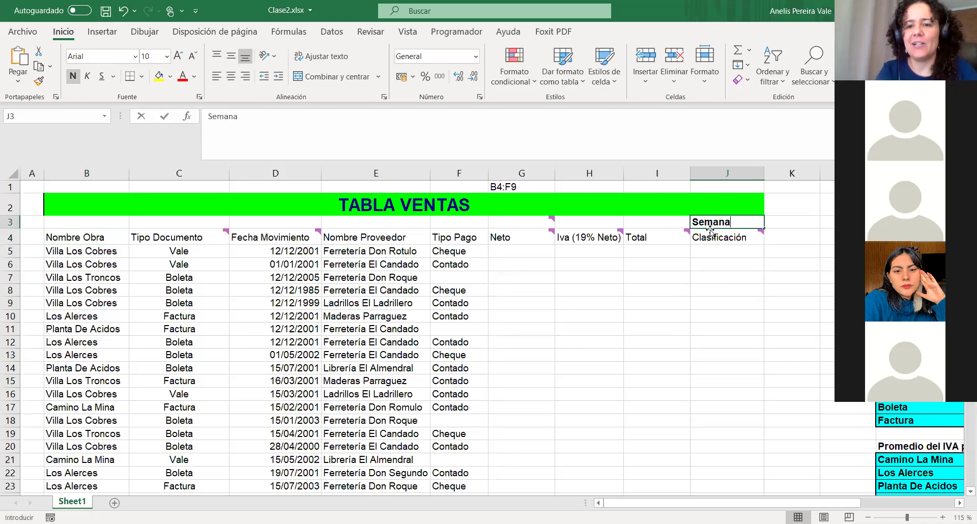
{"action": "type", "text": " 2"}
{"action": "key", "text": "Return"}
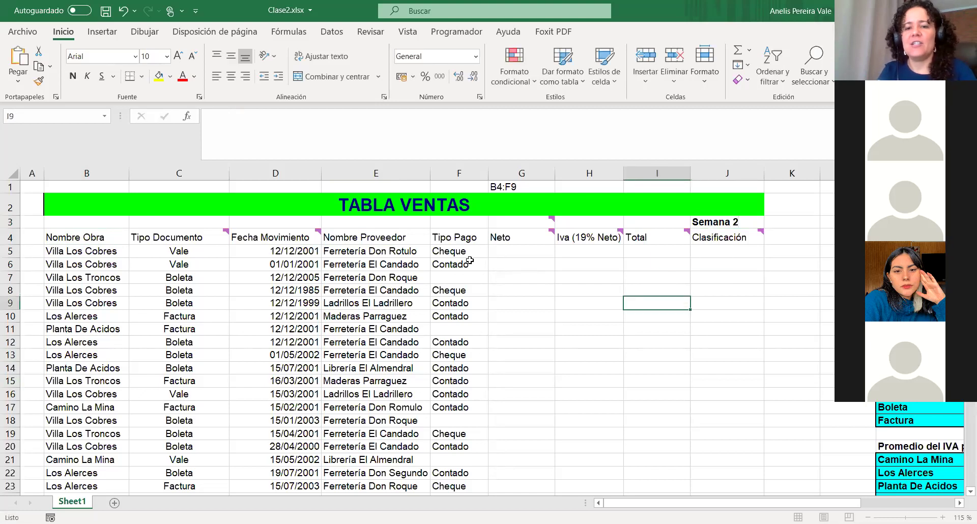
- Select the full data region around the Nombre Obra header to check its extent, and highlight the row above the headers that holds Semana 2
{"action": "left_click", "coordinate": [101, 238]}
{"action": "key", "text": "ctrl+a"}
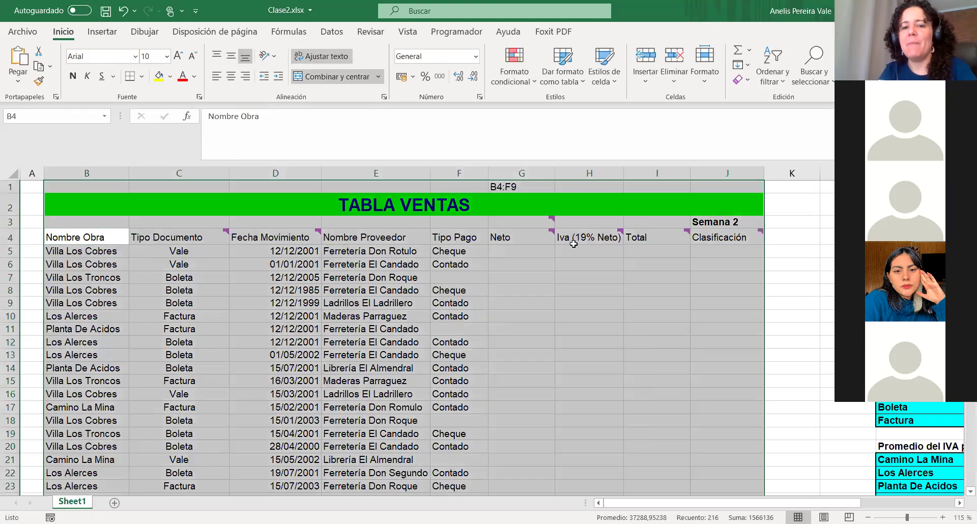
{"action": "left_click_drag", "start_coordinate": [585, 251], "coordinate": [511, 251]}
{"action": "left_click_drag", "start_coordinate": [51, 222], "coordinate": [704, 205]}
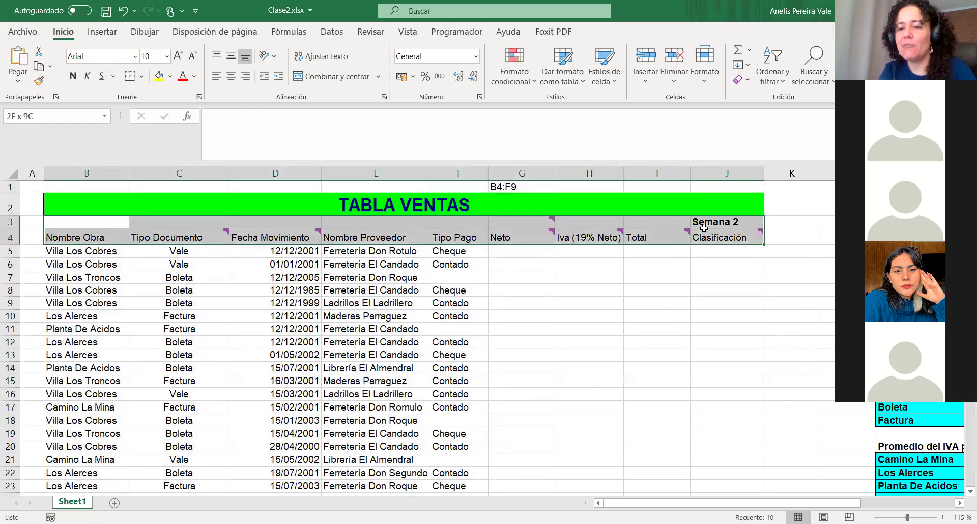
- Clear the Semana 2 text from cell J3 above the Clasificación header
{"action": "left_click", "coordinate": [704, 205]}
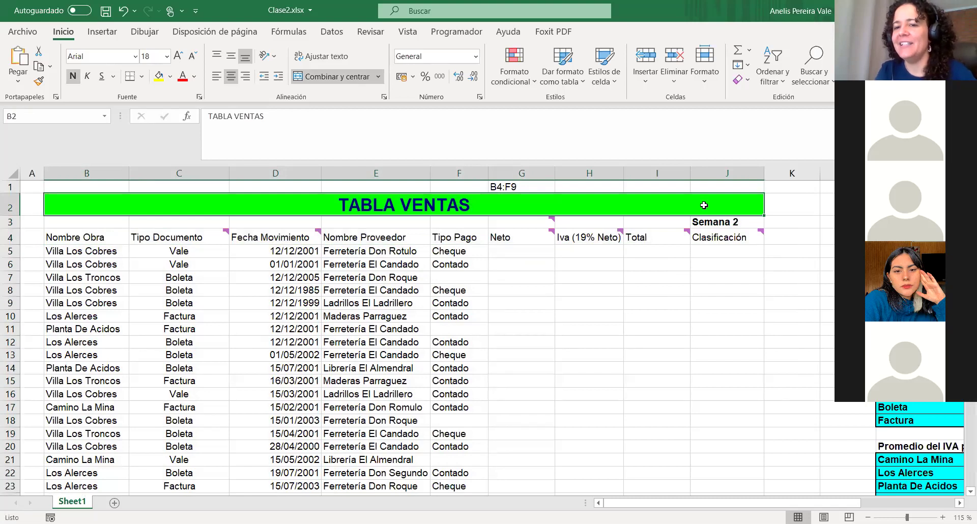
{"action": "left_click", "coordinate": [704, 224]}
{"action": "key", "text": "Delete"}
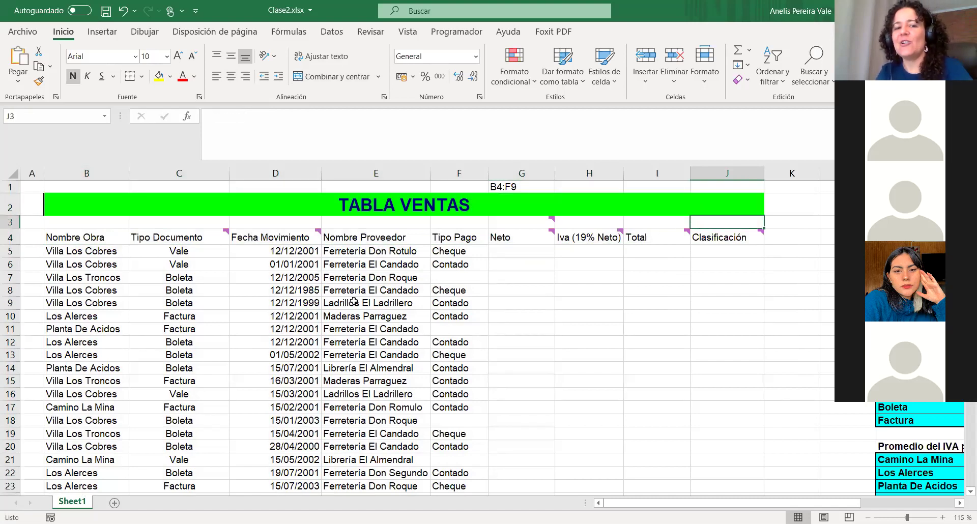
- Try a manual selection of the table from the Nombre Obra header to I12, and check where the data ends
{"action": "left_click_drag", "start_coordinate": [63, 235], "coordinate": [678, 341]}
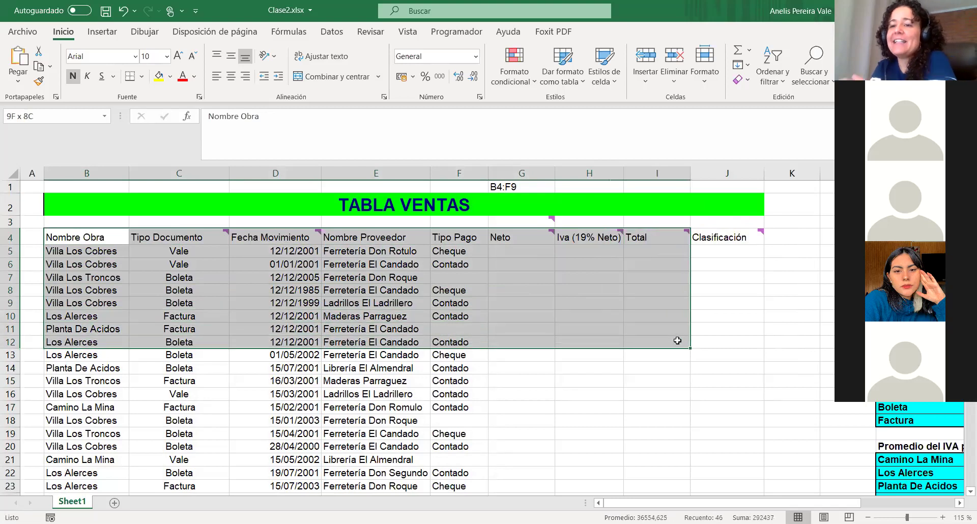
{"action": "left_click", "coordinate": [97, 279]}
{"action": "scroll", "coordinate": [683, 260], "scroll_direction": "down", "scroll_amount": 8}
{"action": "scroll", "coordinate": [683, 260], "scroll_direction": "down", "scroll_amount": 6}
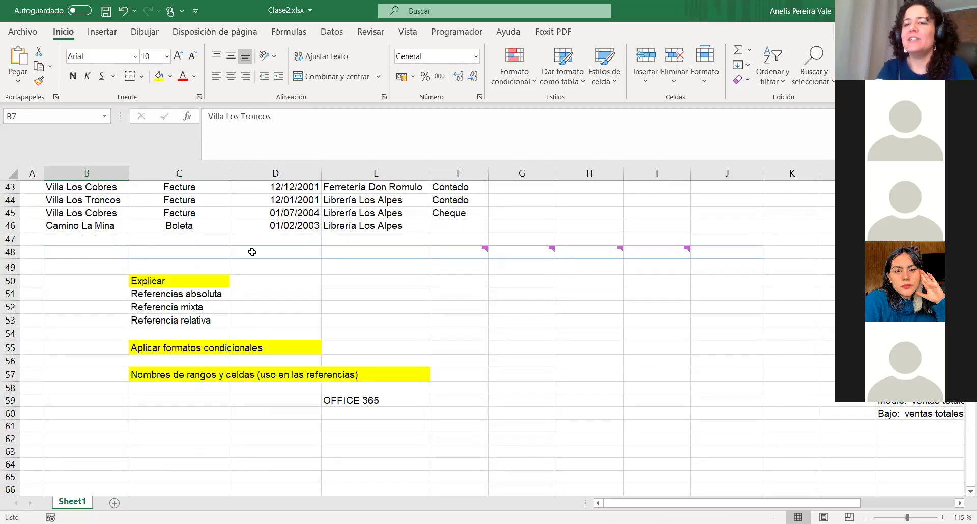
{"action": "scroll", "coordinate": [252, 252], "scroll_direction": "up", "scroll_amount": 14}
{"action": "left_click", "coordinate": [77, 239]}
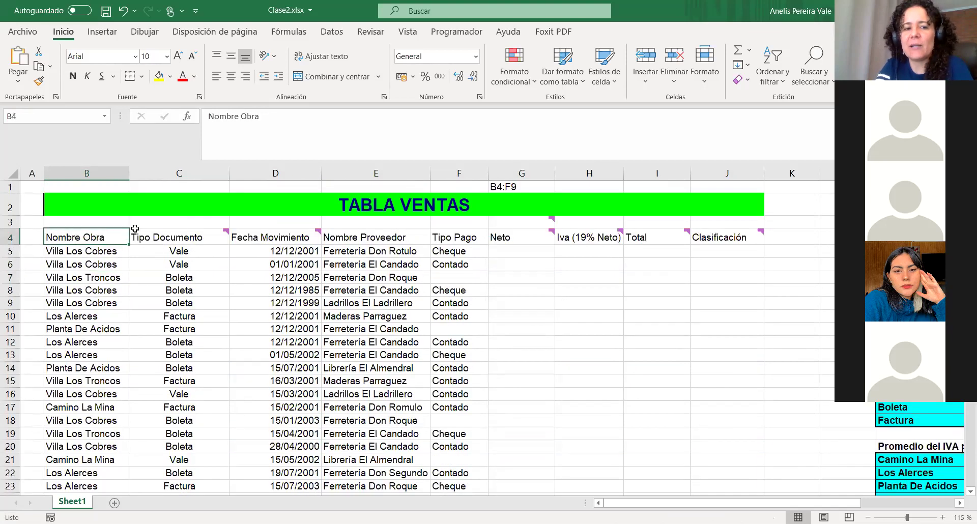
{"action": "left_click", "coordinate": [135, 227], "text": "shift"}
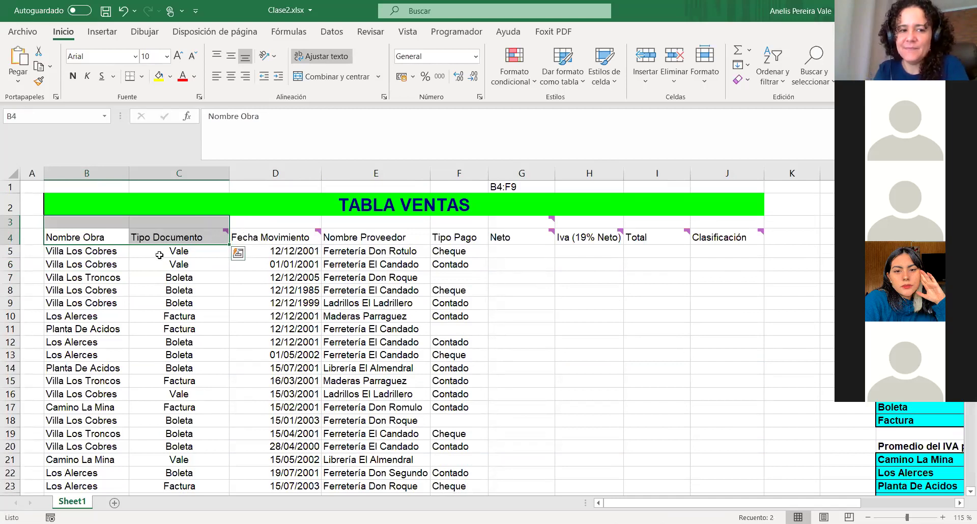
- Extend the selection from the Nombre Obra header across all columns and down to the last data row, and deselect it
{"action": "left_click", "coordinate": [90, 237]}
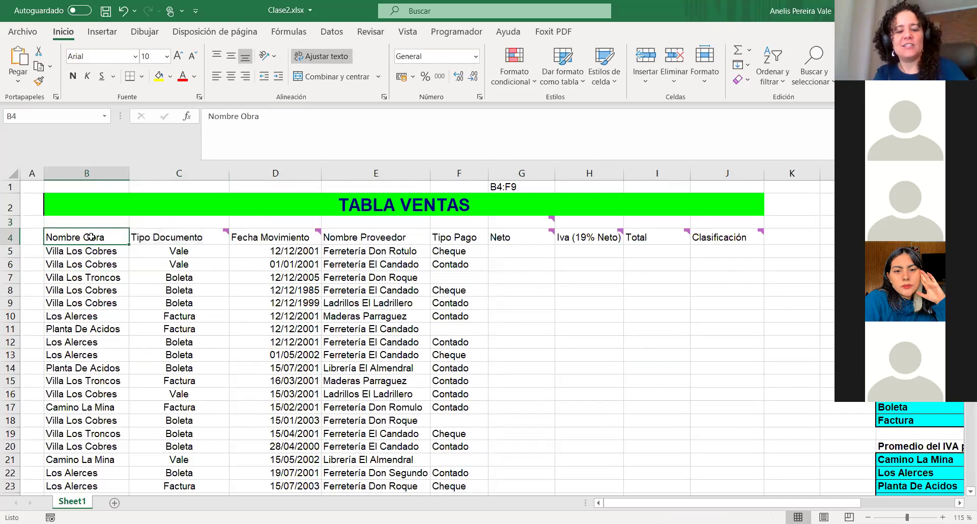
{"action": "key", "text": "ctrl+shift+Right"}
{"action": "key", "text": "ctrl+shift+Down"}
{"action": "scroll", "coordinate": [409, 189], "scroll_direction": "up", "scroll_amount": 5}
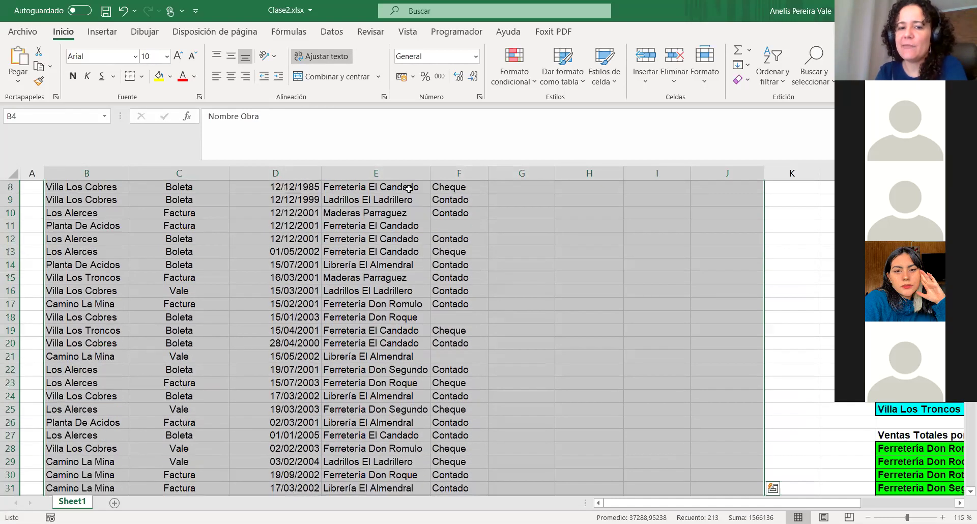
{"action": "scroll", "coordinate": [409, 189], "scroll_direction": "up", "scroll_amount": 3}
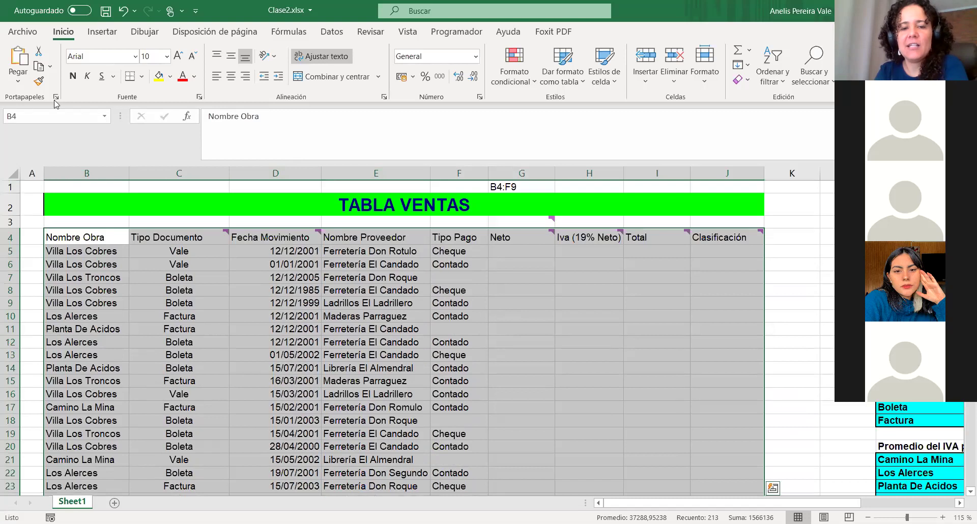
{"action": "left_click", "coordinate": [61, 116]}
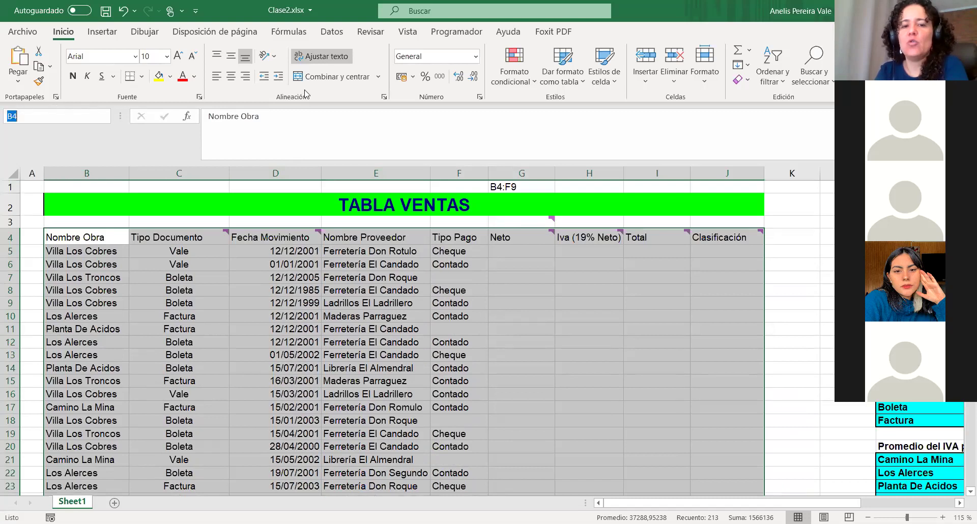
{"action": "left_click", "coordinate": [589, 289]}
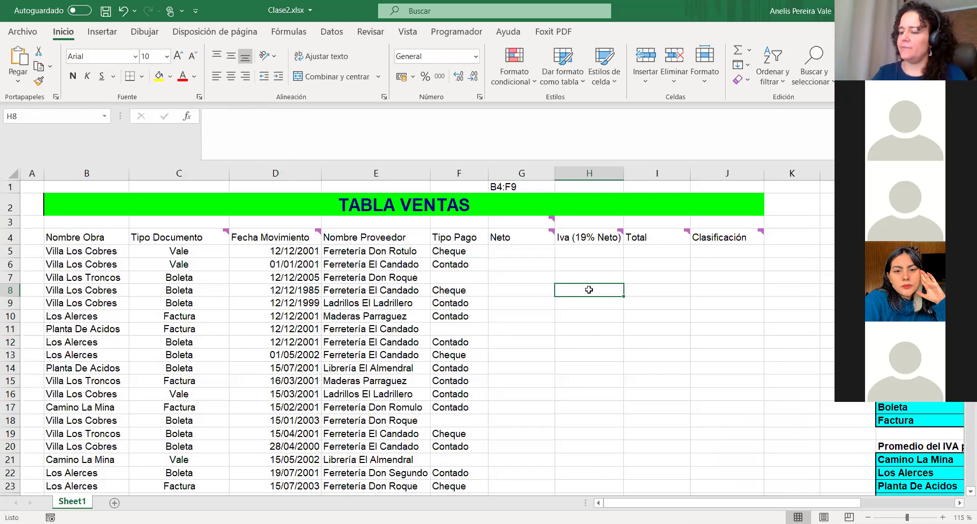
{"action": "left_click", "coordinate": [631, 288]}
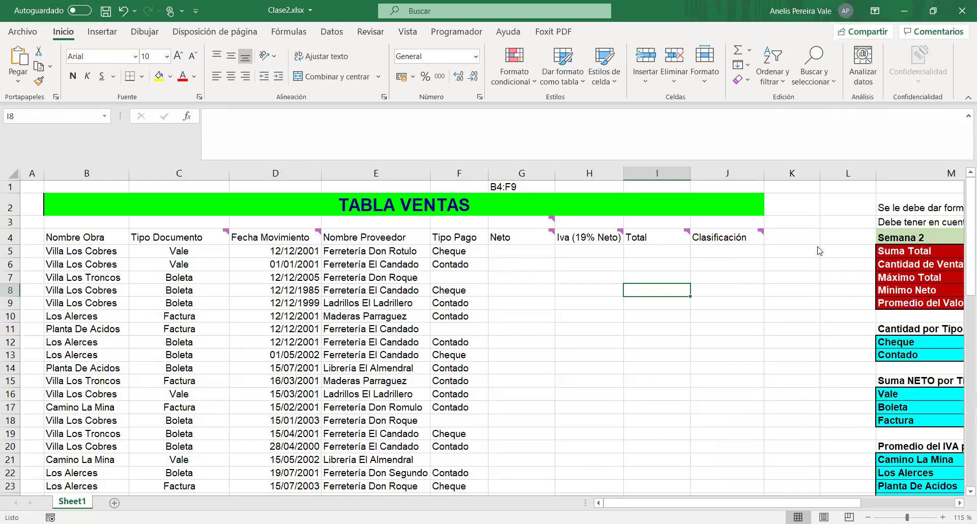
{"action": "left_click", "coordinate": [819, 251]}
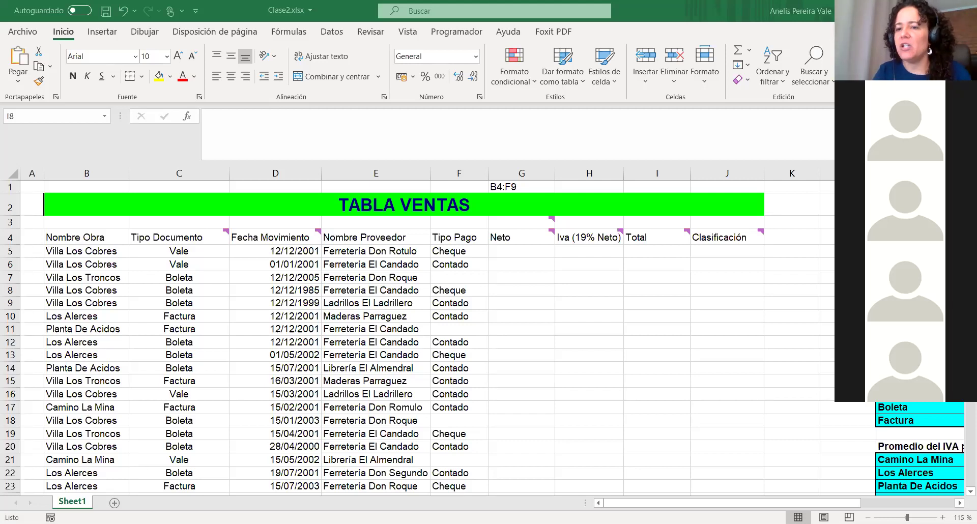
{"action": "left_click", "coordinate": [521, 253]}
{"action": "left_click", "coordinate": [251, 122]}
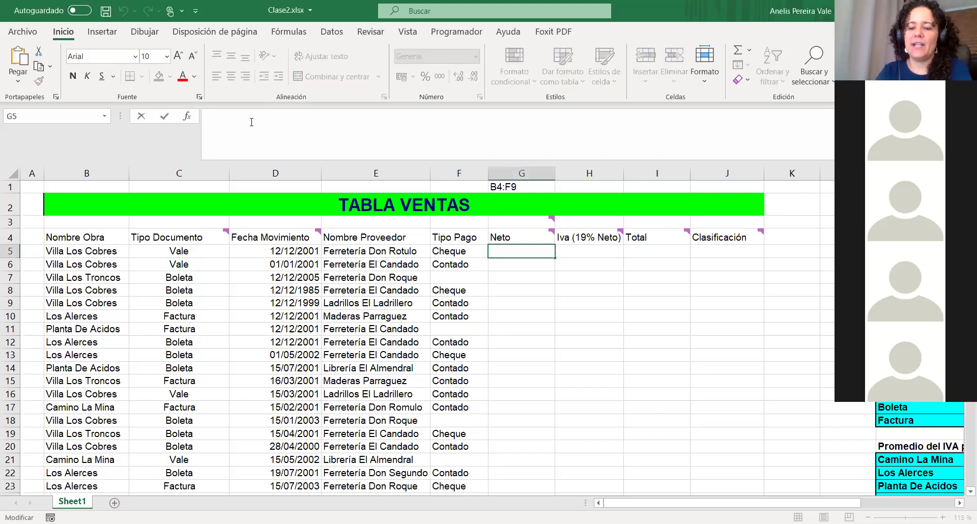
{"action": "type", "text": "="}
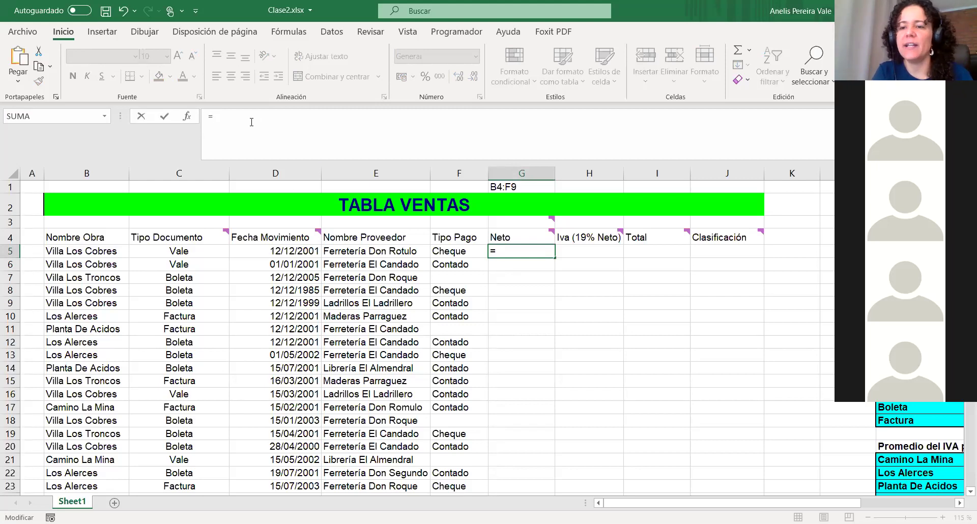
{"action": "type", "text": "al"}
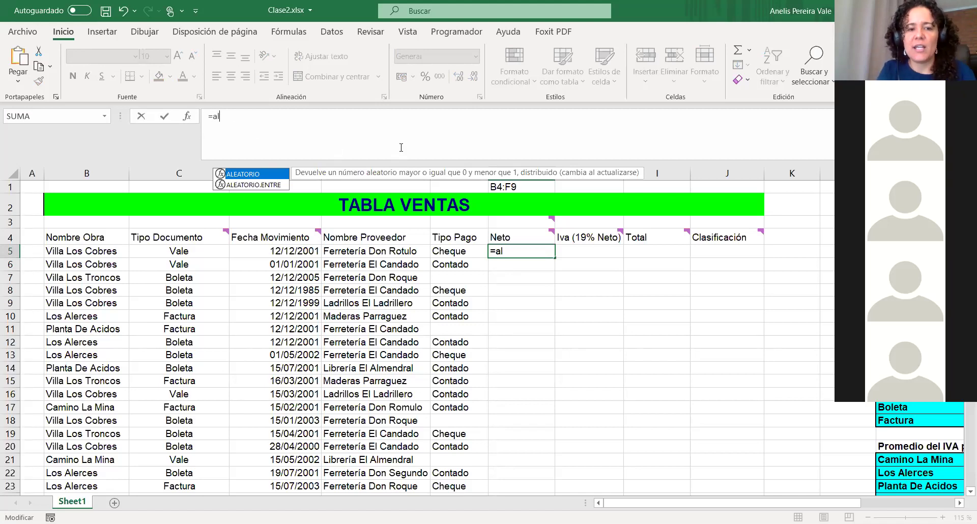
{"action": "left_click", "coordinate": [574, 305]}
{"action": "scroll", "coordinate": [570, 293], "scroll_direction": "up", "scroll_amount": 4}
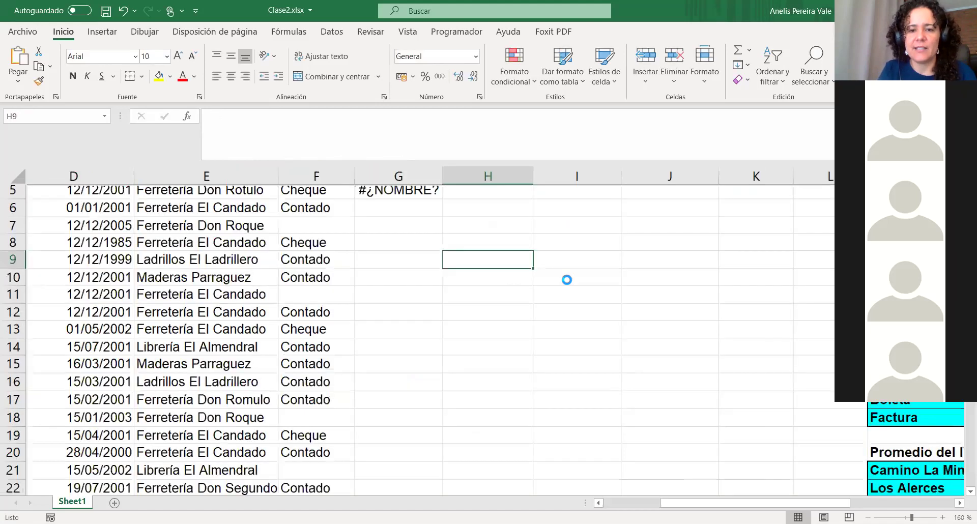
{"action": "scroll", "coordinate": [435, 333], "scroll_direction": "up", "scroll_amount": 1}
{"action": "scroll", "coordinate": [297, 186], "scroll_direction": "left", "scroll_amount": 5}
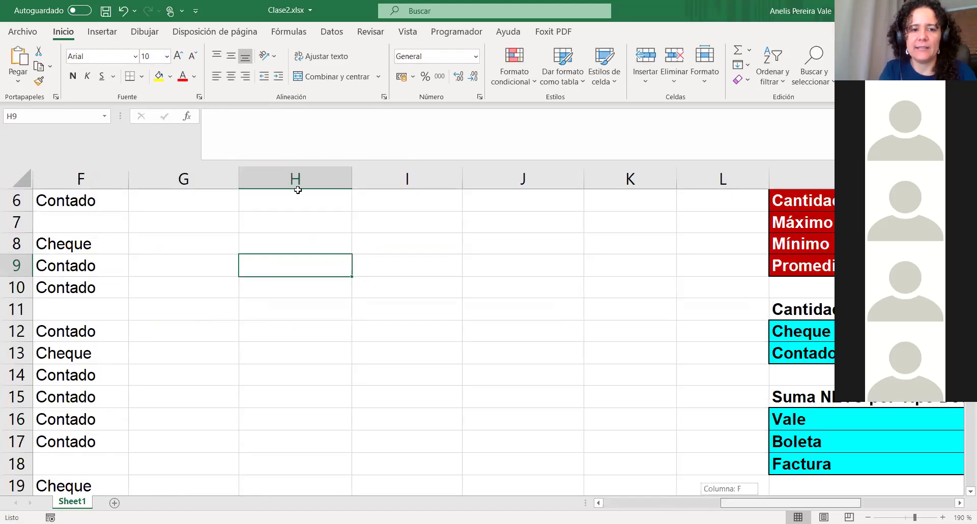
{"action": "left_click", "coordinate": [232, 132]}
{"action": "scroll", "coordinate": [676, 266], "scroll_direction": "up", "scroll_amount": 2}
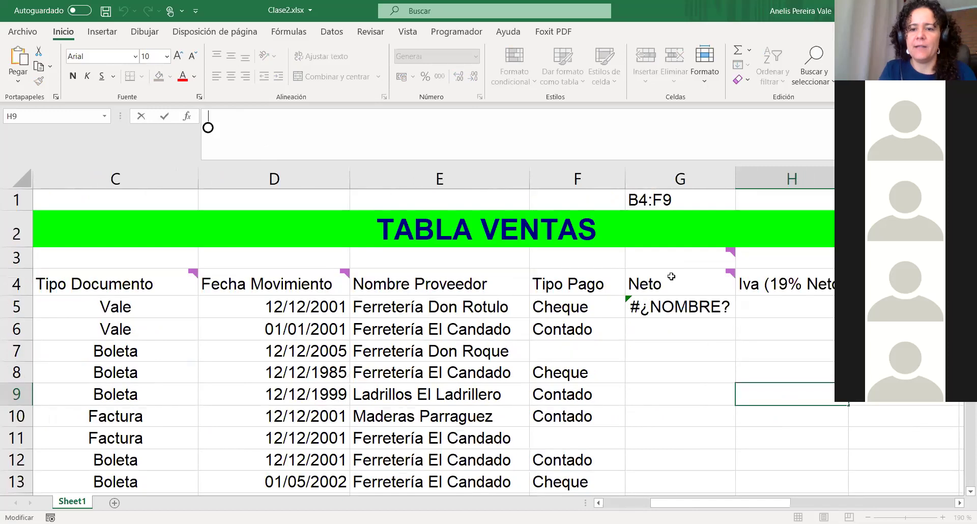
{"action": "left_click", "coordinate": [670, 307]}
{"action": "key", "text": "Delete"}
- Enter the formula =ALEATORIO.ENTRE(10000;100000) in G5, the first Neto cell
{"action": "left_click", "coordinate": [278, 134]}
{"action": "type", "text": "="}
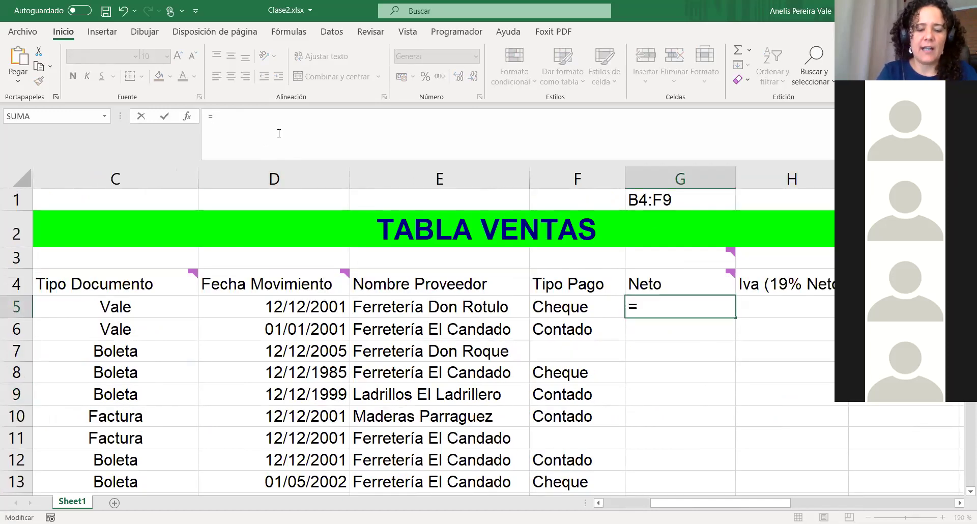
{"action": "type", "text": "ale"}
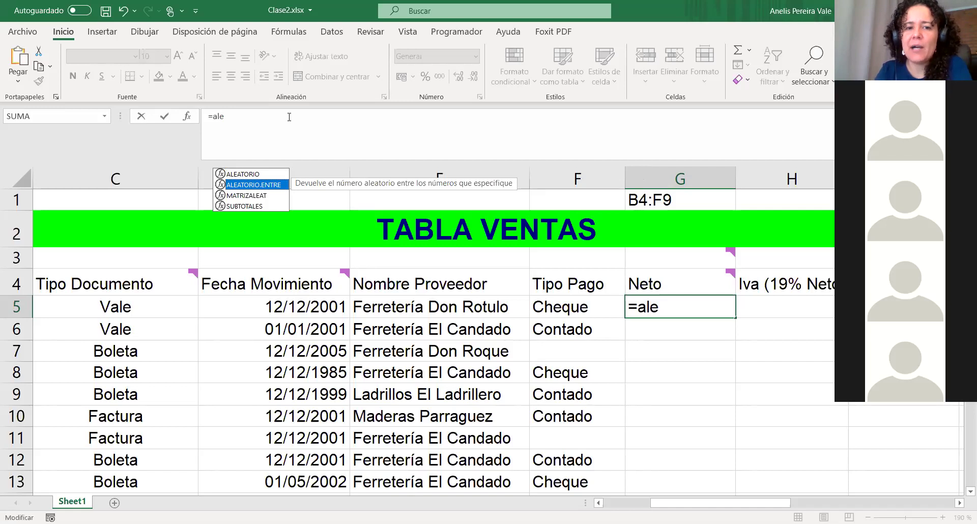
{"action": "key", "text": "Tab"}
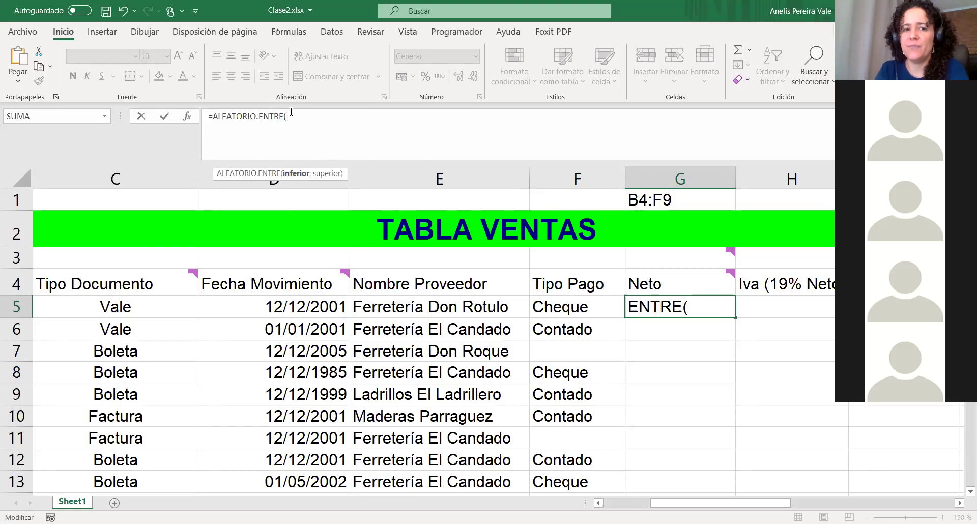
{"action": "type", "text": "10000"}
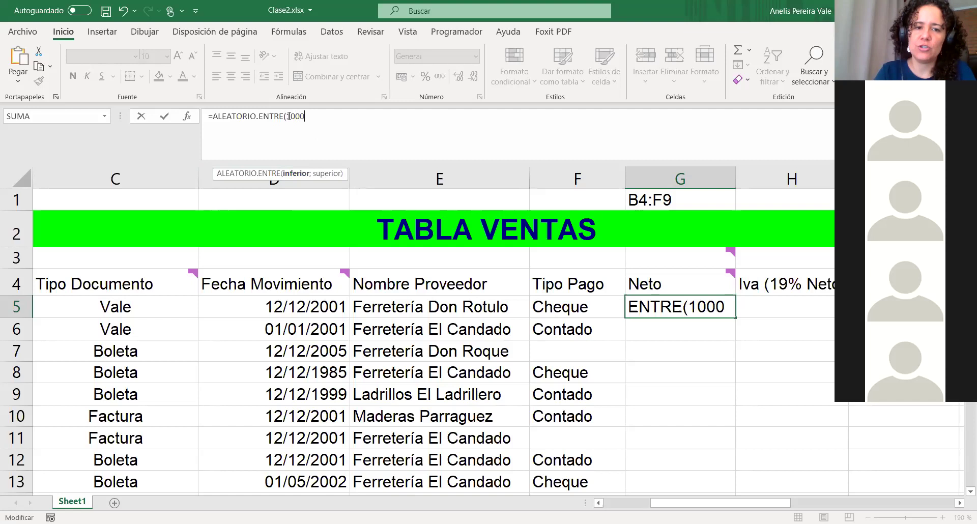
{"action": "type", "text": "0;"}
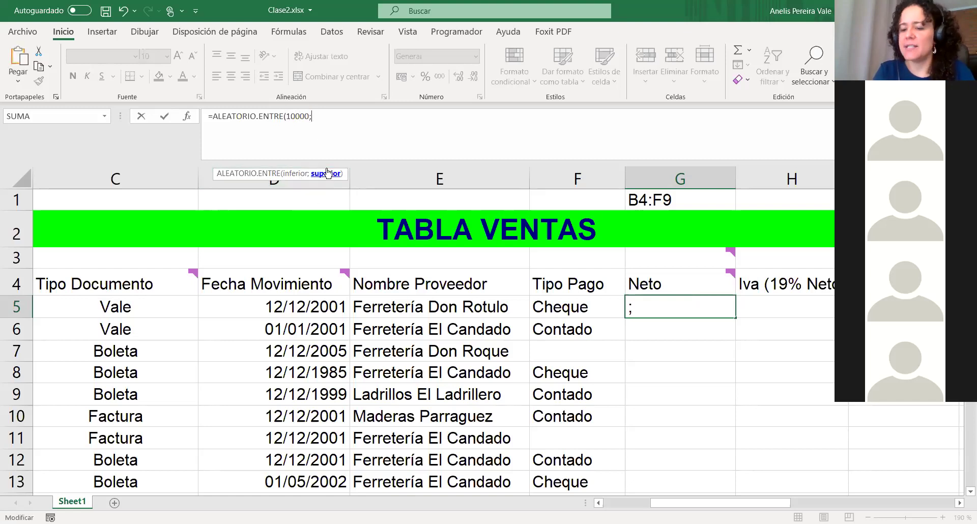
{"action": "type", "text": "1000"}
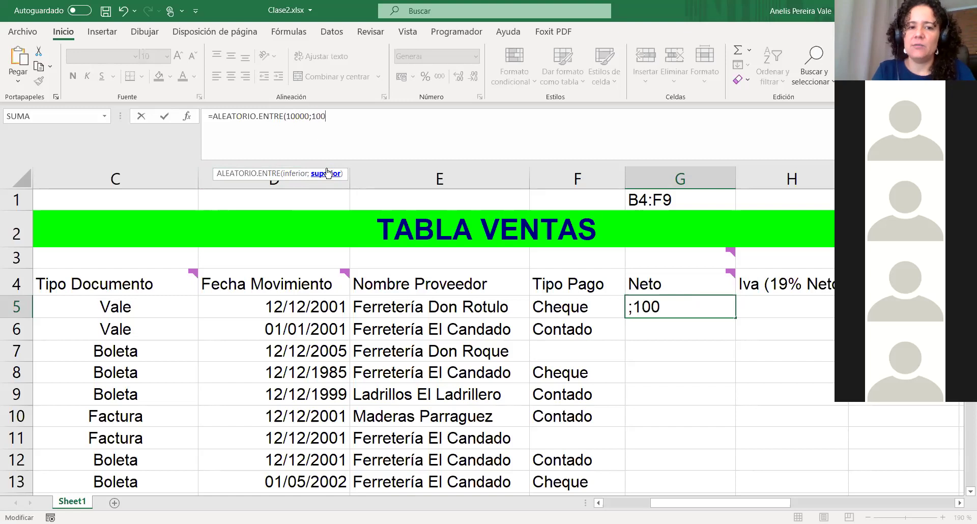
{"action": "type", "text": "000"}
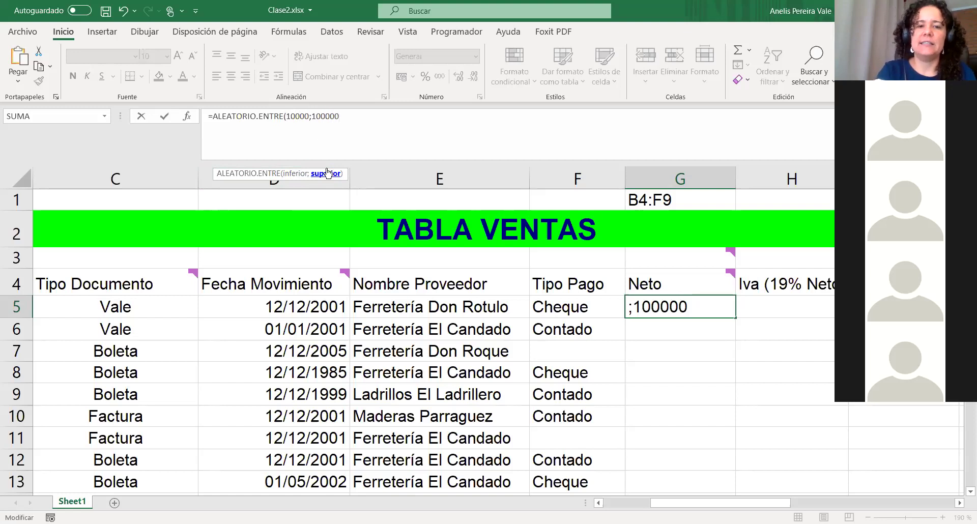
{"action": "type", "text": ")"}
{"action": "key", "text": "Return"}
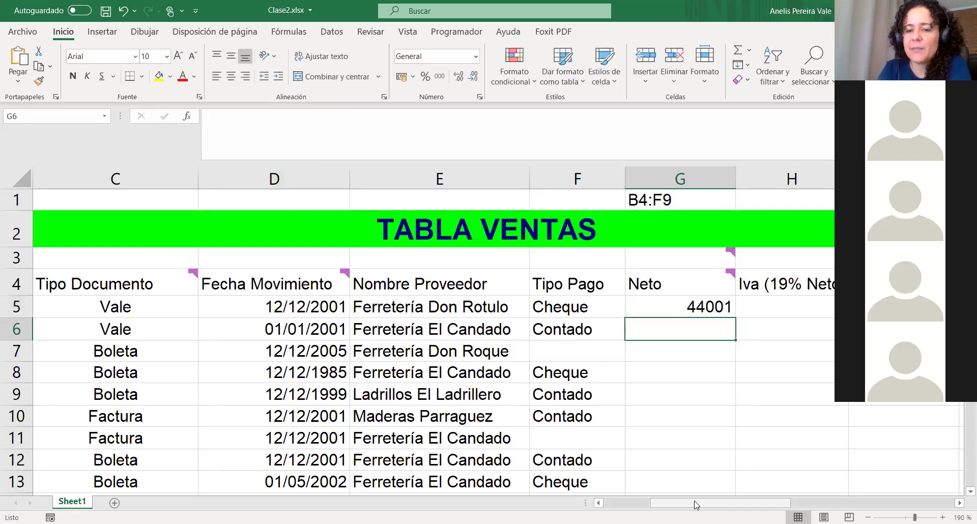
- Fill the random-number formula from G5 down the Neto column to the last data row, G46
{"action": "left_click_drag", "start_coordinate": [696, 504], "coordinate": [743, 503]}
{"action": "left_click", "coordinate": [396, 309]}
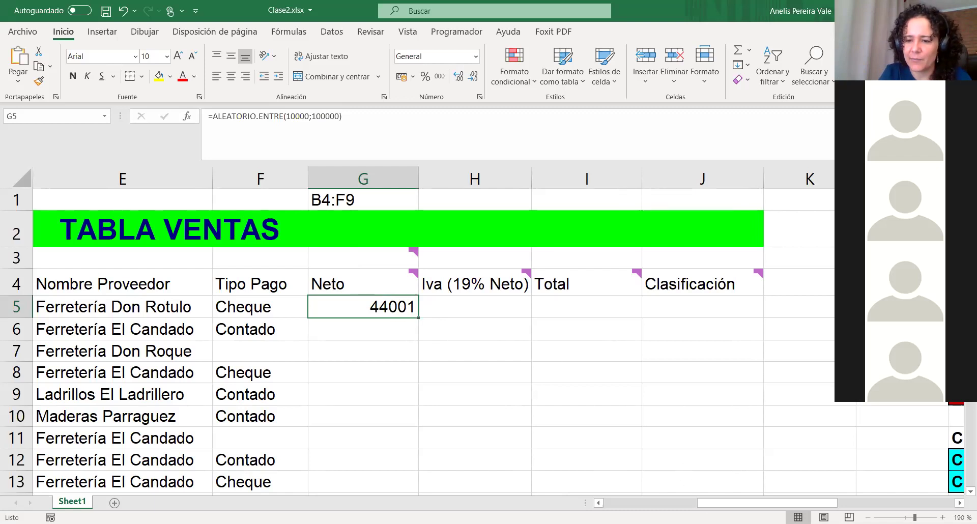
{"action": "mouse_move", "coordinate": [413, 309]}
{"action": "left_mouse_down"}
{"action": "mouse_move", "coordinate": [425, 317]}
{"action": "mouse_move", "coordinate": [413, 308]}
{"action": "left_mouse_up"}
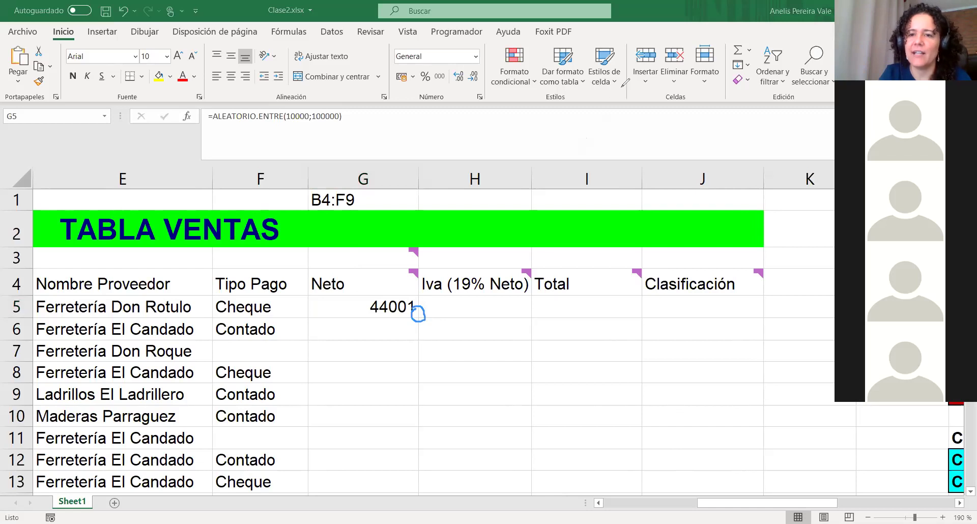
{"action": "left_click", "coordinate": [418, 316]}
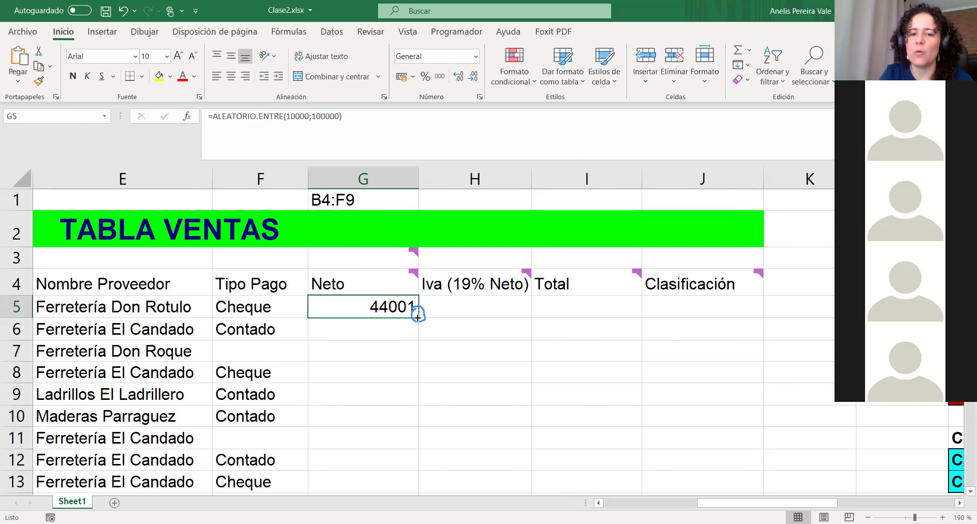
{"action": "left_click_drag", "start_coordinate": [418, 317], "coordinate": [428, 444]}
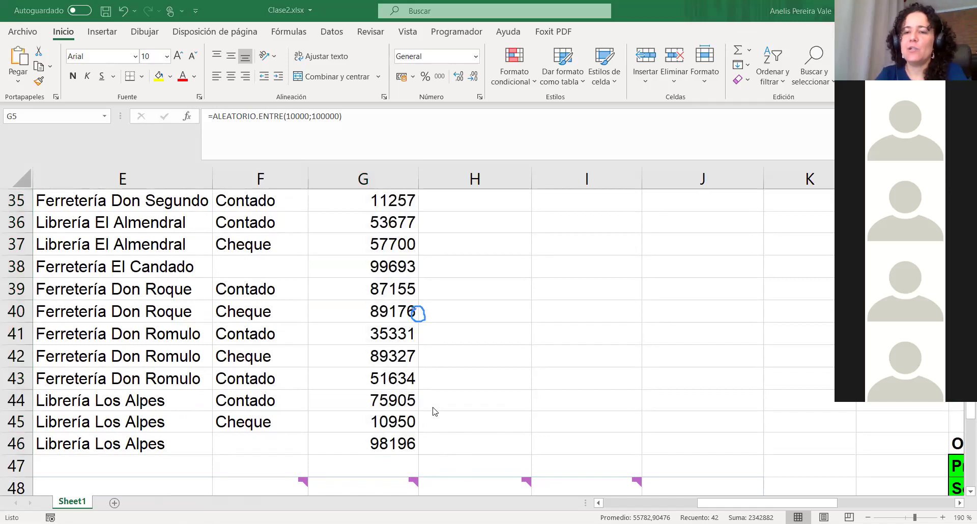
{"action": "scroll", "coordinate": [433, 412], "scroll_direction": "up", "scroll_amount": 10}
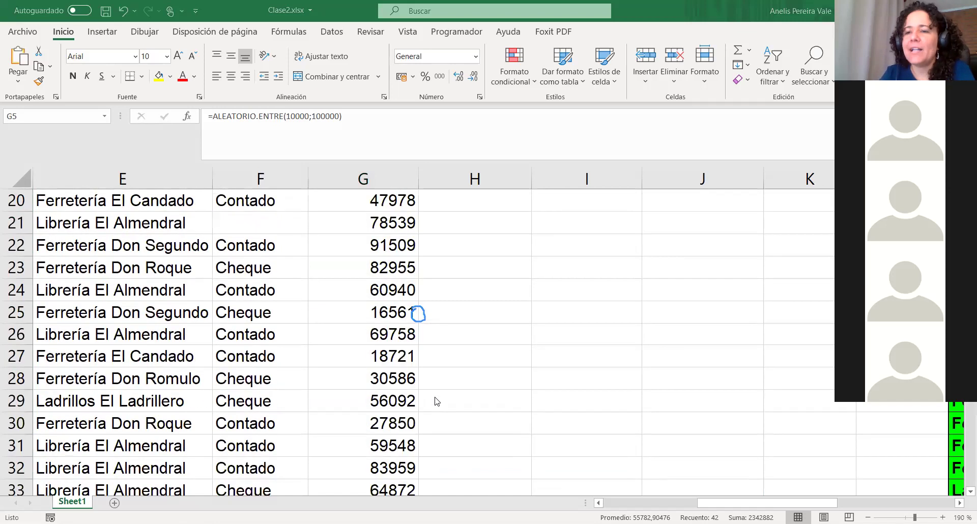
{"action": "scroll", "coordinate": [434, 401], "scroll_direction": "up", "scroll_amount": 2}
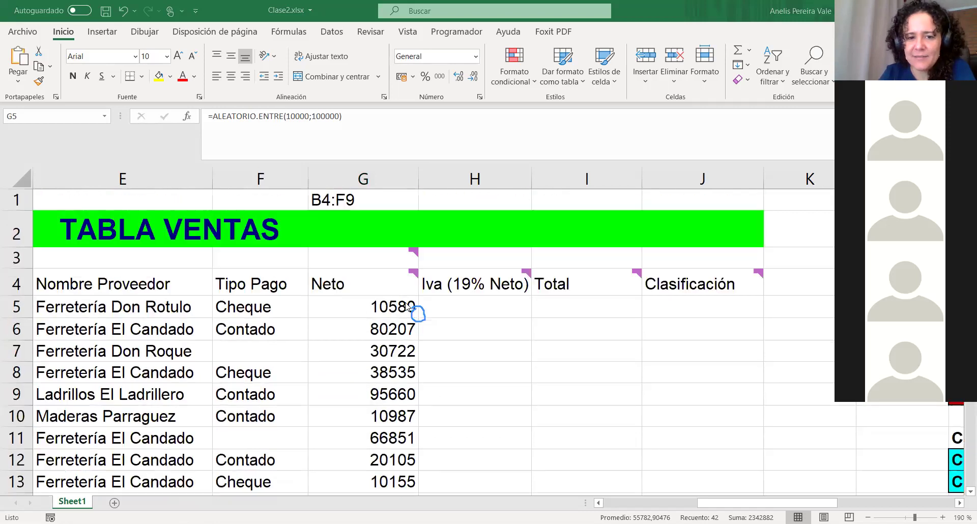
- Select the filled Neto cells from G6 to the last data row, and undo the fill below G5
{"action": "left_click", "coordinate": [389, 338]}
{"action": "left_click_drag", "start_coordinate": [389, 340], "coordinate": [389, 446]}
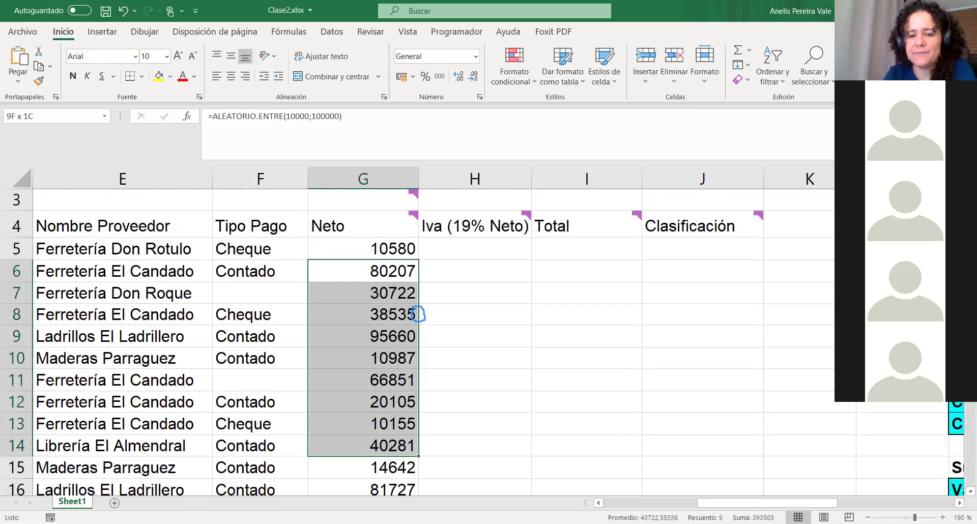
{"action": "key", "text": "ctrl+shift+Down"}
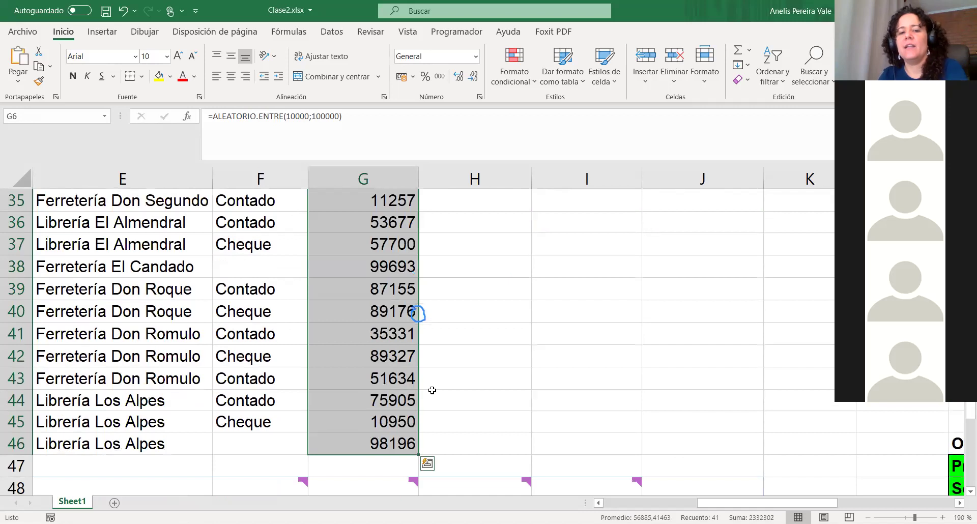
{"action": "key", "text": "ctrl+z"}
{"action": "left_click", "coordinate": [416, 312]}
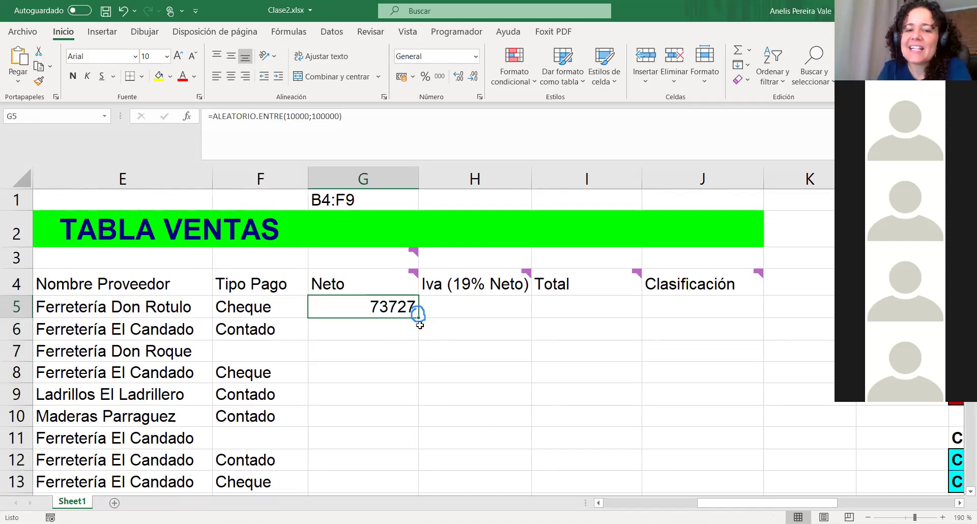
- Fill the G5 formula down the Neto column, check that it reaches the last data row, and undo the fill
{"action": "double_click", "coordinate": [418, 317]}
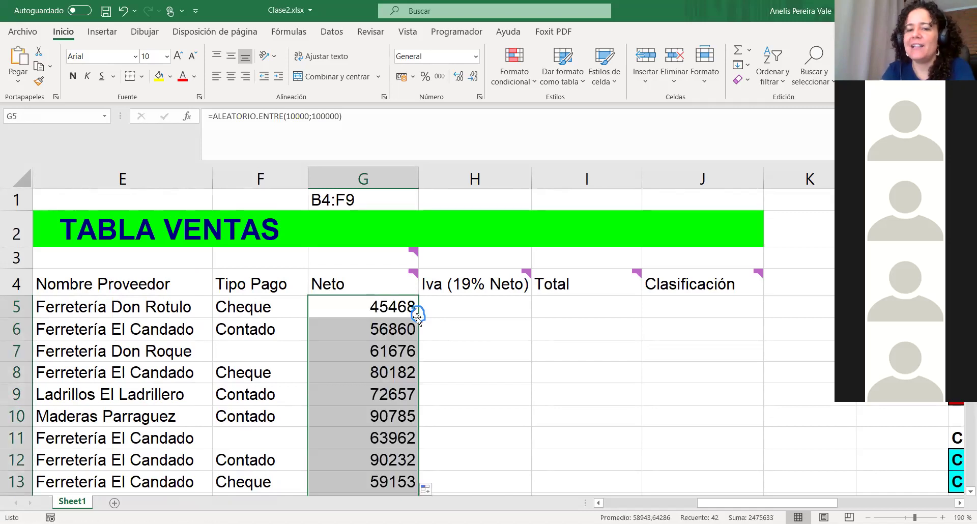
{"action": "scroll", "coordinate": [395, 345], "scroll_direction": "down", "scroll_amount": 6}
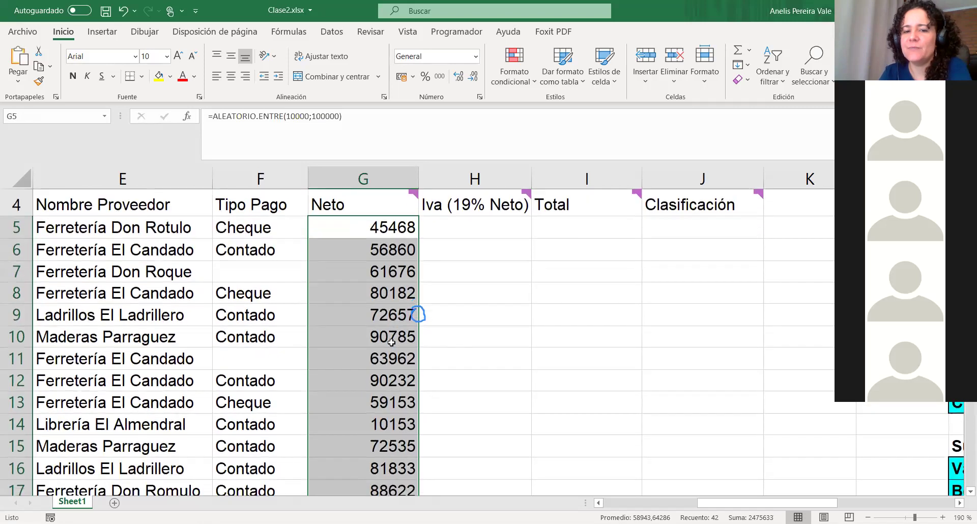
{"action": "scroll", "coordinate": [395, 344], "scroll_direction": "down", "scroll_amount": 7}
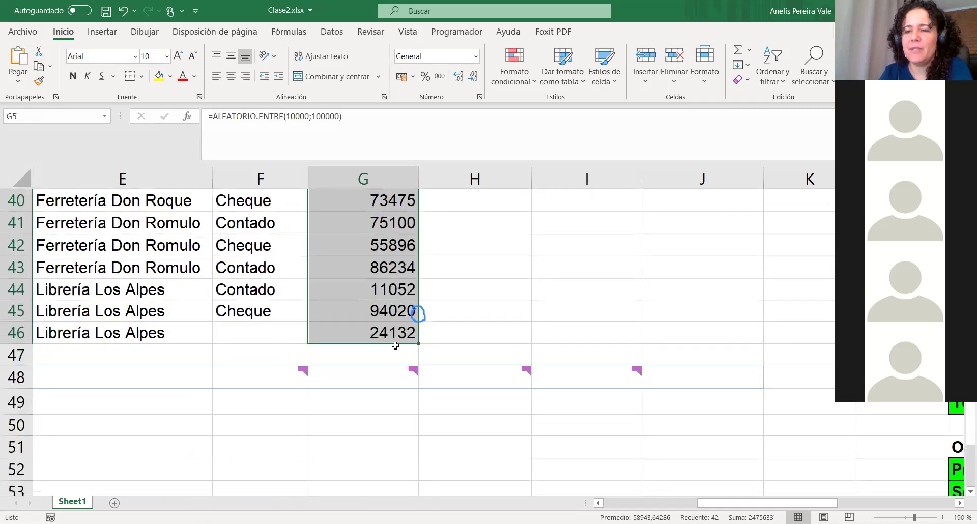
{"action": "scroll", "coordinate": [396, 345], "scroll_direction": "up", "scroll_amount": 13}
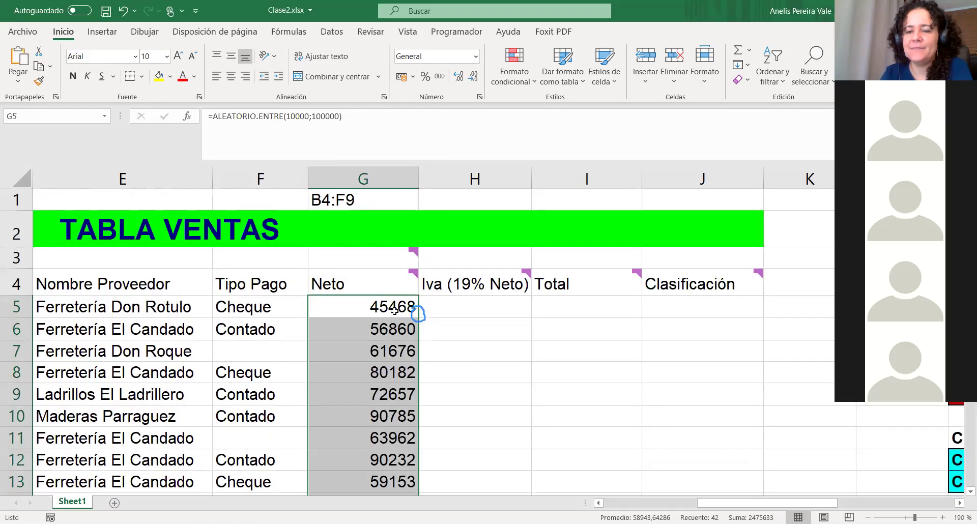
{"action": "left_click", "coordinate": [394, 311]}
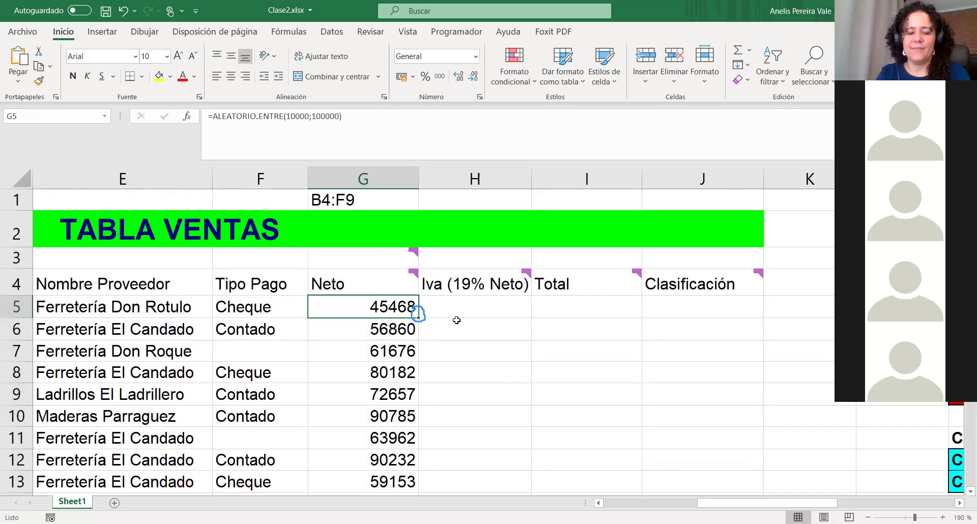
{"action": "key", "text": "ctrl+z"}
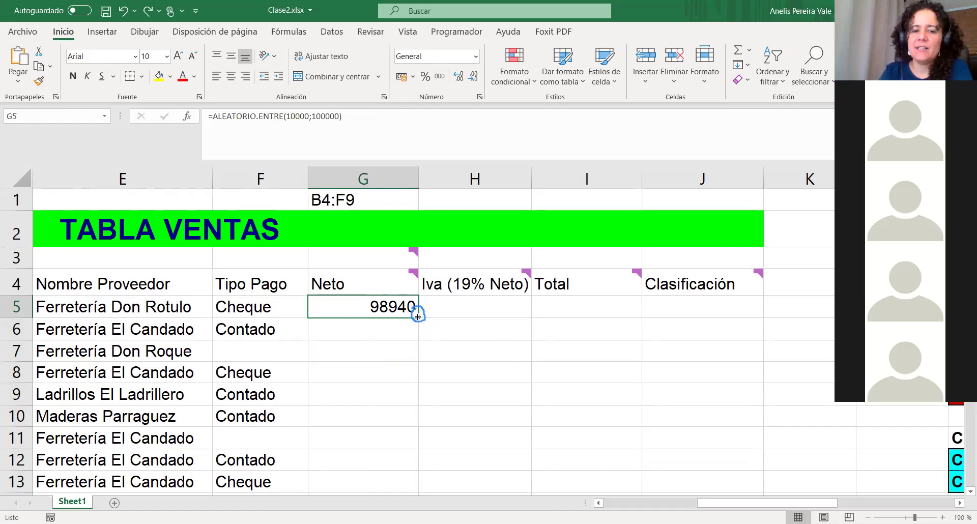
- Fill the random-number formula from G5 down the Neto column, and check the formula copied into G6
{"action": "double_click", "coordinate": [417, 315]}
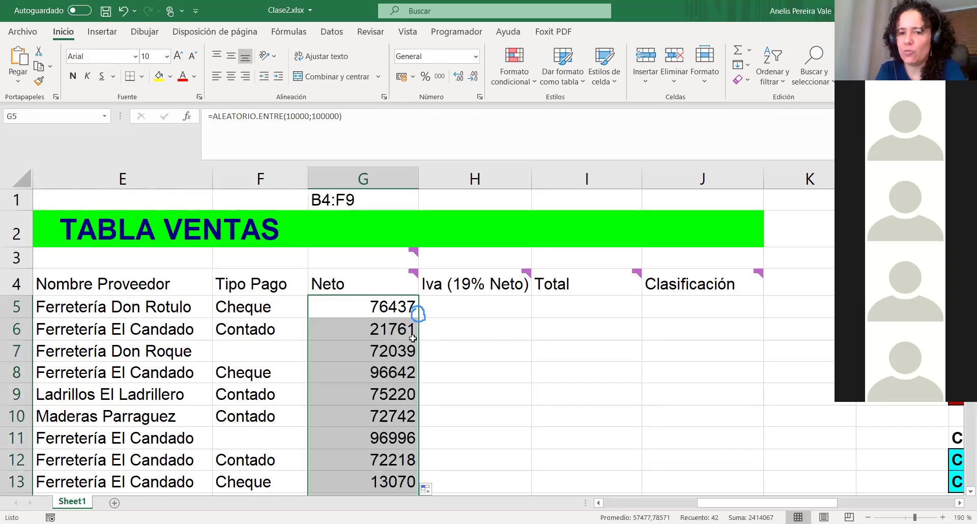
{"action": "left_click", "coordinate": [394, 308]}
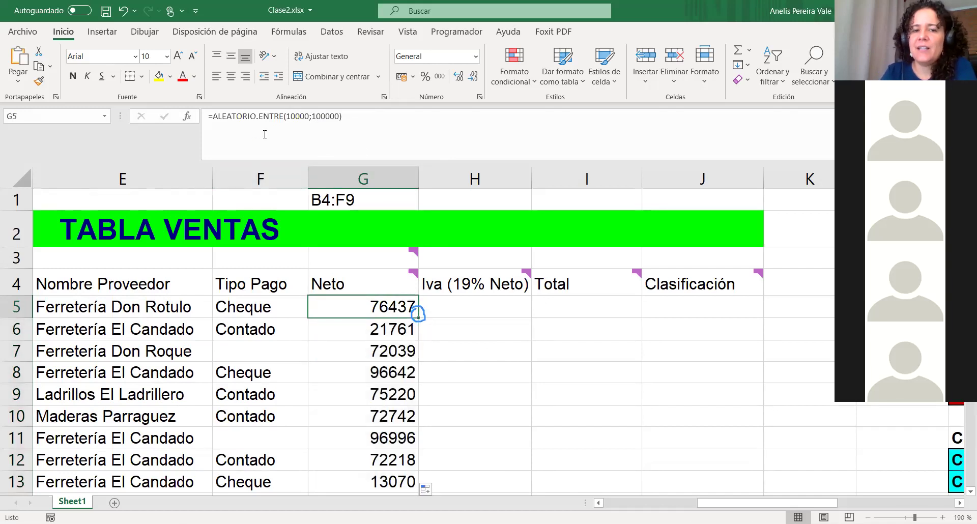
{"action": "double_click", "coordinate": [383, 328]}
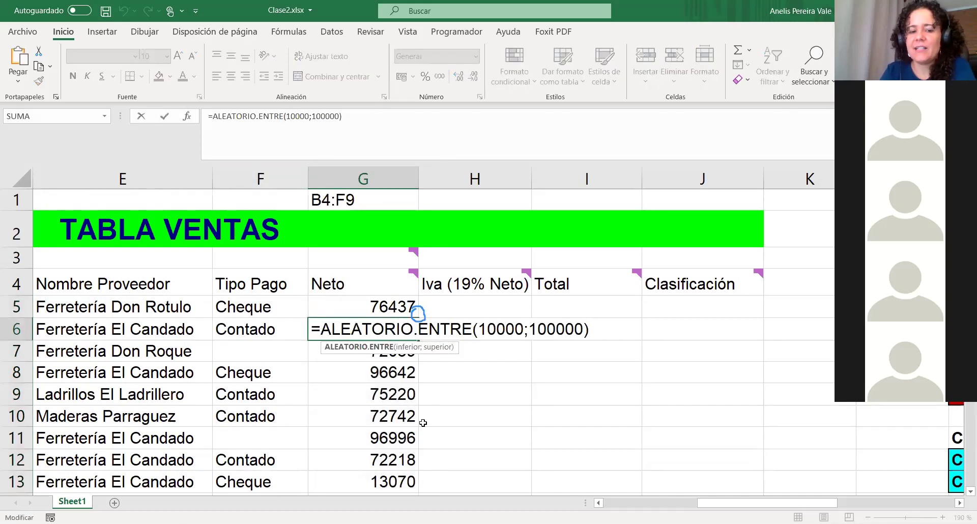
{"action": "key", "text": "Escape"}
{"action": "left_click", "coordinate": [466, 383]}
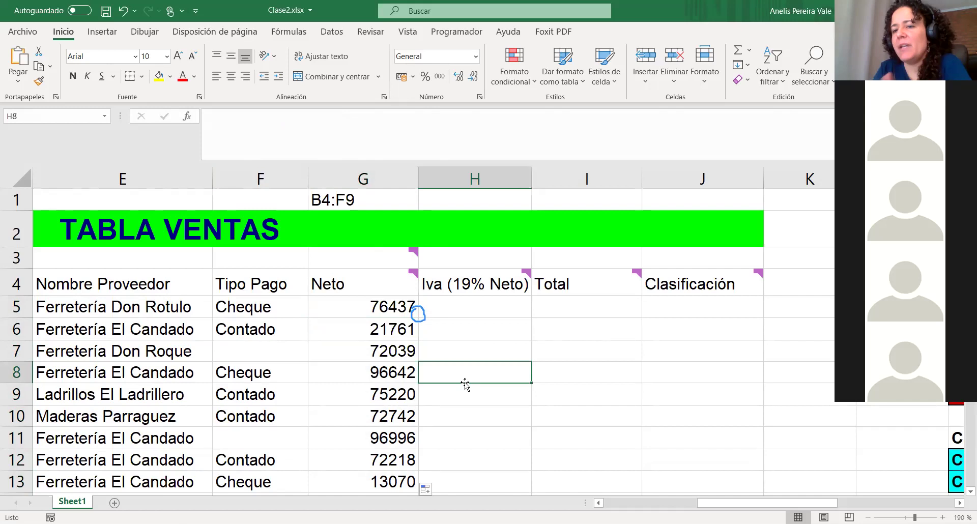
- Show the whole sales table from Nombre Obra to Clasificación, and review the first Neto and Iva (19% Neto) cells
{"action": "left_click", "coordinate": [402, 311]}
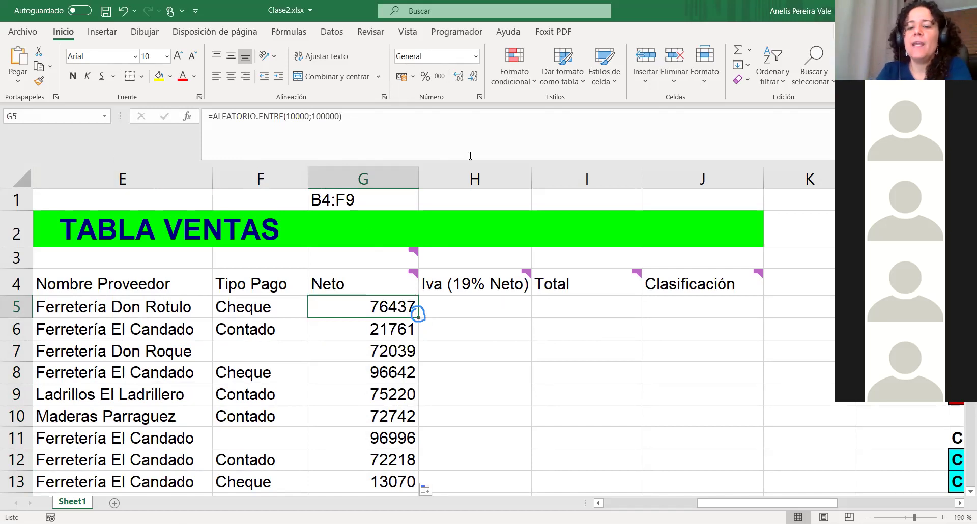
{"action": "scroll", "coordinate": [604, 357], "scroll_direction": "down", "scroll_amount": 6}
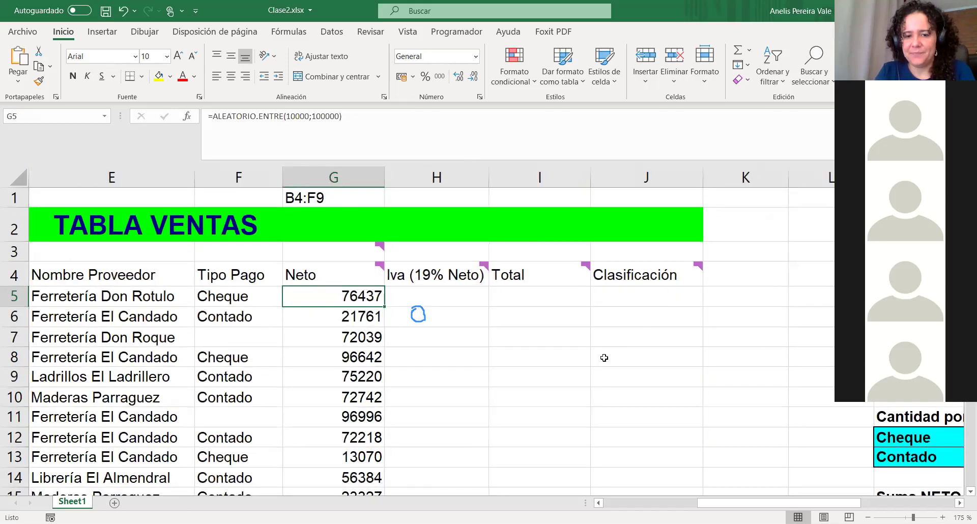
{"action": "left_click_drag", "start_coordinate": [749, 503], "coordinate": [636, 503]}
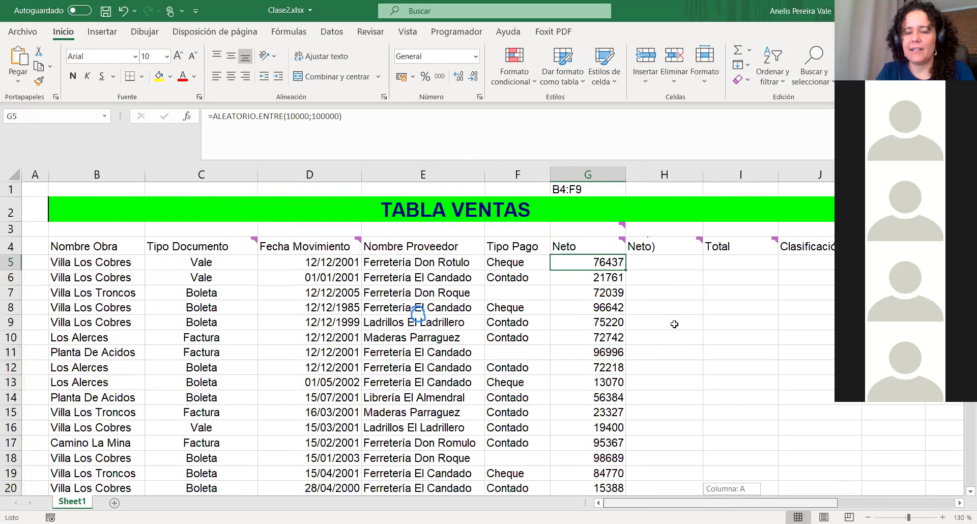
{"action": "scroll", "coordinate": [669, 320], "scroll_direction": "down", "scroll_amount": 1}
{"action": "left_click", "coordinate": [583, 287]}
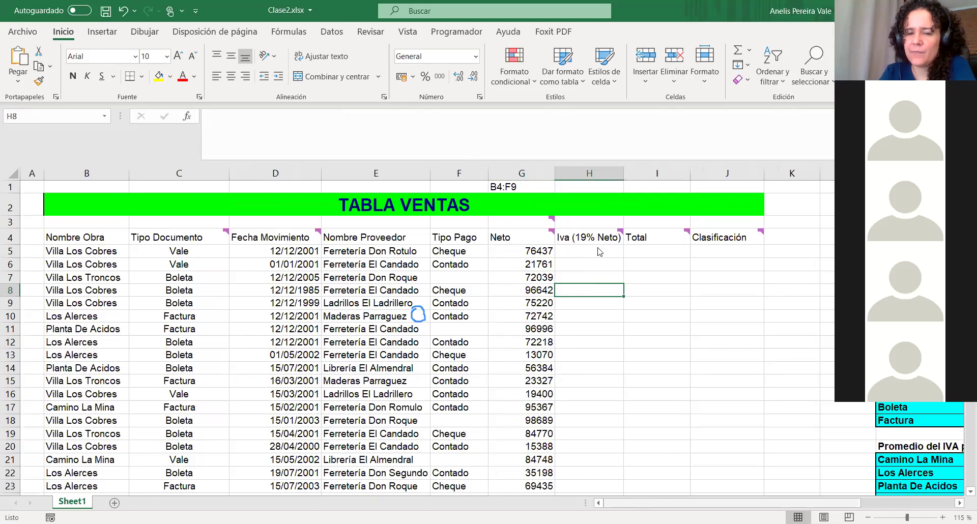
{"action": "left_click", "coordinate": [540, 249]}
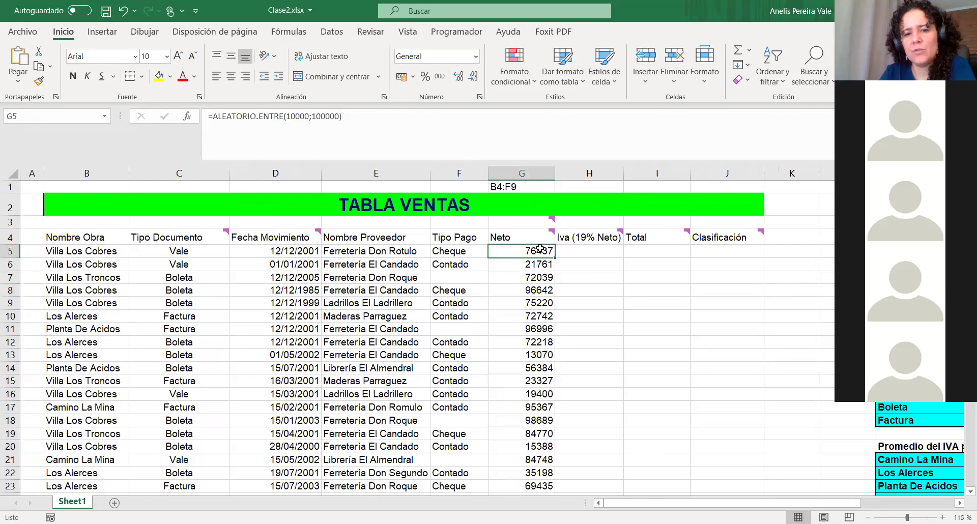
{"action": "left_click", "coordinate": [567, 253]}
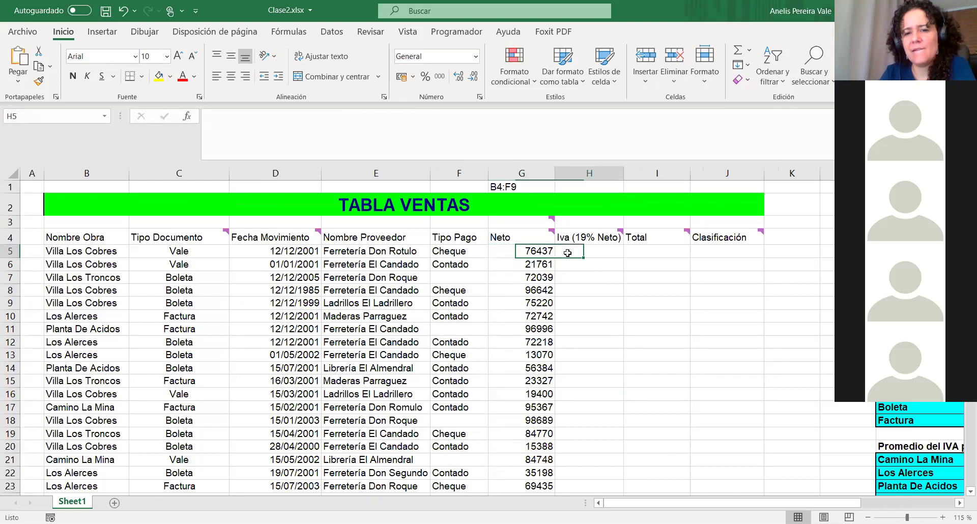
{"action": "left_click", "coordinate": [546, 250]}
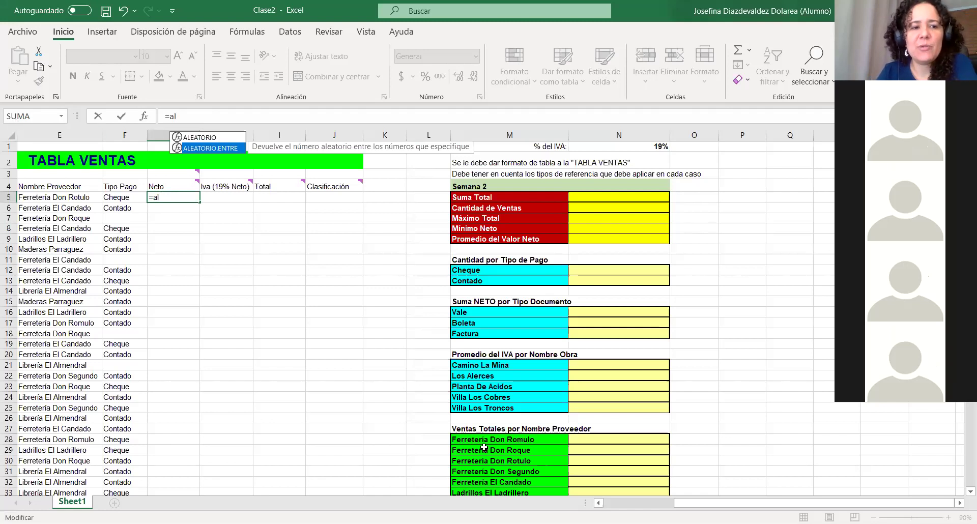
{"action": "key", "text": "alt+Tab"}
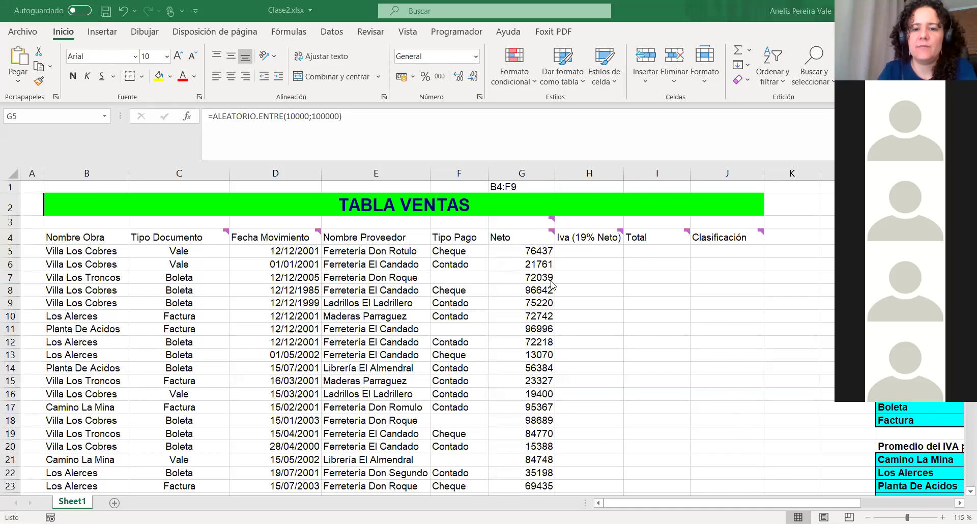
{"action": "left_click", "coordinate": [536, 267]}
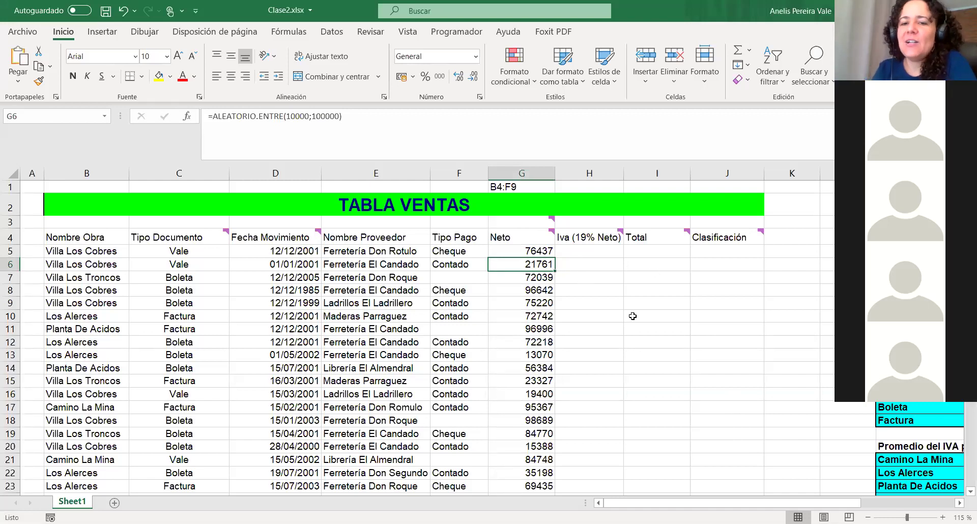
- Read the exercise instruction in M2 about giving the TABLA VENTAS data a table format
{"action": "left_click", "coordinate": [587, 253]}
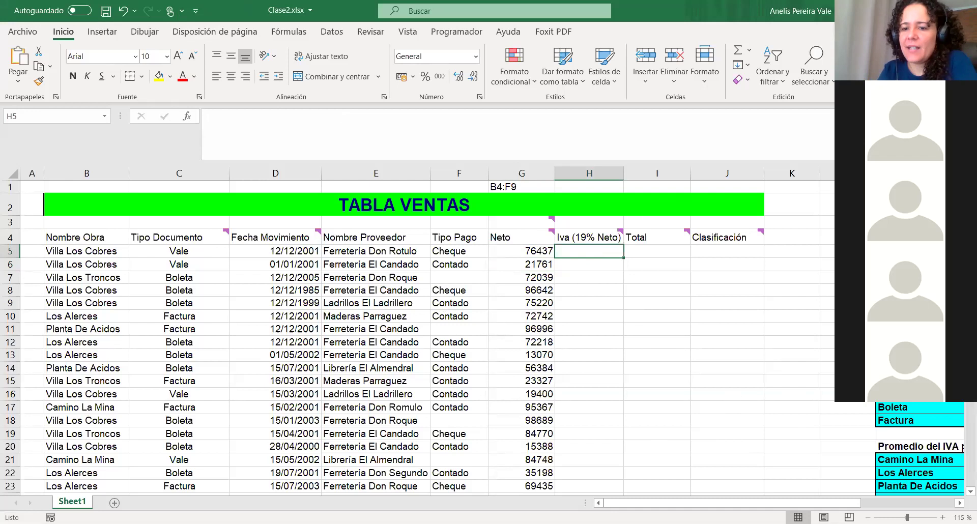
{"action": "scroll", "coordinate": [718, 503], "scroll_direction": "right", "scroll_amount": 2}
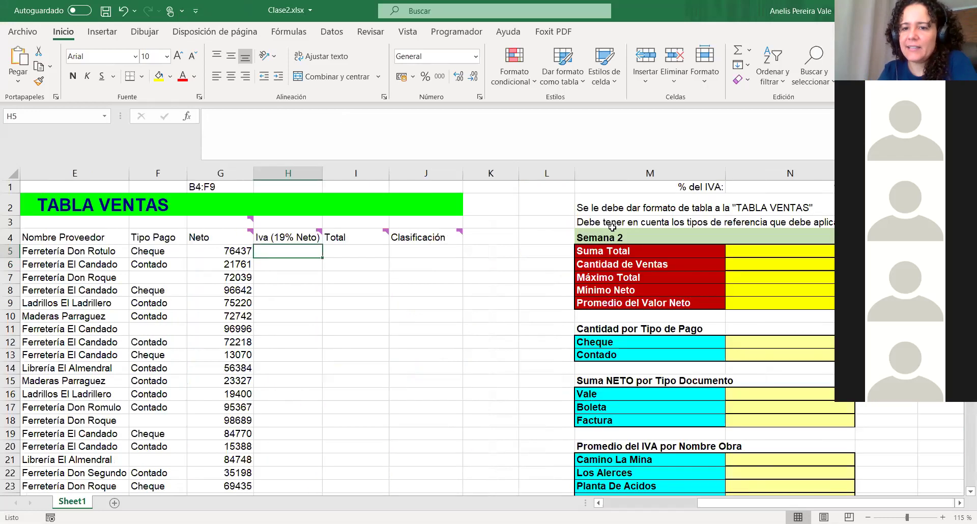
{"action": "left_click", "coordinate": [587, 208]}
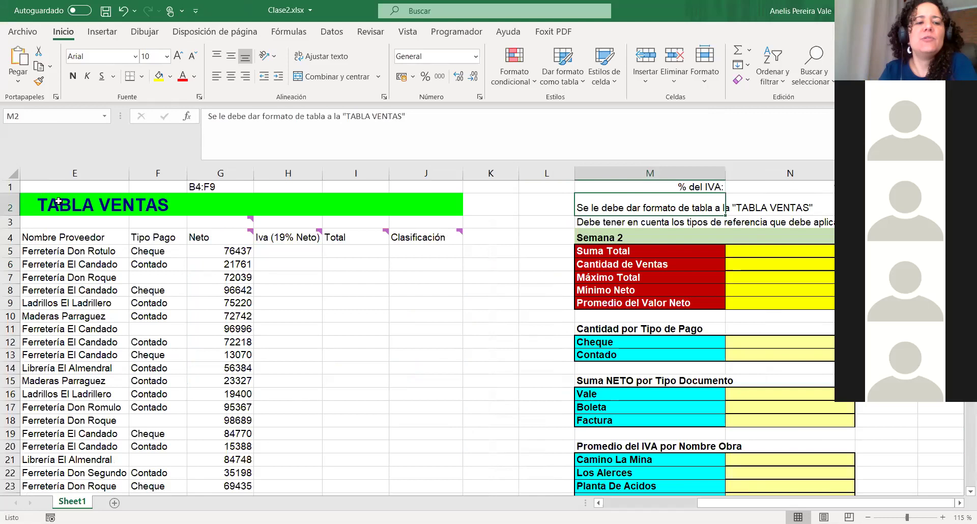
- Try outline and inside borders on the whole sales table in the cell format settings, cancel, and clear the selection
{"action": "scroll", "coordinate": [55, 245], "scroll_direction": "left", "scroll_amount": 4}
{"action": "left_click", "coordinate": [55, 241]}
{"action": "key", "text": "ctrl+shift+Right"}
{"action": "key", "text": "ctrl+shift+Down"}
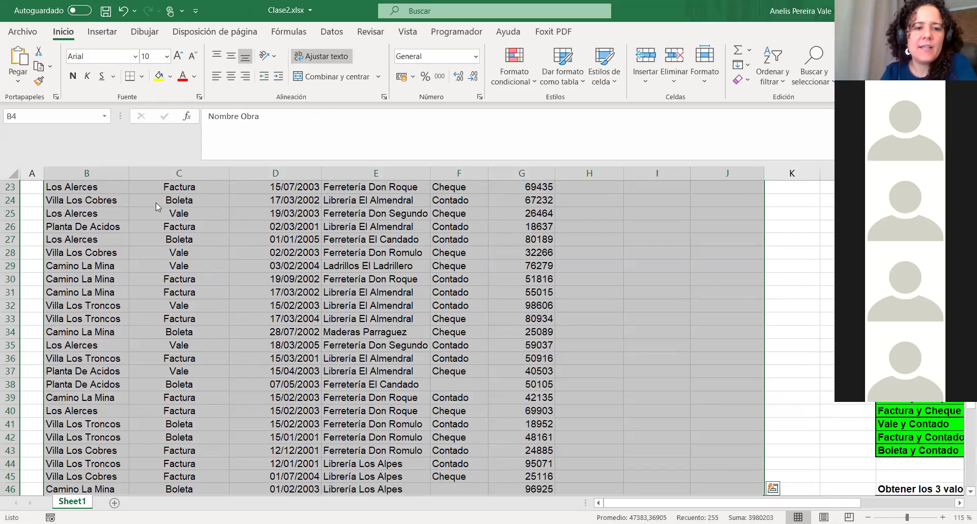
{"action": "key", "text": "ctrl+1"}
{"action": "left_click", "coordinate": [338, 119]}
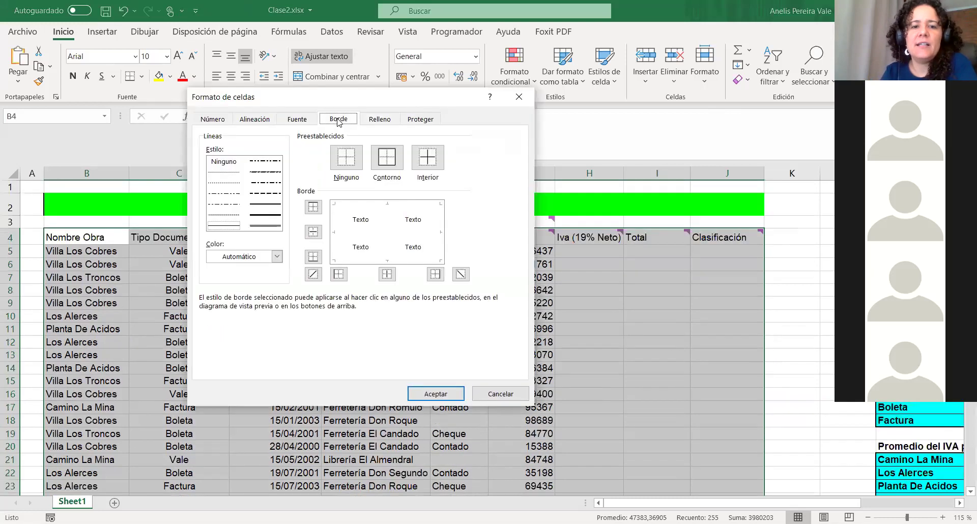
{"action": "left_click", "coordinate": [391, 159]}
{"action": "left_click", "coordinate": [428, 158]}
{"action": "left_click", "coordinate": [293, 120]}
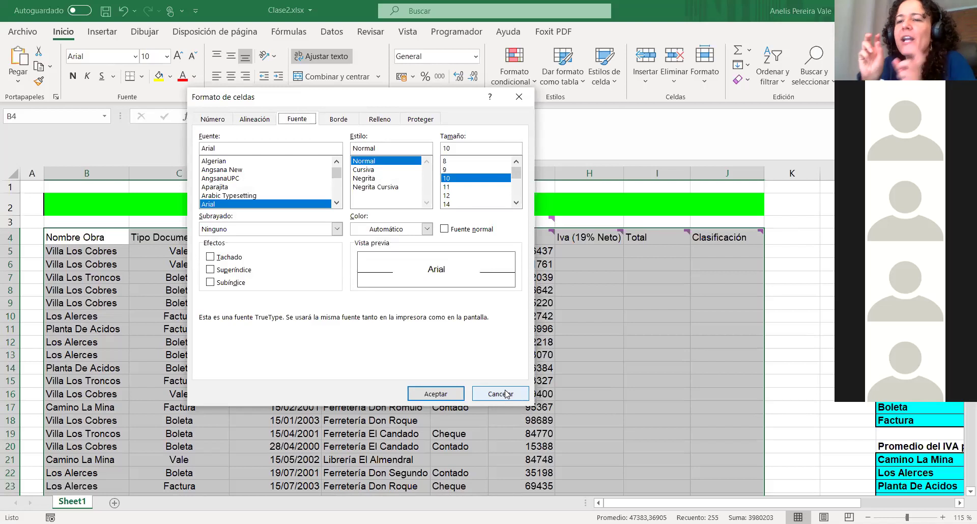
{"action": "left_click_drag", "start_coordinate": [507, 395], "coordinate": [602, 341]}
{"action": "key", "text": "Escape"}
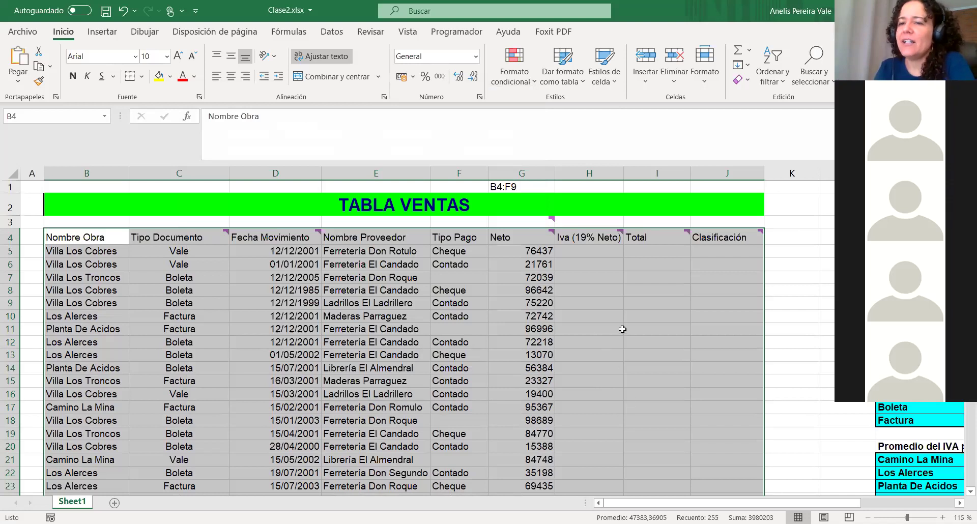
{"action": "left_click", "coordinate": [579, 327]}
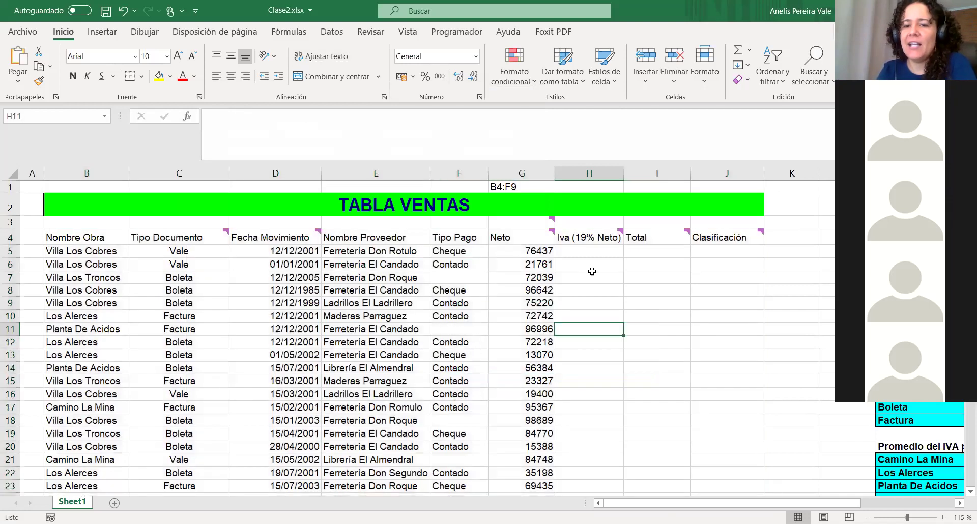
{"action": "left_click", "coordinate": [582, 253]}
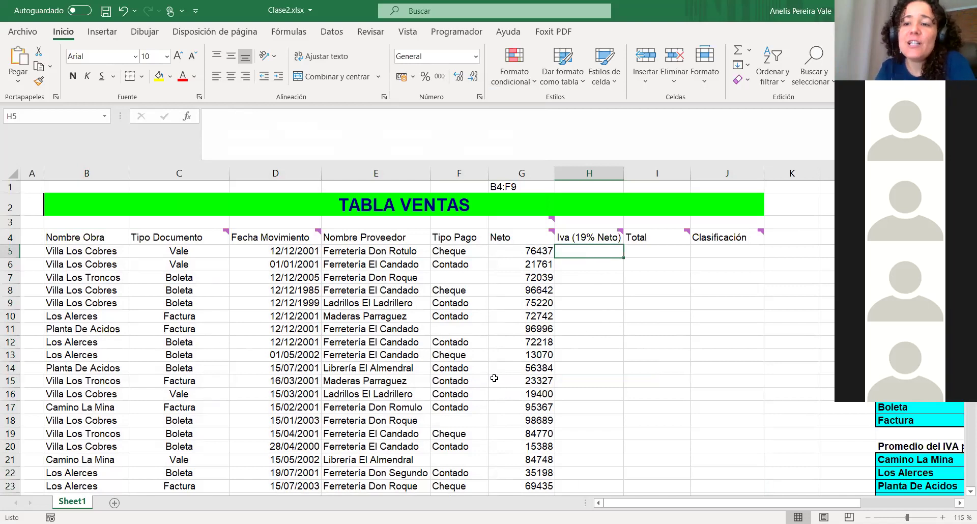
- Format the sales data in B4:J46 as a table with headers, using the green style from the first Medio row
{"action": "left_click", "coordinate": [60, 238]}
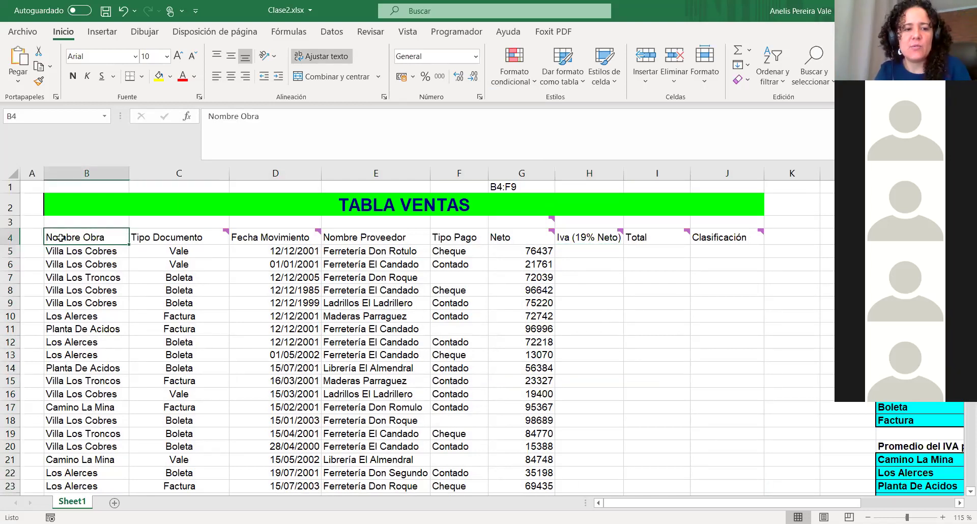
{"action": "key", "text": "ctrl+shift+Right"}
{"action": "key", "text": "ctrl+shift+Down"}
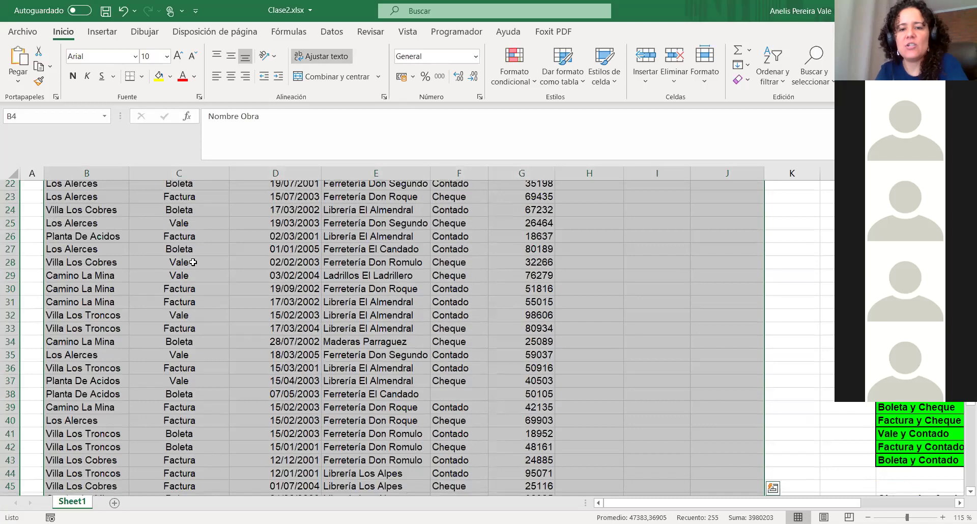
{"action": "scroll", "coordinate": [509, 236], "scroll_direction": "up", "scroll_amount": 6}
{"action": "scroll", "coordinate": [510, 235], "scroll_direction": "up", "scroll_amount": 2}
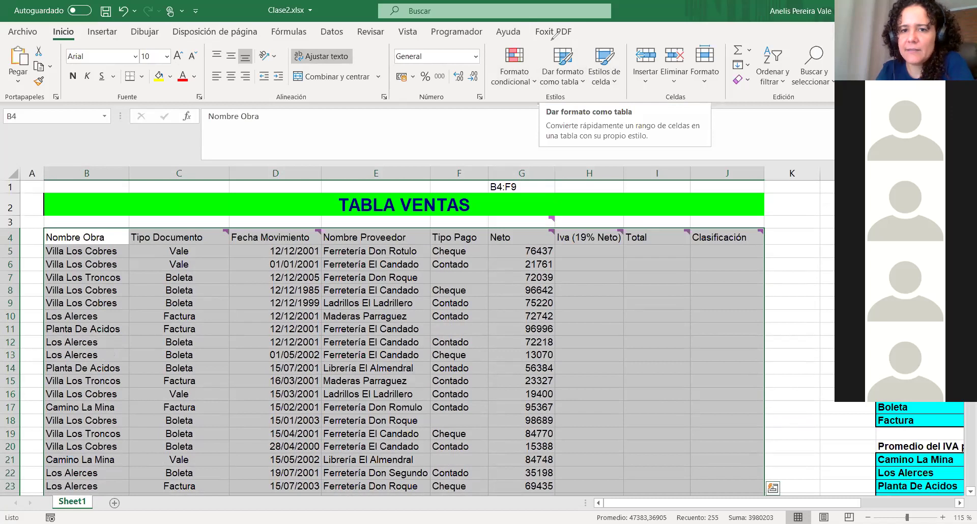
{"action": "mouse_move", "coordinate": [551, 40]}
{"action": "left_mouse_down"}
{"action": "mouse_move", "coordinate": [578, 76]}
{"action": "mouse_move", "coordinate": [544, 51]}
{"action": "left_mouse_up"}
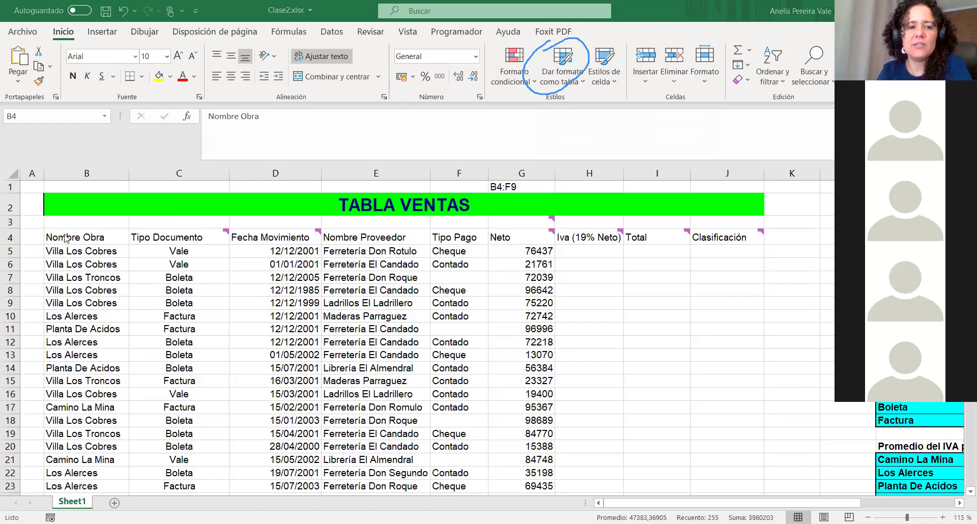
{"action": "left_click", "coordinate": [563, 66]}
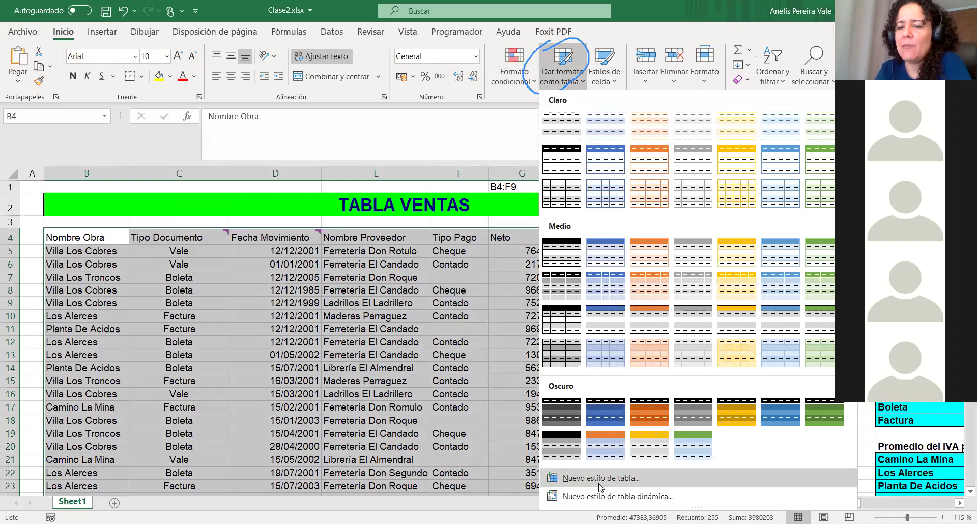
{"action": "left_click", "coordinate": [824, 253]}
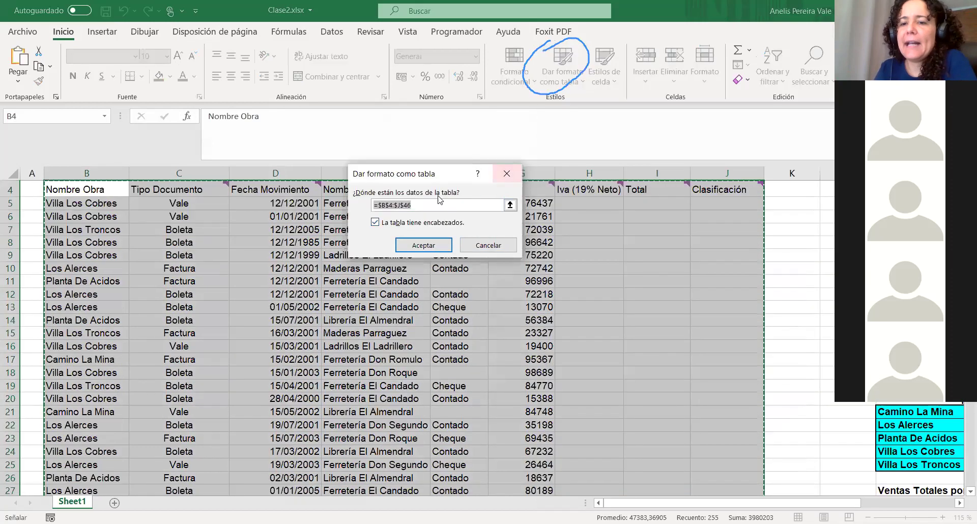
{"action": "scroll", "coordinate": [478, 306], "scroll_direction": "down", "scroll_amount": 2}
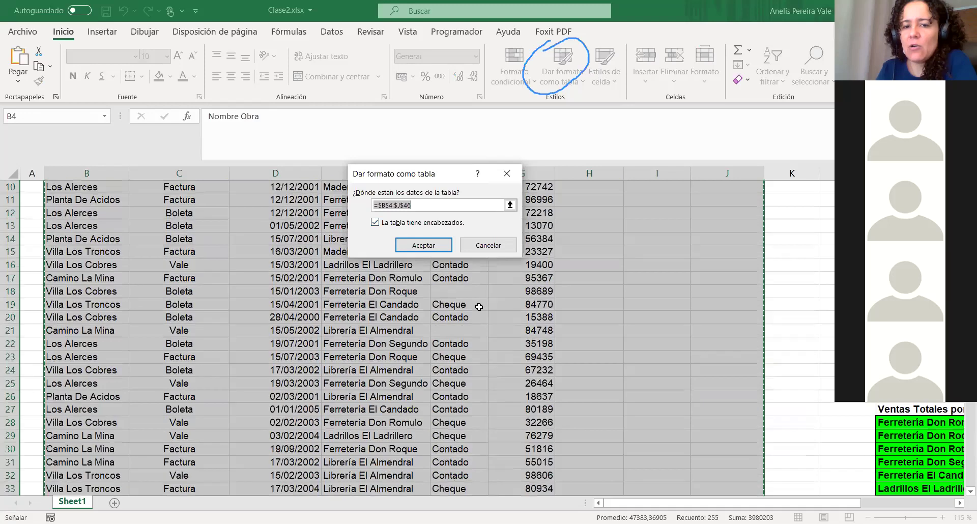
{"action": "scroll", "coordinate": [479, 307], "scroll_direction": "down", "scroll_amount": 10}
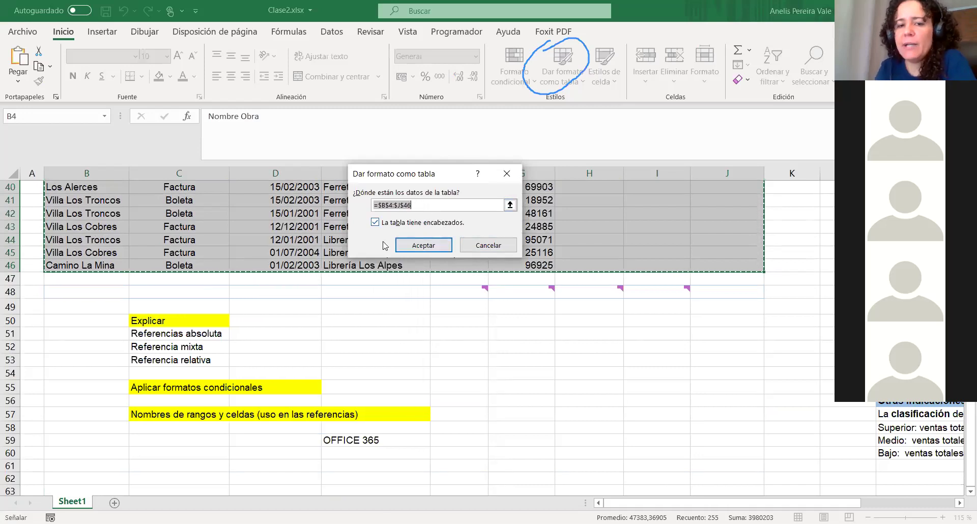
{"action": "left_click", "coordinate": [429, 246]}
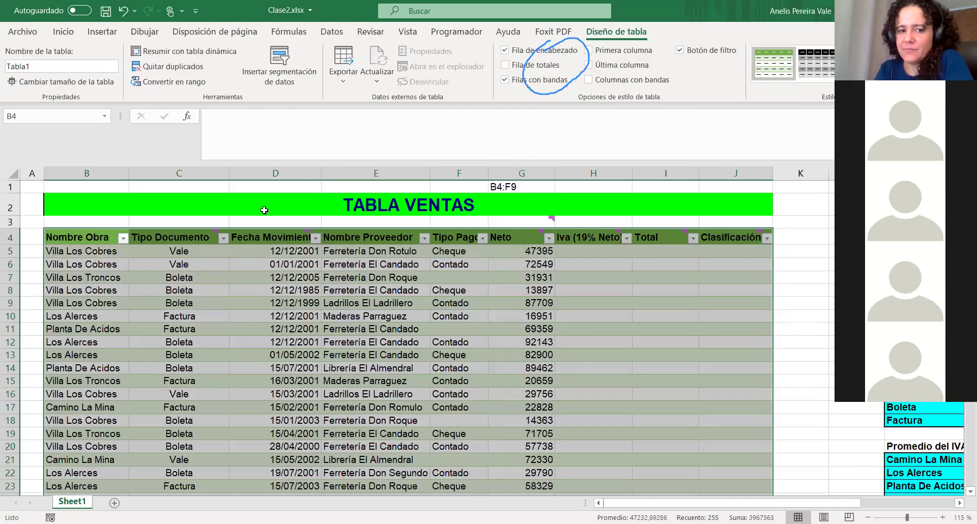
- Filter the Fecha Movimiento column to show only 2005, and restore all dates
{"action": "left_click", "coordinate": [129, 240]}
{"action": "left_click", "coordinate": [122, 237]}
{"action": "left_click", "coordinate": [529, 226]}
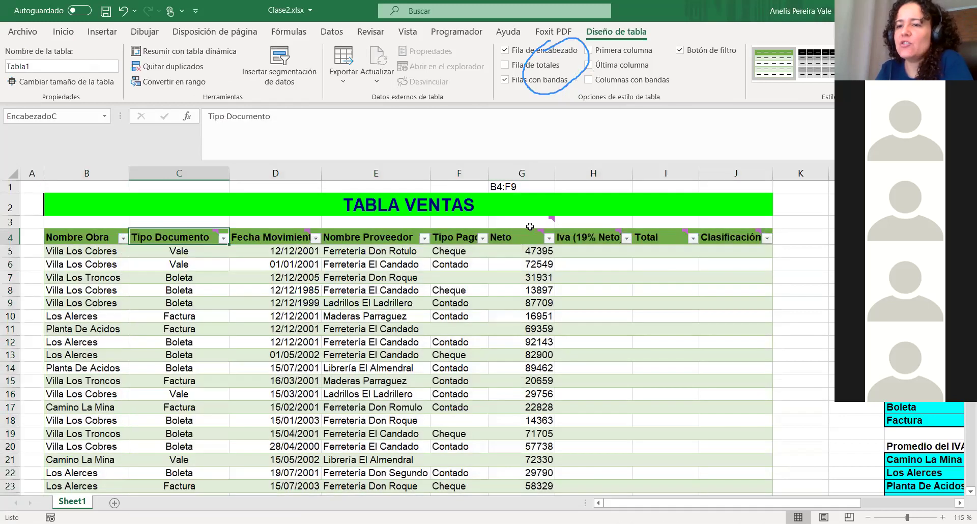
{"action": "left_click", "coordinate": [315, 238]}
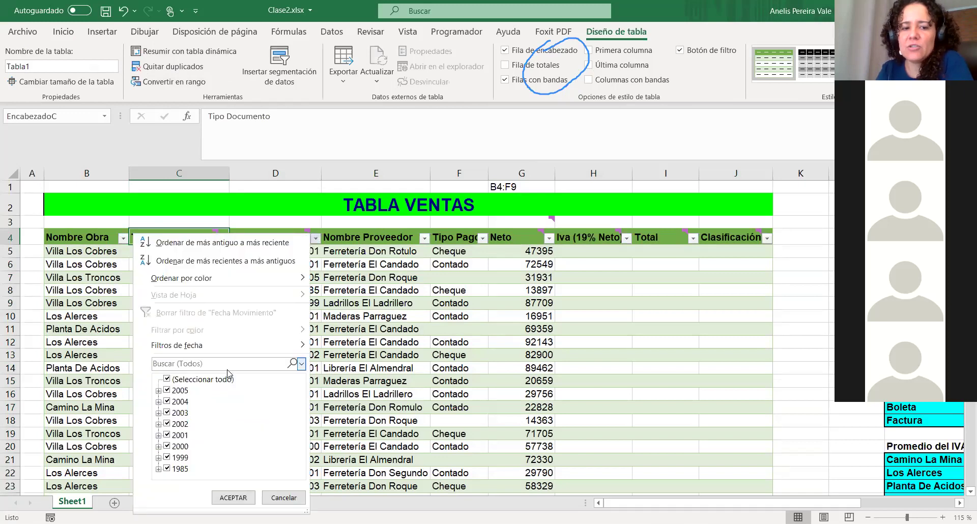
{"action": "left_click", "coordinate": [166, 381]}
{"action": "left_click", "coordinate": [167, 390]}
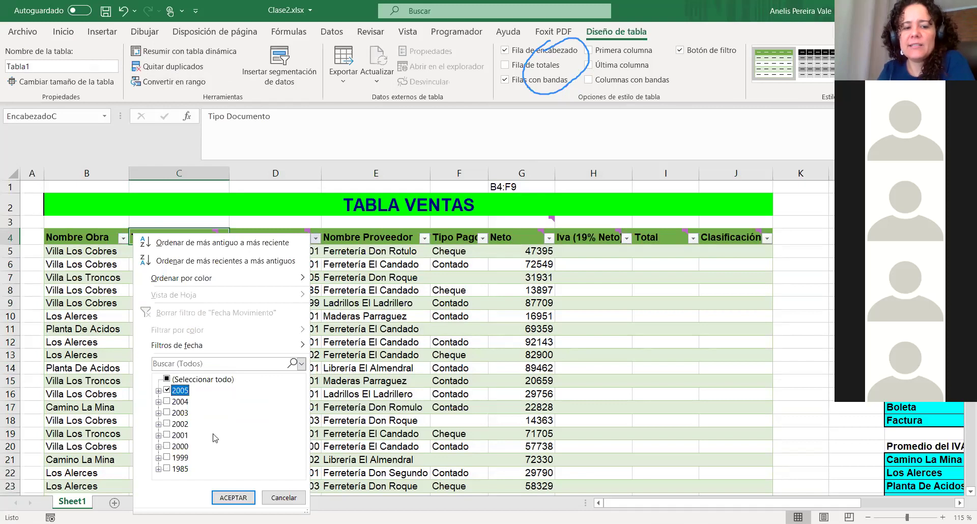
{"action": "left_click", "coordinate": [223, 498]}
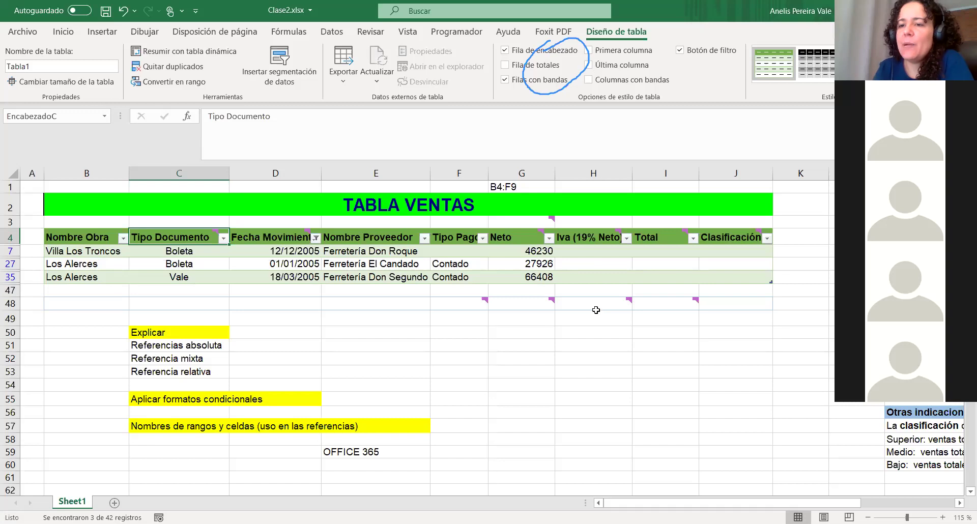
{"action": "left_click", "coordinate": [315, 239]}
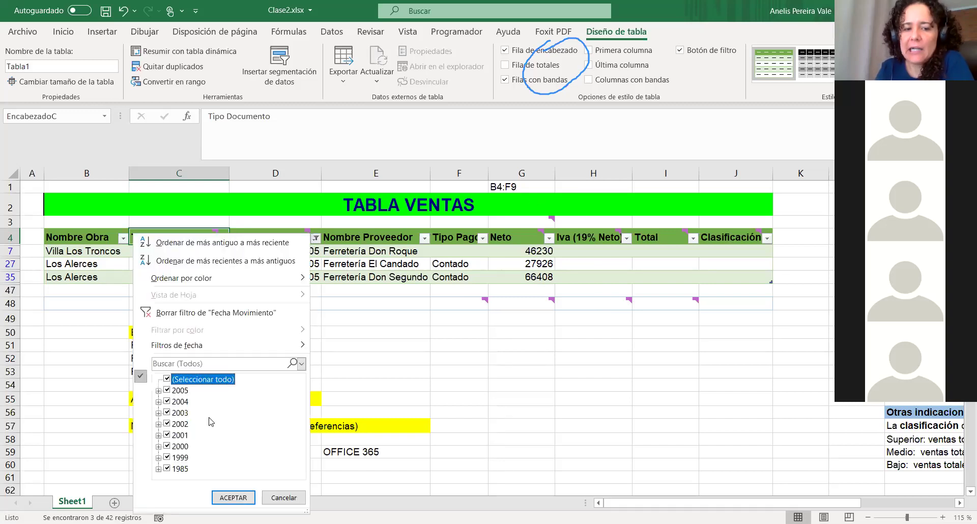
{"action": "left_click", "coordinate": [233, 498]}
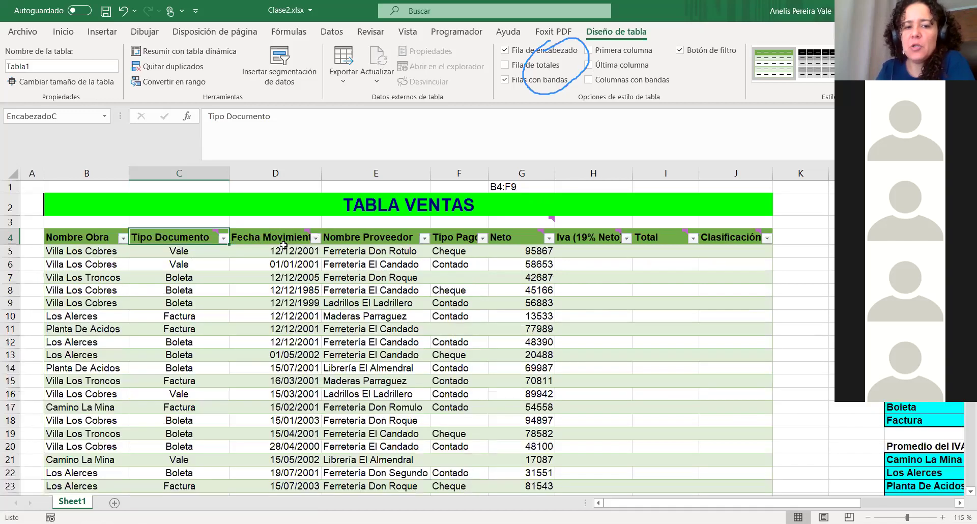
- Filter the table to Fecha Movimiento 2005 and Tipo Pago Contado
{"action": "left_click", "coordinate": [282, 248]}
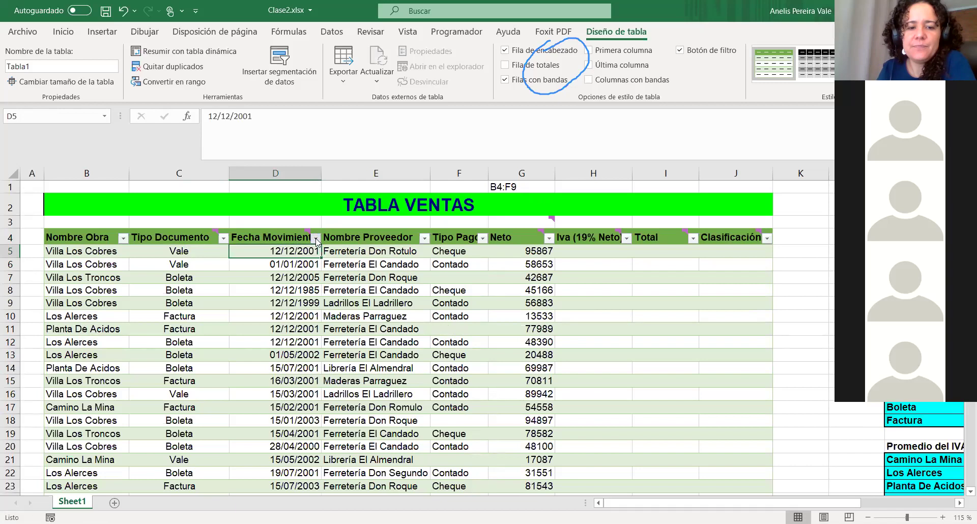
{"action": "key", "text": "alt+Down"}
{"action": "left_click", "coordinate": [166, 380]}
{"action": "left_click", "coordinate": [167, 391]}
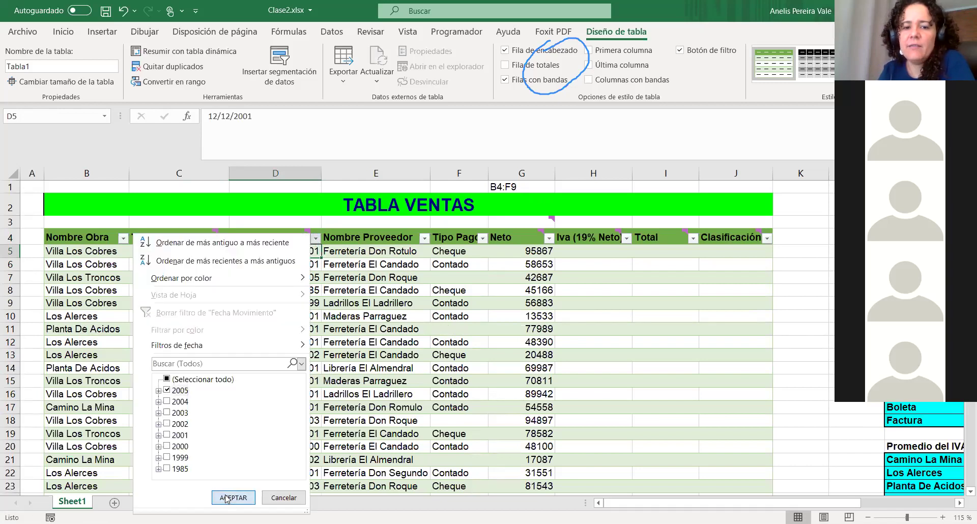
{"action": "left_click", "coordinate": [232, 498]}
{"action": "left_click", "coordinate": [483, 238]}
{"action": "left_click", "coordinate": [343, 390]}
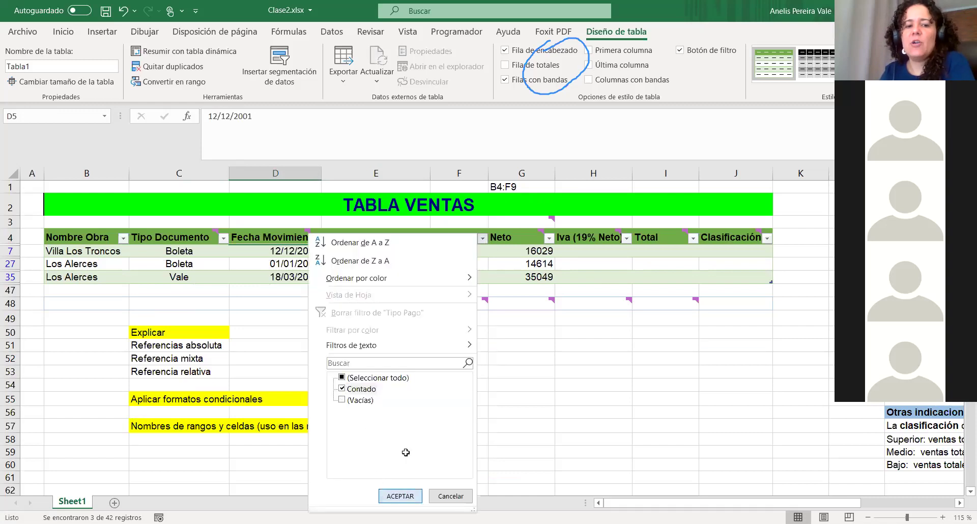
{"action": "left_click", "coordinate": [400, 496]}
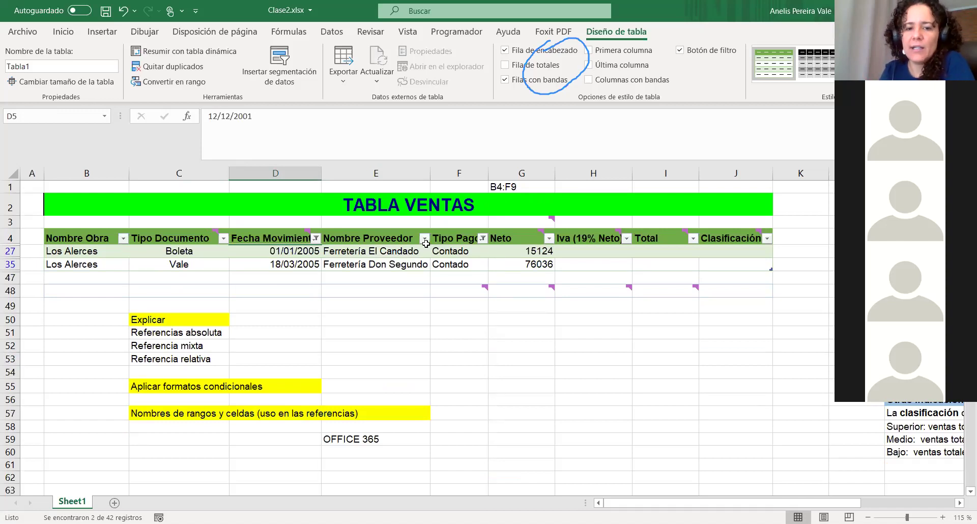
- Look at the Nombre Proveedor filter options, and clear the Tipo Pago and Fecha Movimiento filters to show all records
{"action": "left_click", "coordinate": [296, 378]}
{"action": "left_click", "coordinate": [296, 378]}
{"action": "left_click", "coordinate": [342, 497]}
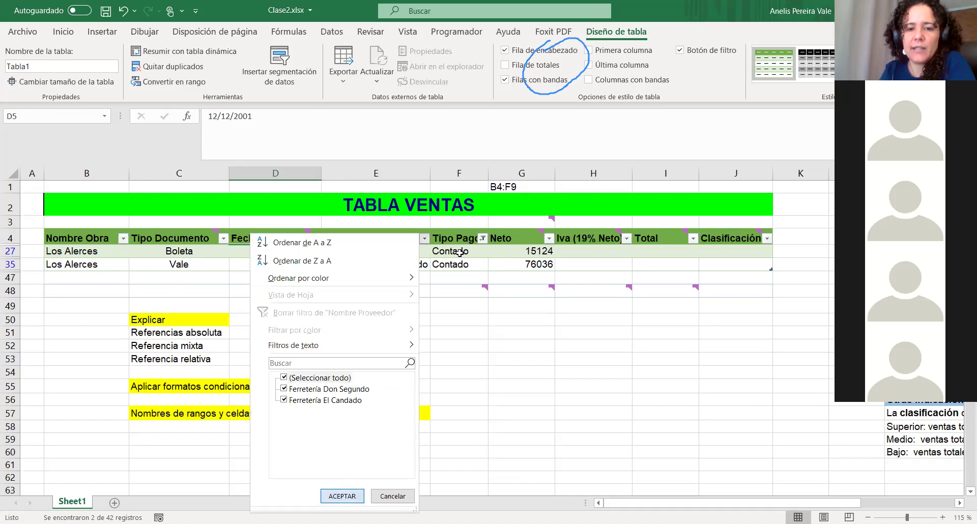
{"action": "left_click", "coordinate": [483, 238]}
{"action": "left_click", "coordinate": [342, 378]}
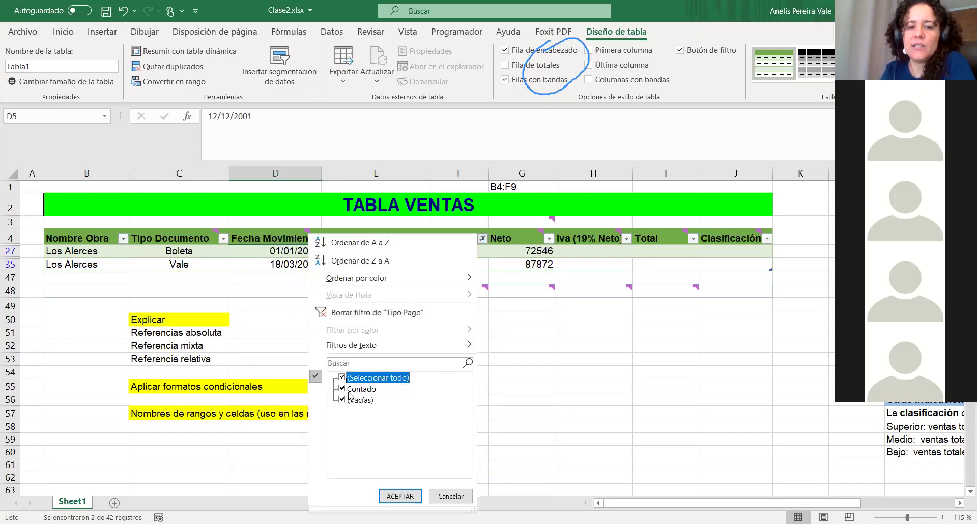
{"action": "left_click", "coordinate": [385, 493]}
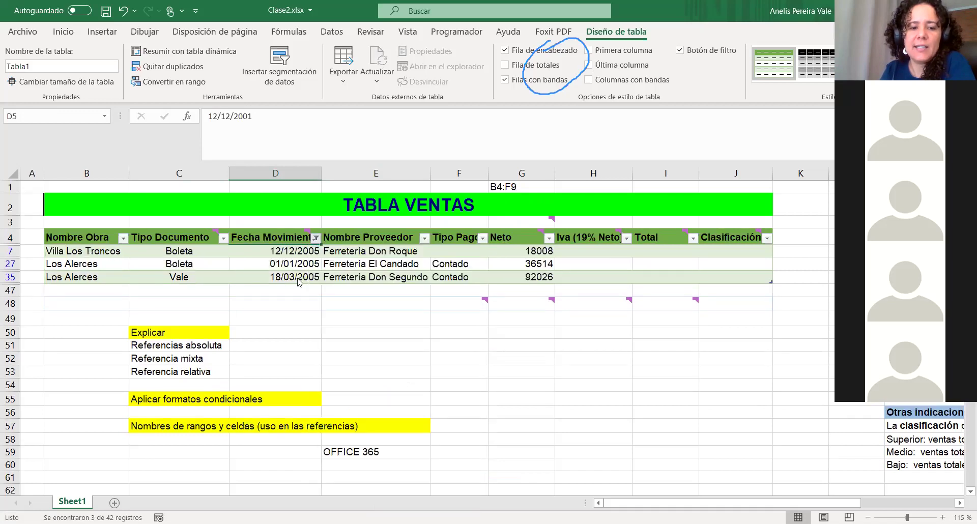
{"action": "left_click", "coordinate": [315, 238]}
{"action": "left_click", "coordinate": [167, 379]}
{"action": "left_click", "coordinate": [233, 498]}
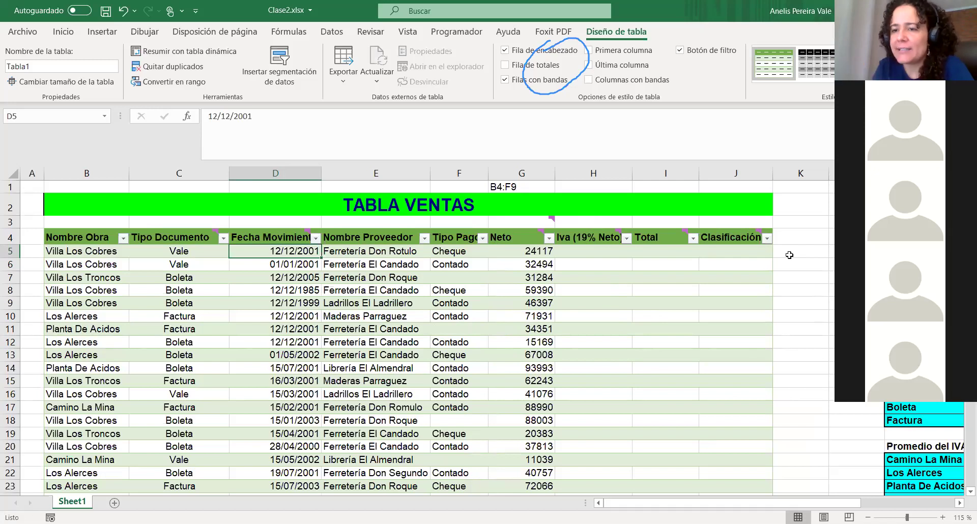
- Try adding a new table column headed columna1 in K4, and remove it again
{"action": "type", "text": "columna1"}
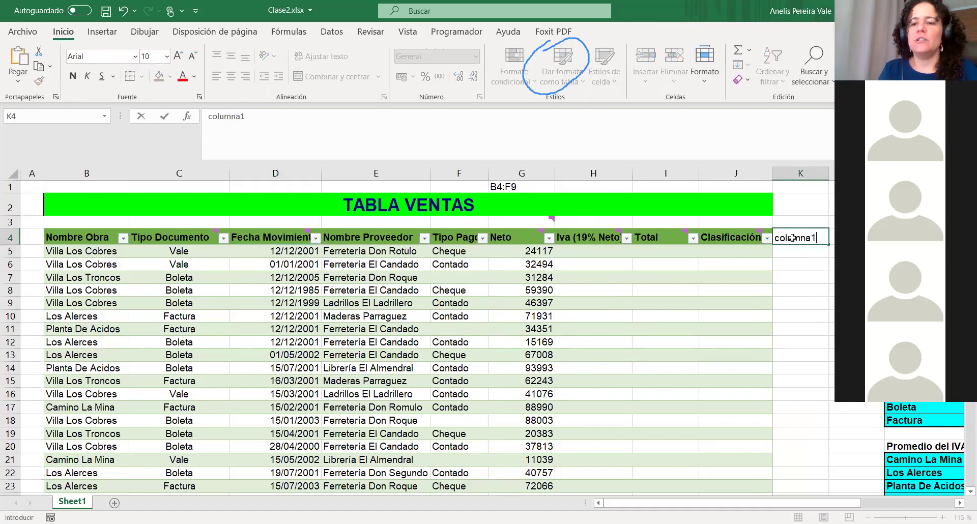
{"action": "key", "text": "Return"}
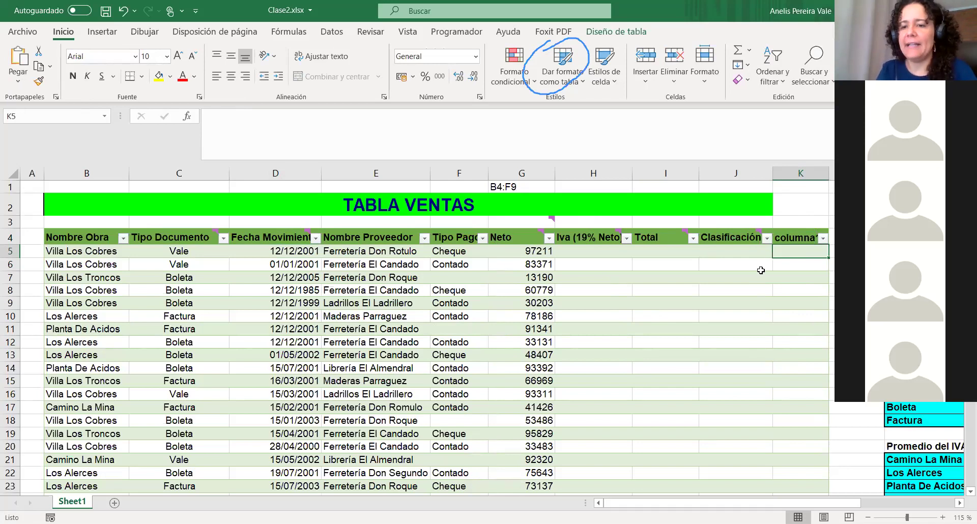
{"action": "key", "text": "ctrl+z"}
{"action": "key", "text": "Delete"}
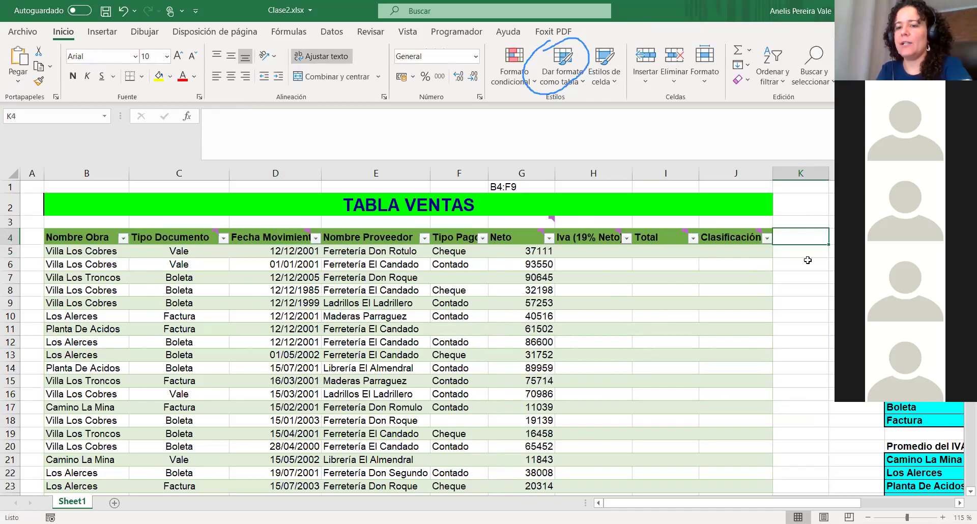
- Add a test record in row 47 below the table with dxdfs, sdfsdf and the date 01/01/2021
{"action": "left_click", "coordinate": [802, 272]}
{"action": "scroll", "coordinate": [802, 272], "scroll_direction": "down", "scroll_amount": 16}
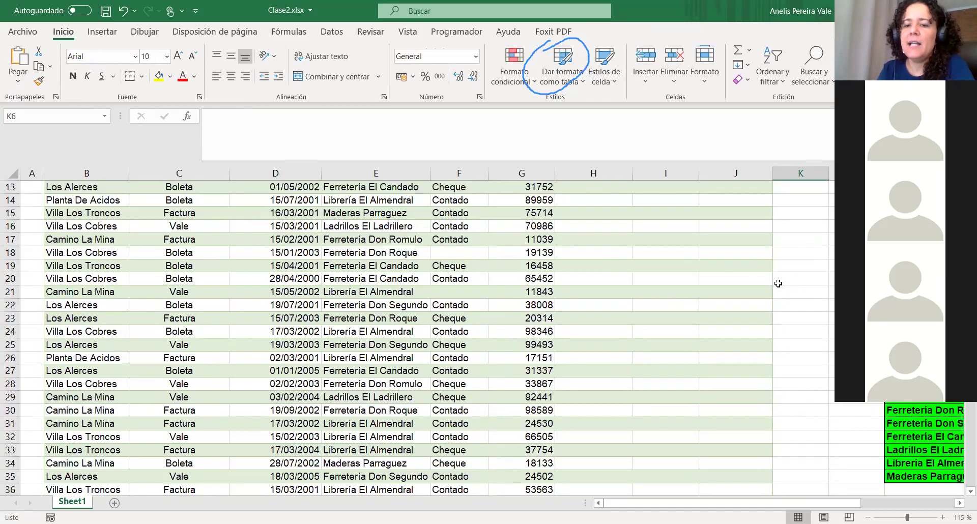
{"action": "scroll", "coordinate": [636, 313], "scroll_direction": "up", "scroll_amount": 4}
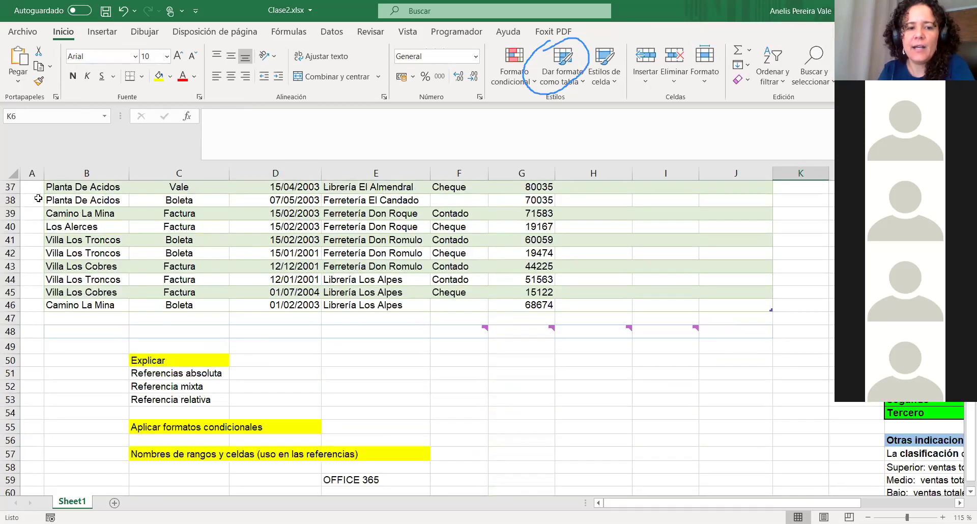
{"action": "left_click", "coordinate": [74, 319]}
{"action": "type", "text": "dxdfs"}
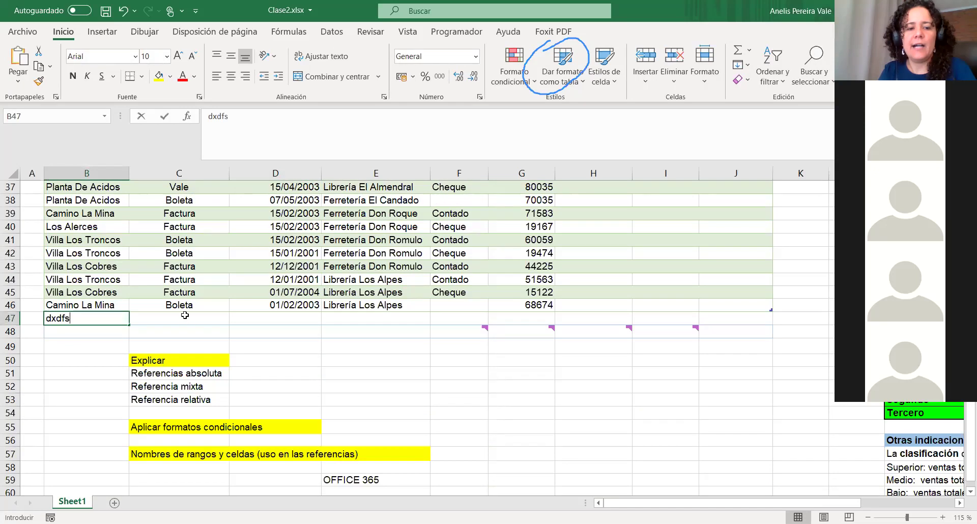
{"action": "key", "text": "Tab"}
{"action": "type", "text": "sdfsdf"}
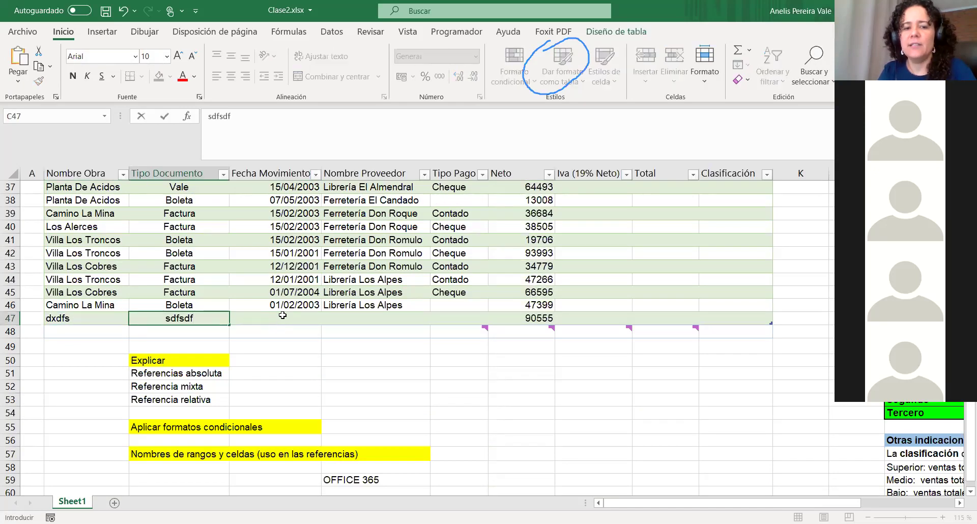
{"action": "left_click", "coordinate": [284, 316]}
{"action": "type", "text": "01/"}
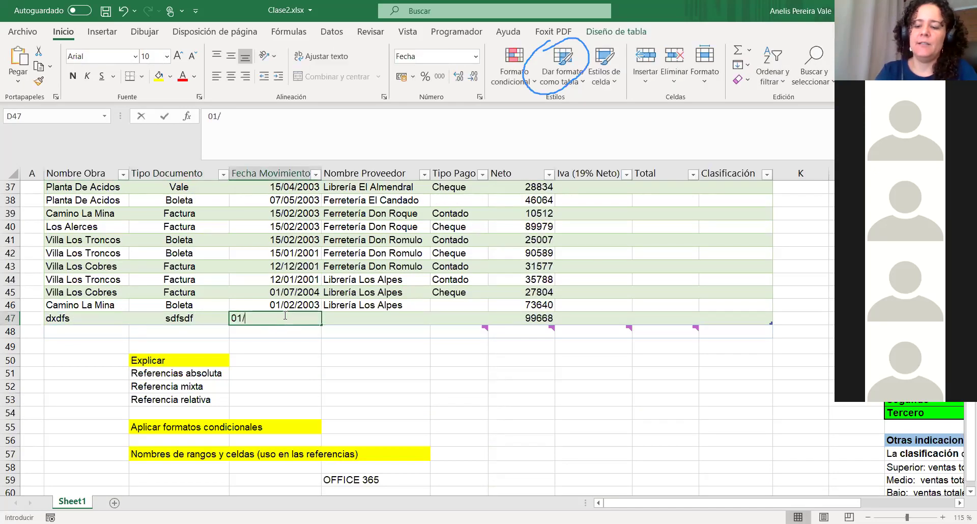
{"action": "type", "text": "01/2021"}
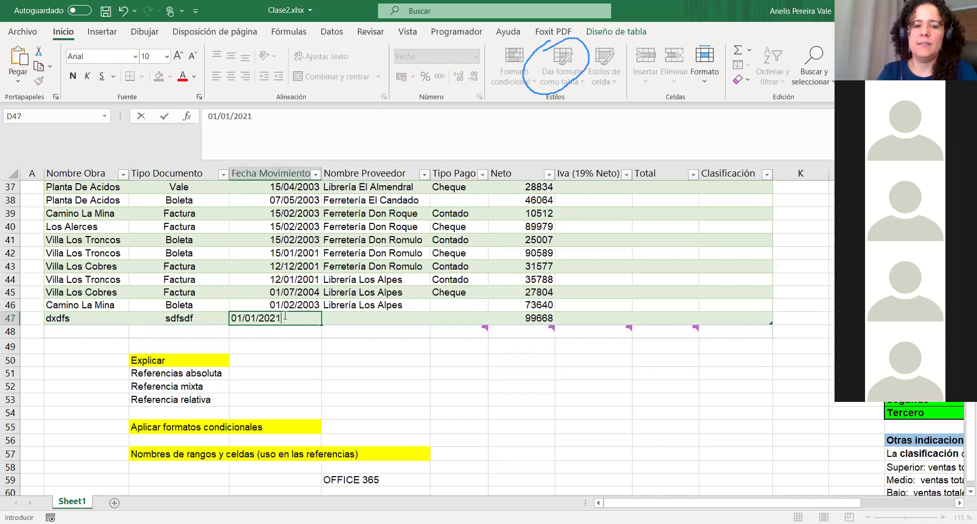
- Enter 01/01/2021 as the Fecha Movimiento in row 47, the last row of the sales table
{"action": "key", "text": "Return"}
{"action": "key", "text": "Up"}
{"action": "key", "text": "Right"}
{"action": "key", "text": "Right"}
{"action": "key", "text": "Left"}
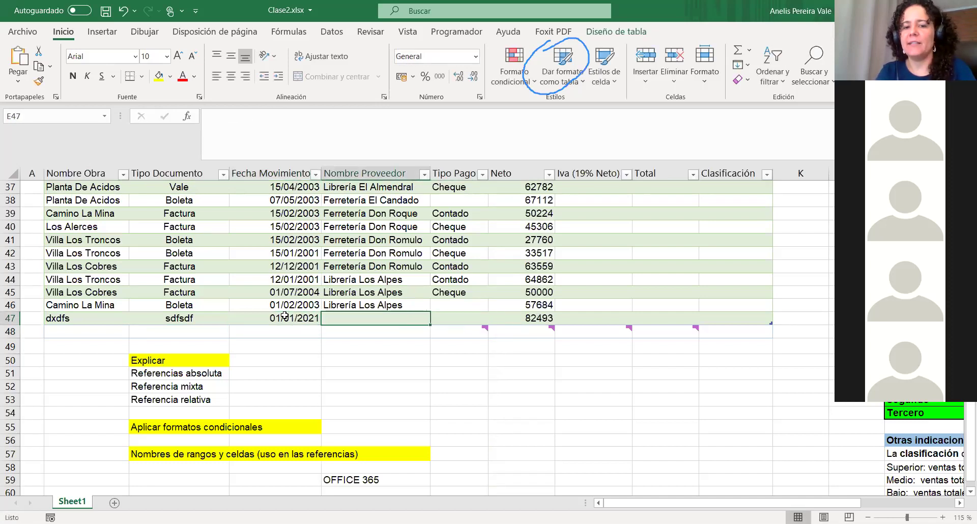
- Examine the random-number formula behind the Neto value in cell G46, leaving it unedited
{"action": "left_click", "coordinate": [528, 317]}
{"action": "left_click", "coordinate": [542, 306]}
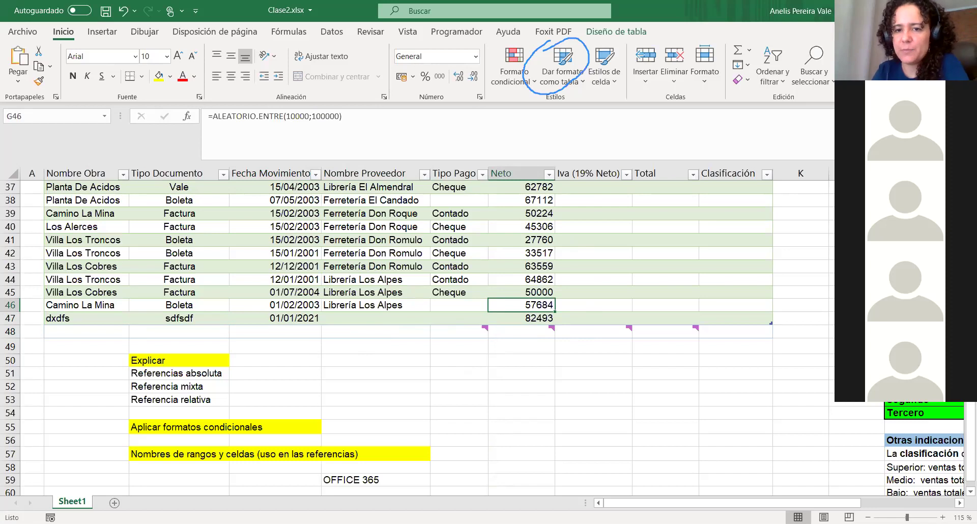
{"action": "scroll", "coordinate": [759, 385], "scroll_direction": "up", "scroll_amount": 12}
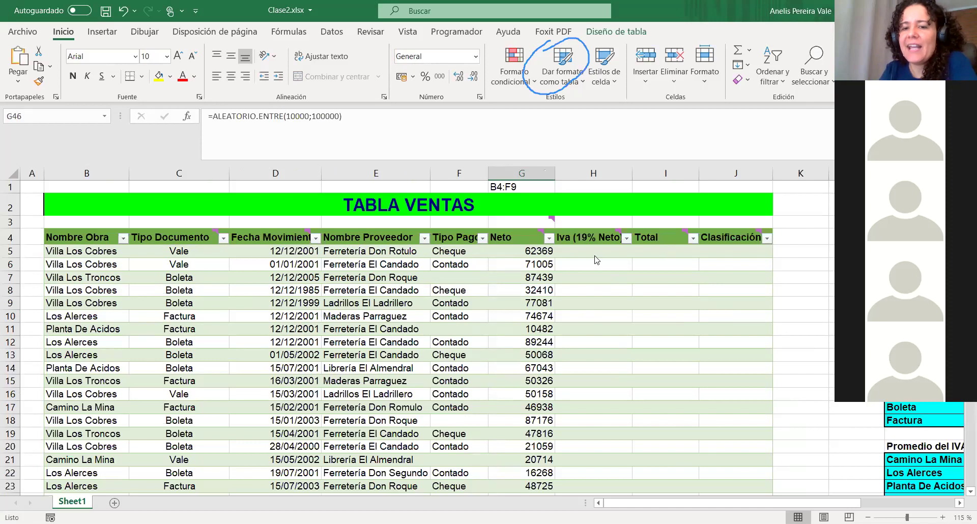
{"action": "key", "text": "F2"}
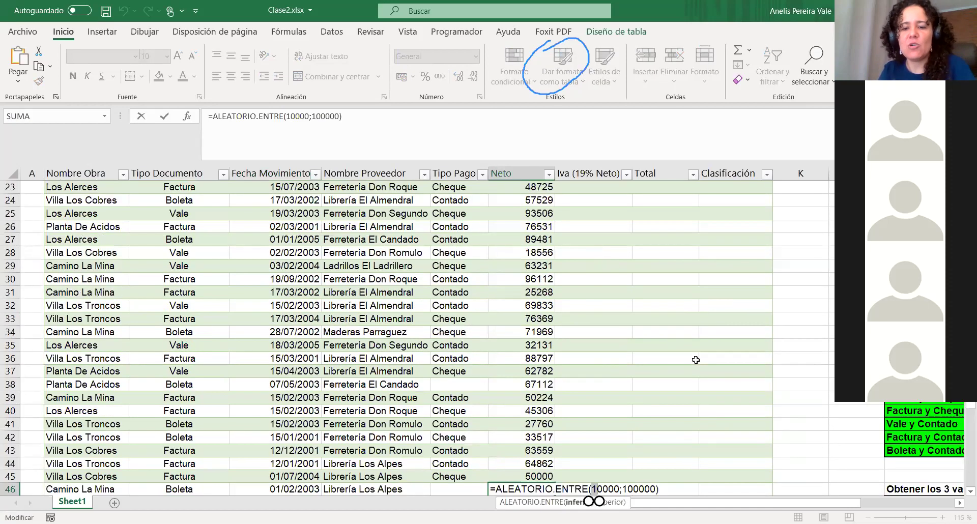
{"action": "left_click", "coordinate": [766, 345]}
{"action": "scroll", "coordinate": [687, 285], "scroll_direction": "up", "scroll_amount": 7}
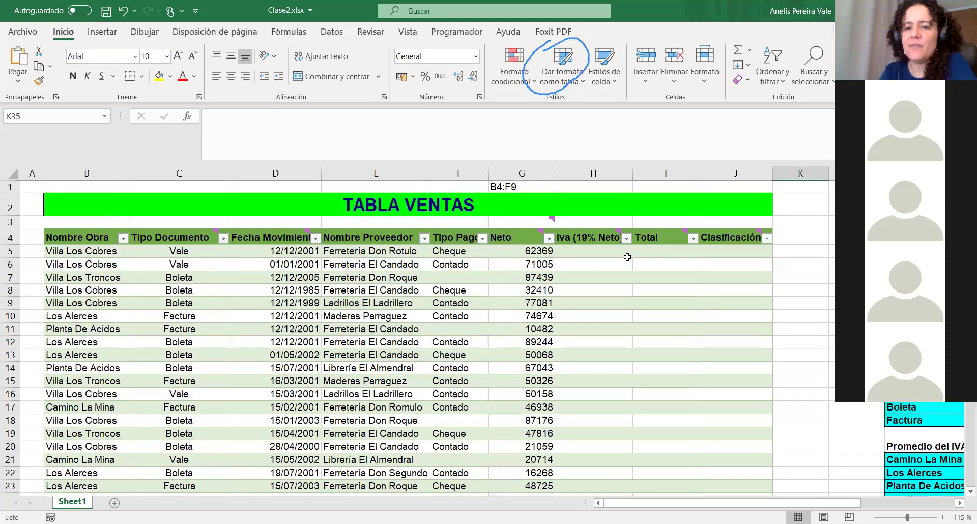
{"action": "left_click", "coordinate": [560, 251]}
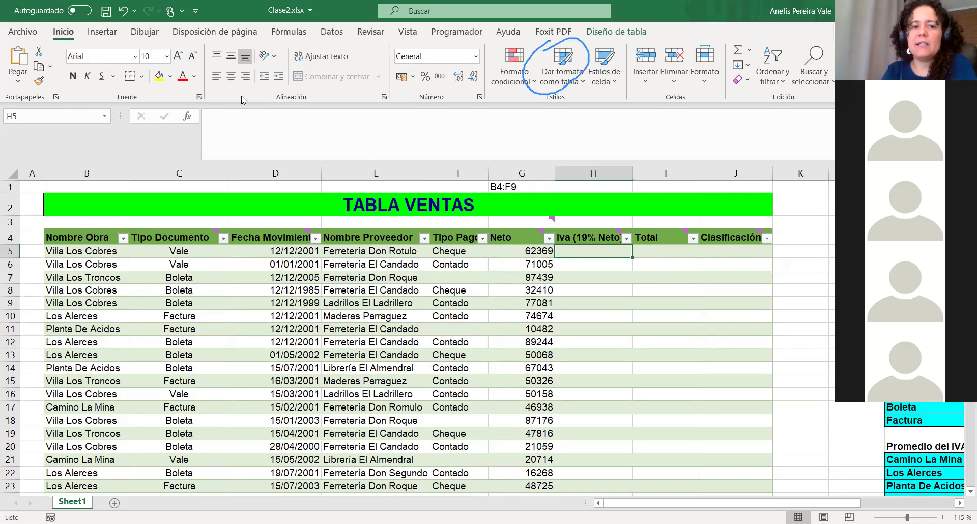
{"action": "left_click", "coordinate": [235, 128]}
{"action": "type", "text": "="}
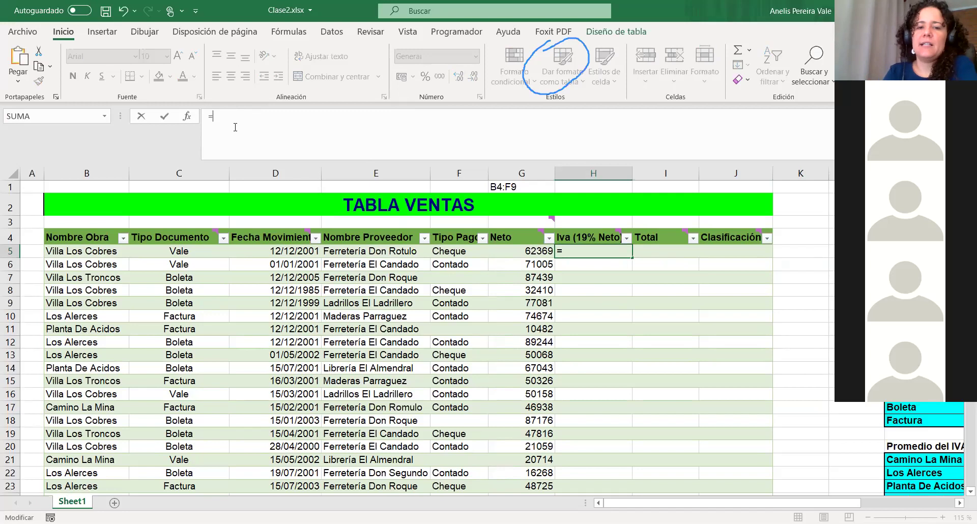
{"action": "left_click", "coordinate": [515, 252]}
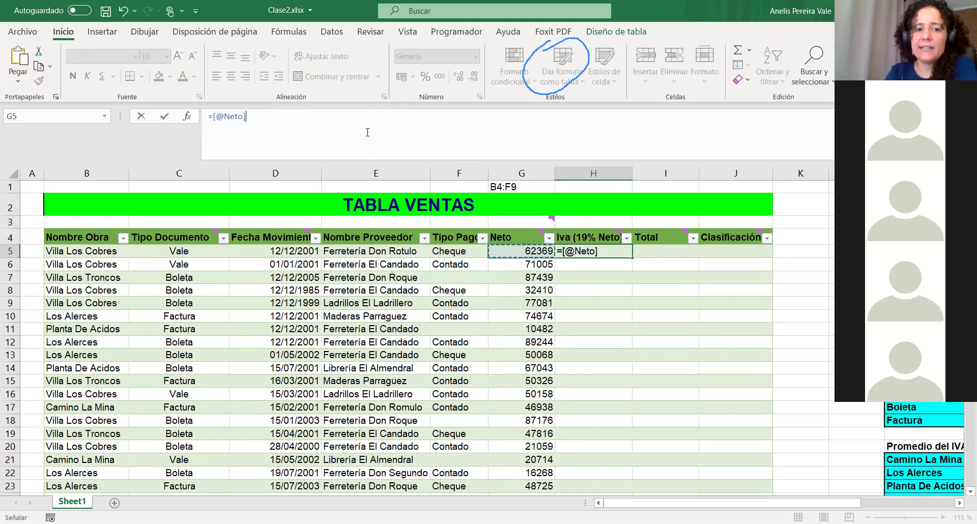
{"action": "type", "text": "*0,19"}
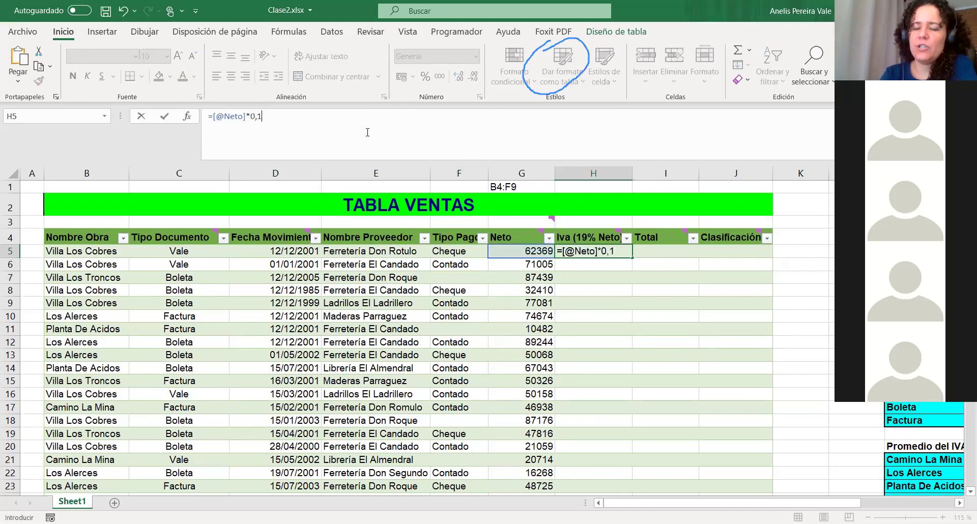
{"action": "key", "text": "Return"}
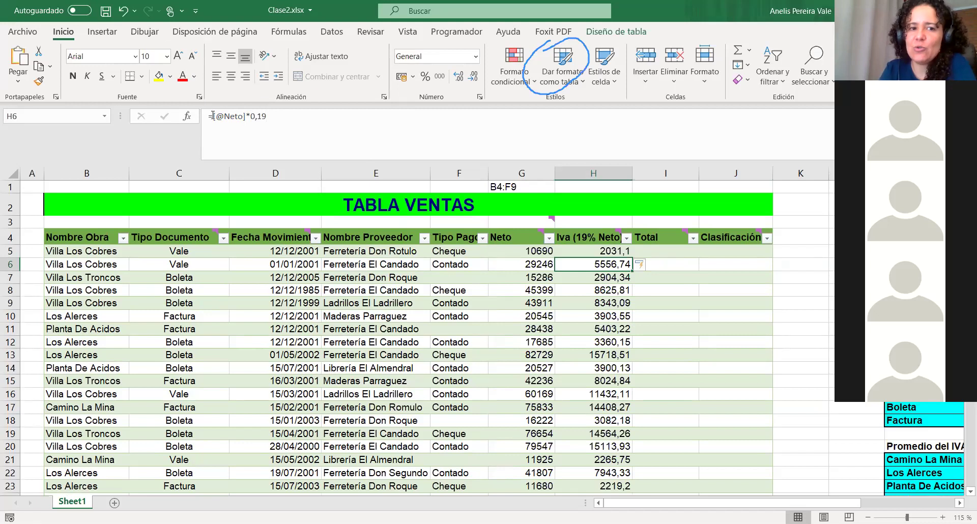
- Append +SUMA(7;9) to the Iva formula in cell H6
{"action": "left_click_drag", "start_coordinate": [213, 116], "coordinate": [272, 123]}
{"action": "left_click", "coordinate": [275, 122]}
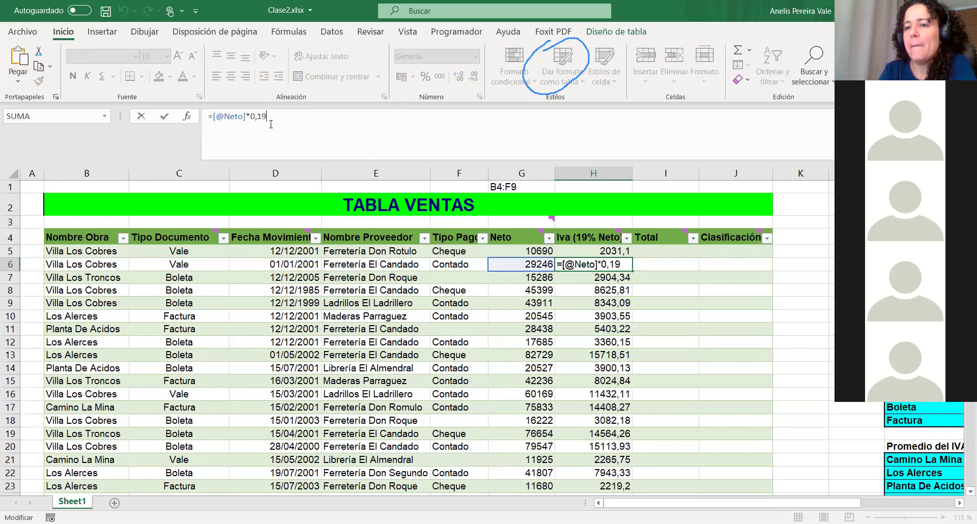
{"action": "type", "text": "+"}
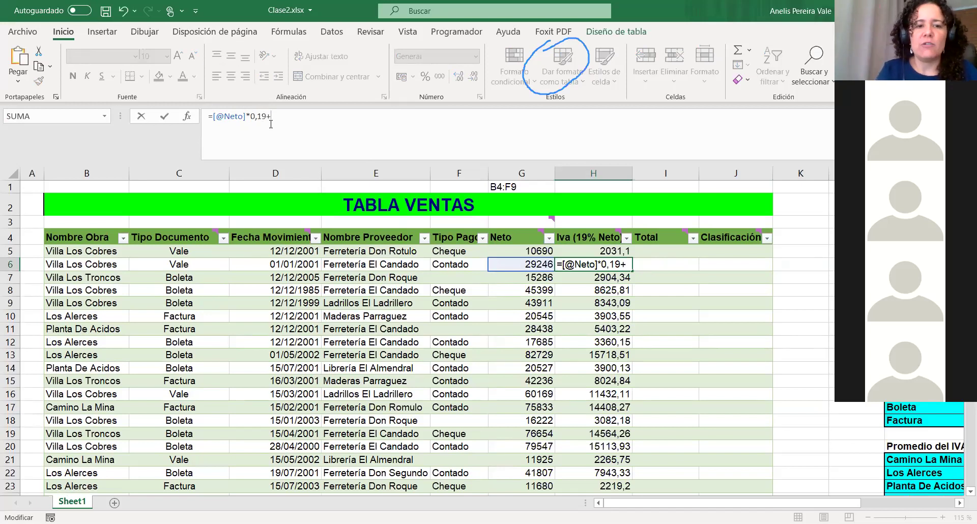
{"action": "type", "text": "suma"}
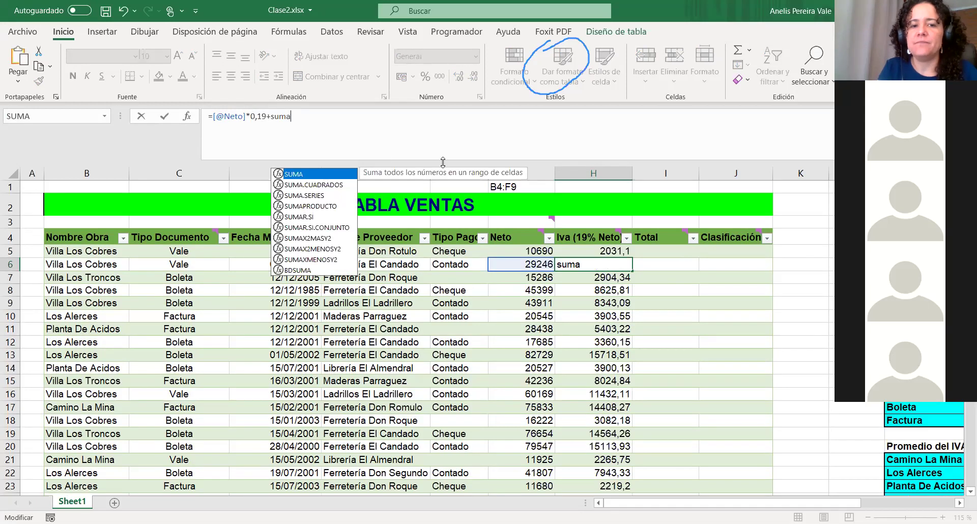
{"action": "key", "text": "Tab"}
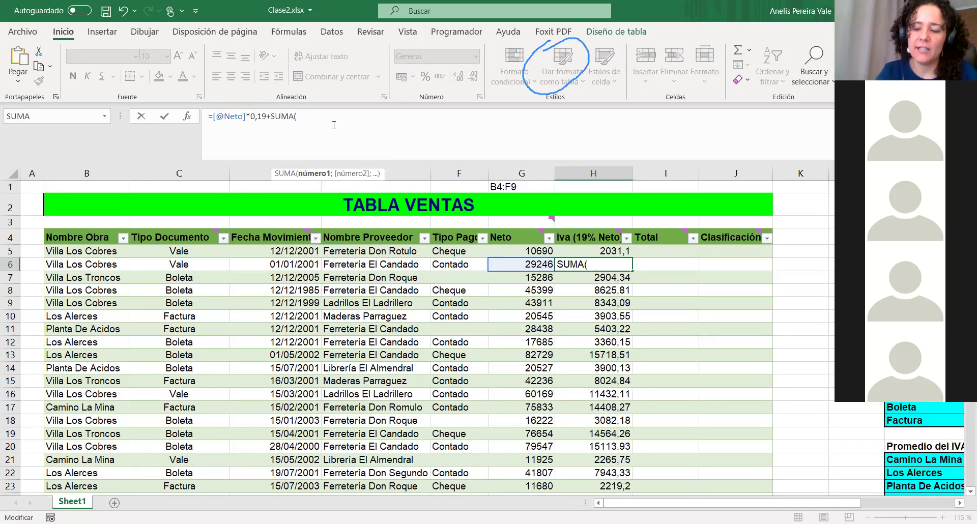
{"action": "type", "text": "7;9"}
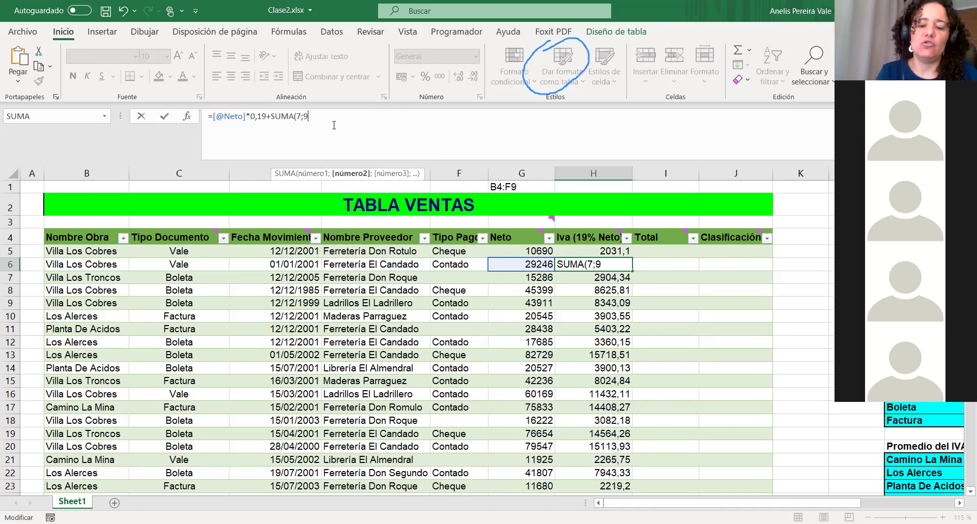
{"action": "key", "text": "Return"}
{"action": "left_click", "coordinate": [605, 266]}
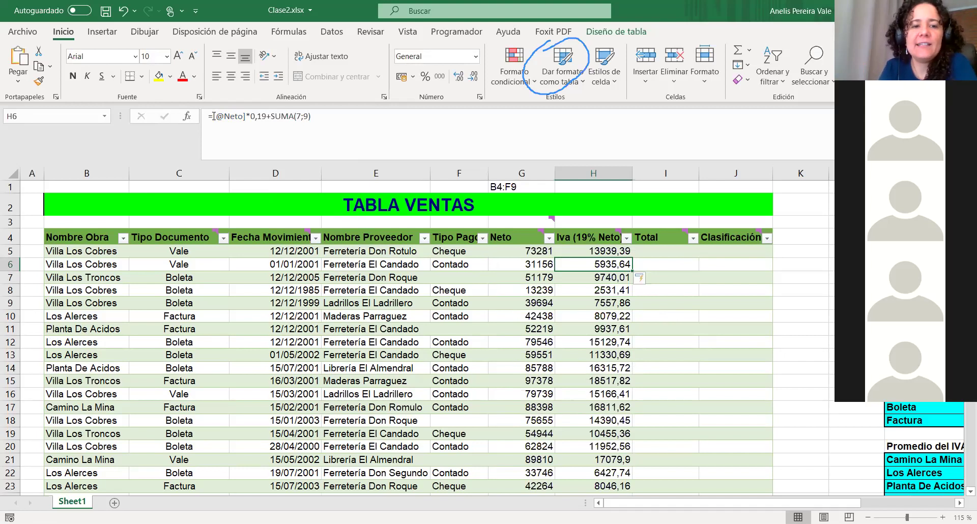
{"action": "left_click", "coordinate": [318, 123]}
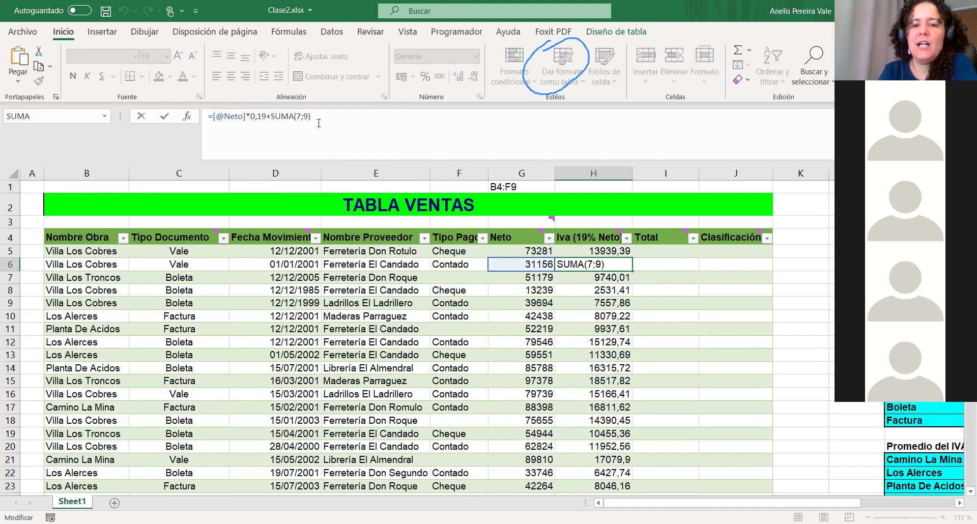
{"action": "key", "text": "Return"}
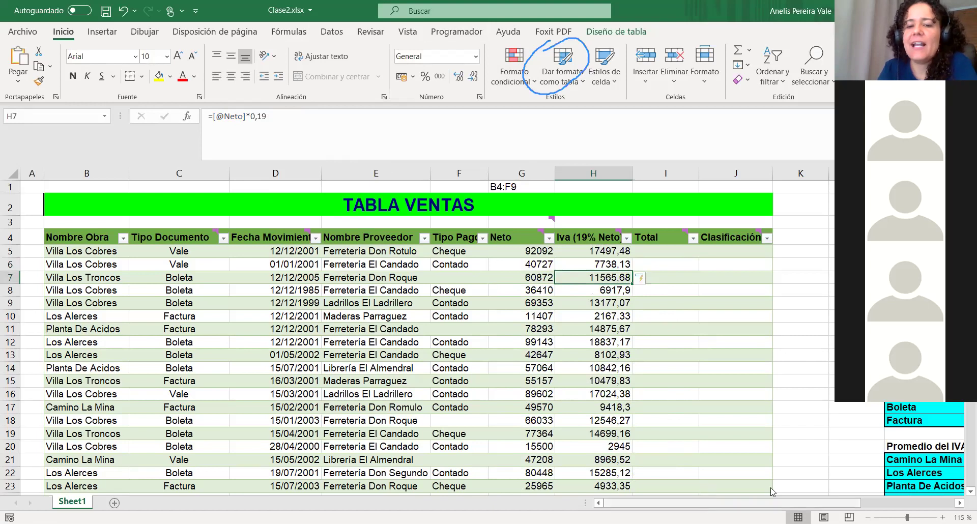
{"action": "scroll", "coordinate": [771, 491], "scroll_direction": "right", "scroll_amount": 3}
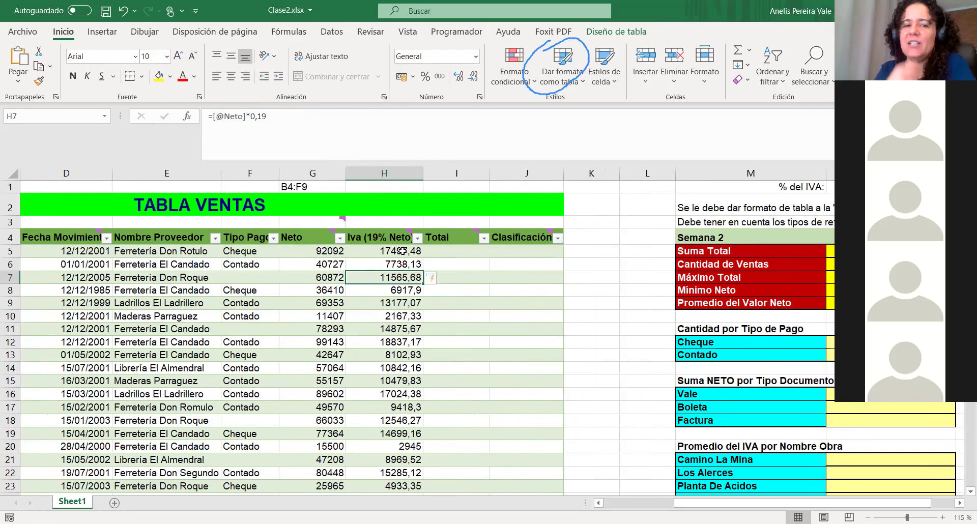
{"action": "left_click", "coordinate": [281, 124]}
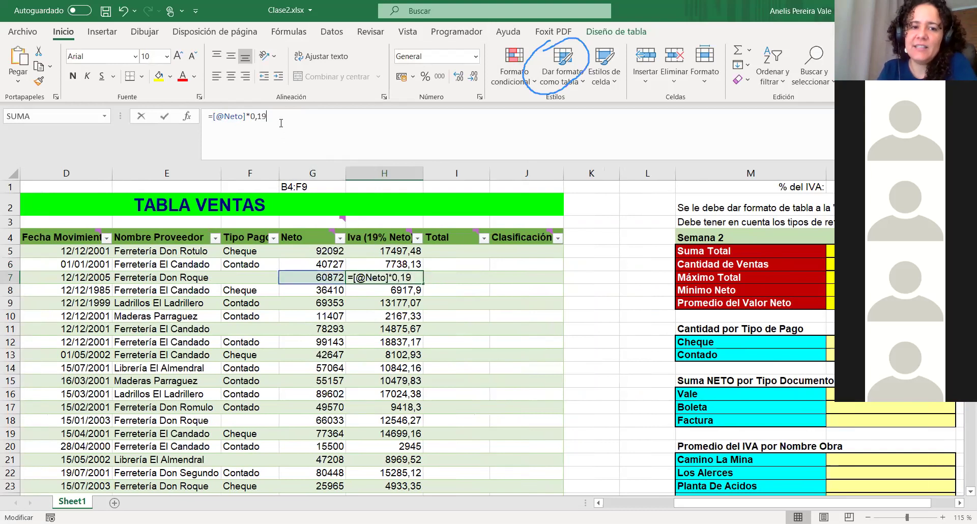
{"action": "key", "text": "BackSpace"}
{"action": "key", "text": "BackSpace"}
{"action": "type", "text": "2"}
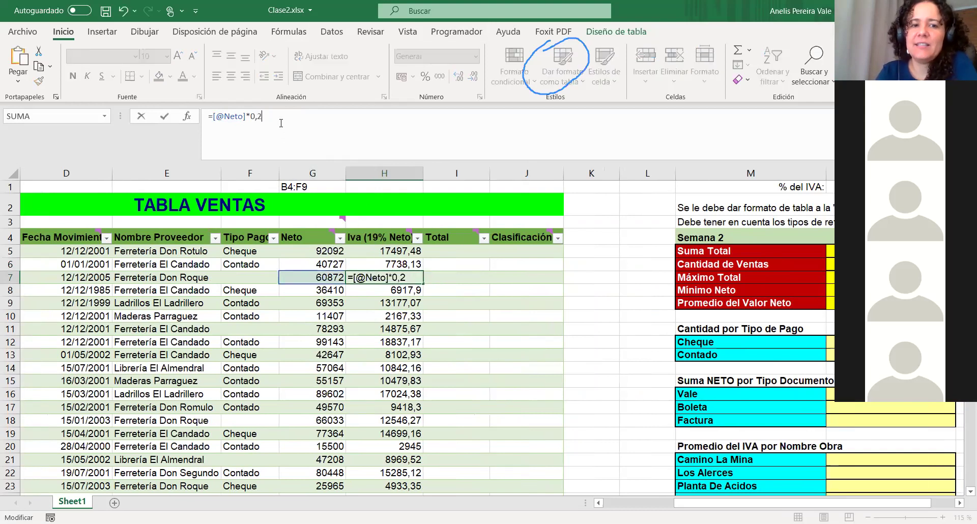
{"action": "key", "text": "Return"}
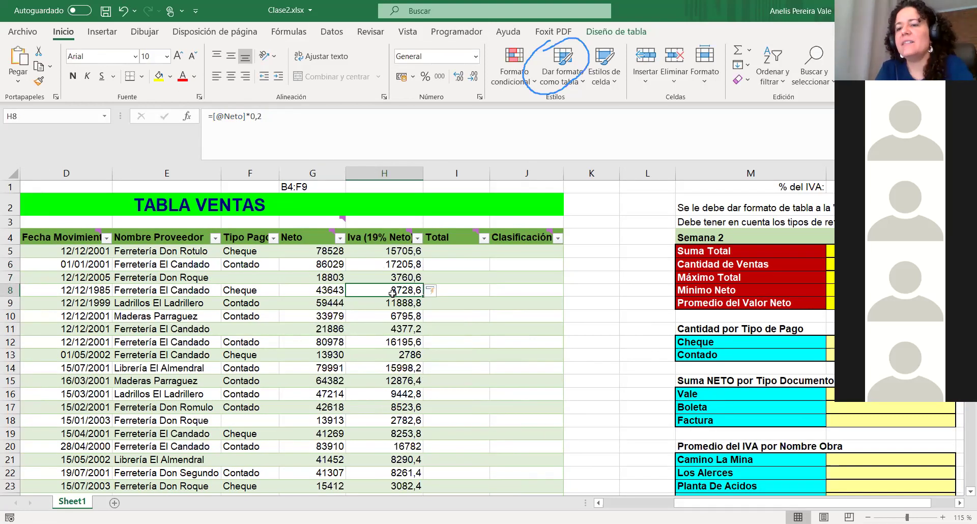
{"action": "left_click", "coordinate": [405, 249]}
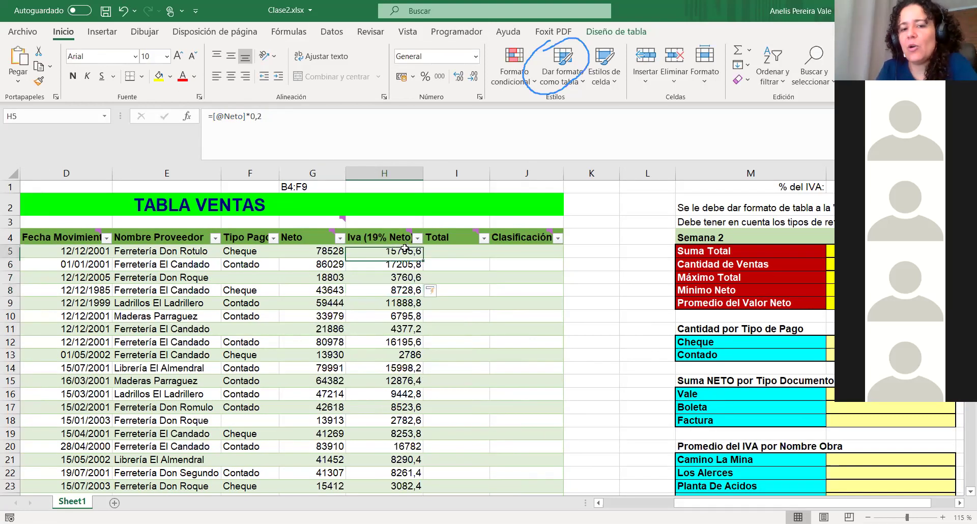
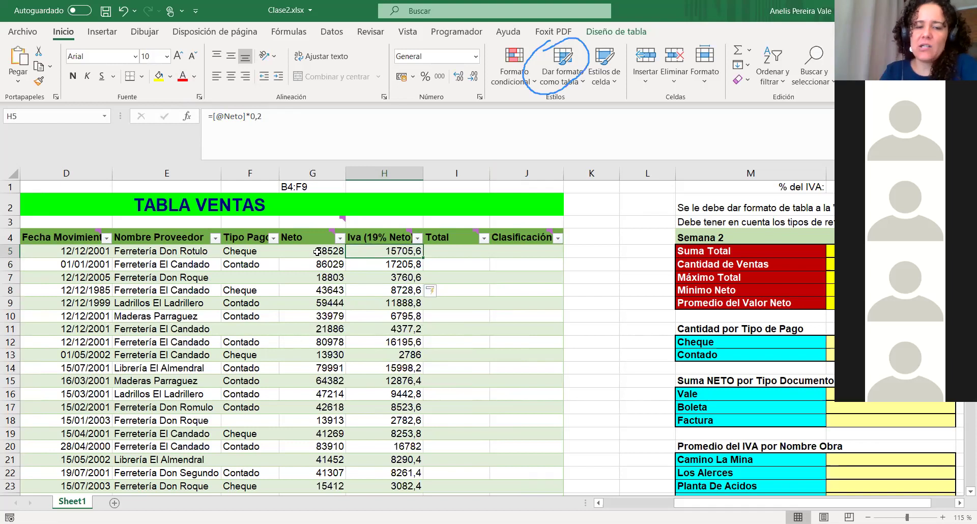
- Copy the Neto and Iva data from G5:H47 and paste it into a new sheet starting at cell D2
{"action": "left_click_drag", "start_coordinate": [299, 253], "coordinate": [420, 492]}
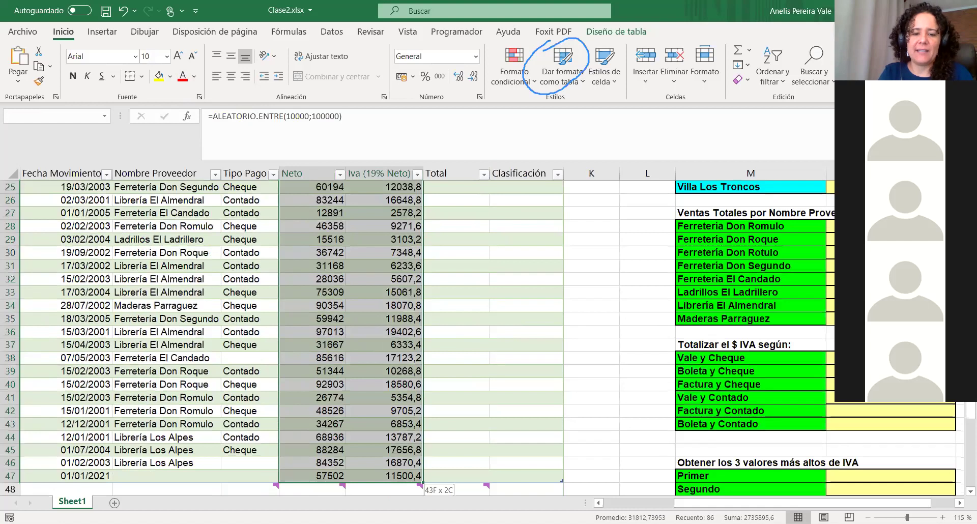
{"action": "key", "text": "ctrl+c"}
{"action": "scroll", "coordinate": [443, 254], "scroll_direction": "up", "scroll_amount": 8}
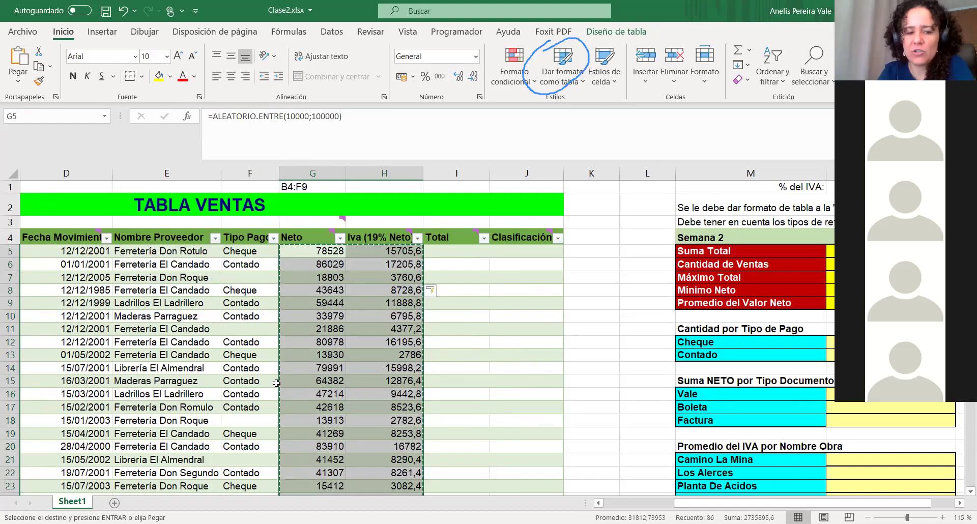
{"action": "left_click", "coordinate": [114, 501]}
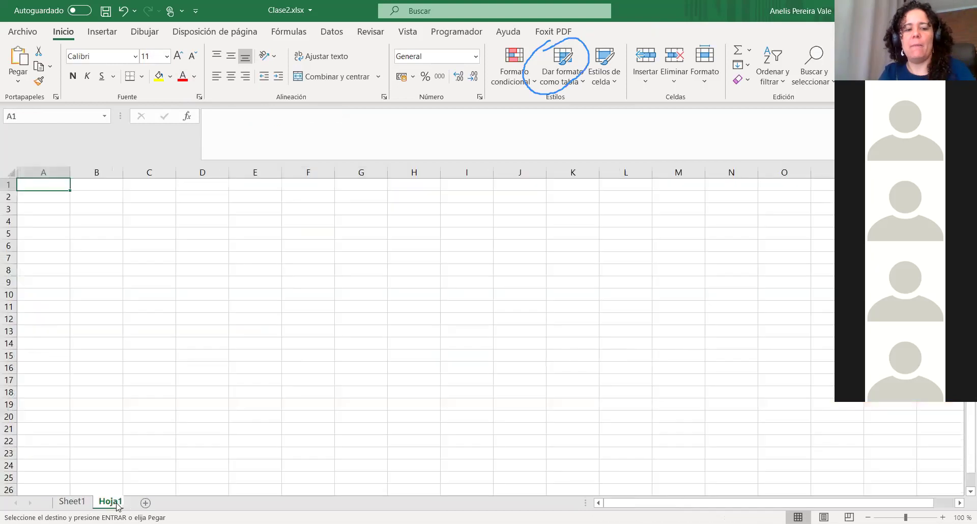
{"action": "left_click", "coordinate": [216, 196]}
{"action": "key", "text": "ctrl+v"}
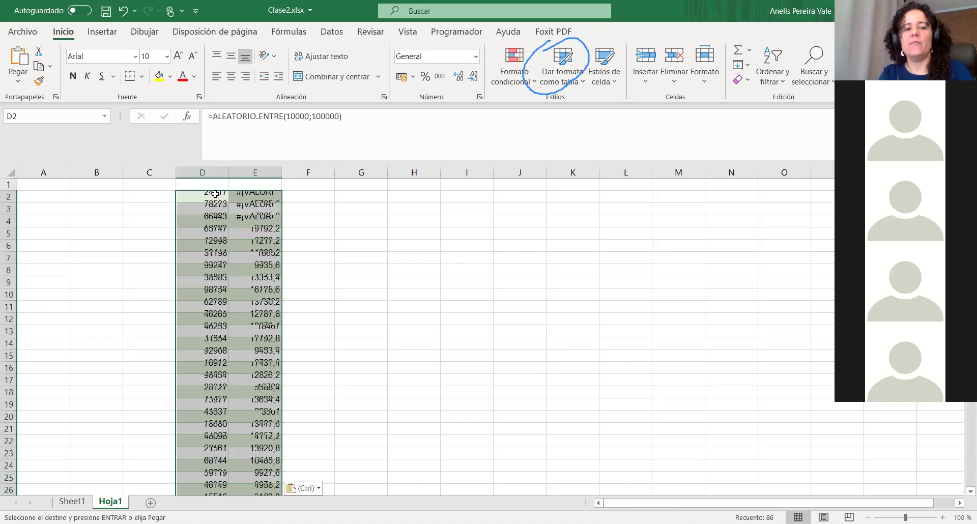
- Convert the pasted Neto and Iva data to values only, without formulas or formatting
{"action": "left_click", "coordinate": [300, 489]}
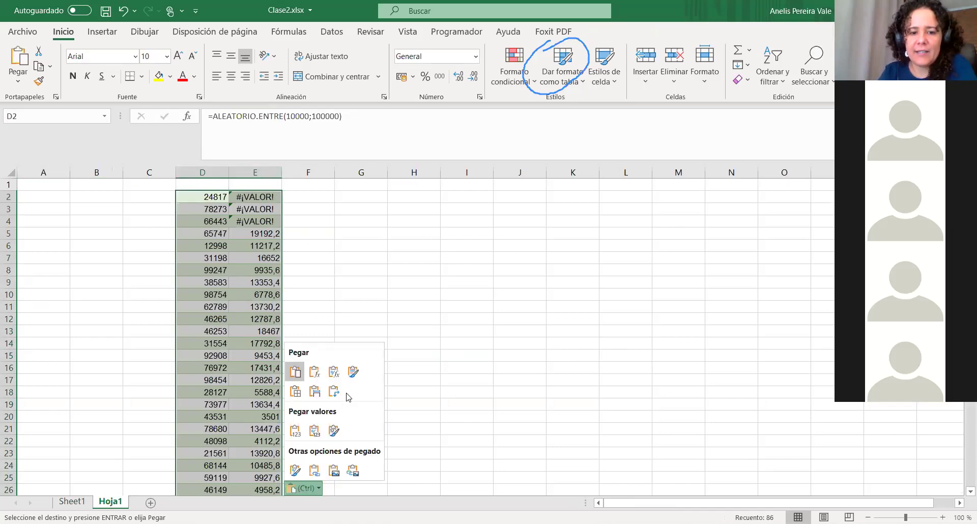
{"action": "left_click", "coordinate": [294, 431]}
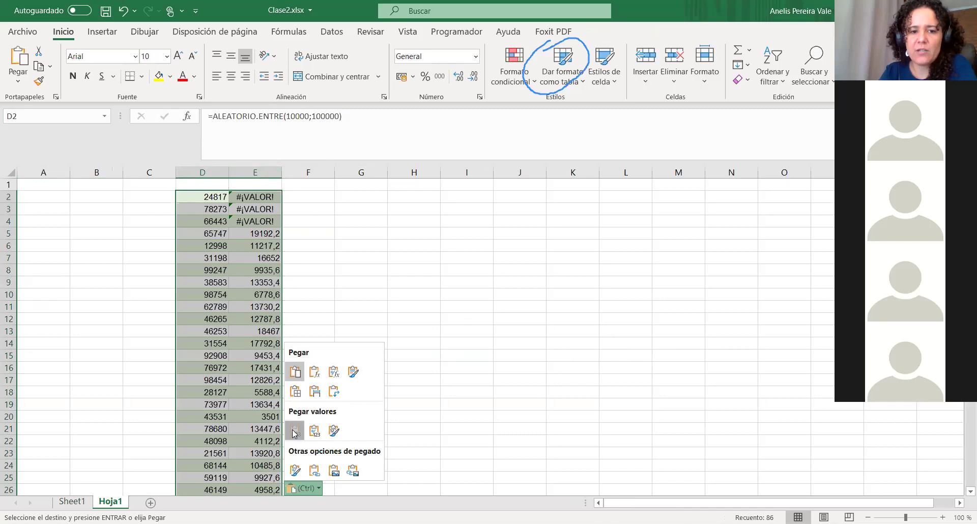
{"action": "left_click", "coordinate": [294, 244]}
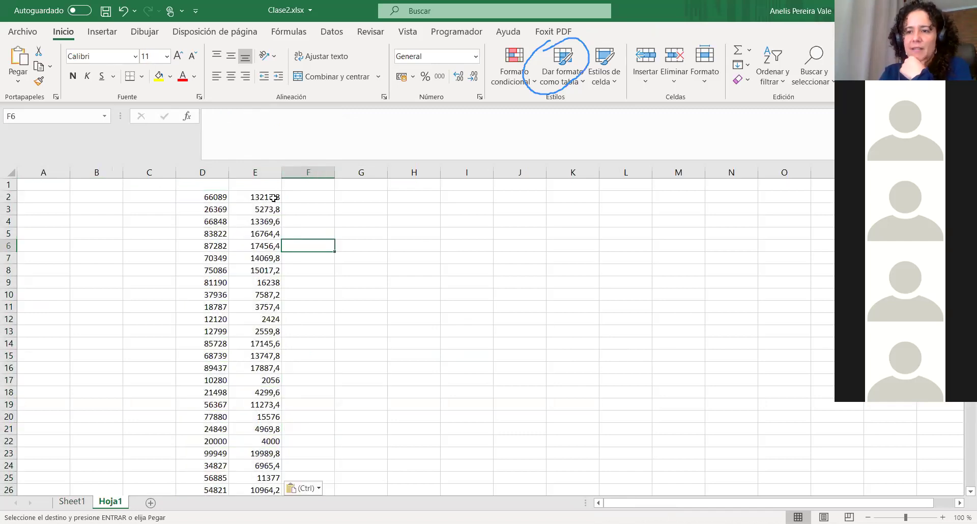
- Add the header Neto in cell D1 and 19% in cell E1
{"action": "left_click", "coordinate": [214, 186]}
{"action": "key", "text": "Escape"}
{"action": "type", "text": "Neto"}
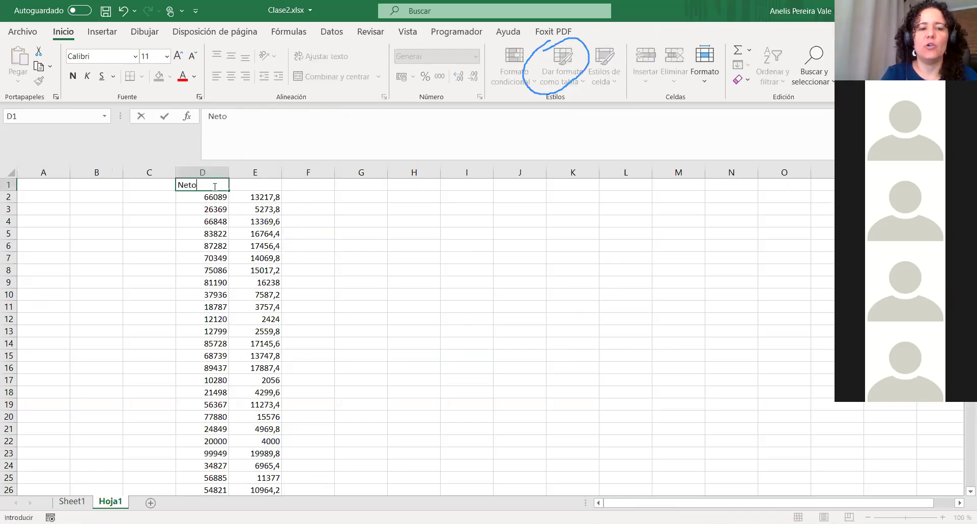
{"action": "key", "text": "Tab"}
{"action": "type", "text": "19"}
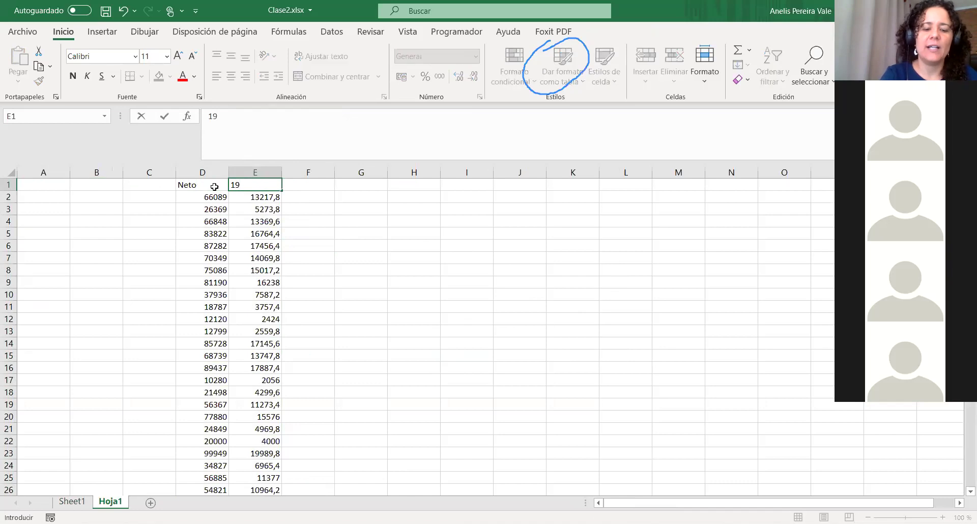
{"action": "type", "text": "%"}
{"action": "key", "text": "Return"}
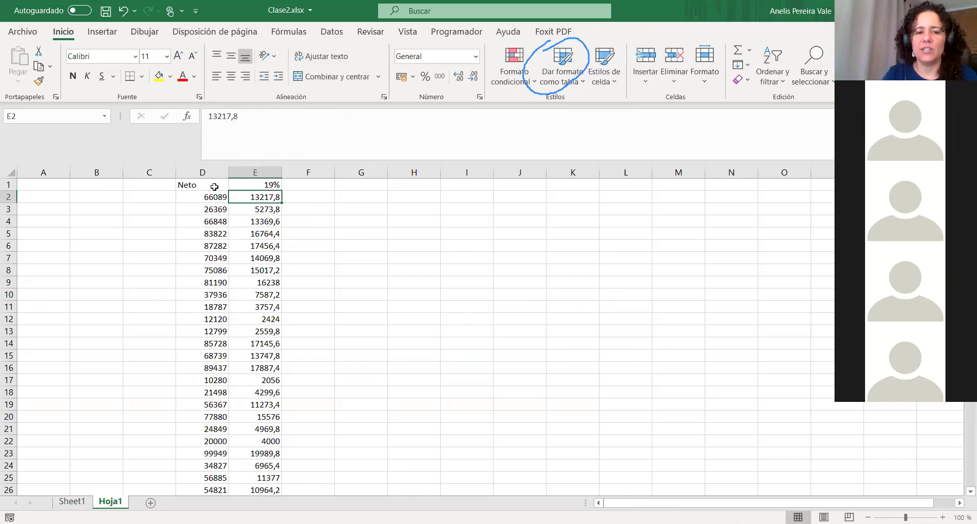
- Clear the pasted Iva values beneath the 19% header in column E, starting at E2
{"action": "left_click_drag", "start_coordinate": [249, 196], "coordinate": [279, 479]}
{"action": "key", "text": "Delete"}
{"action": "scroll", "coordinate": [281, 443], "scroll_direction": "up", "scroll_amount": 1}
{"action": "scroll", "coordinate": [281, 444], "scroll_direction": "down", "scroll_amount": 1}
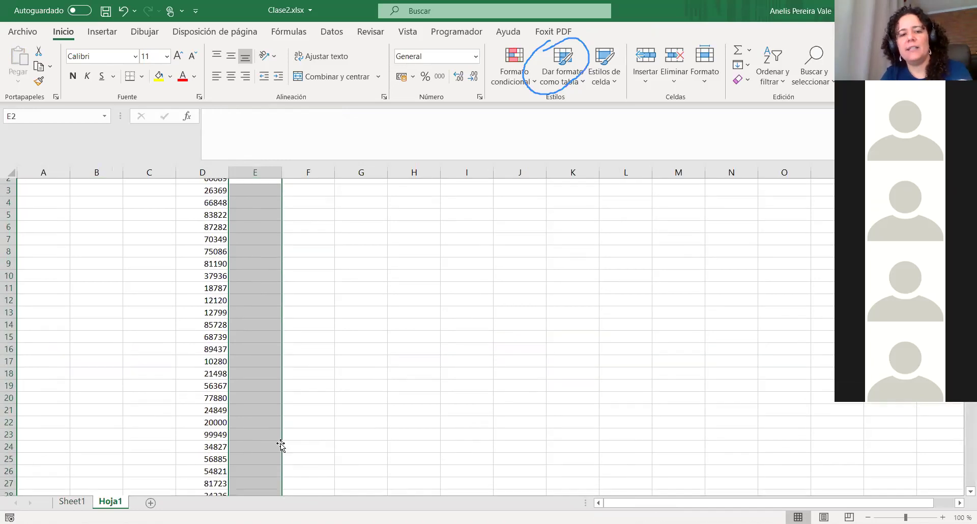
- Clear cell E44, next to the last Neto value in column D
{"action": "scroll", "coordinate": [281, 444], "scroll_direction": "down", "scroll_amount": 8}
{"action": "left_click", "coordinate": [257, 379]}
{"action": "key", "text": "Delete"}
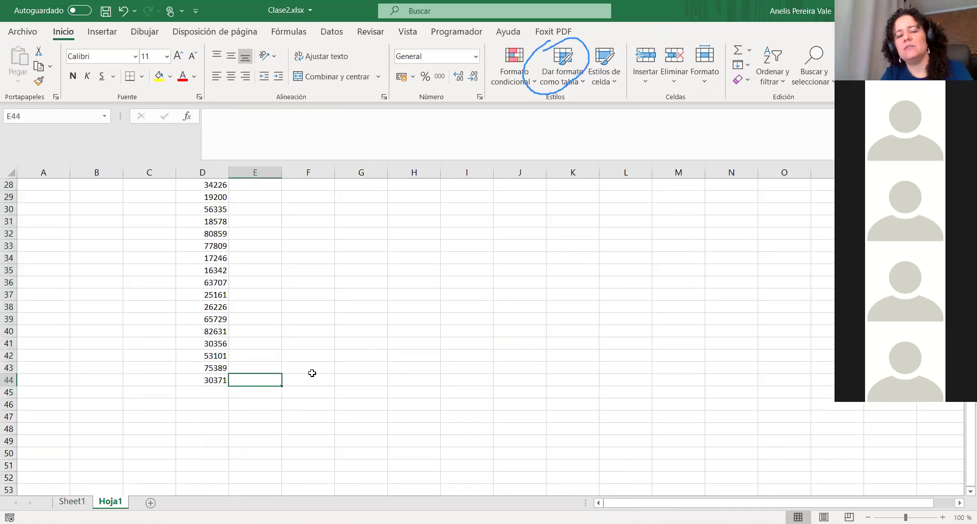
- Enter the formula =D2*0,19 in E2 and fill it down column E alongside the Neto values
{"action": "scroll", "coordinate": [312, 373], "scroll_direction": "up", "scroll_amount": 9}
{"action": "left_click", "coordinate": [254, 198]}
{"action": "left_click", "coordinate": [234, 139]}
{"action": "type", "text": "="}
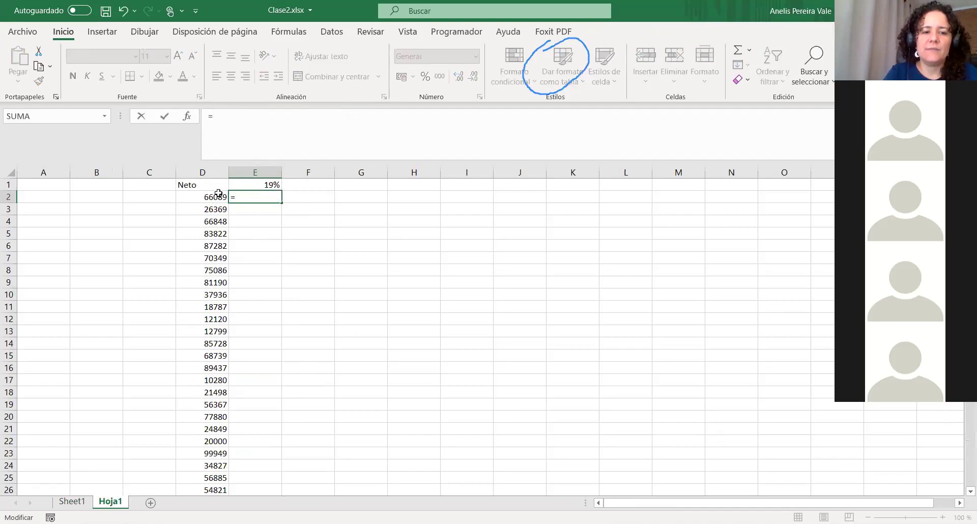
{"action": "left_click", "coordinate": [219, 194]}
{"action": "type", "text": "*0,19"}
{"action": "key", "text": "Return"}
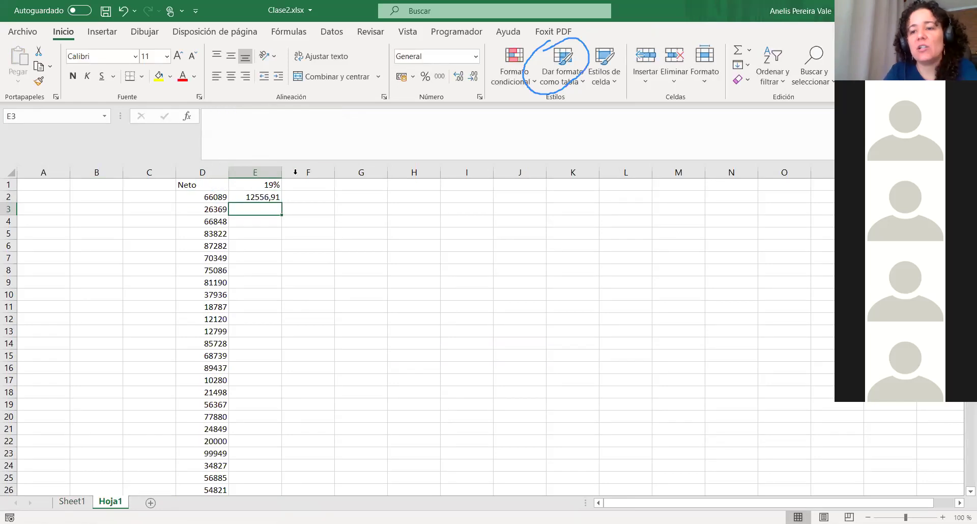
{"action": "left_click", "coordinate": [271, 199]}
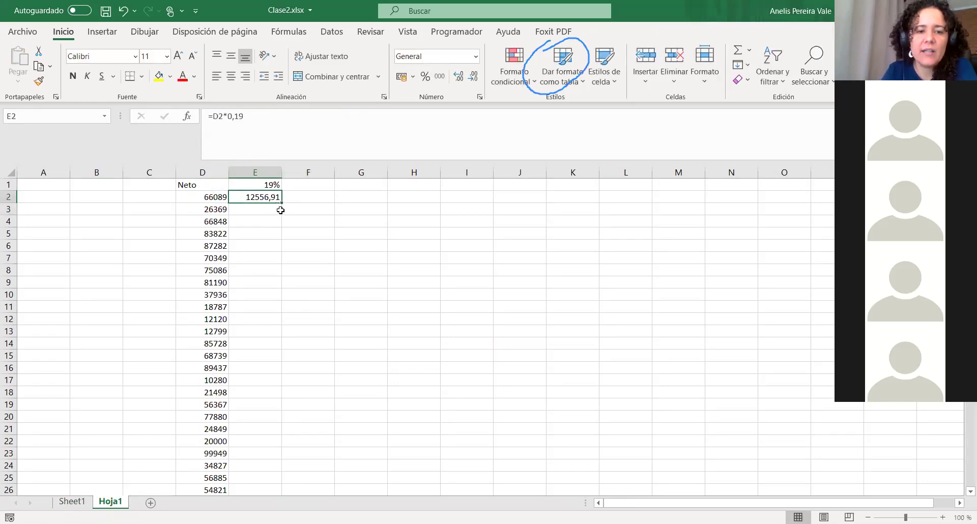
{"action": "double_click", "coordinate": [282, 202]}
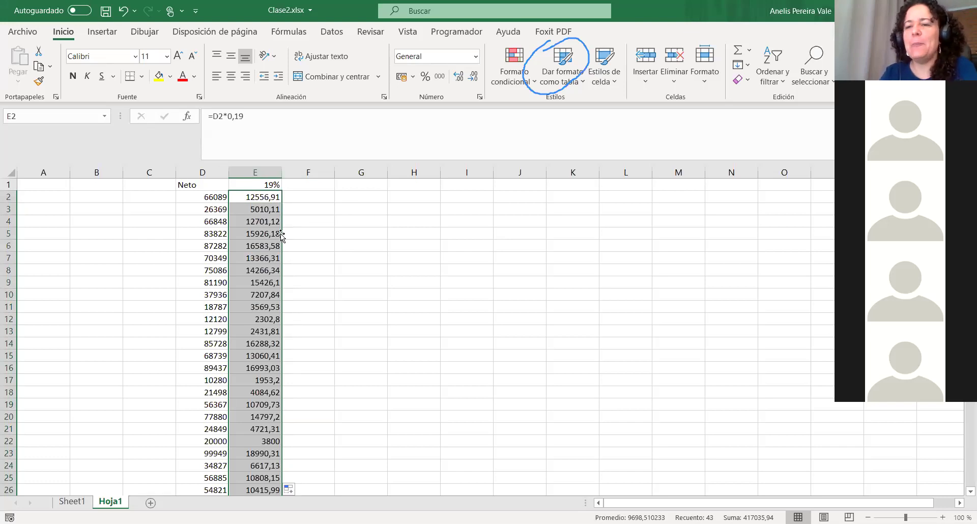
- Change the formula in E2 to =D2*0,20 and fill it down the column again
{"action": "left_click", "coordinate": [270, 200]}
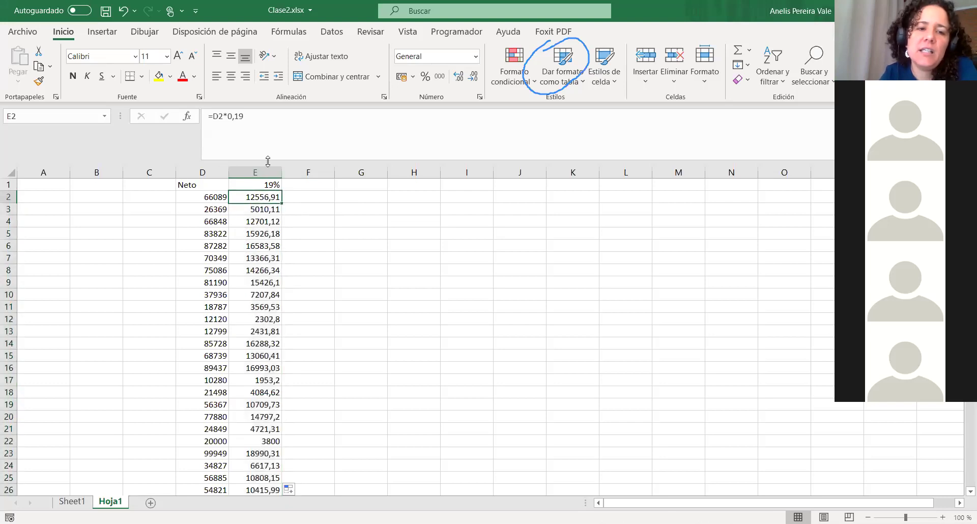
{"action": "left_click", "coordinate": [266, 121]}
{"action": "key", "text": "BackSpace"}
{"action": "key", "text": "BackSpace"}
{"action": "type", "text": "20"}
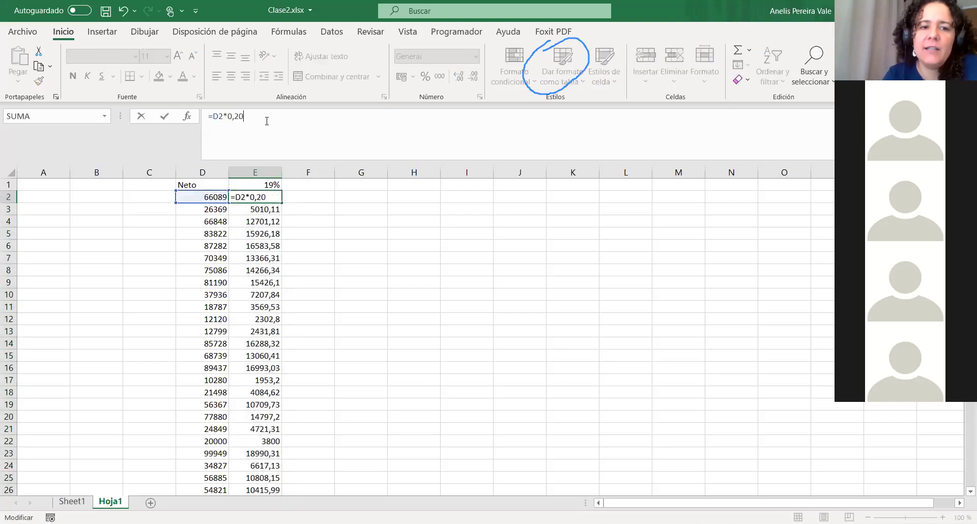
{"action": "key", "text": "Return"}
{"action": "left_click", "coordinate": [254, 198]}
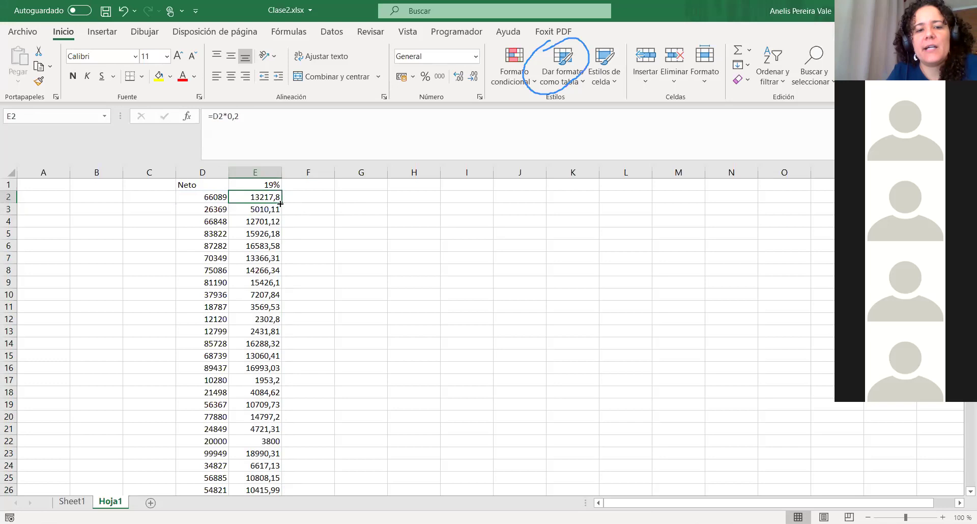
{"action": "double_click", "coordinate": [281, 204]}
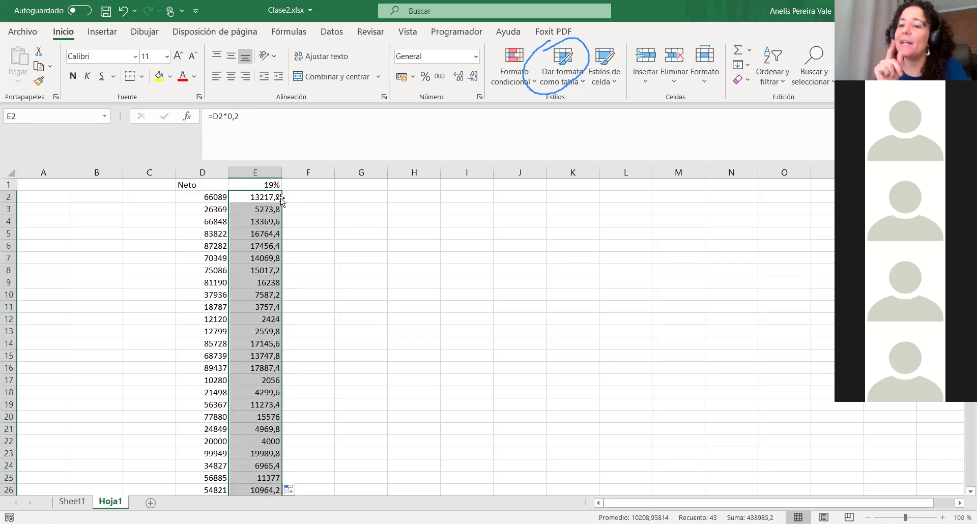
- Enter the label Iva in J1 and the rate 0,19 in K1
{"action": "left_click", "coordinate": [512, 192]}
{"action": "type", "text": "Iva"}
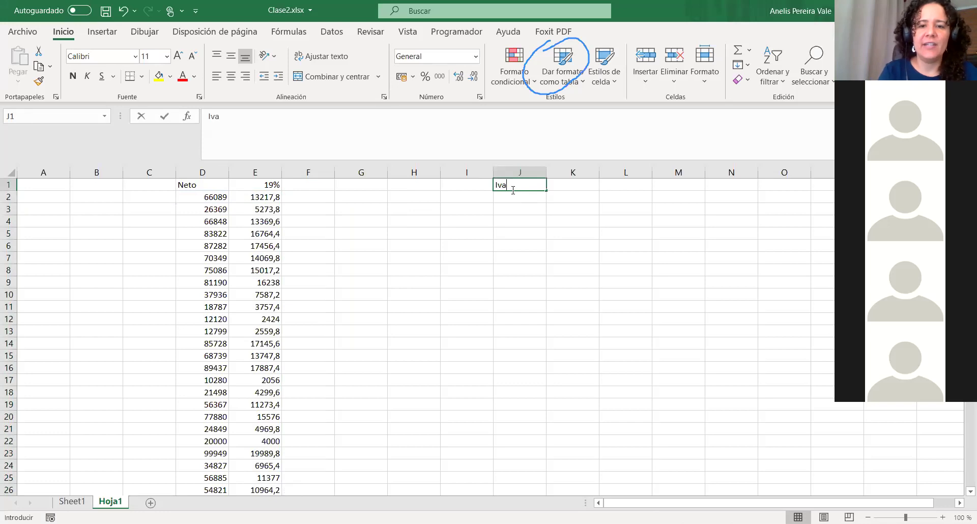
{"action": "key", "text": "Tab"}
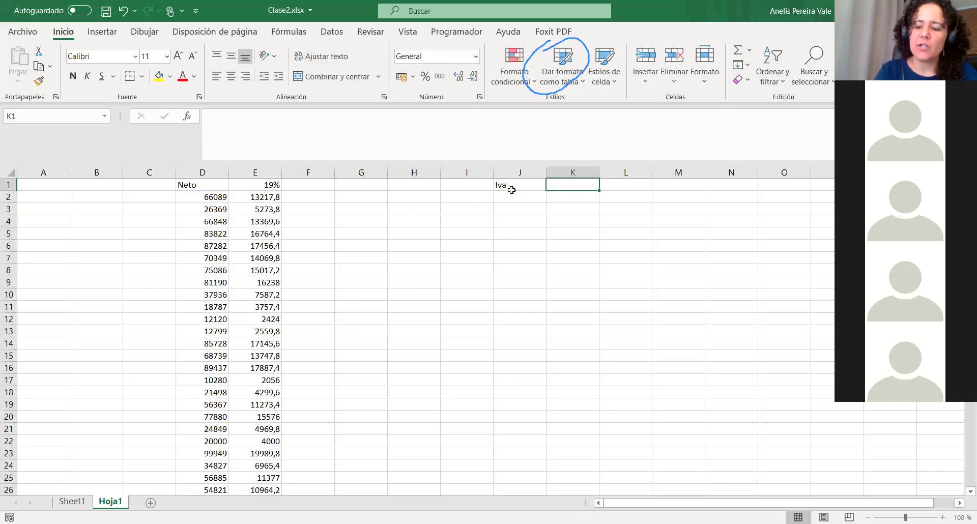
{"action": "type", "text": "0,19"}
{"action": "left_click", "coordinate": [513, 192]}
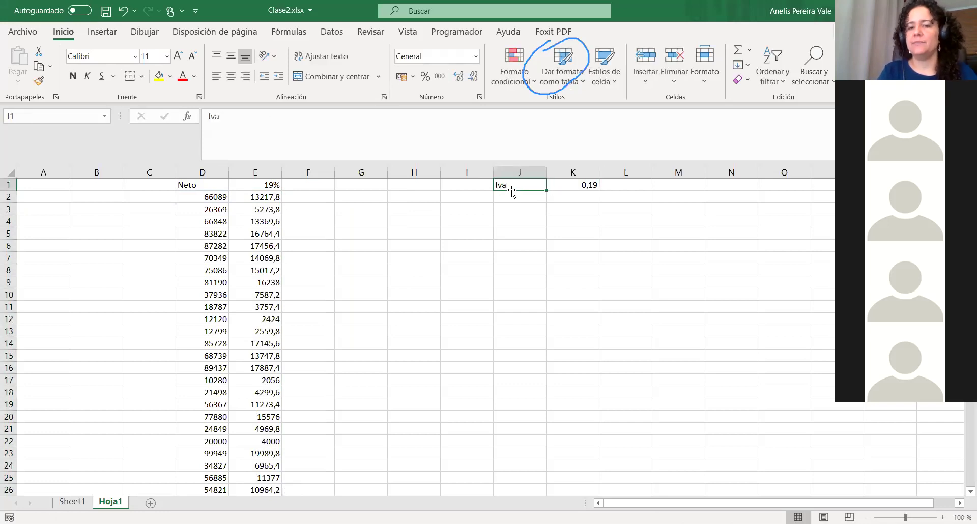
- Narrow columns J and K to fit the Iva label and its rate
{"action": "mouse_move", "coordinate": [545, 173]}
{"action": "left_mouse_down"}
{"action": "mouse_move", "coordinate": [519, 173]}
{"action": "mouse_move", "coordinate": [546, 176]}
{"action": "left_mouse_up"}
{"action": "left_click", "coordinate": [547, 224]}
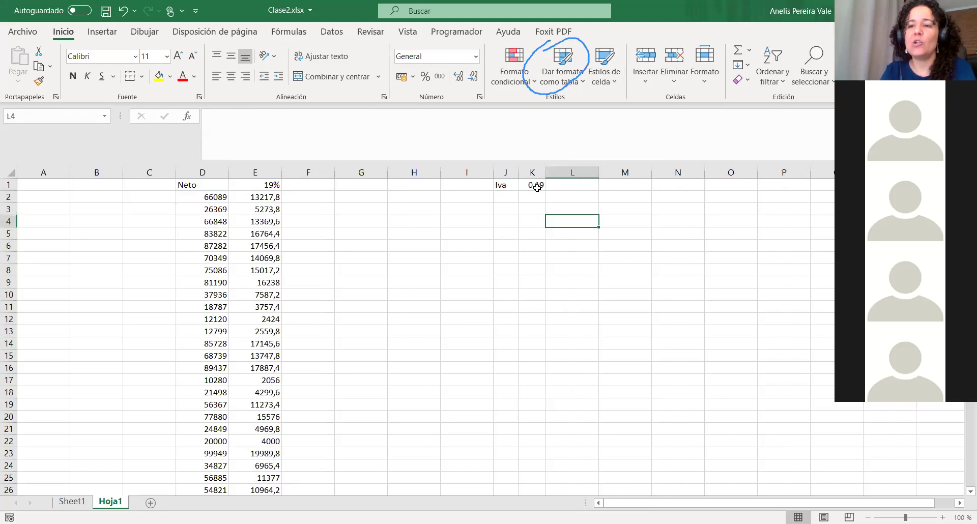
{"action": "left_click", "coordinate": [537, 187]}
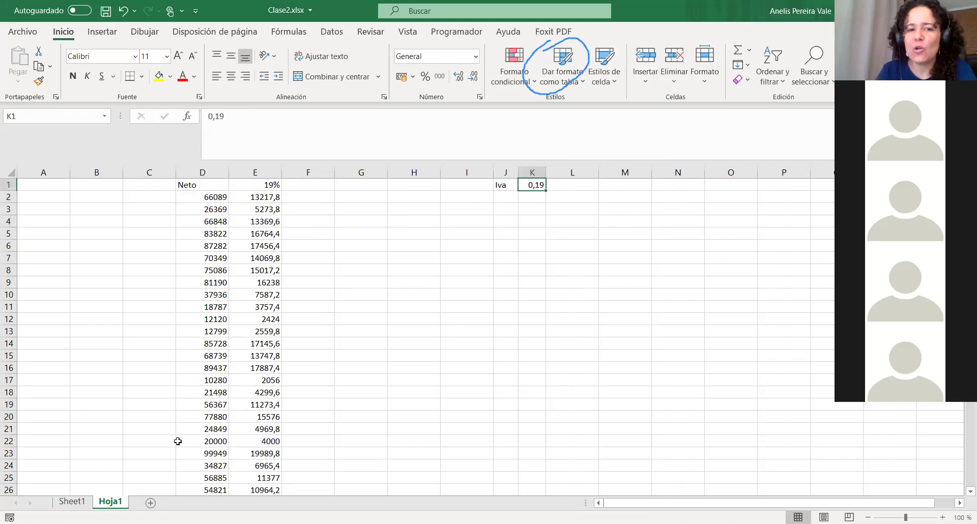
- Clear the calculated values in column E from E2 down, keeping the 19% header
{"action": "left_click_drag", "start_coordinate": [253, 199], "coordinate": [281, 492]}
{"action": "key", "text": "Delete"}
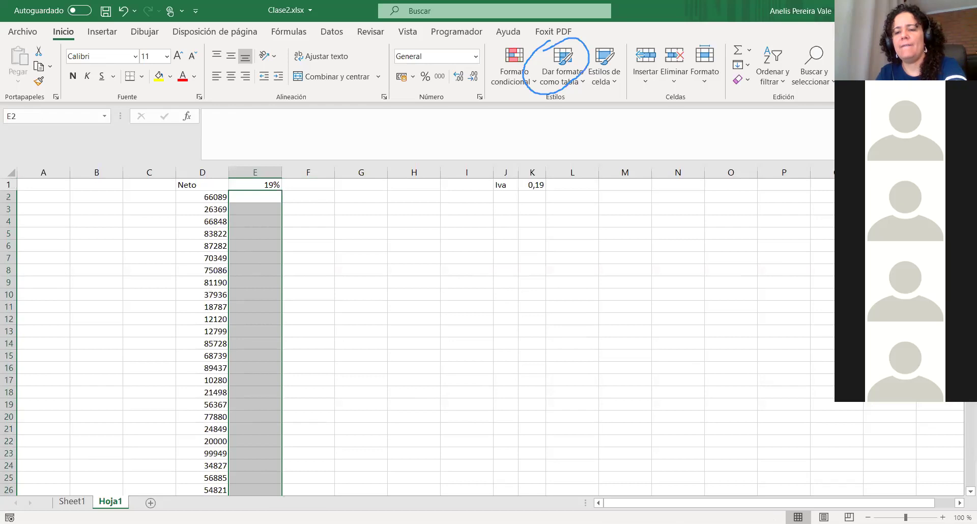
{"action": "left_click", "coordinate": [354, 334]}
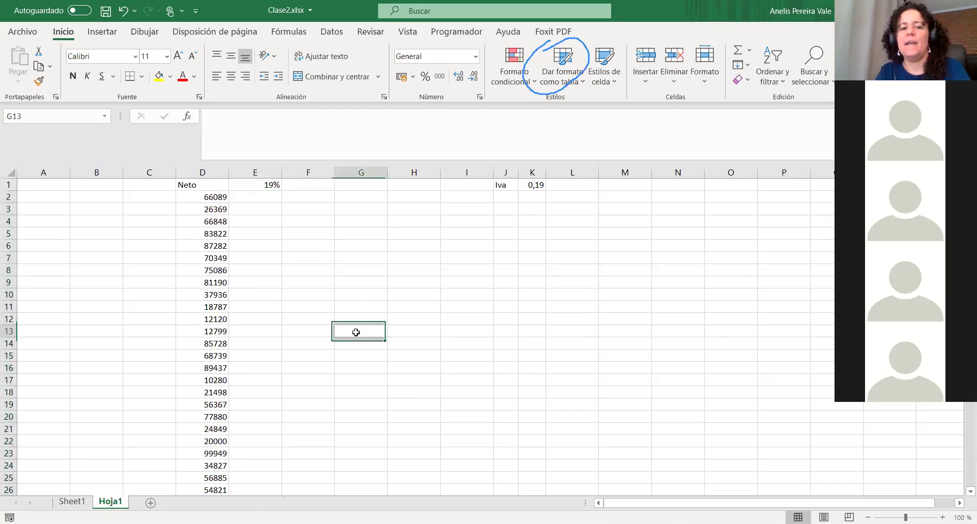
- Enter the formula =D2*K1 in E2 to multiply the first Neto value by the Iva rate cell
{"action": "left_click", "coordinate": [258, 195]}
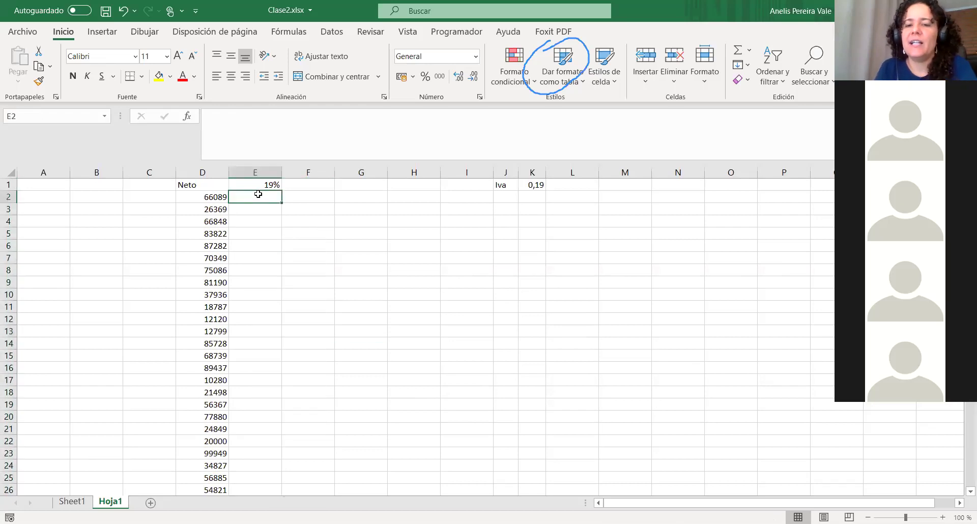
{"action": "left_click", "coordinate": [239, 120]}
{"action": "type", "text": "="}
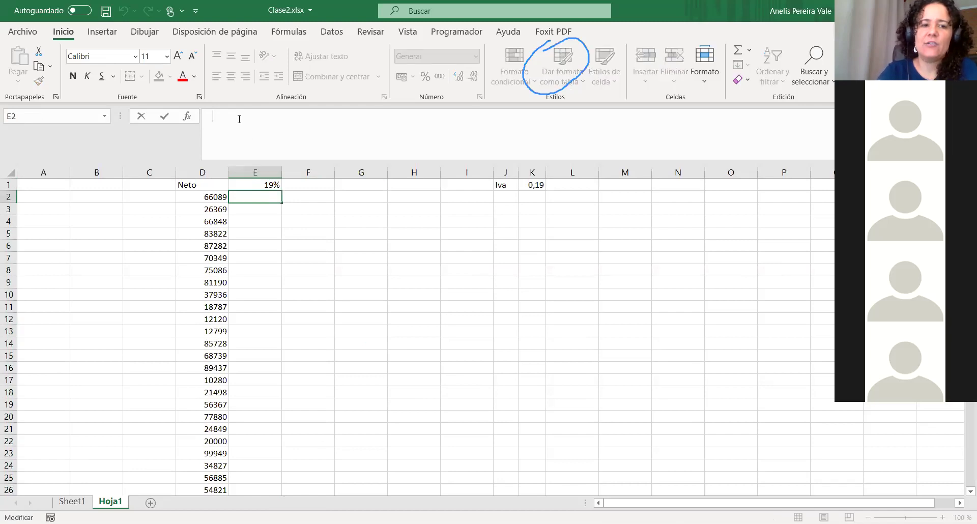
{"action": "left_click", "coordinate": [213, 197]}
{"action": "type", "text": "*"}
{"action": "left_click", "coordinate": [532, 186]}
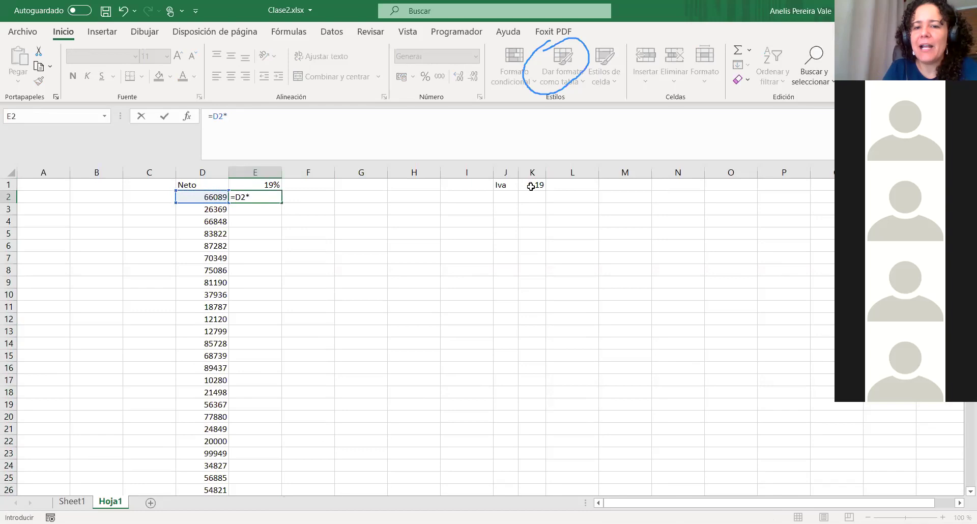
{"action": "key", "text": "Return"}
- Examine the cell references in the E2 formula and the Iva rate cell K1 it points to
{"action": "left_click", "coordinate": [255, 201]}
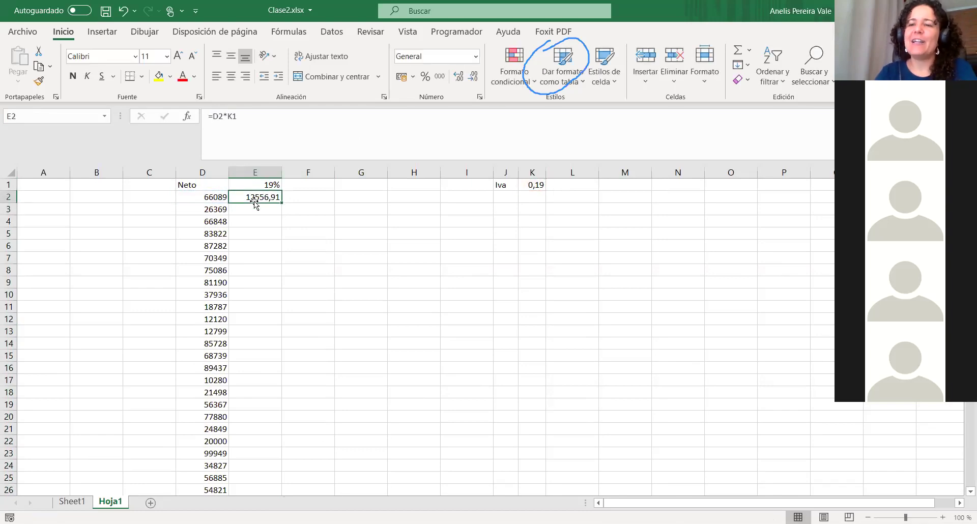
{"action": "left_click_drag", "start_coordinate": [215, 116], "coordinate": [244, 121]}
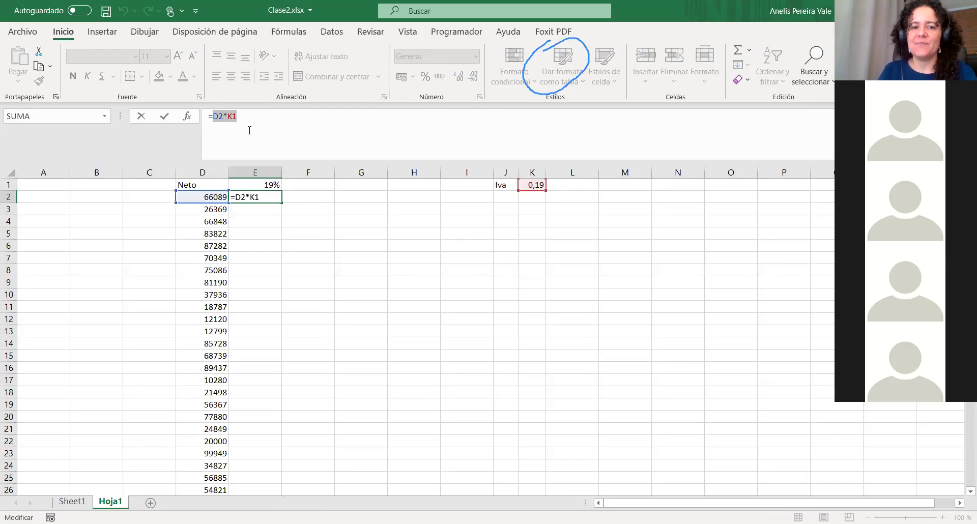
{"action": "left_click", "coordinate": [271, 225]}
{"action": "key", "text": "Escape"}
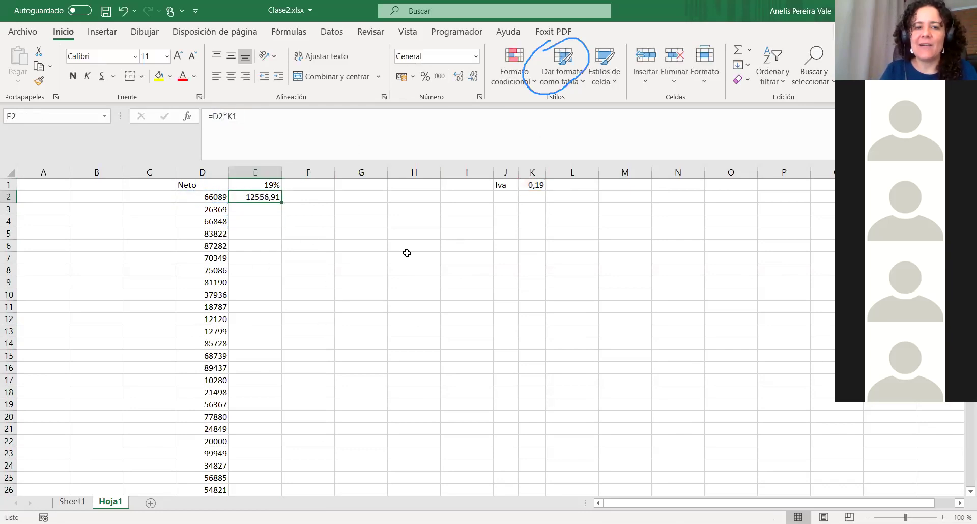
{"action": "left_click", "coordinate": [533, 183]}
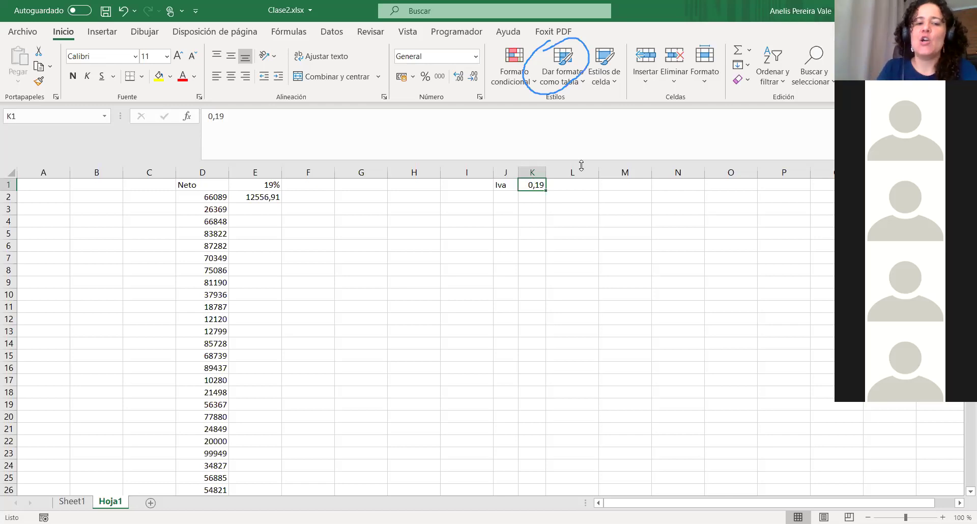
{"action": "left_click", "coordinate": [261, 198]}
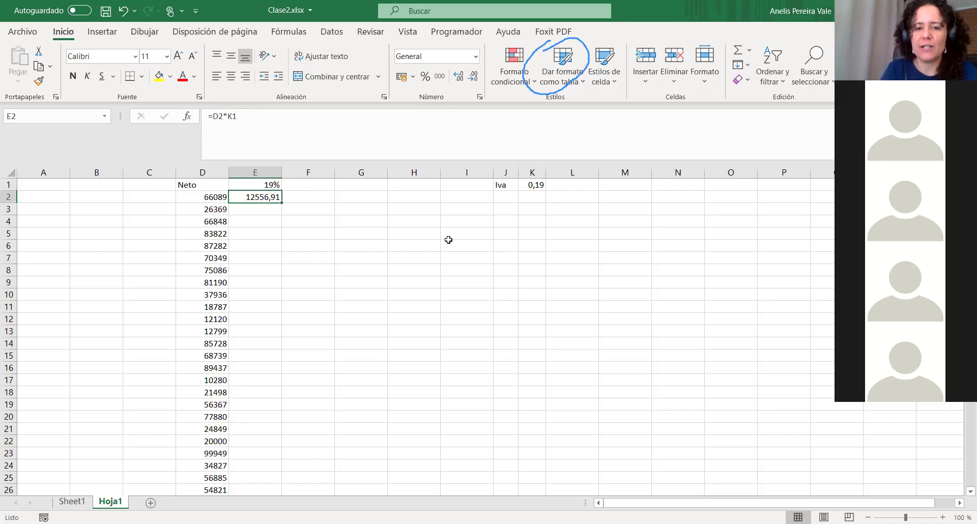
- Write the note "Copiado vertical: permanece fijo la letra, cambia el número" in H3
{"action": "left_click", "coordinate": [410, 212]}
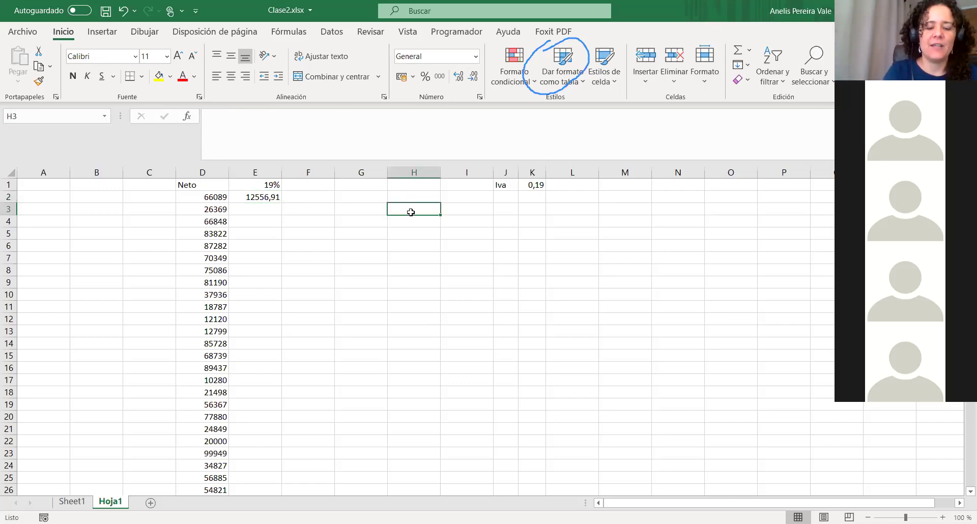
{"action": "type", "text": "Copa"}
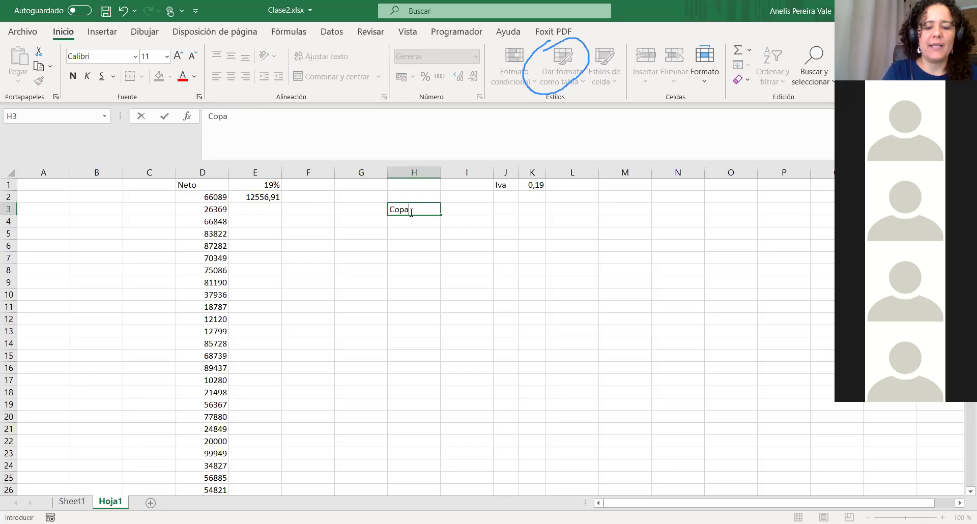
{"action": "key", "text": "BackSpace"}
{"action": "type", "text": "iado vert"}
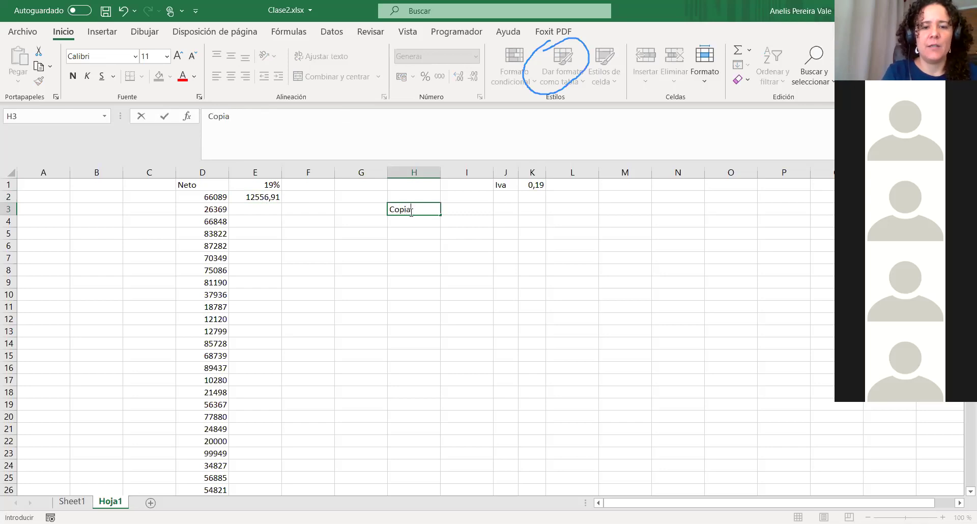
{"action": "type", "text": "icail"}
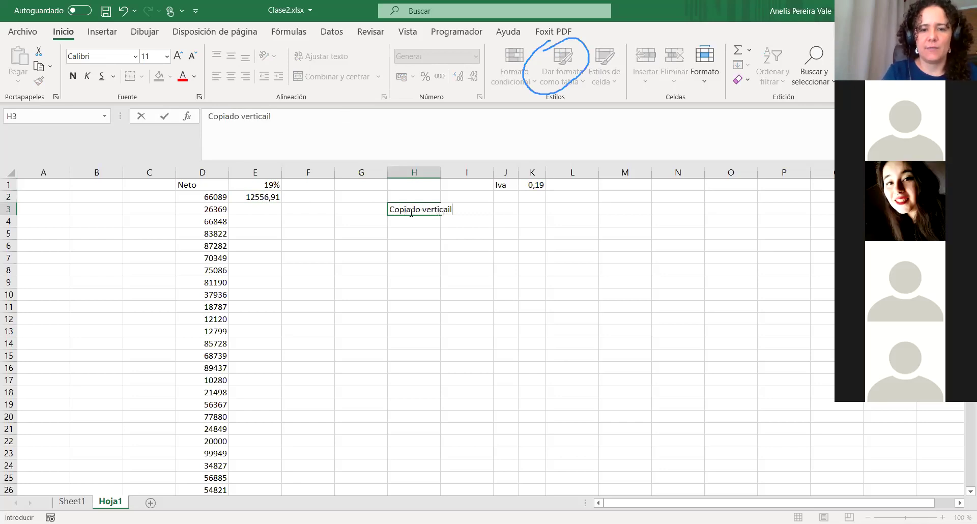
{"action": "key", "text": "BackSpace"}
{"action": "key", "text": "BackSpace"}
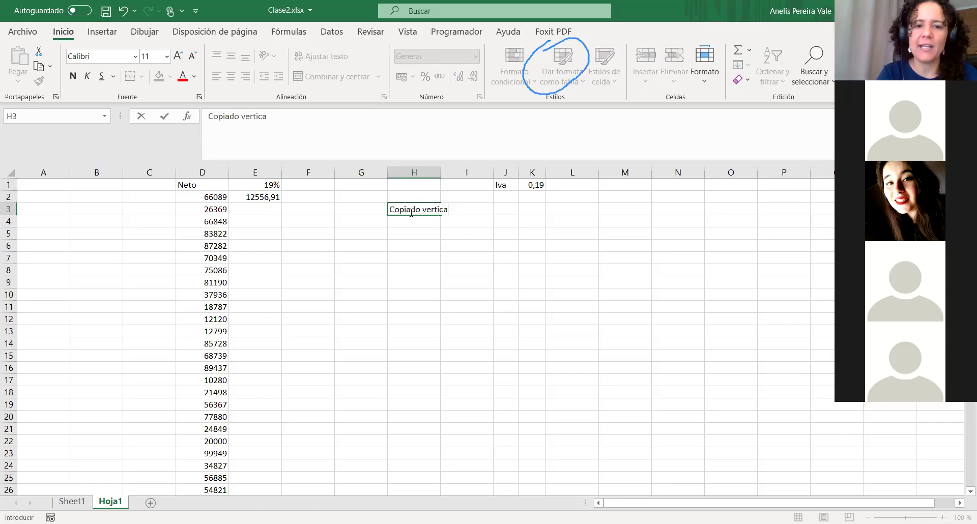
{"action": "type", "text": "l: permanece fijo la letra, cambia el número"}
{"action": "key", "text": "Return"}
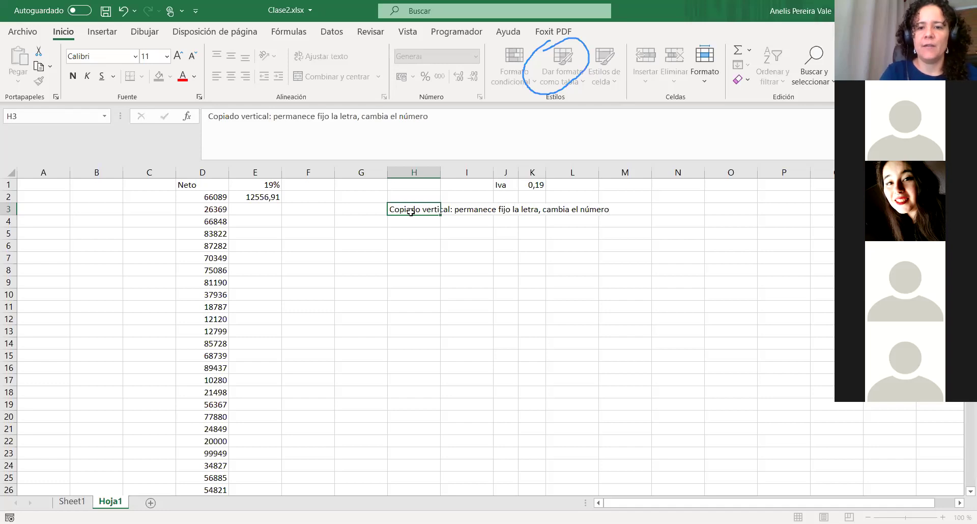
- Write the note "copiado horizontal: permanece fijo el número y cambia la letra" in H4
{"action": "type", "text": "copiado"}
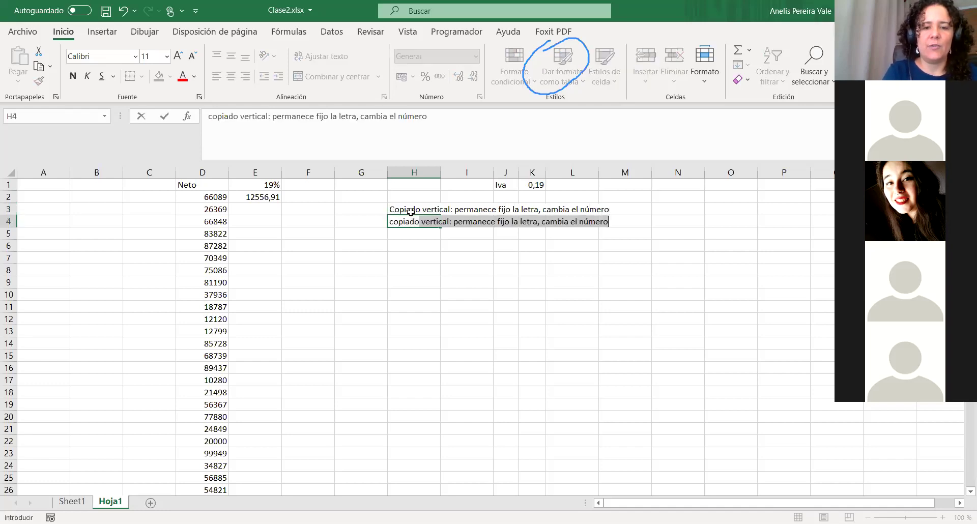
{"action": "type", "text": " horizontal: p"}
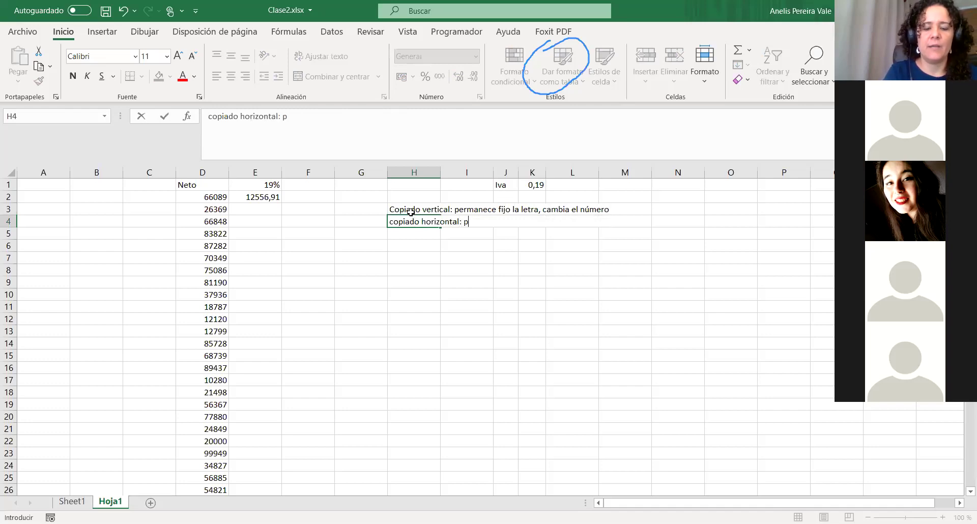
{"action": "type", "text": "ermanece fijo "}
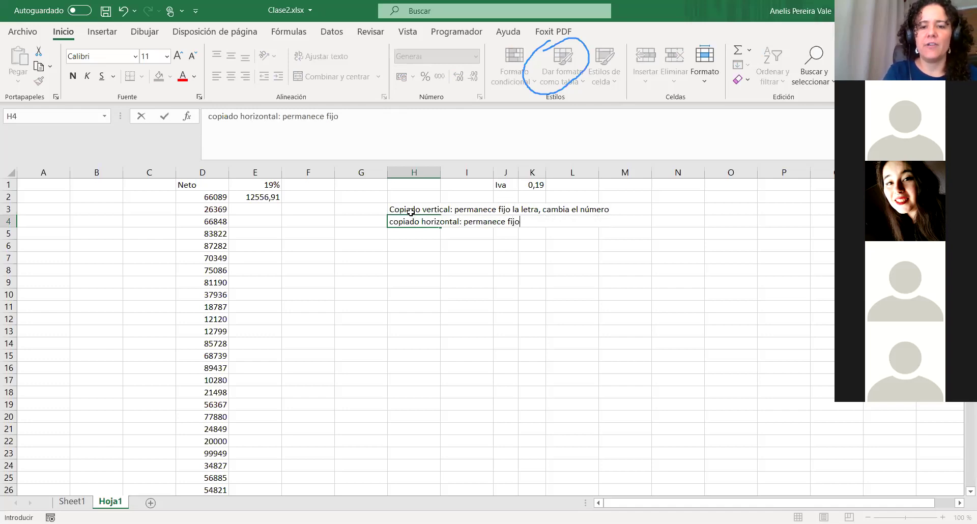
{"action": "type", "text": "el n"}
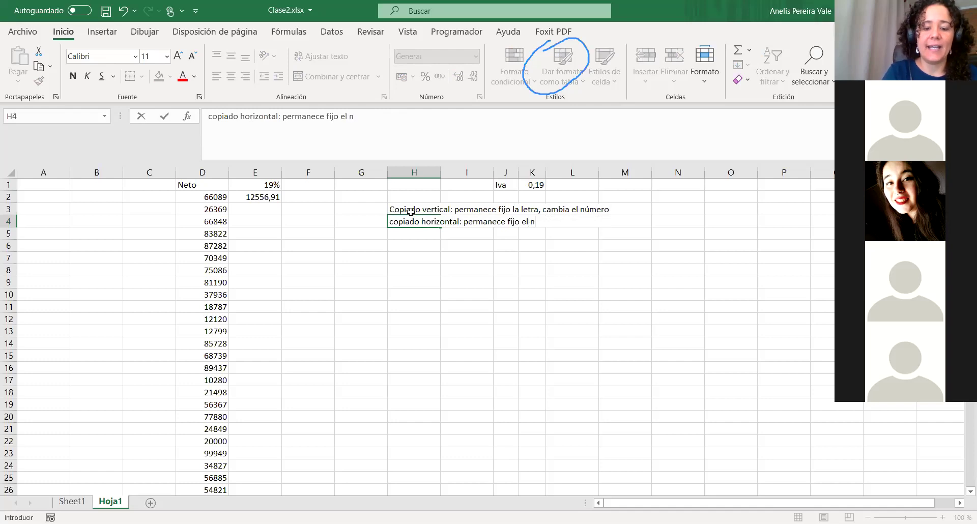
{"action": "type", "text": "úmero y "}
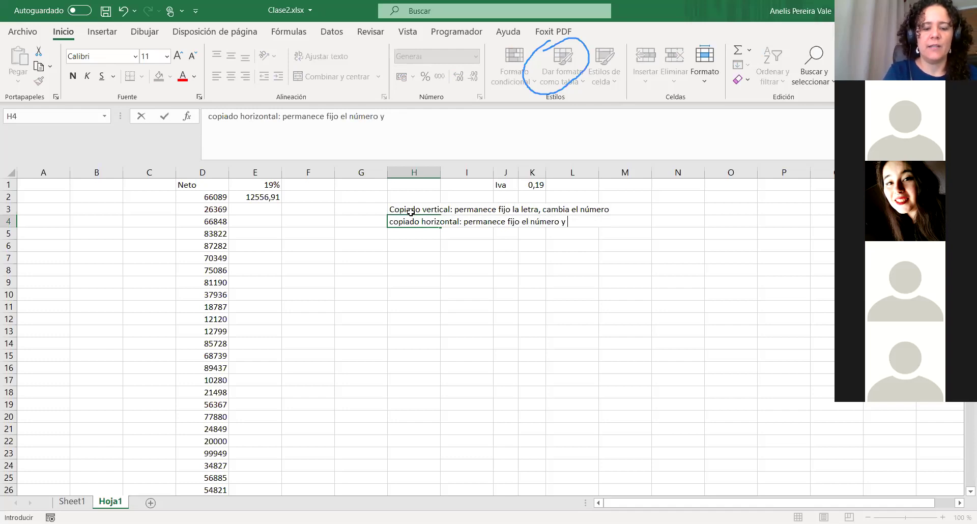
{"action": "type", "text": "cambia la letra"}
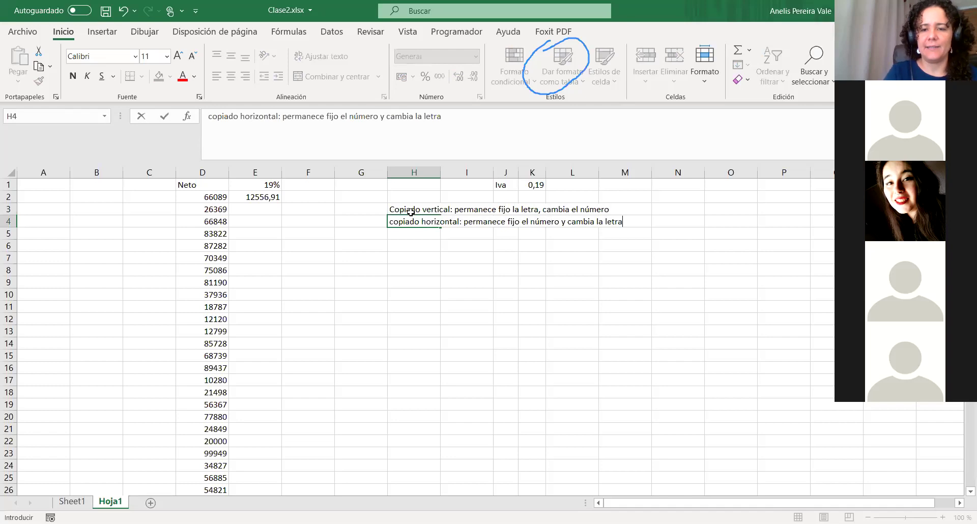
{"action": "key", "text": "Return"}
- Fill the =D2*K1 formula from E2 down to E8 and examine the references in the copies from E3 to E7
{"action": "left_click", "coordinate": [257, 198]}
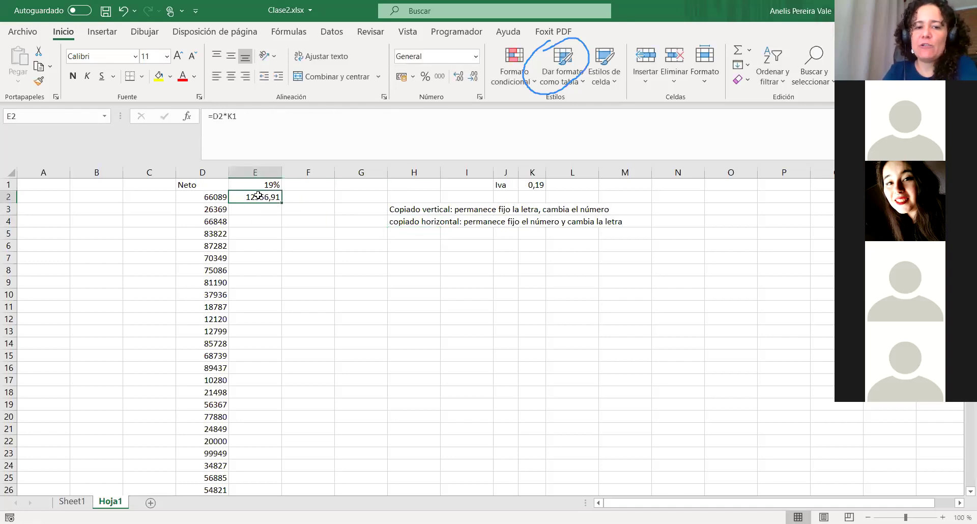
{"action": "left_click_drag", "start_coordinate": [281, 202], "coordinate": [277, 271]}
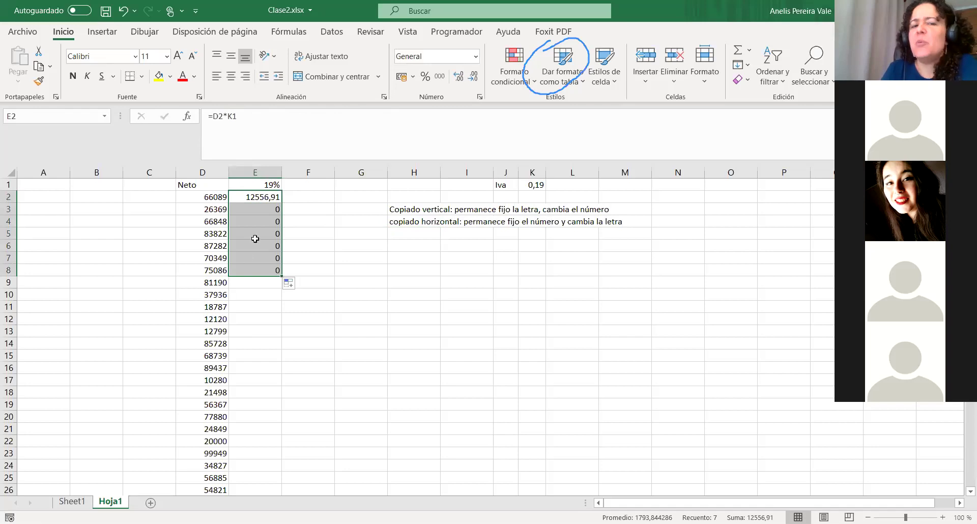
{"action": "left_click", "coordinate": [262, 209]}
{"action": "left_click", "coordinate": [262, 221]}
{"action": "left_click", "coordinate": [264, 233]}
{"action": "left_click", "coordinate": [264, 246]}
{"action": "left_click", "coordinate": [262, 258]}
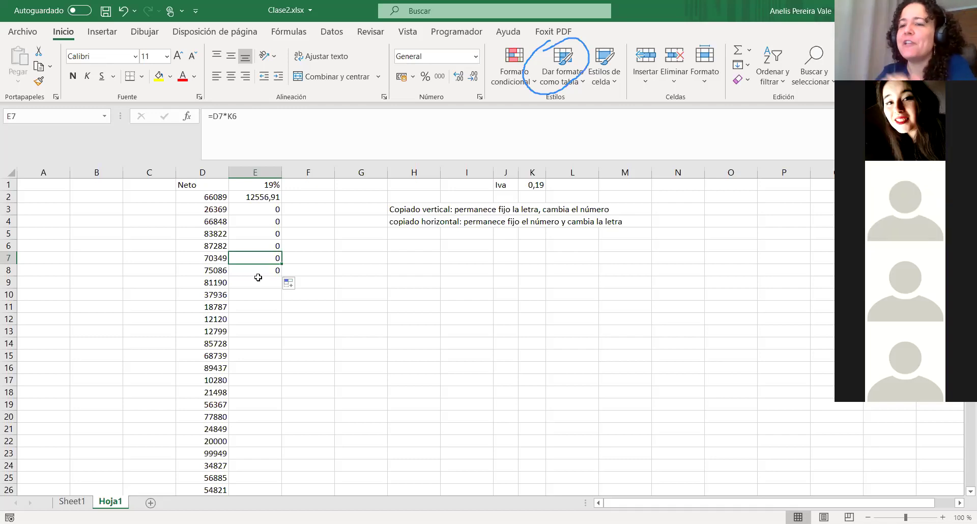
- Compare the Iva rate reference in the original E2 formula with the one in the E3 copy
{"action": "left_click", "coordinate": [254, 197]}
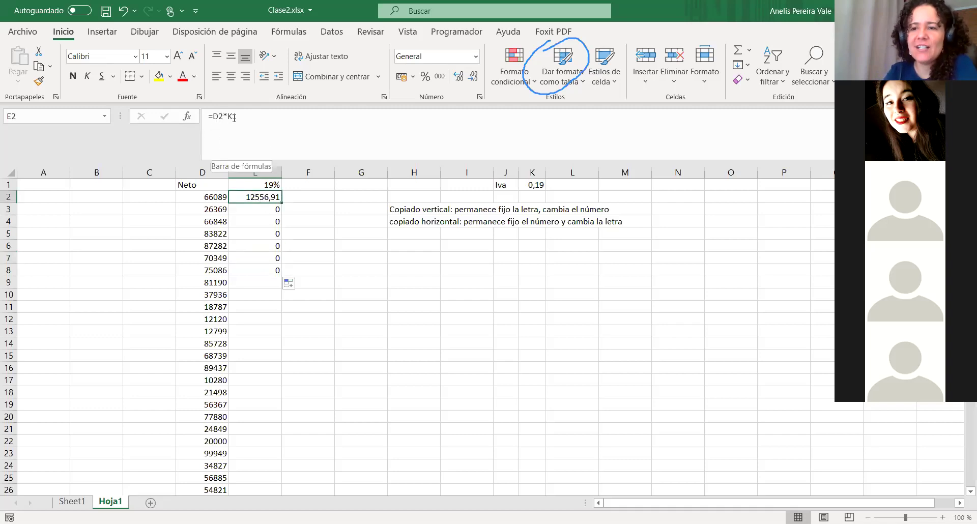
{"action": "left_click", "coordinate": [255, 208]}
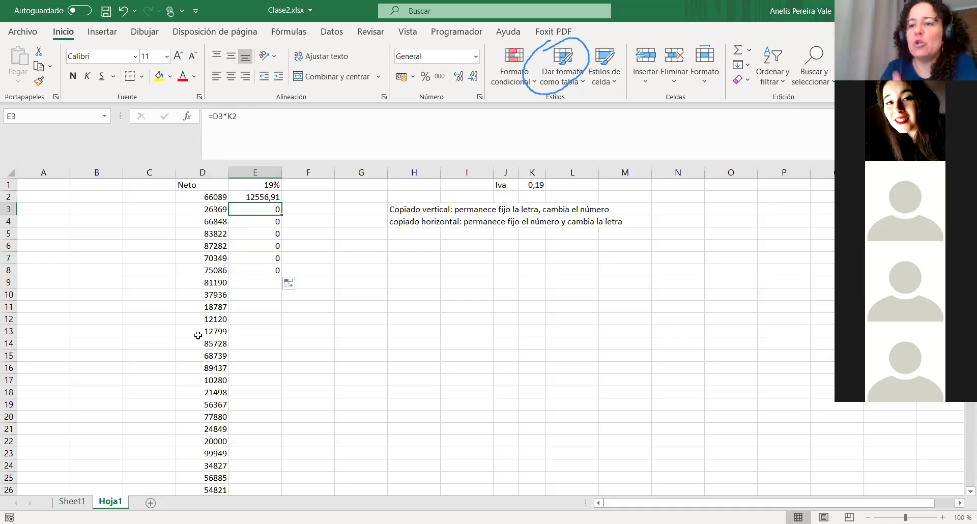
{"action": "left_click", "coordinate": [230, 118]}
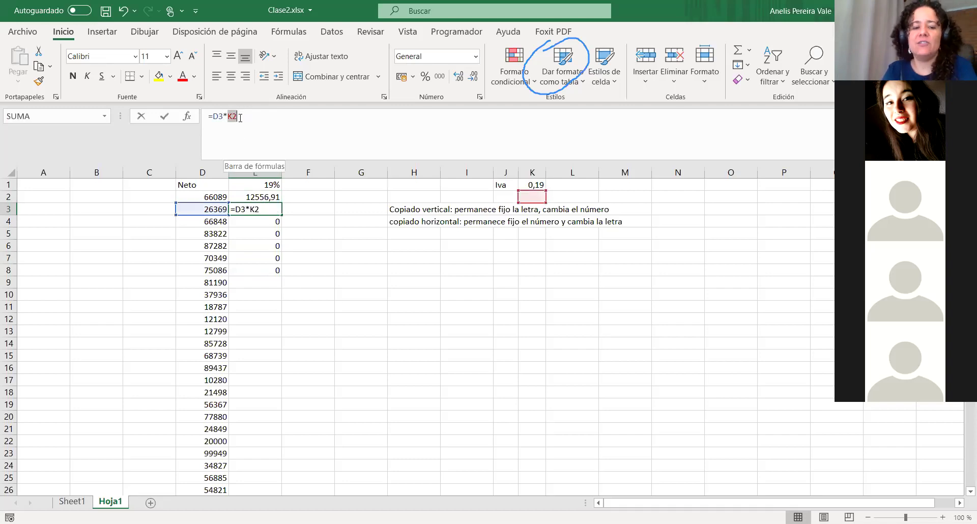
{"action": "key", "text": "Escape"}
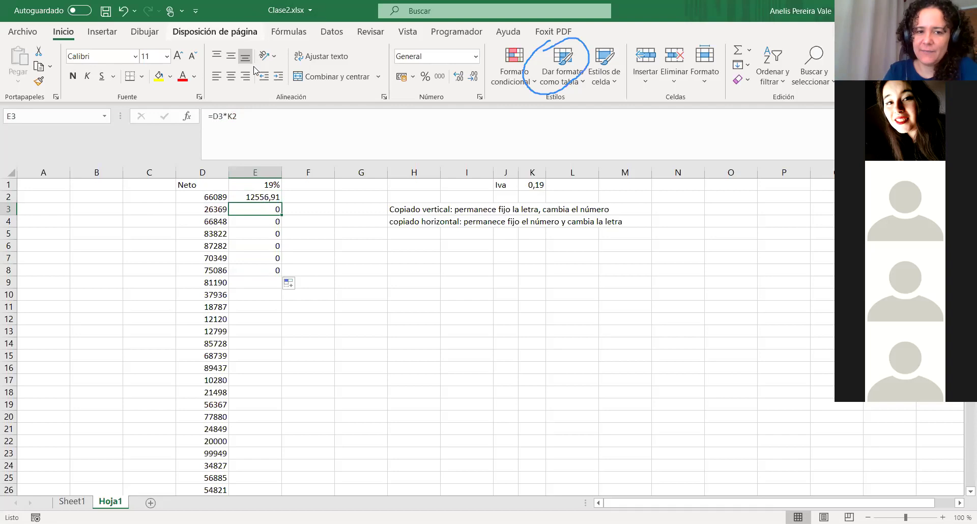
- Make the Iva rate reference in E2 absolute, giving =D2*$K$1, and fill the corrected formula down to E8
{"action": "left_click", "coordinate": [266, 198]}
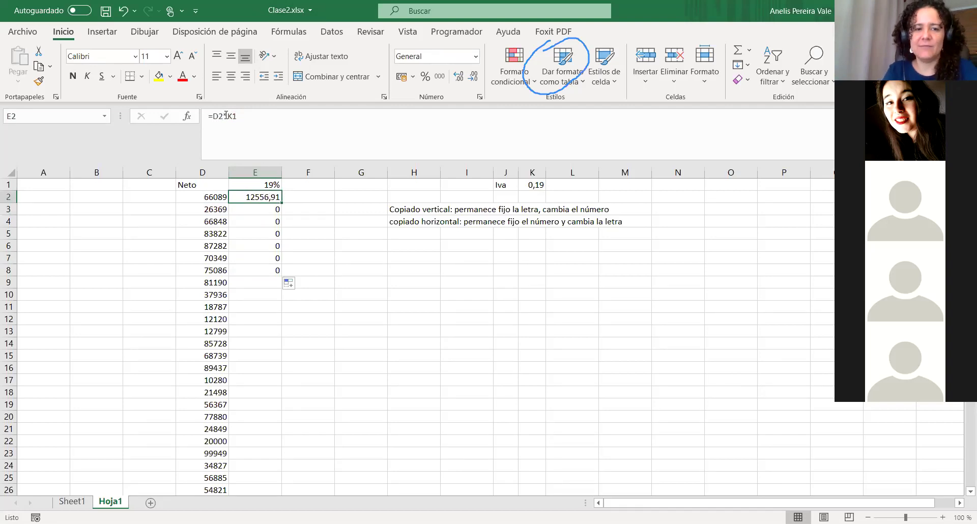
{"action": "left_click", "coordinate": [233, 113]}
{"action": "type", "text": "$"}
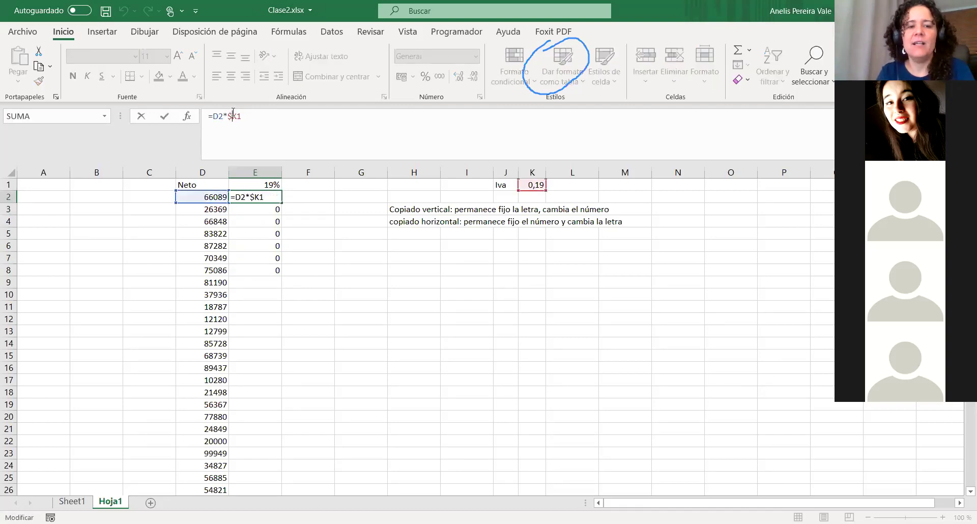
{"action": "key", "text": "Right"}
{"action": "type", "text": "$"}
{"action": "key", "text": "Return"}
{"action": "left_click", "coordinate": [271, 195]}
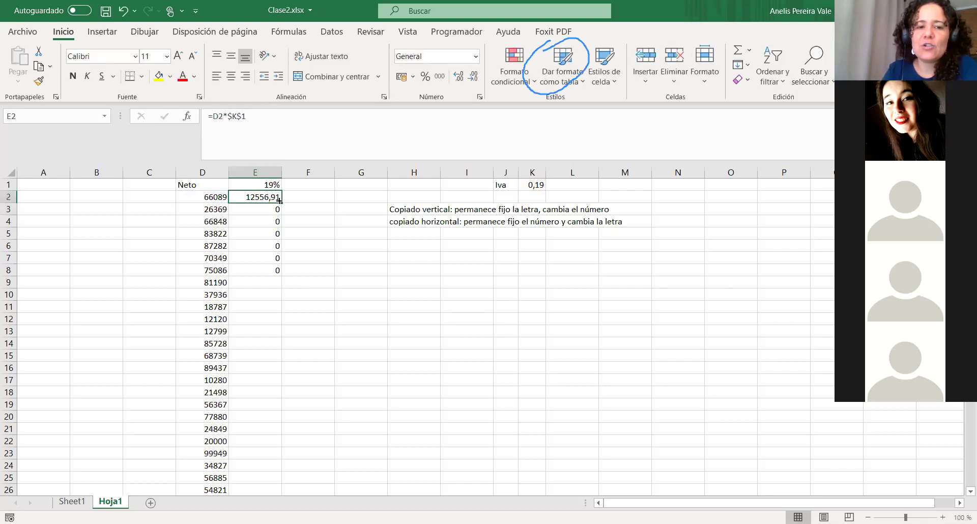
{"action": "double_click", "coordinate": [280, 201]}
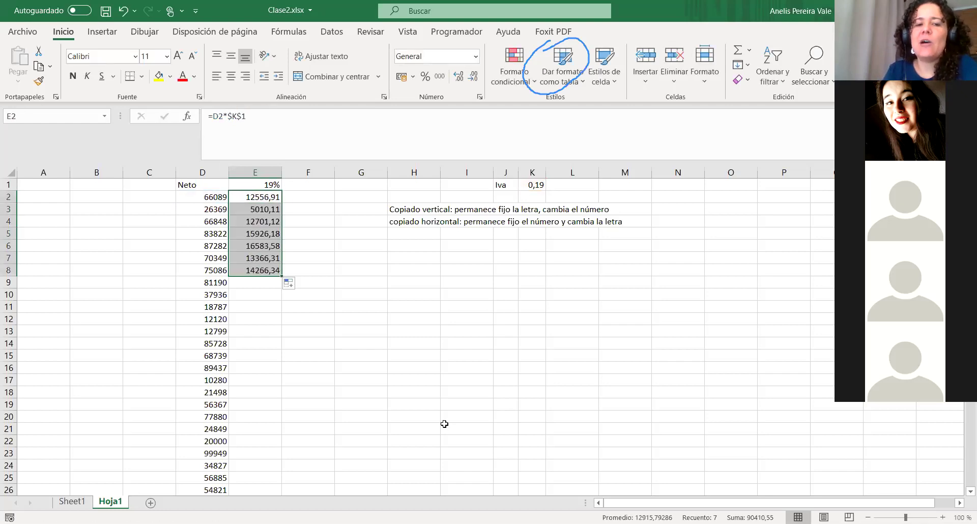
- Examine the formulas in column E from E3 to E8 to check which references change and which stay fixed
{"action": "left_click", "coordinate": [284, 317]}
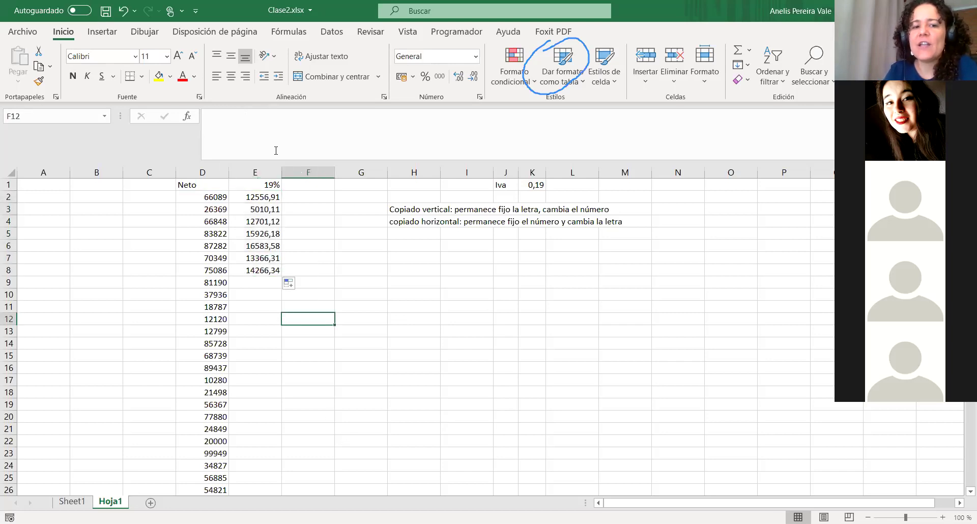
{"action": "left_click", "coordinate": [252, 209]}
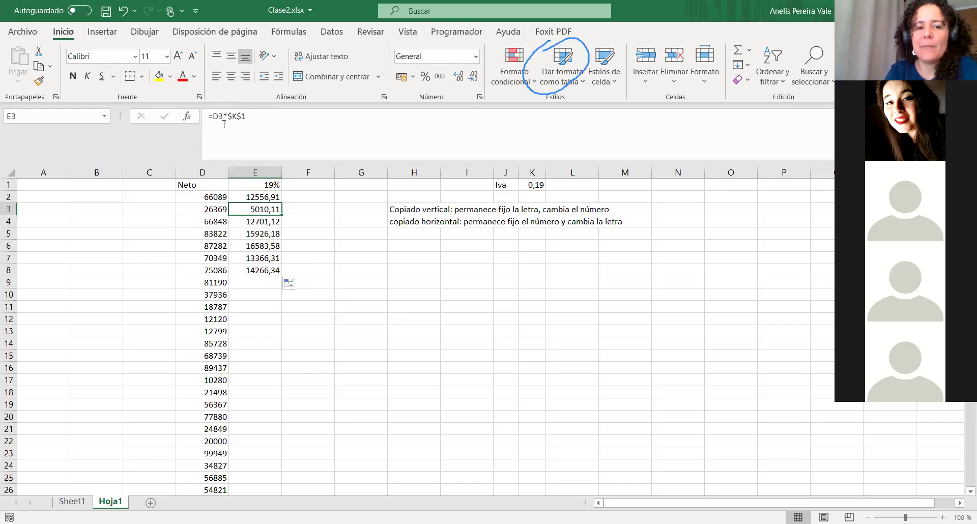
{"action": "key", "text": "Down"}
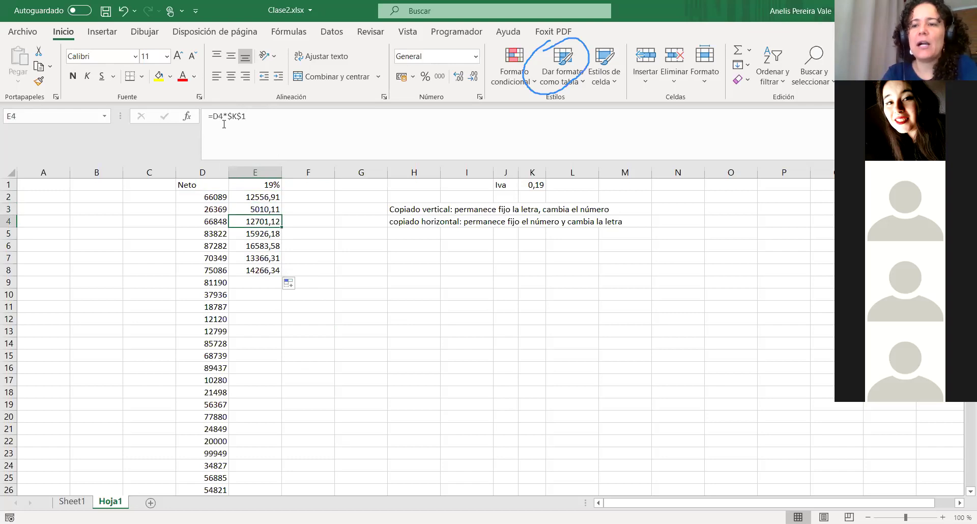
{"action": "key", "text": "Down"}
{"action": "key", "text": "Down"}
{"action": "key", "text": "Down"}
{"action": "key", "text": "Down"}
{"action": "key", "text": "Down"}
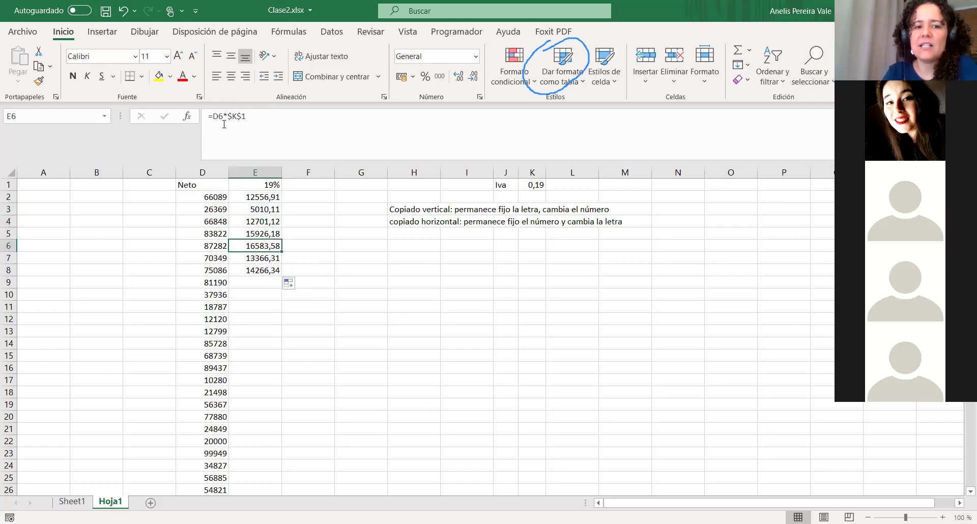
{"action": "left_click", "coordinate": [272, 197]}
- Fill the E8 formula down the rest of column E alongside the remaining Neto values
{"action": "left_click", "coordinate": [277, 273]}
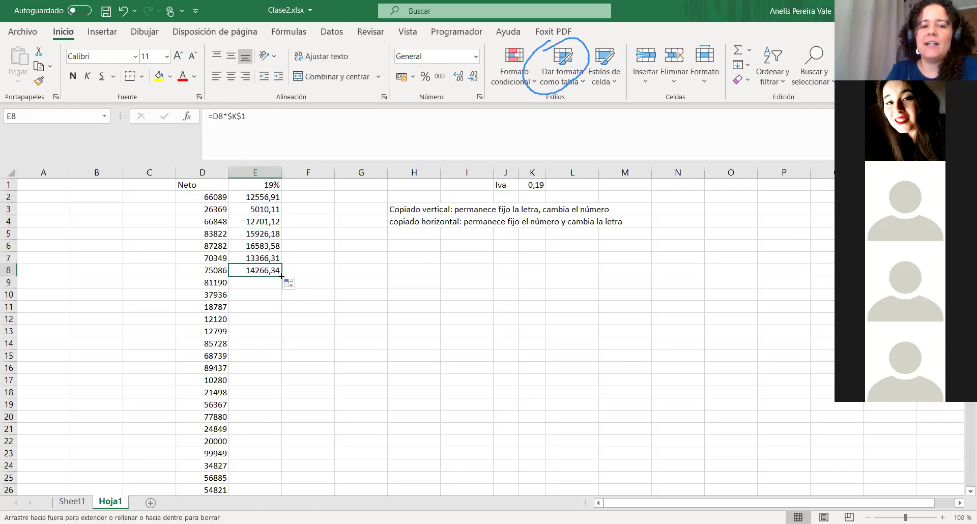
{"action": "double_click", "coordinate": [280, 273]}
{"action": "scroll", "coordinate": [293, 458], "scroll_direction": "down", "scroll_amount": 9}
{"action": "scroll", "coordinate": [322, 398], "scroll_direction": "up", "scroll_amount": 9}
- Examine the absolute reference $K$1 in the E2 formula and the rate cell it points to
{"action": "left_click", "coordinate": [254, 197]}
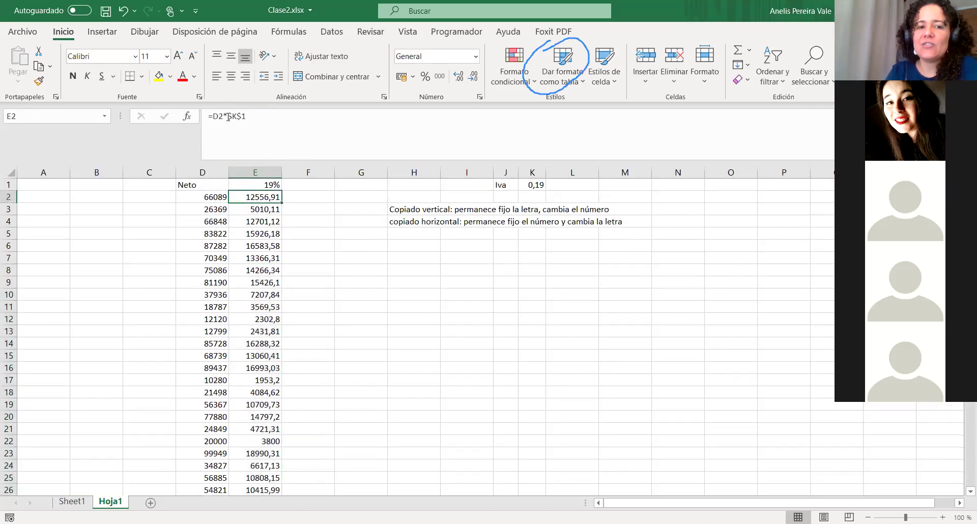
{"action": "double_click", "coordinate": [228, 116]}
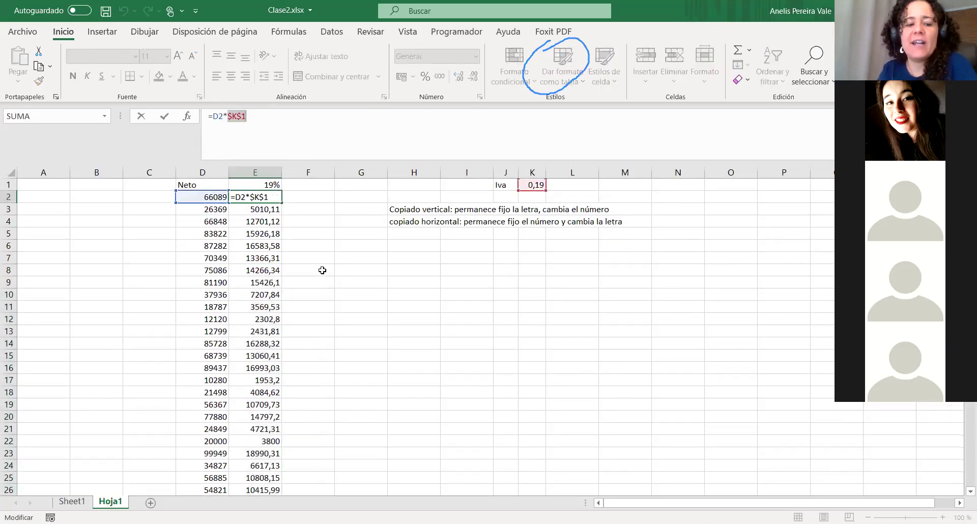
{"action": "key", "text": "Escape"}
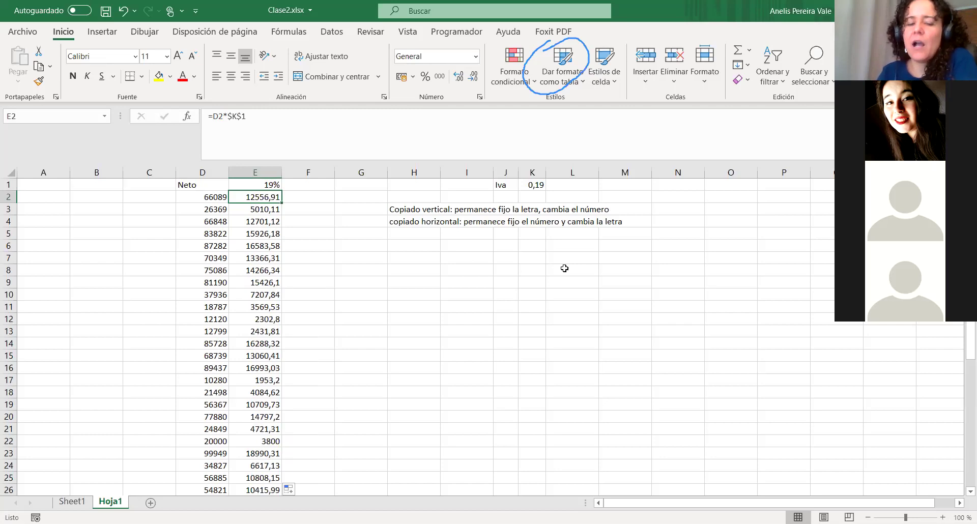
- Copy the Neto and Iva column values from the TABLA VENTAS table on Sheet1
{"action": "left_click", "coordinate": [84, 502]}
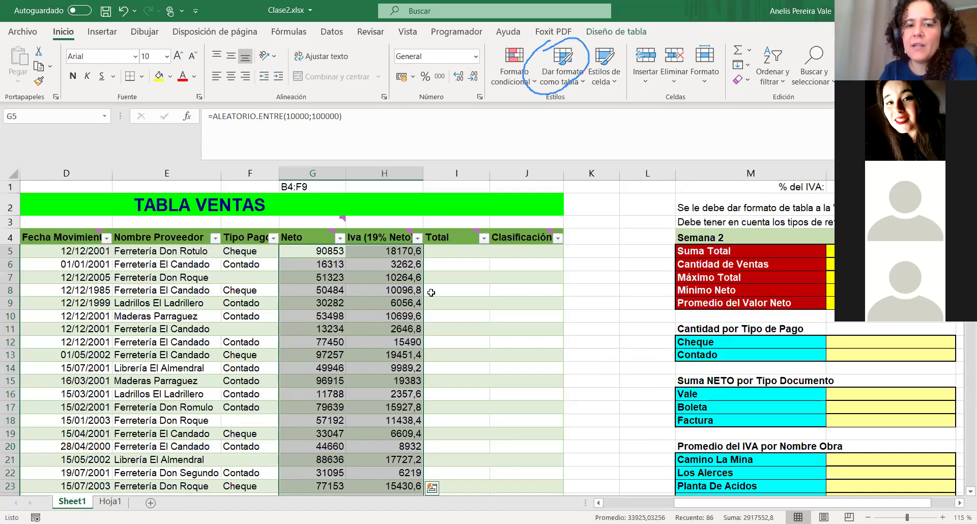
{"action": "right_click", "coordinate": [365, 290]}
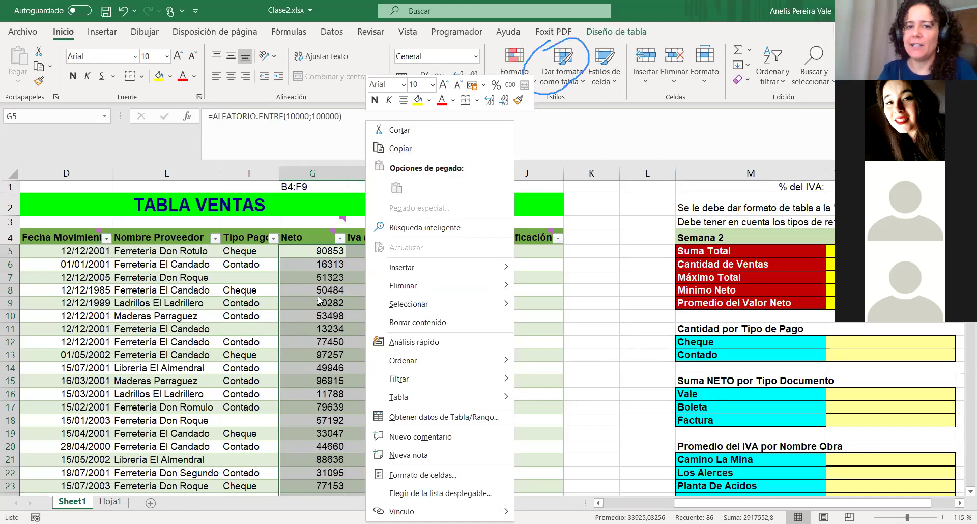
{"action": "left_click", "coordinate": [409, 149]}
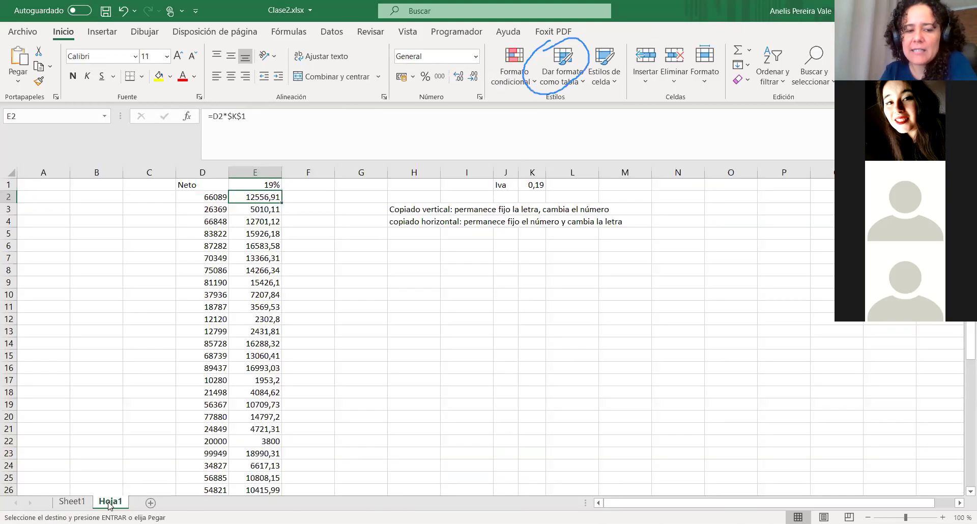
- Add a blank worksheet after Hoja1 and select D2 on it as the destination for the copied data
{"action": "left_click", "coordinate": [109, 502]}
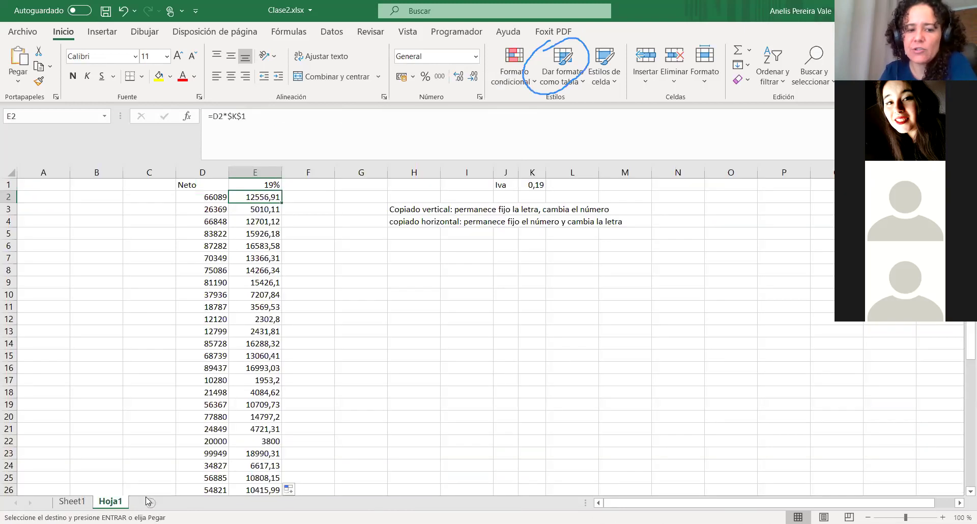
{"action": "key", "text": "shift+F11"}
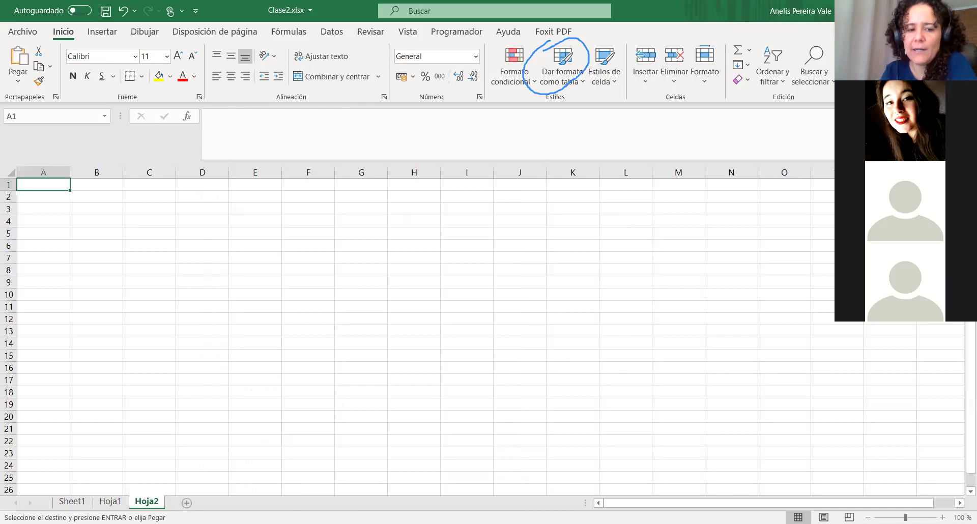
{"action": "left_click", "coordinate": [244, 198]}
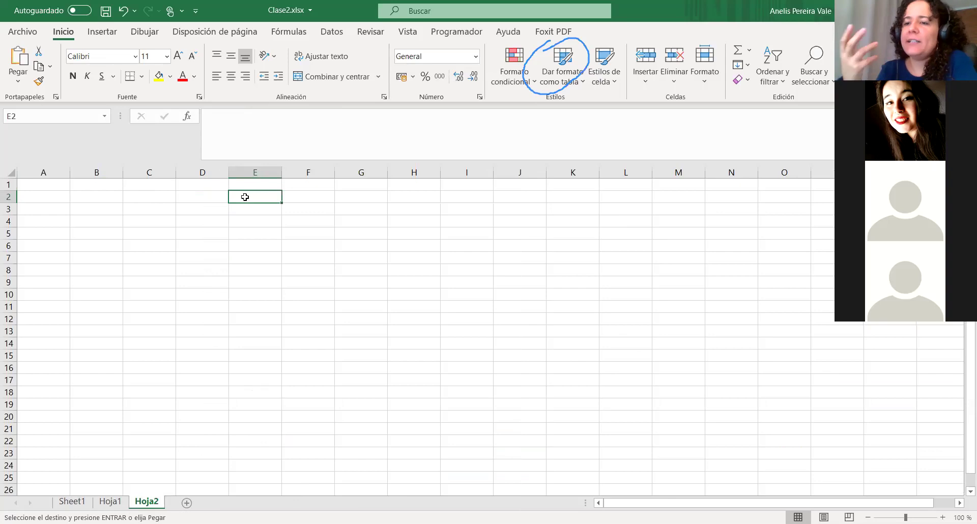
{"action": "left_click", "coordinate": [180, 198]}
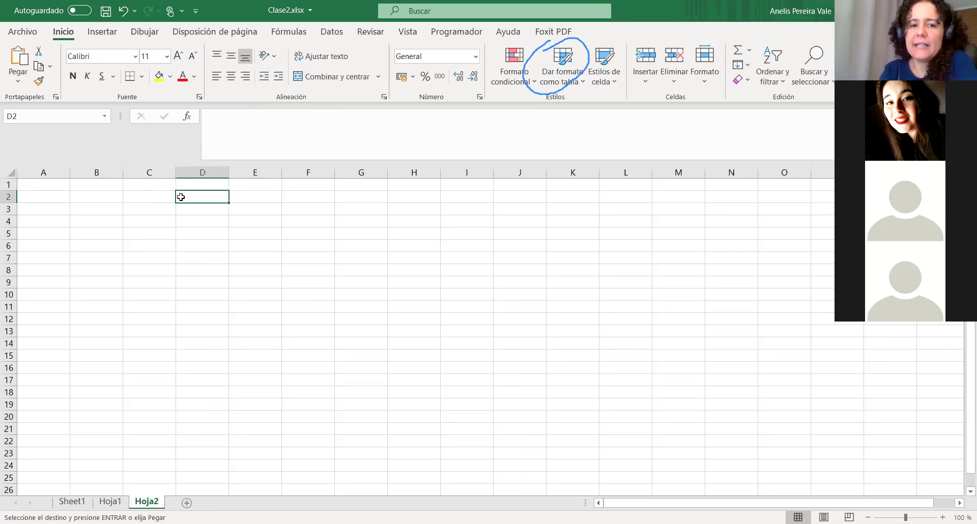
- Paste the copied Neto and Iva data as values only on Hoja2 starting at C3, and check several pasted Iva cells
{"action": "right_click", "coordinate": [211, 207]}
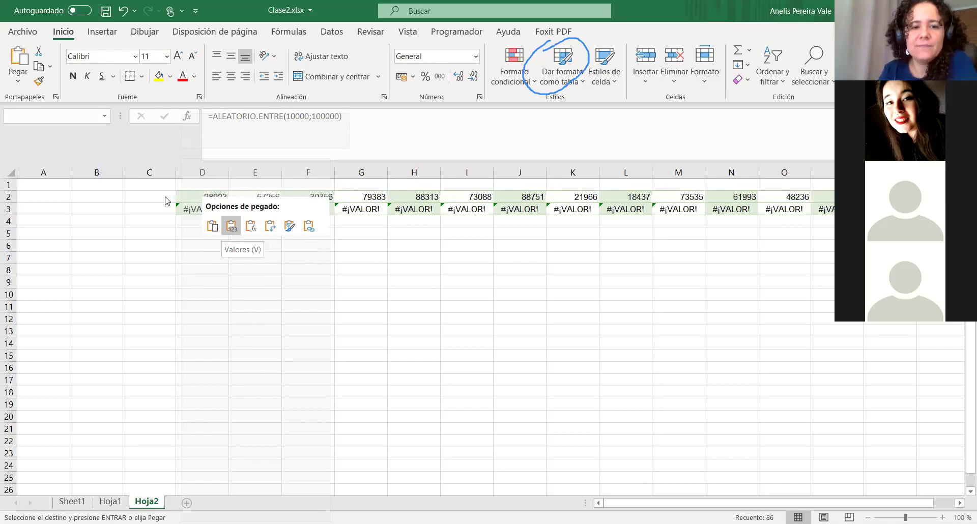
{"action": "left_click", "coordinate": [158, 212]}
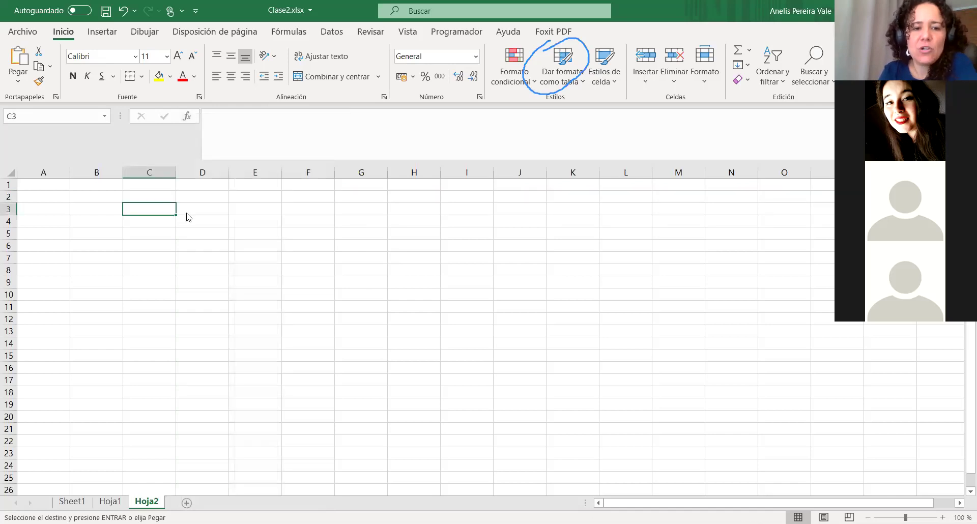
{"action": "right_click", "coordinate": [213, 211]}
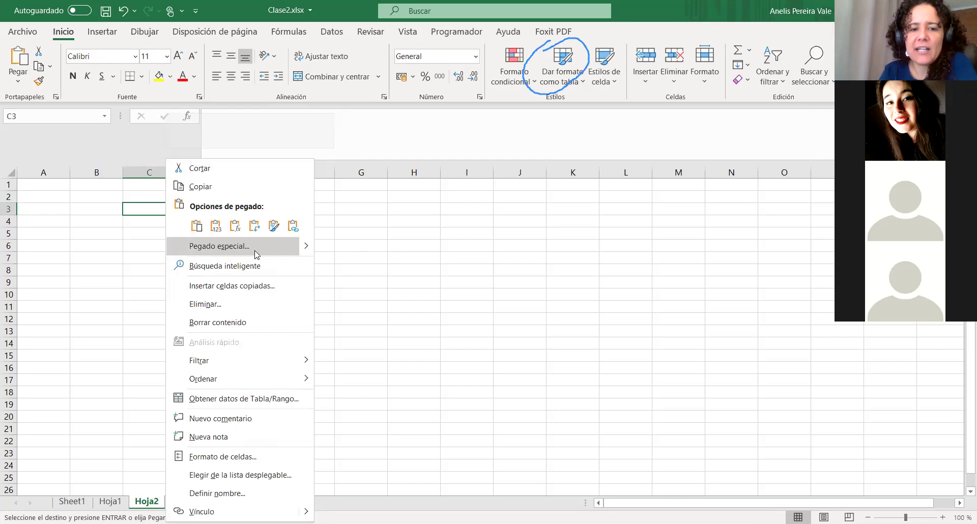
{"action": "mouse_move", "coordinate": [305, 252]}
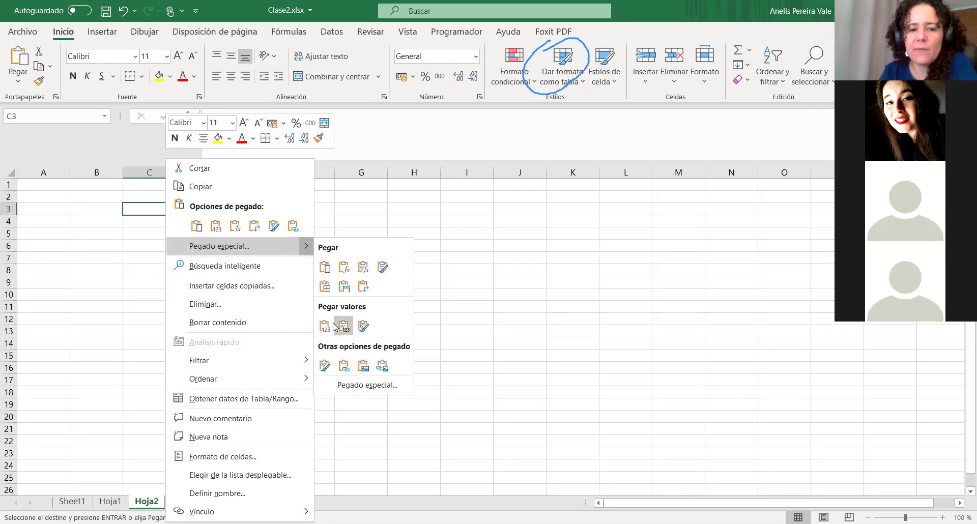
{"action": "left_click", "coordinate": [329, 329]}
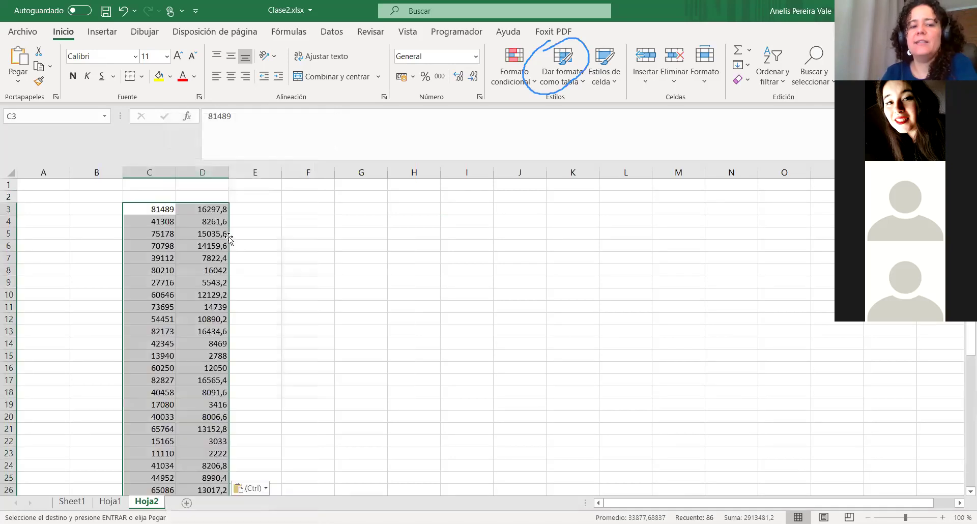
{"action": "left_click", "coordinate": [194, 213]}
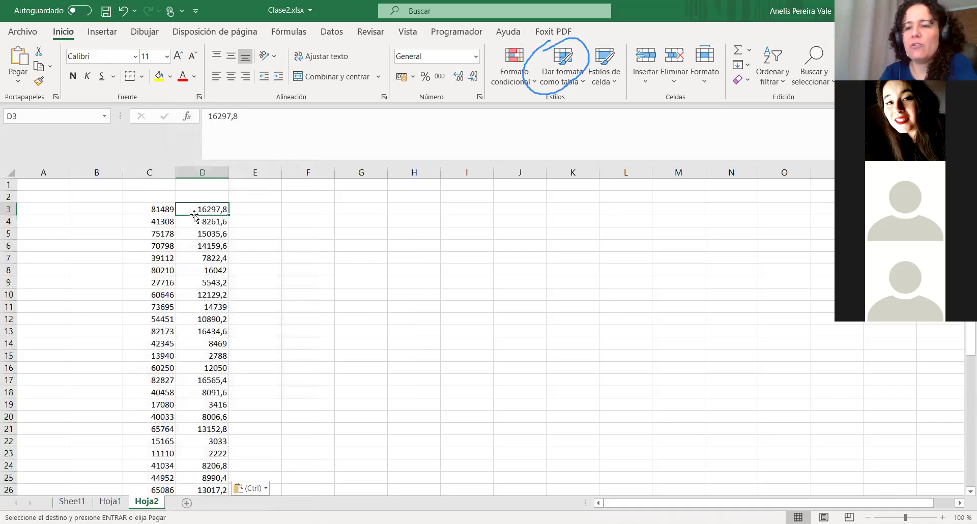
{"action": "left_click", "coordinate": [197, 246]}
{"action": "left_click", "coordinate": [202, 335]}
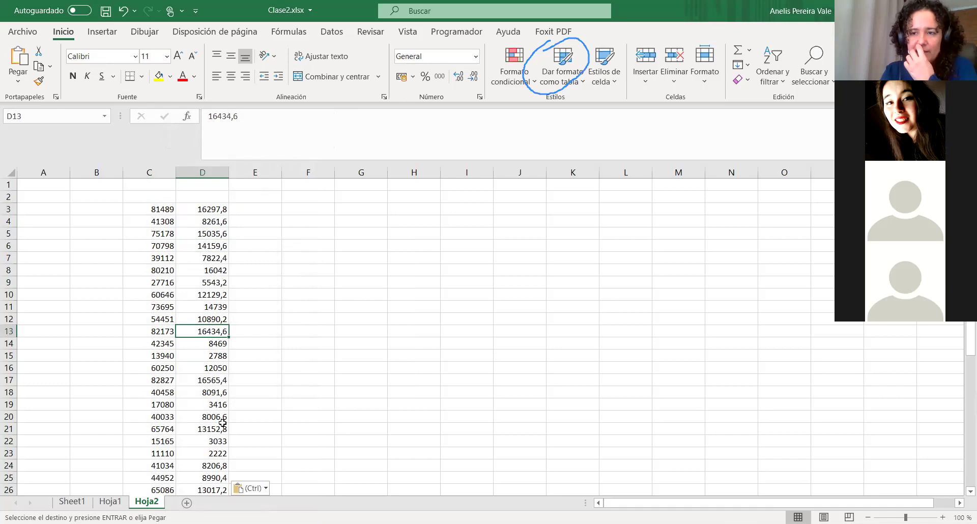
- Return to Hoja1 and examine the relative D2 reference in the E2 formula and the results in column E
{"action": "left_click", "coordinate": [110, 502]}
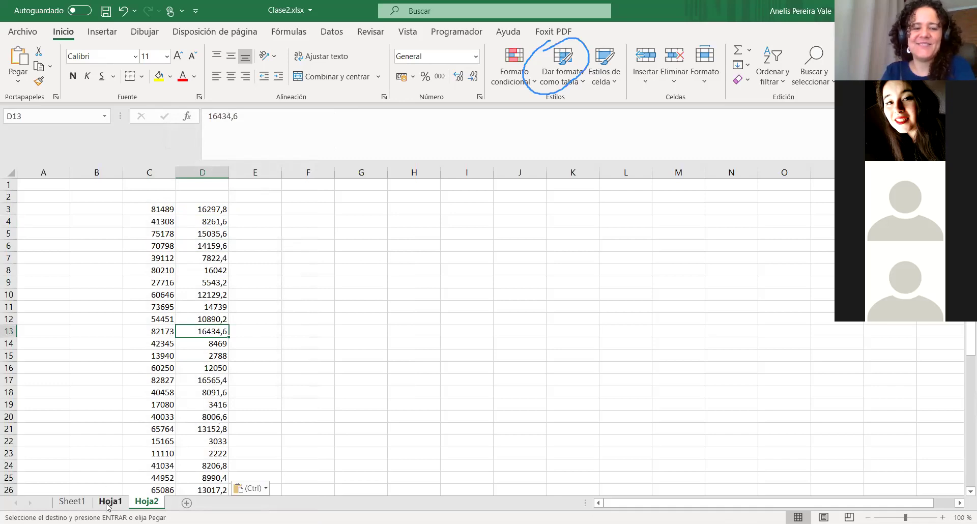
{"action": "left_click", "coordinate": [411, 295]}
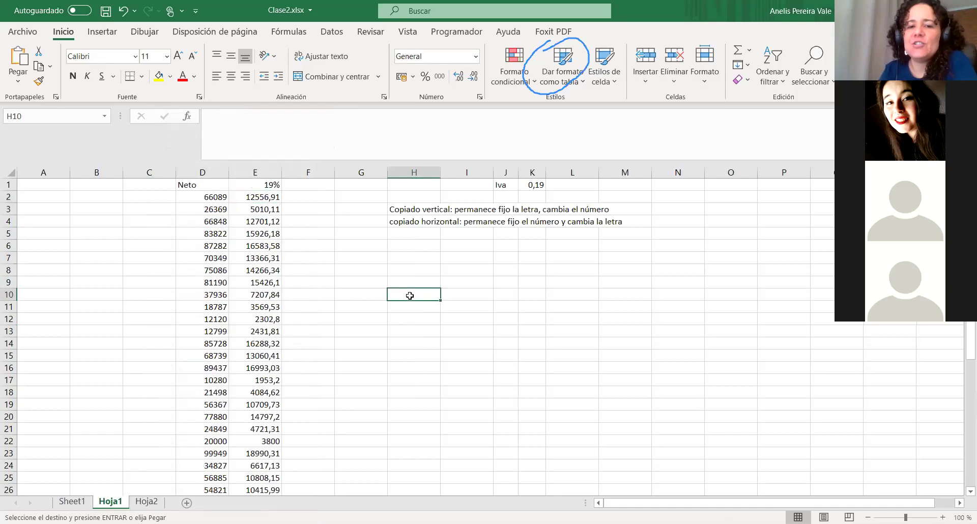
{"action": "left_click", "coordinate": [258, 198]}
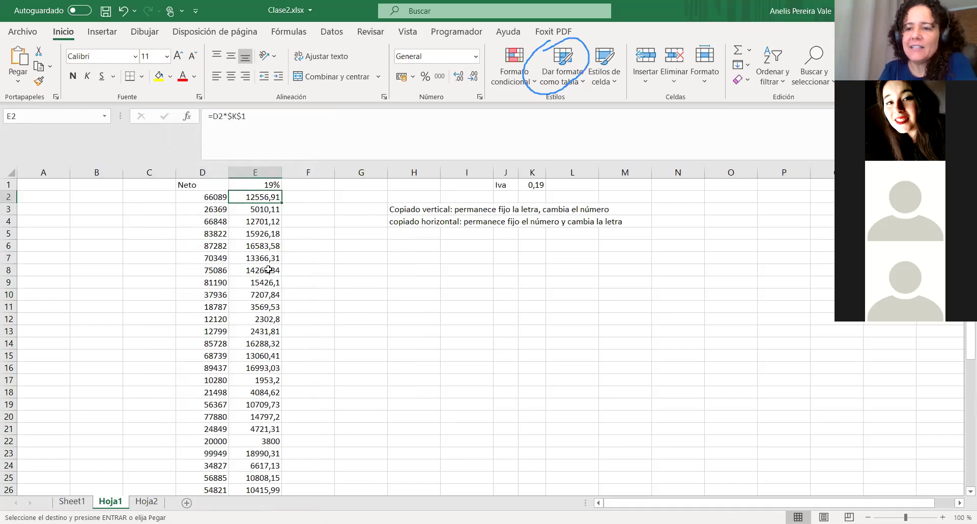
{"action": "double_click", "coordinate": [218, 116]}
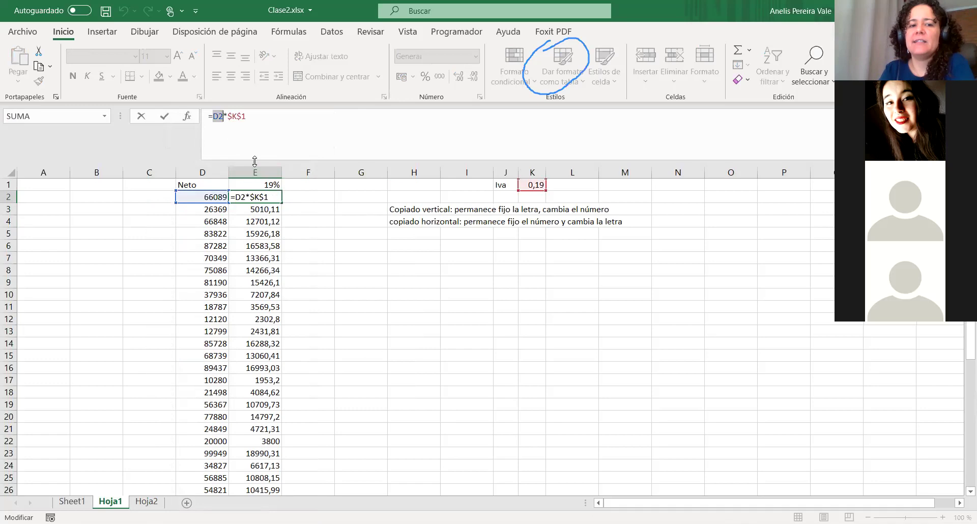
{"action": "key", "text": "Escape"}
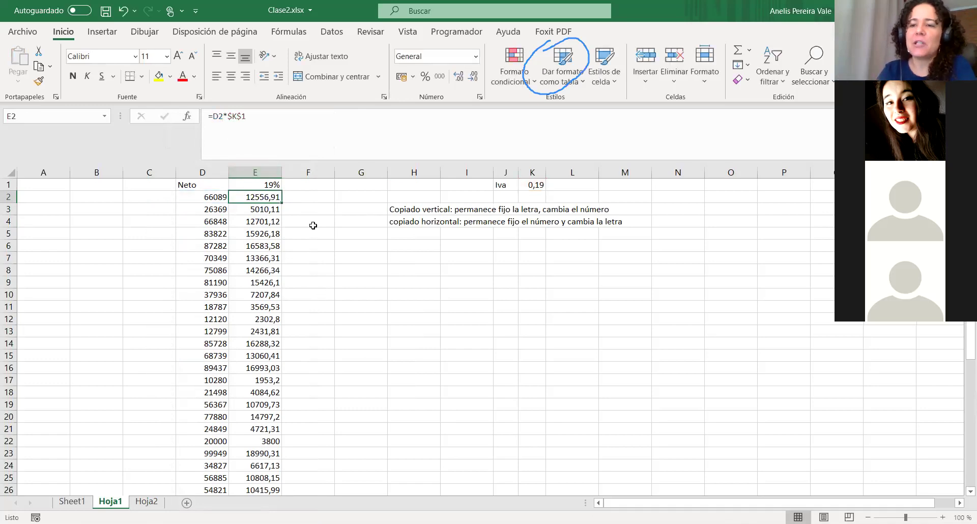
{"action": "left_click", "coordinate": [254, 172]}
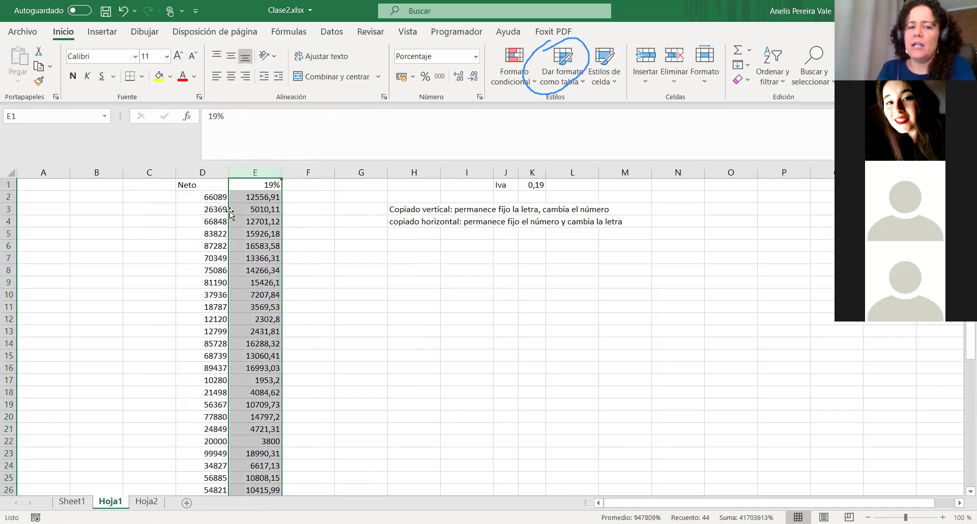
{"action": "left_click", "coordinate": [294, 228]}
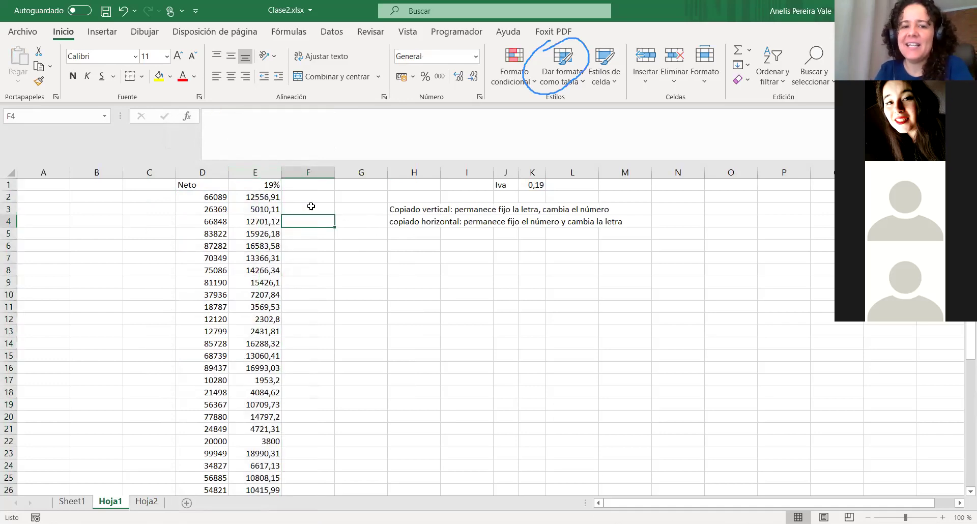
- Add a second rate by entering 20% as the header in F1 and 0,20 in L1
{"action": "left_click", "coordinate": [303, 188]}
{"action": "type", "text": "20"}
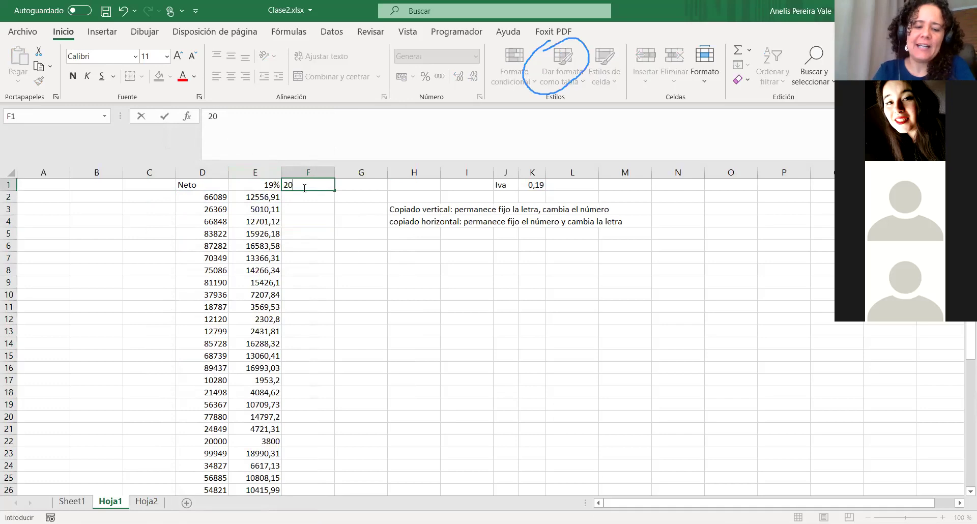
{"action": "type", "text": "%"}
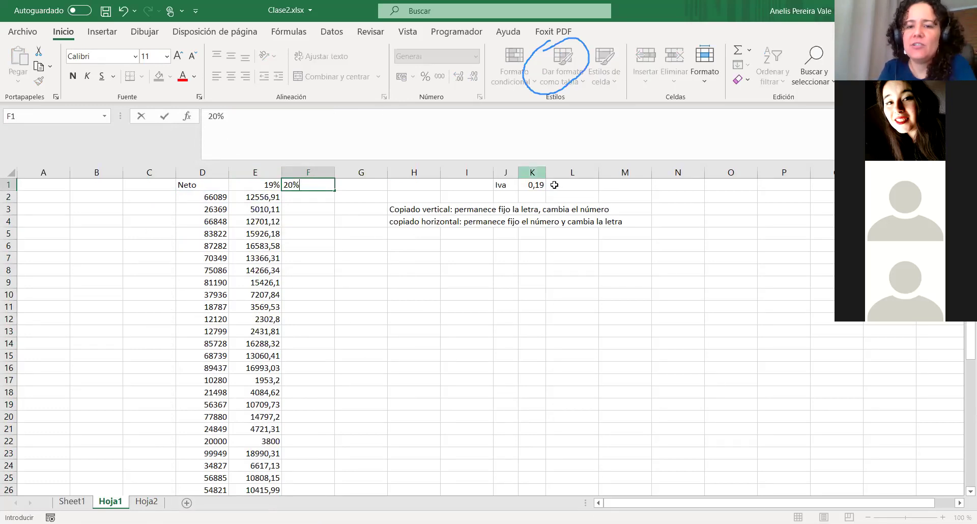
{"action": "left_click", "coordinate": [585, 185]}
{"action": "type", "text": "0,20"}
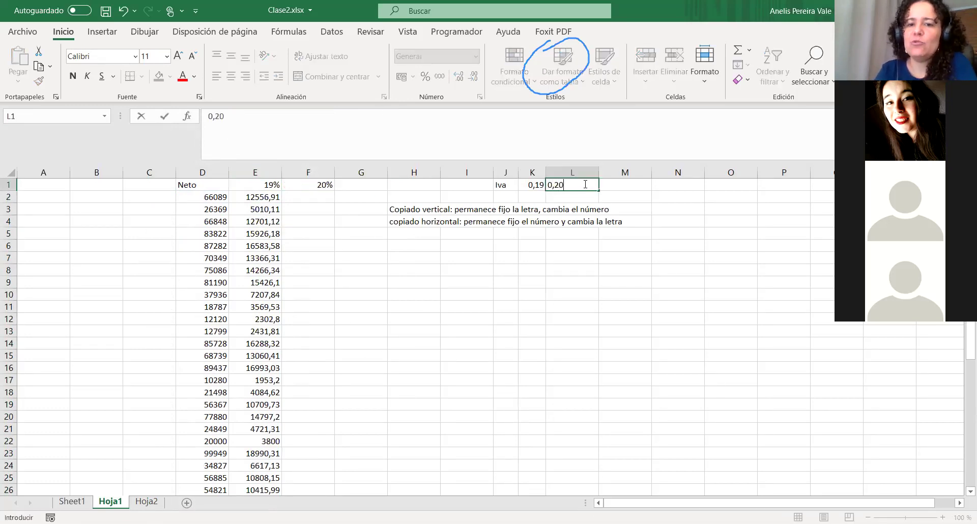
{"action": "left_click", "coordinate": [571, 257]}
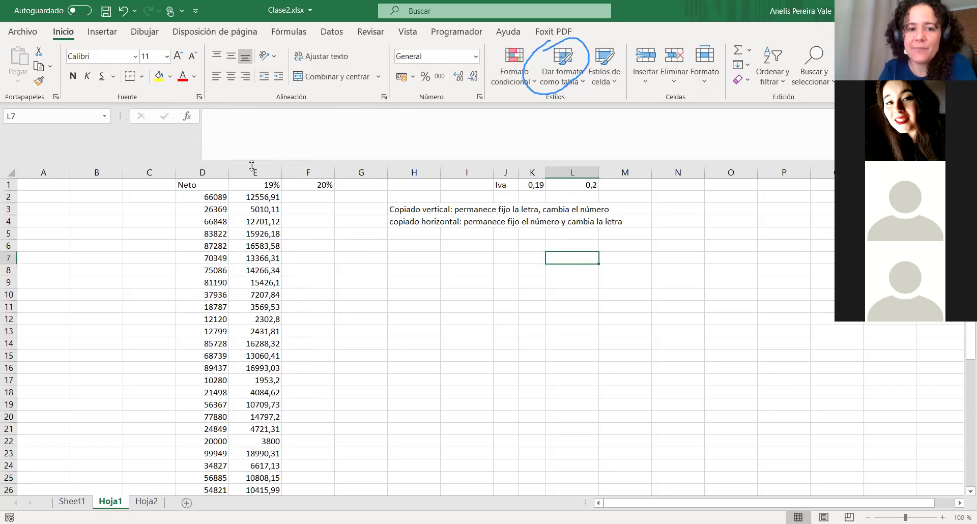
- Clear the IVA results below E2 and fill the E2 formula across to F2
{"action": "mouse_move", "coordinate": [262, 209]}
{"action": "left_mouse_down"}
{"action": "mouse_move", "coordinate": [262, 478]}
{"action": "mouse_move", "coordinate": [280, 486]}
{"action": "mouse_move", "coordinate": [226, 294]}
{"action": "mouse_move", "coordinate": [241, 178]}
{"action": "mouse_move", "coordinate": [266, 193]}
{"action": "left_mouse_up"}
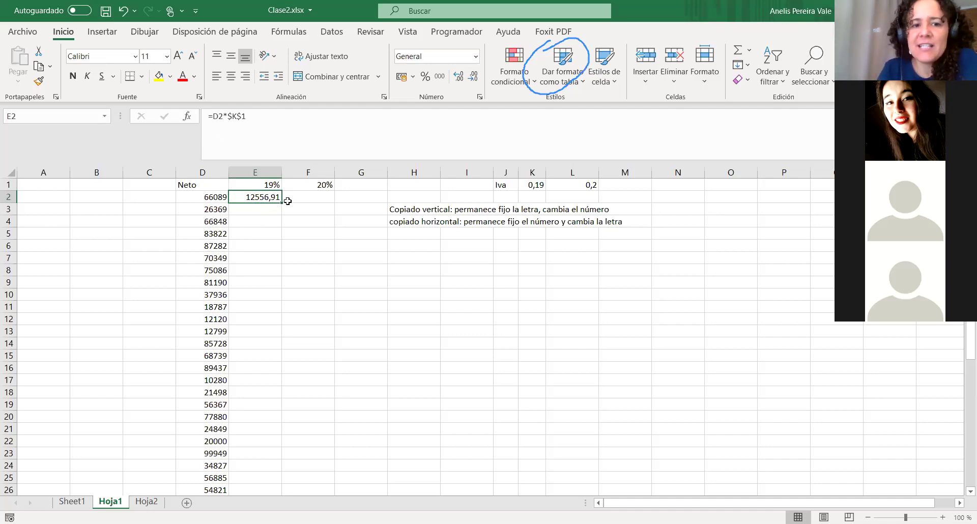
{"action": "left_click", "coordinate": [308, 199]}
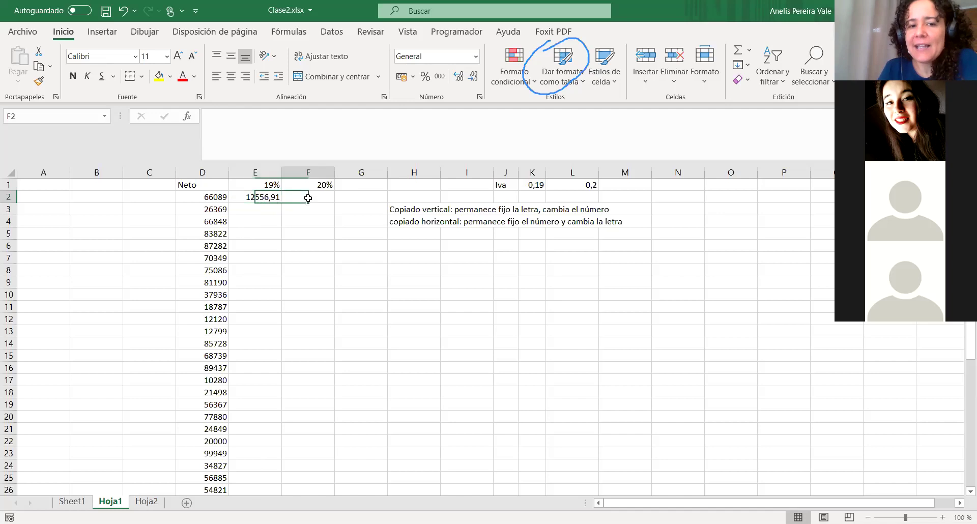
{"action": "left_click", "coordinate": [567, 185]}
{"action": "double_click", "coordinate": [566, 184]}
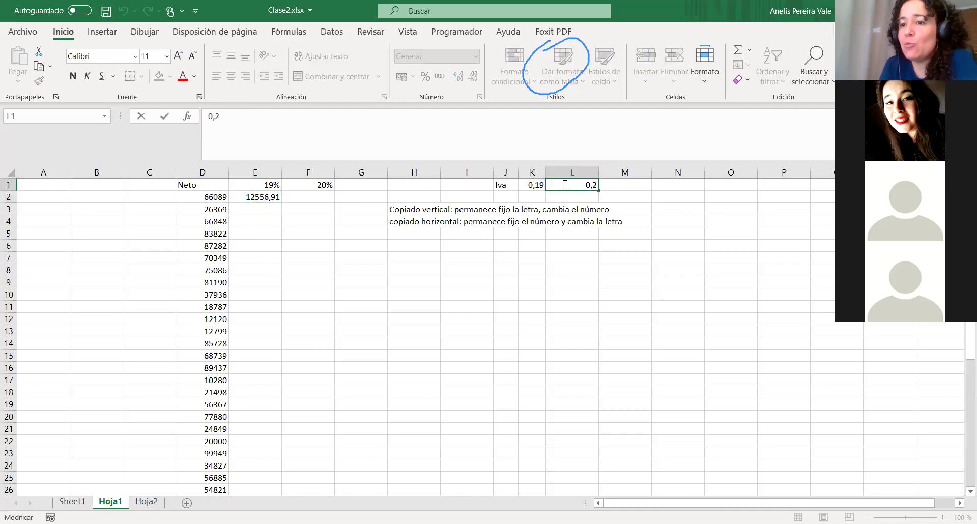
{"action": "left_click", "coordinate": [565, 283]}
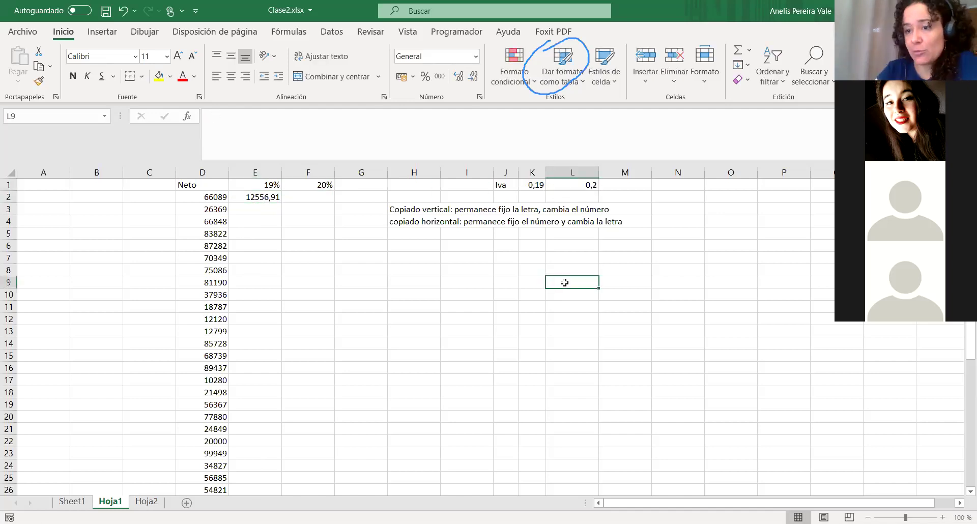
{"action": "left_click", "coordinate": [257, 198]}
{"action": "left_click_drag", "start_coordinate": [281, 202], "coordinate": [317, 202]}
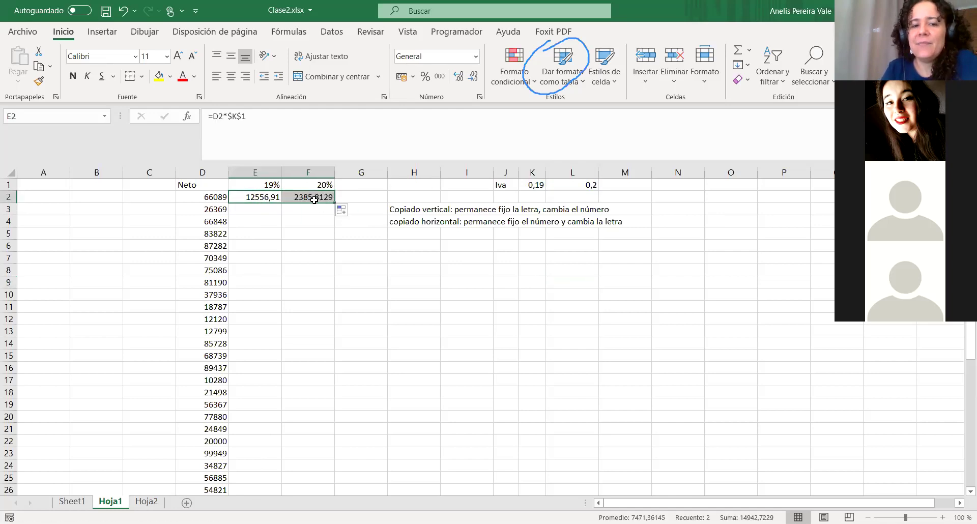
- Compare the E2 and F2 formulas with the Neto value in D2 and the rate in L1 to see how the references shifted
{"action": "left_click", "coordinate": [328, 201]}
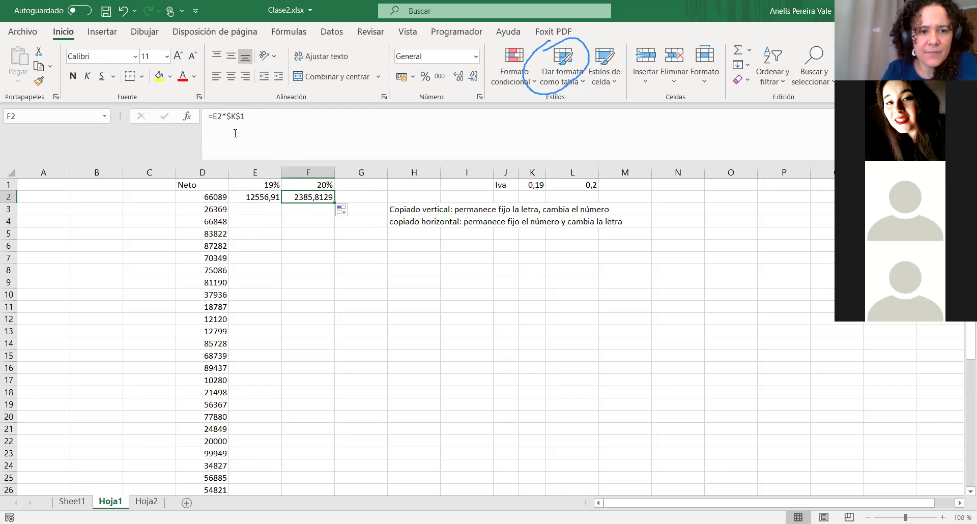
{"action": "left_click", "coordinate": [244, 203]}
{"action": "left_click", "coordinate": [299, 199]}
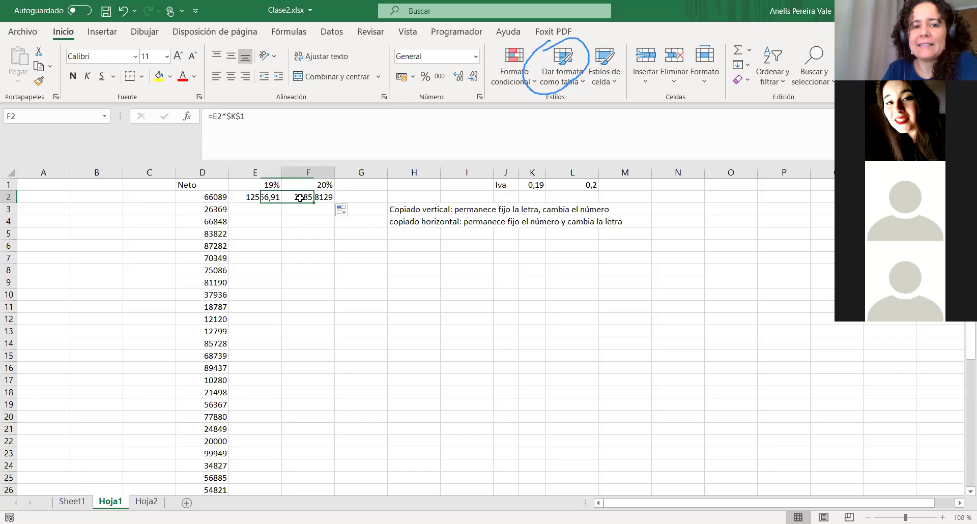
{"action": "left_click", "coordinate": [255, 197]}
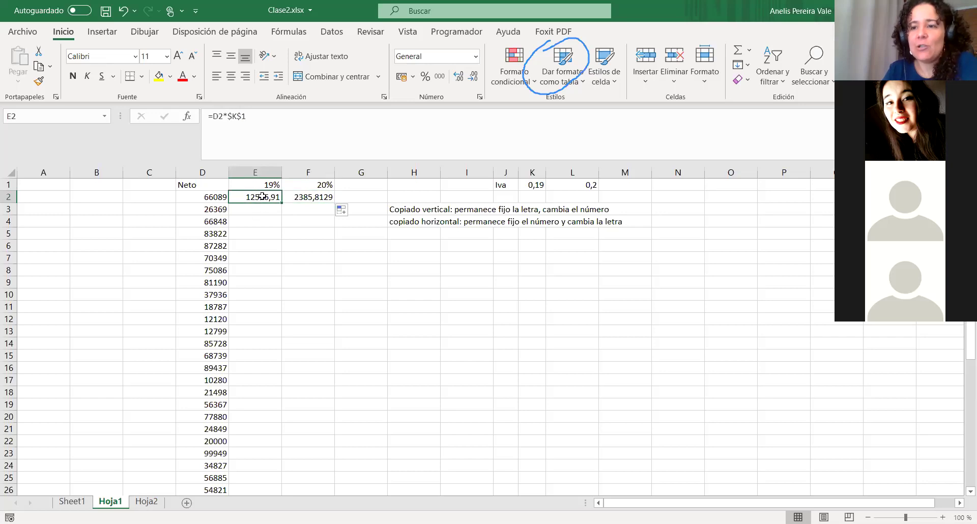
{"action": "left_click", "coordinate": [210, 197]}
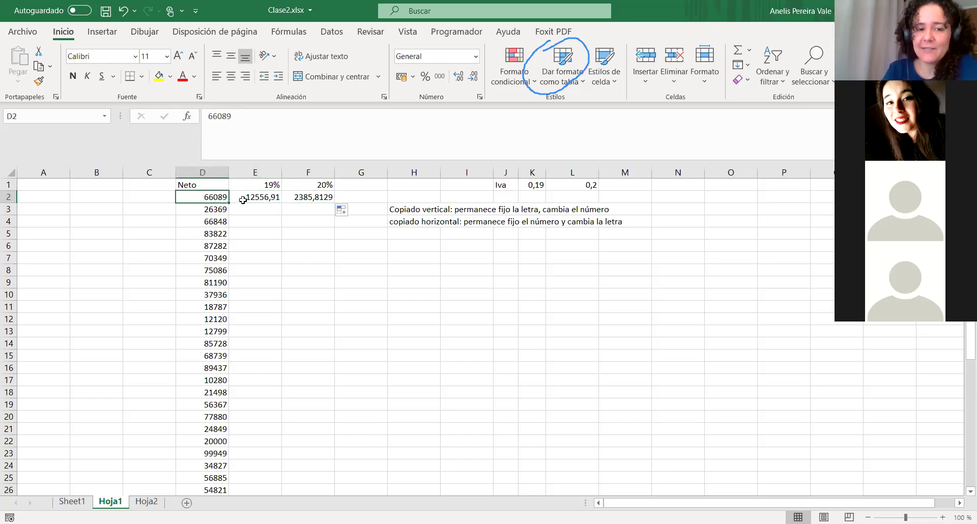
{"action": "left_click", "coordinate": [265, 202]}
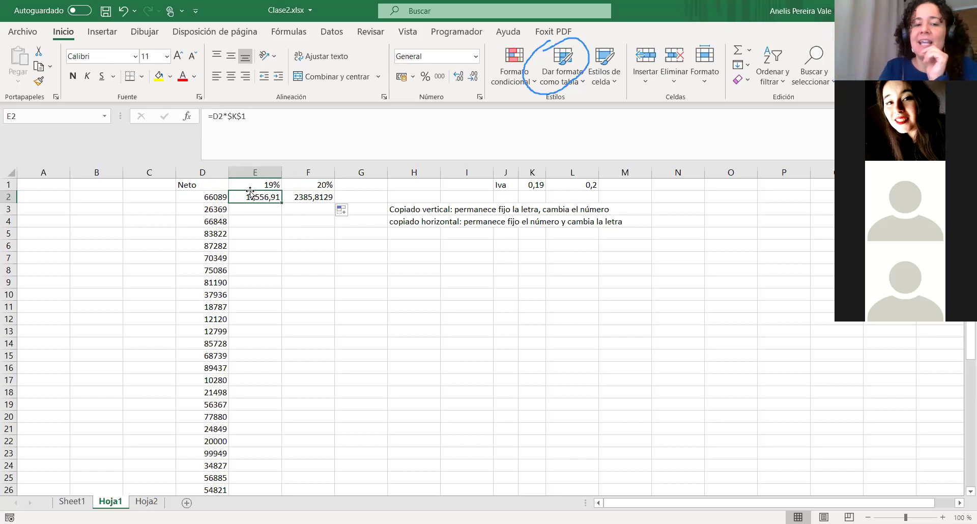
{"action": "left_click", "coordinate": [303, 197]}
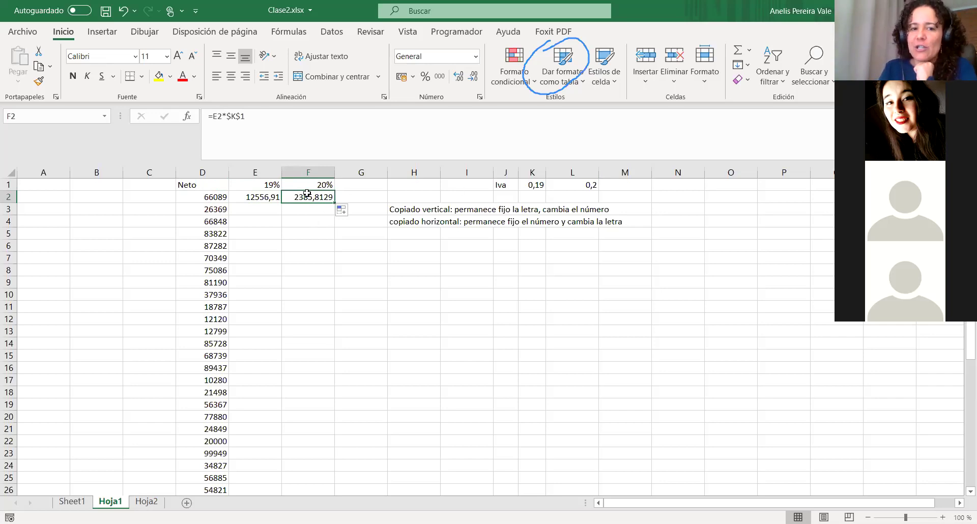
{"action": "left_click", "coordinate": [214, 197]}
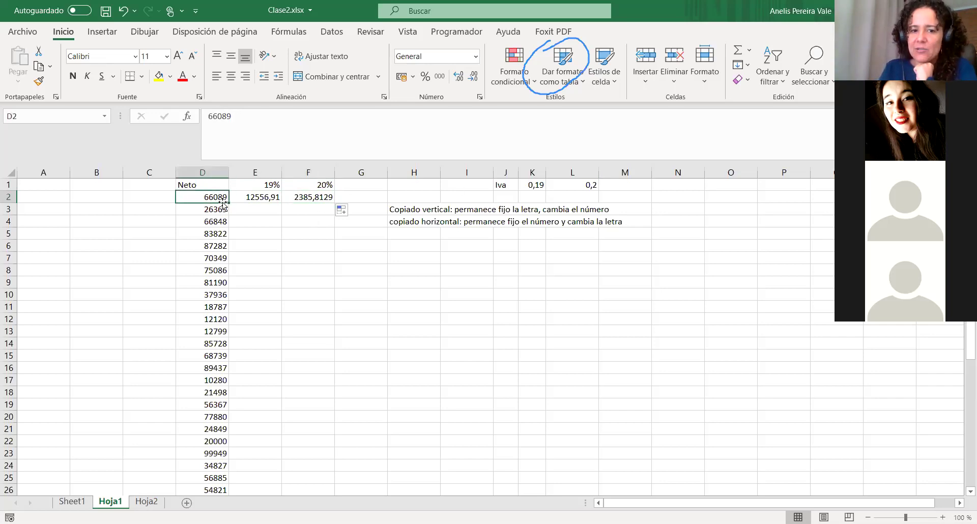
{"action": "left_click", "coordinate": [579, 189]}
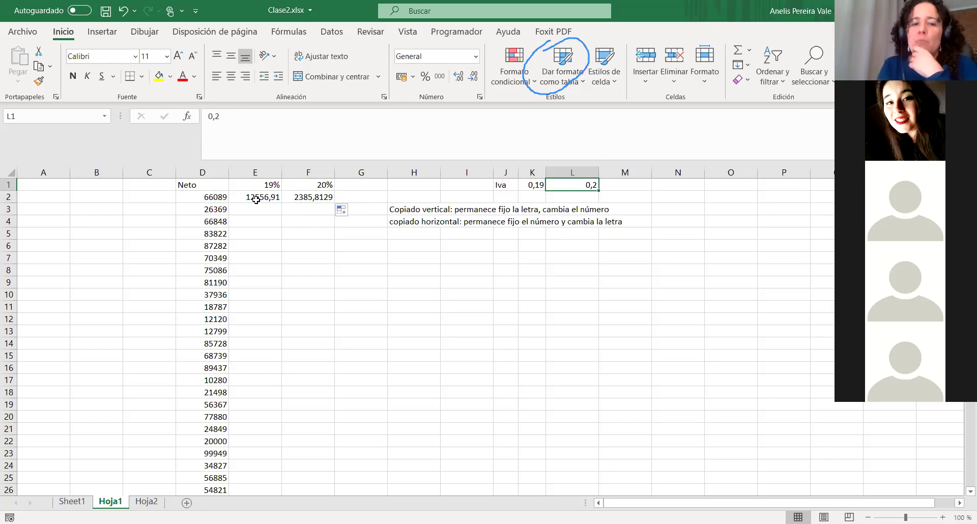
- Delete the copied formula from F2, review the original in E2, and undo the deletion
{"action": "left_click", "coordinate": [315, 197]}
{"action": "key", "text": "Delete"}
{"action": "left_click", "coordinate": [260, 197]}
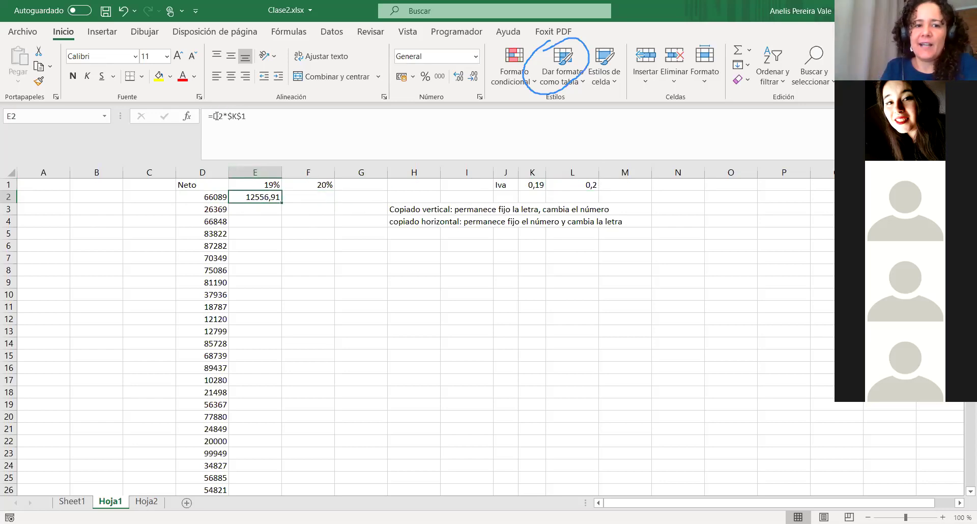
{"action": "left_click", "coordinate": [307, 193]}
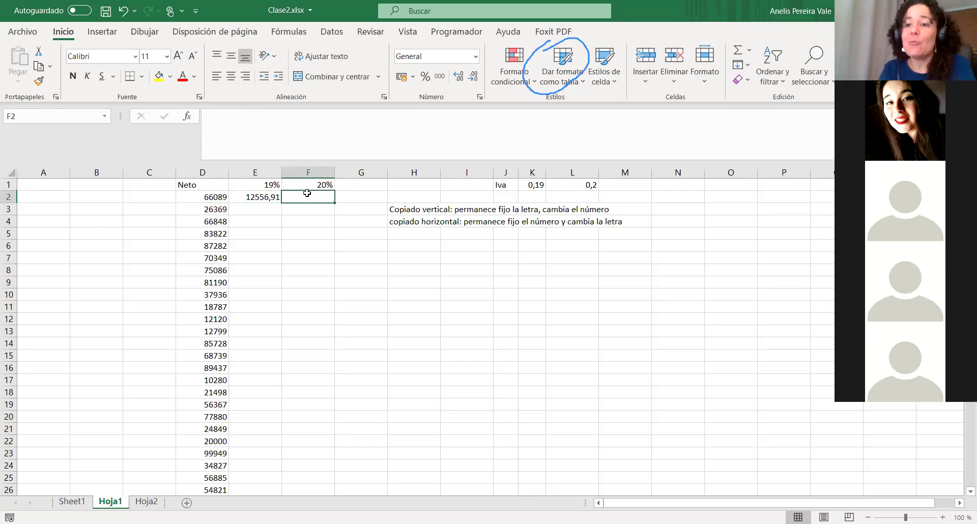
{"action": "key", "text": "ctrl+z"}
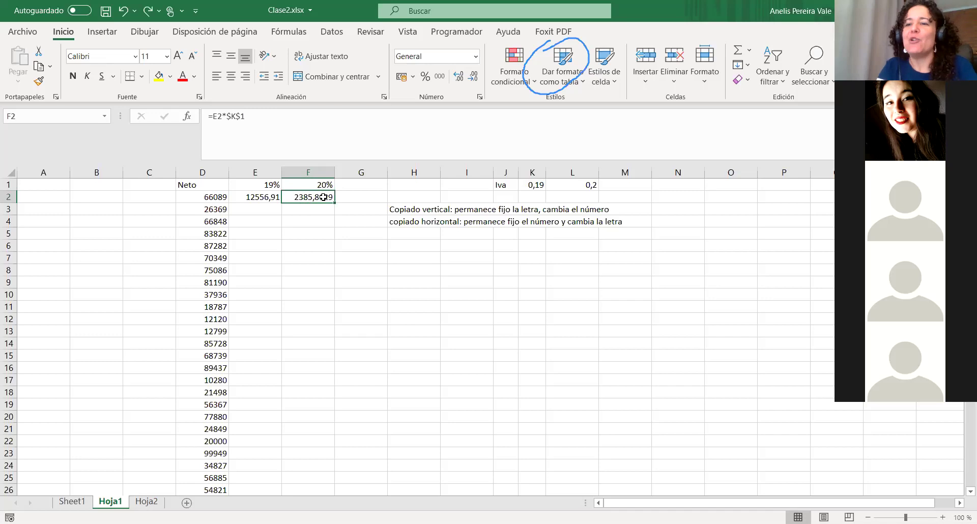
{"action": "left_click", "coordinate": [250, 197]}
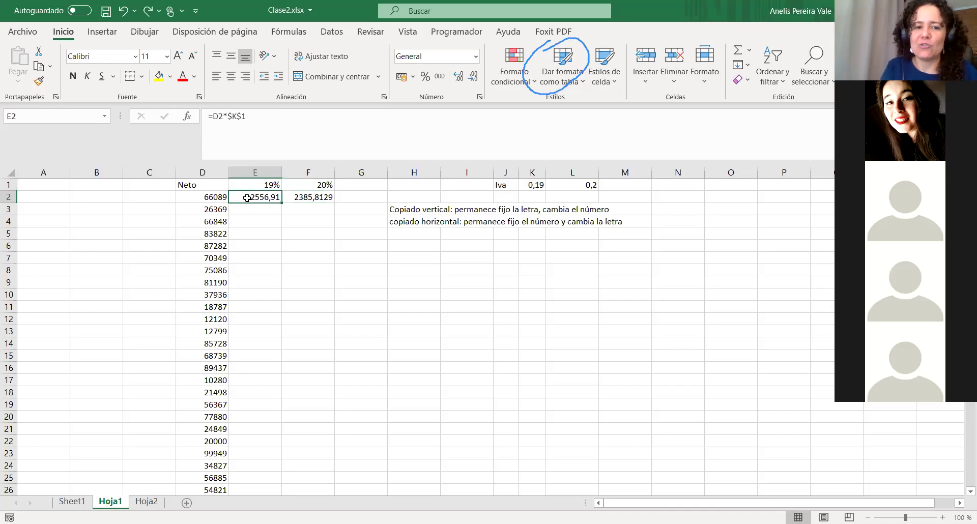
- Copy the E2 formula across to F2 and compare its references with E2 and the Neto value in D2
{"action": "left_click_drag", "start_coordinate": [282, 202], "coordinate": [311, 199]}
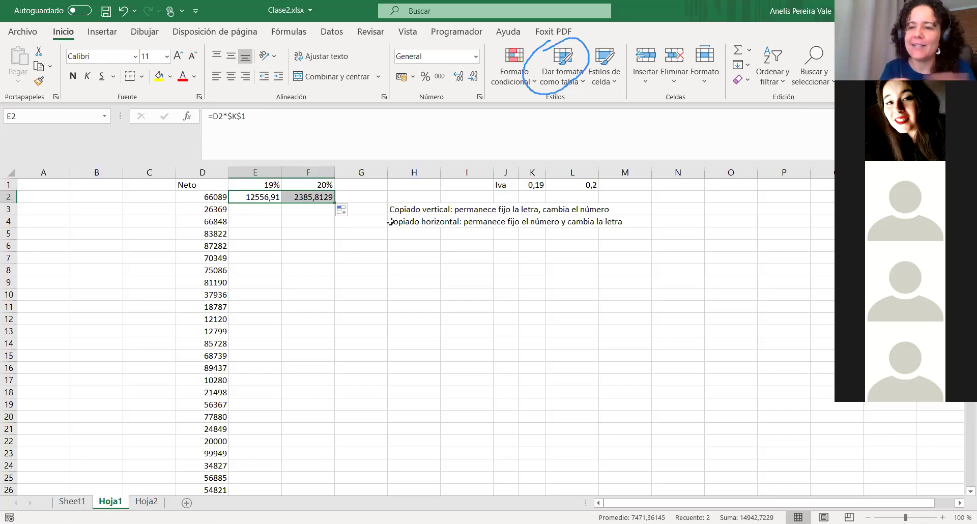
{"action": "left_click", "coordinate": [300, 198]}
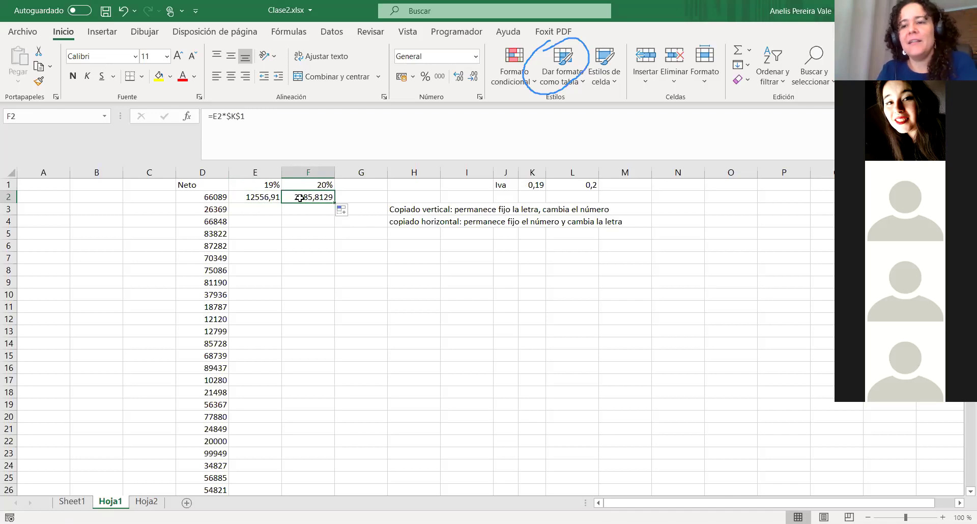
{"action": "left_click", "coordinate": [263, 197]}
{"action": "left_click", "coordinate": [317, 198]}
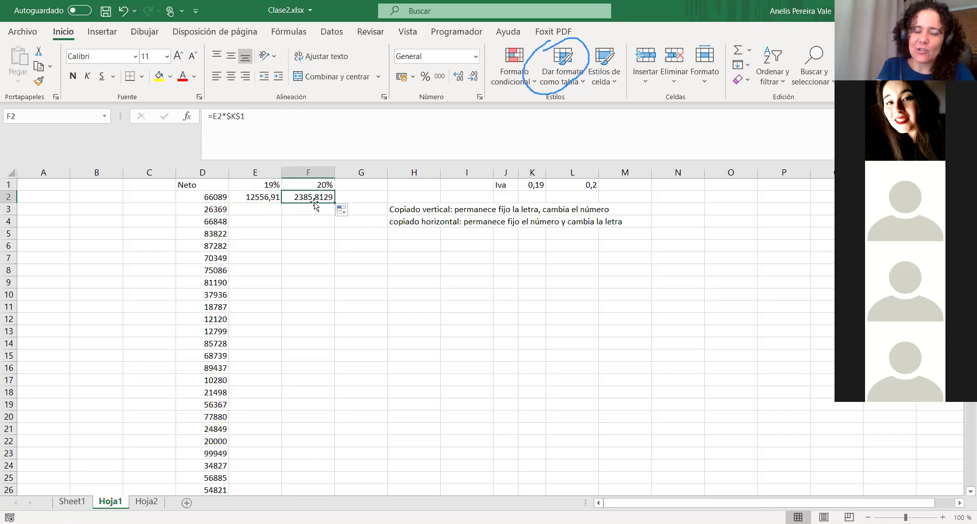
{"action": "left_click", "coordinate": [215, 197]}
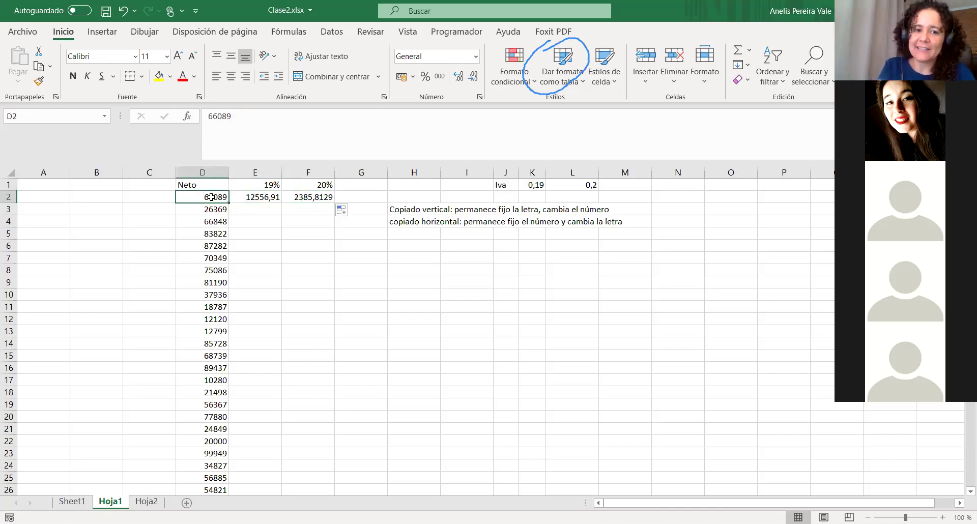
{"action": "left_click", "coordinate": [259, 203]}
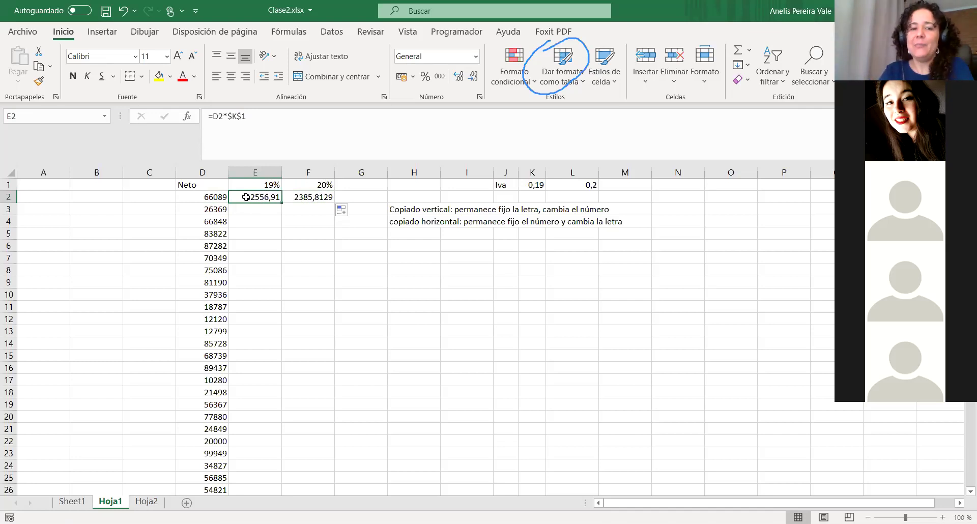
{"action": "left_click", "coordinate": [205, 196]}
{"action": "left_click", "coordinate": [262, 198]}
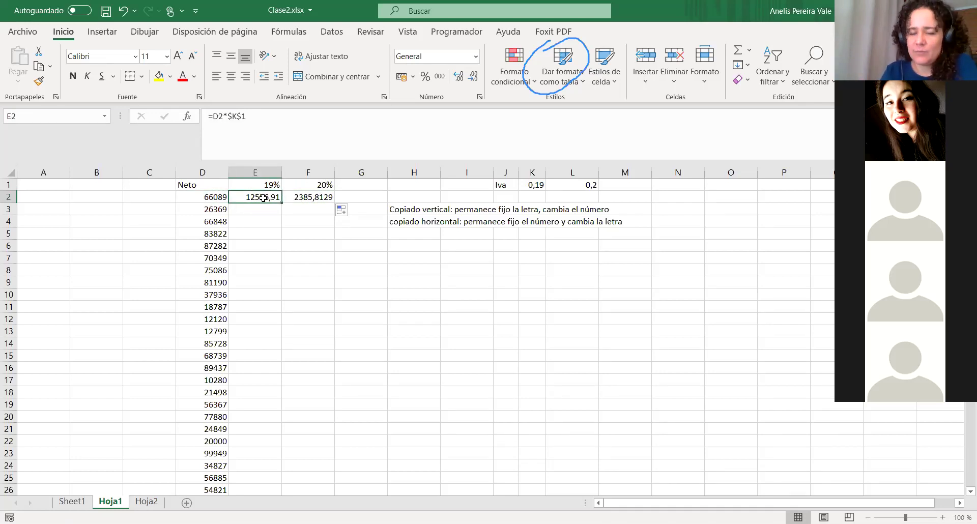
- Clear F2 and fix the Neto column letter in E2 so its formula is =$D2*$K$1
{"action": "left_click", "coordinate": [311, 198]}
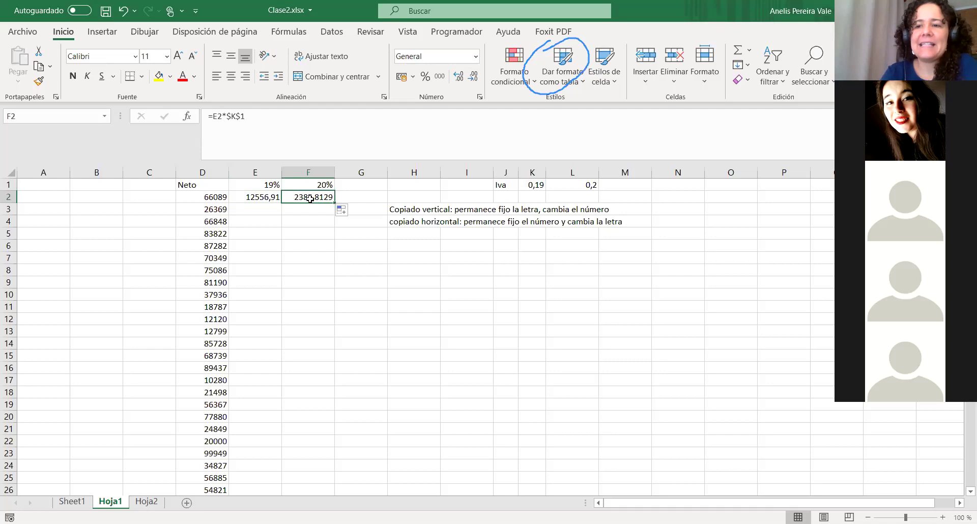
{"action": "key", "text": "Delete"}
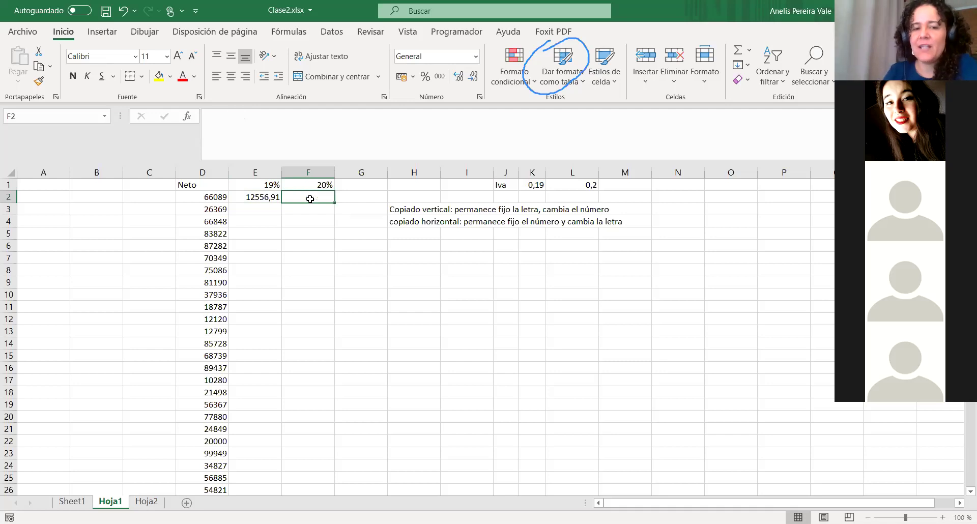
{"action": "left_click", "coordinate": [249, 199]}
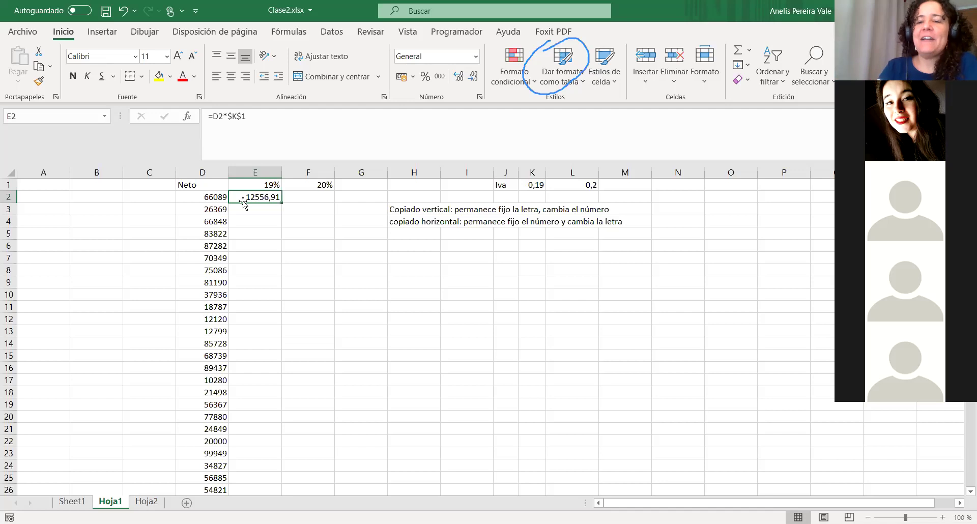
{"action": "left_click", "coordinate": [238, 125]}
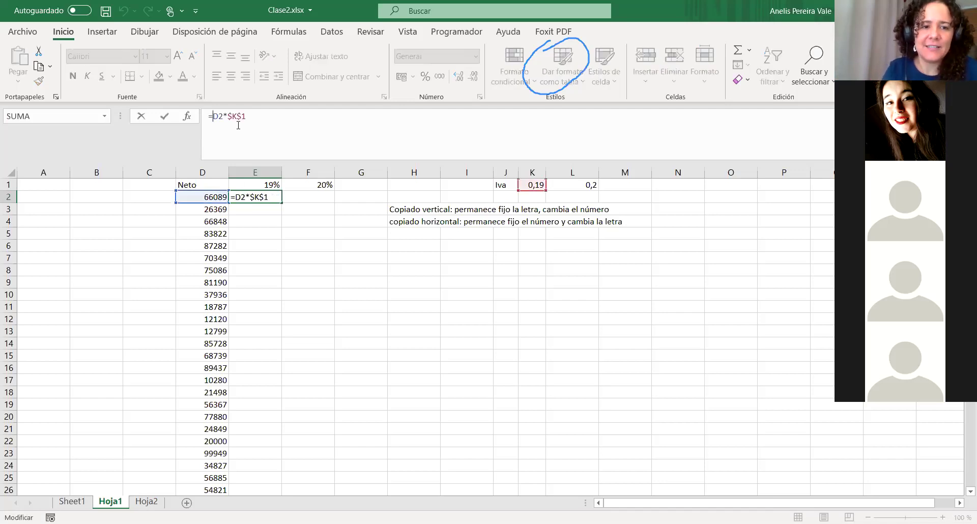
{"action": "type", "text": "$"}
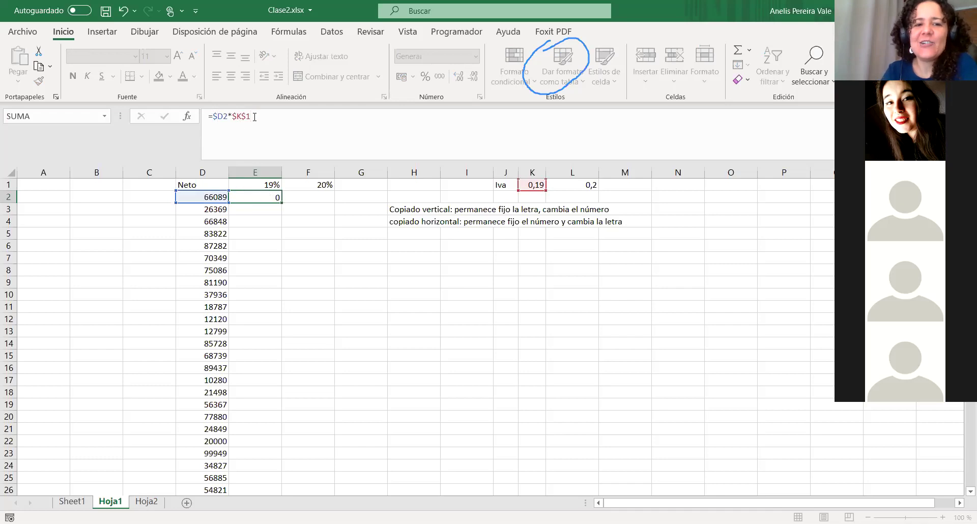
{"action": "key", "text": "Return"}
{"action": "left_click", "coordinate": [248, 197]}
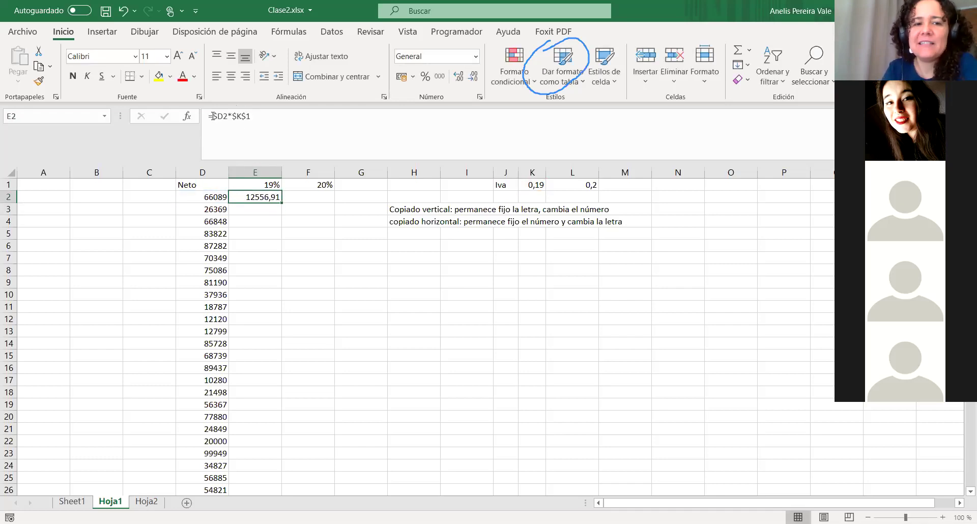
{"action": "left_click_drag", "start_coordinate": [213, 117], "coordinate": [226, 116]}
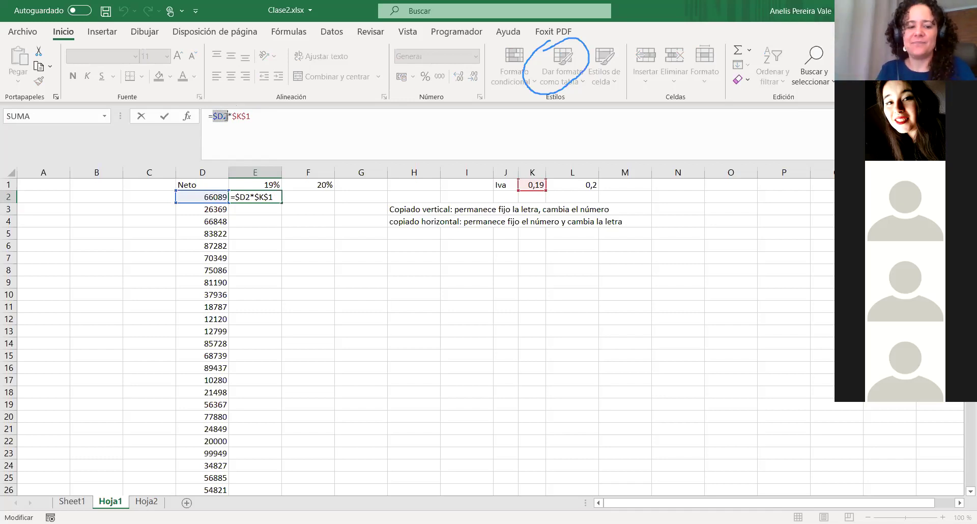
{"action": "key", "text": "Return"}
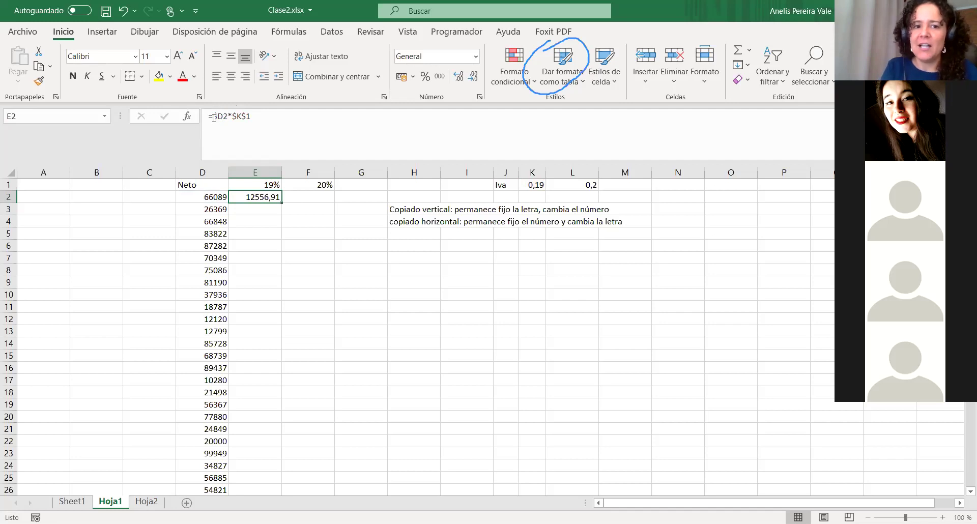
- Try filling the E2 formula down to E5, inspecting the Neto reference in E3, and clear the copies from E3:E5
{"action": "double_click", "coordinate": [274, 198]}
{"action": "key", "text": "Escape"}
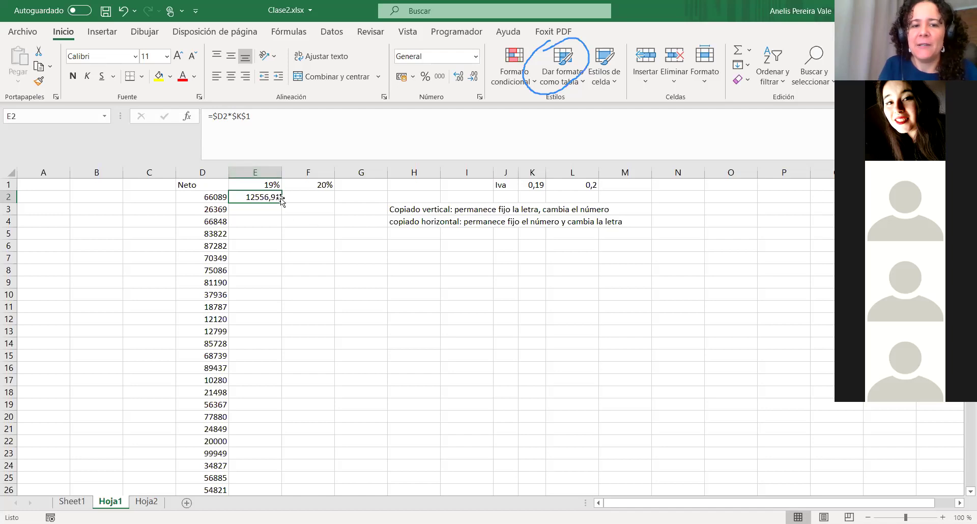
{"action": "left_click_drag", "start_coordinate": [282, 203], "coordinate": [290, 235]}
{"action": "left_click", "coordinate": [254, 210]}
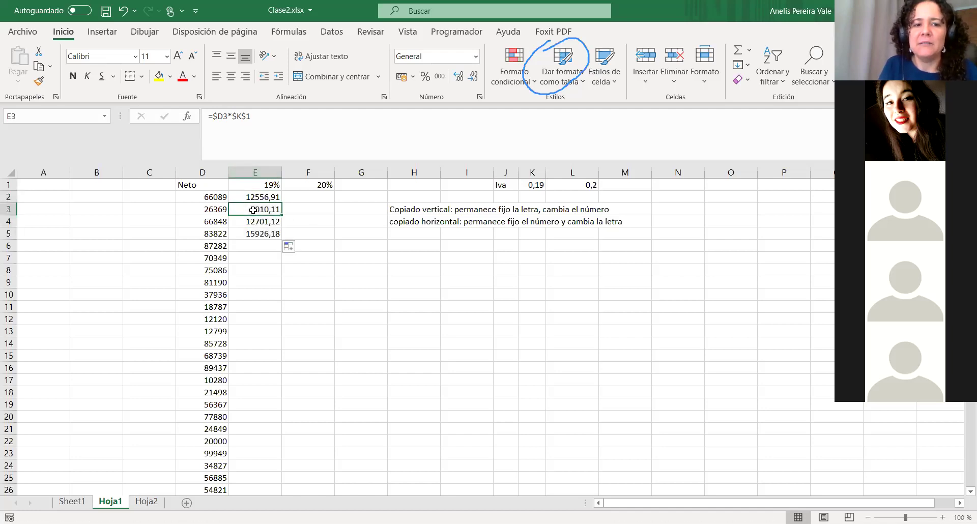
{"action": "left_click", "coordinate": [219, 118]}
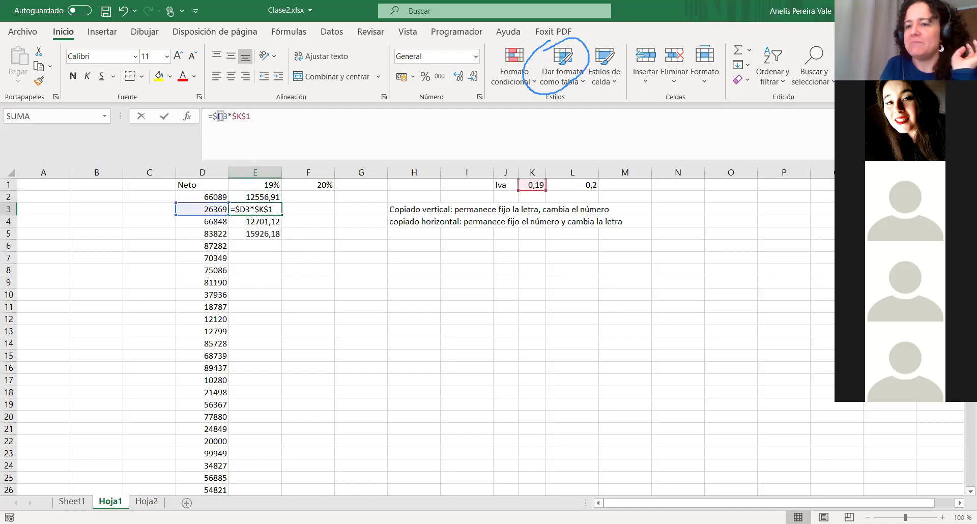
{"action": "left_click_drag", "start_coordinate": [222, 118], "coordinate": [226, 118]}
{"action": "left_click", "coordinate": [227, 117]}
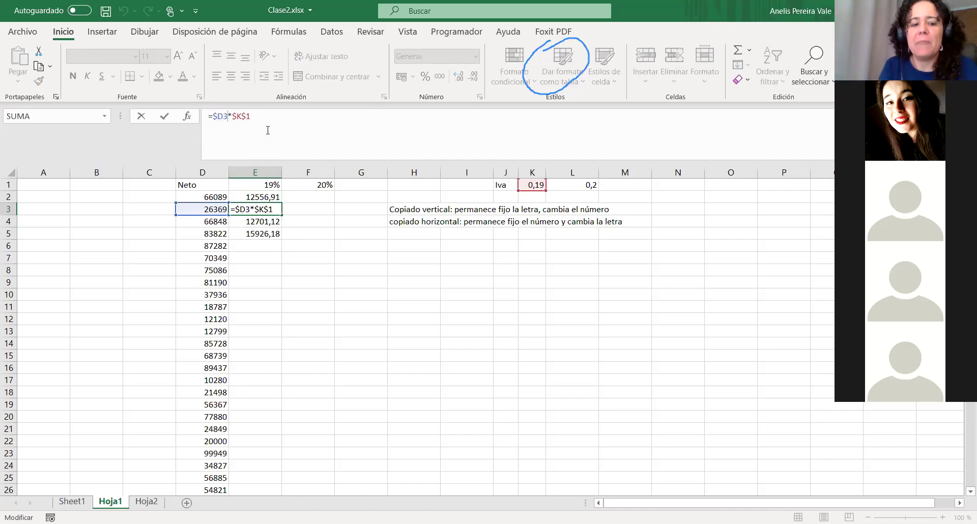
{"action": "key", "text": "Escape"}
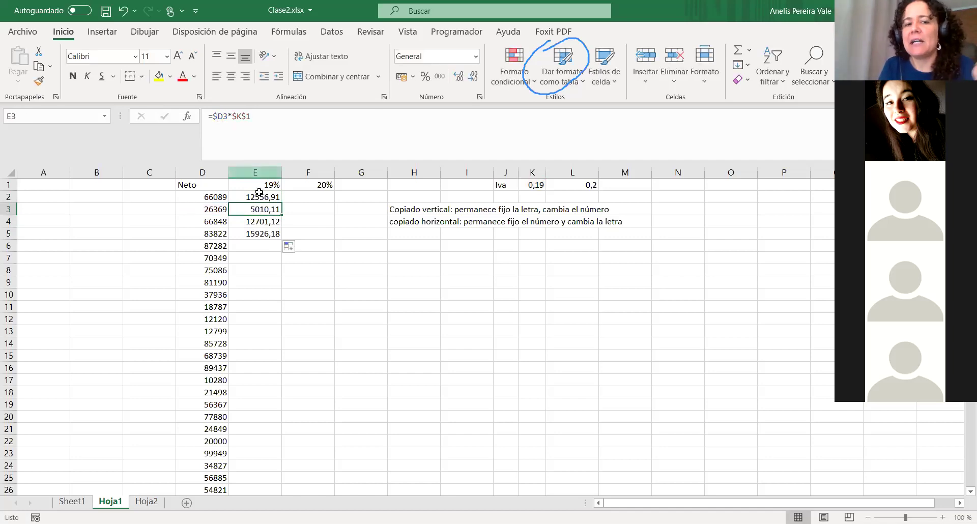
{"action": "left_click_drag", "start_coordinate": [253, 208], "coordinate": [262, 234]}
{"action": "key", "text": "Delete"}
- Make the rate's column letter relative in E2 while keeping its row fixed, so the formula is =$D2*K$1
{"action": "left_click", "coordinate": [262, 195]}
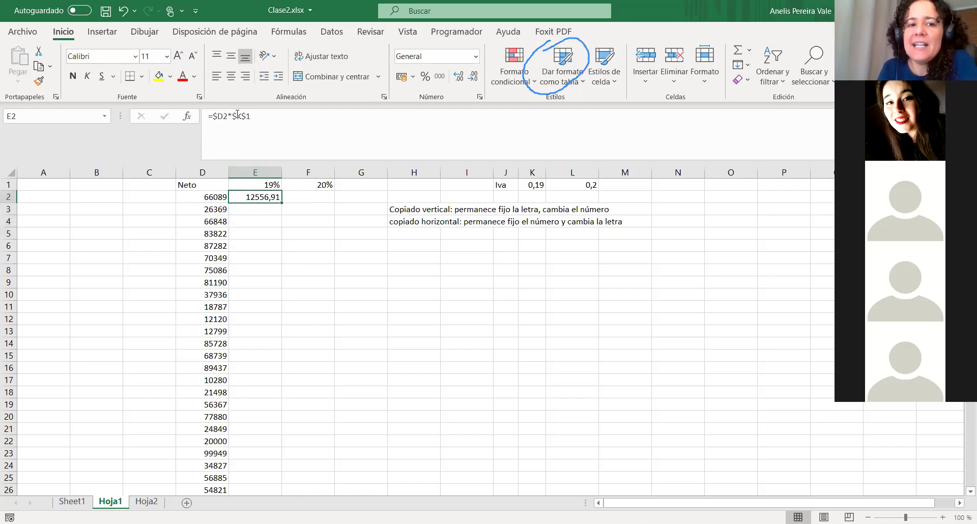
{"action": "double_click", "coordinate": [254, 116]}
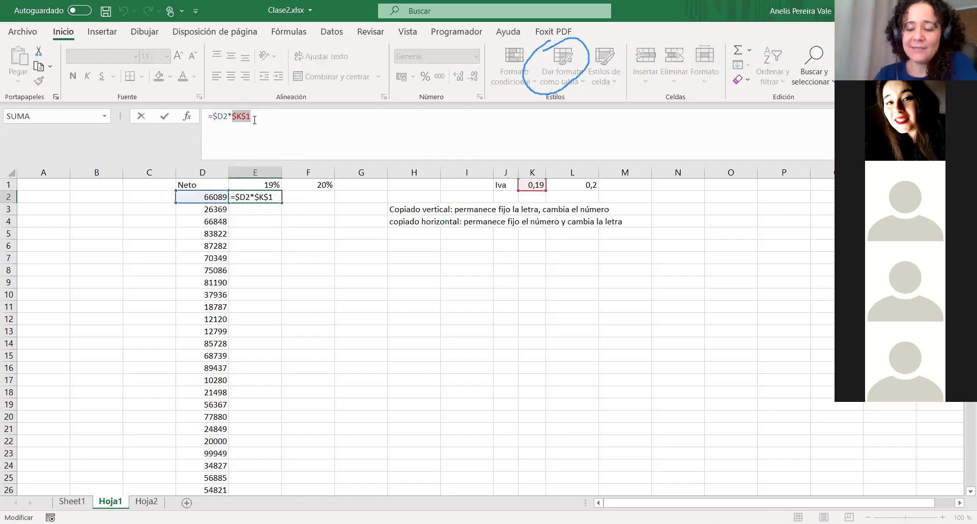
{"action": "key", "text": "ctrl+Return"}
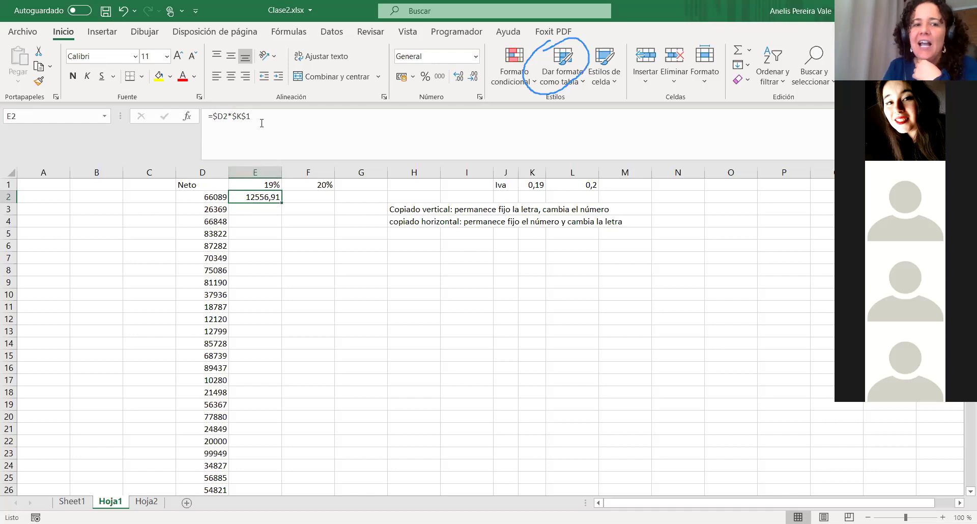
{"action": "left_click", "coordinate": [235, 116]}
{"action": "key", "text": "BackSpace"}
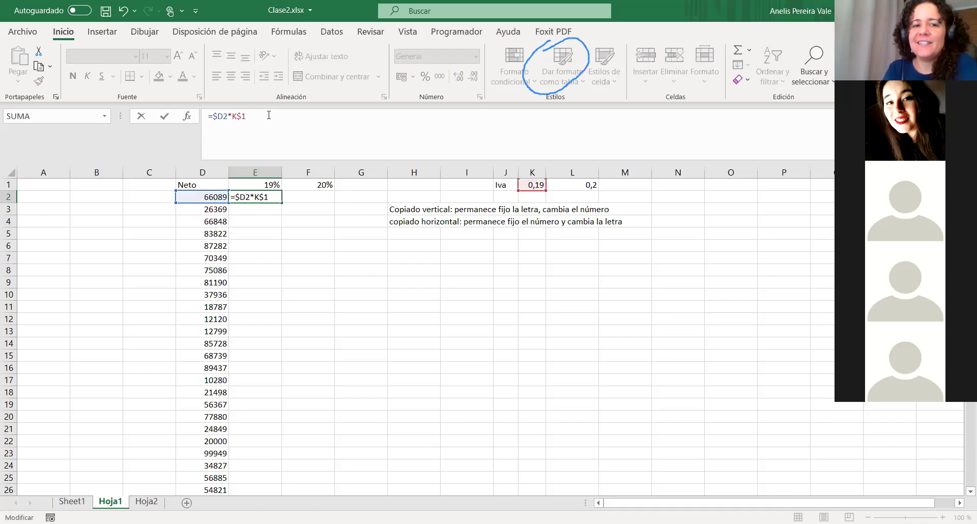
{"action": "key", "text": "Return"}
{"action": "key", "text": "Up"}
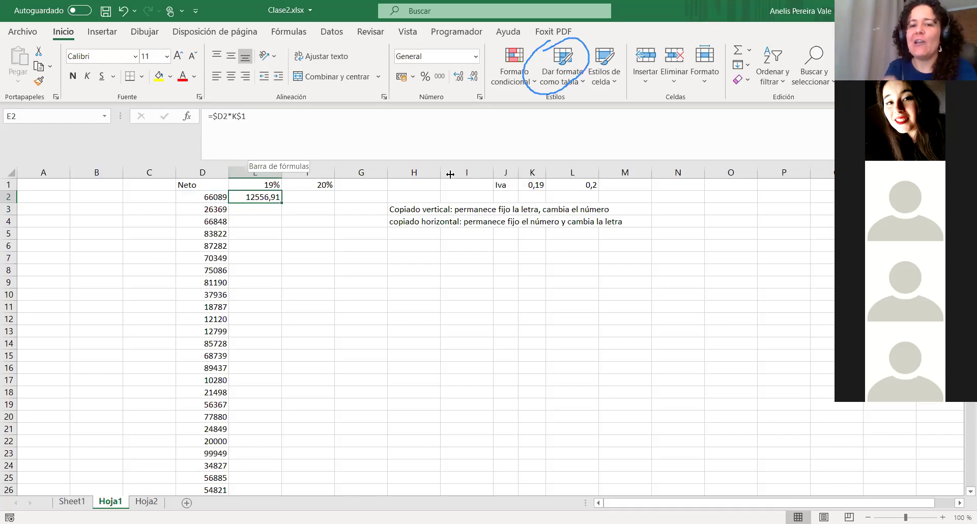
- Examine the rates in K1 and L1 and how the mixed references in E2 point to the Neto value and rate
{"action": "left_click", "coordinate": [505, 258]}
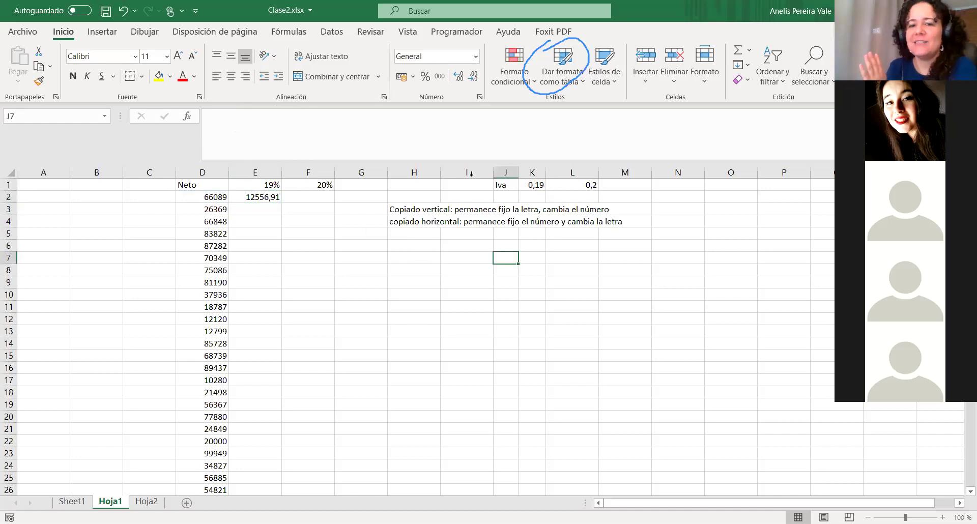
{"action": "left_click", "coordinate": [532, 186]}
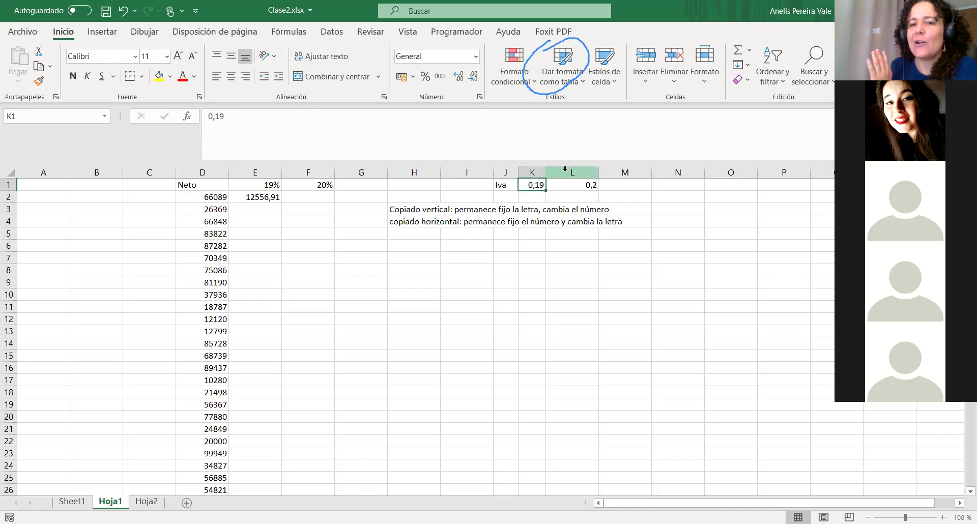
{"action": "left_click", "coordinate": [569, 188]}
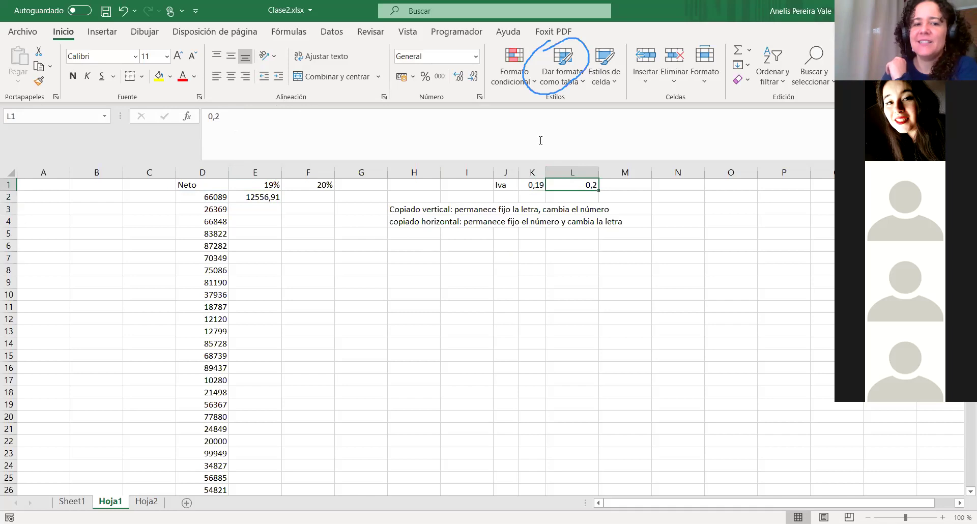
{"action": "left_click", "coordinate": [269, 200]}
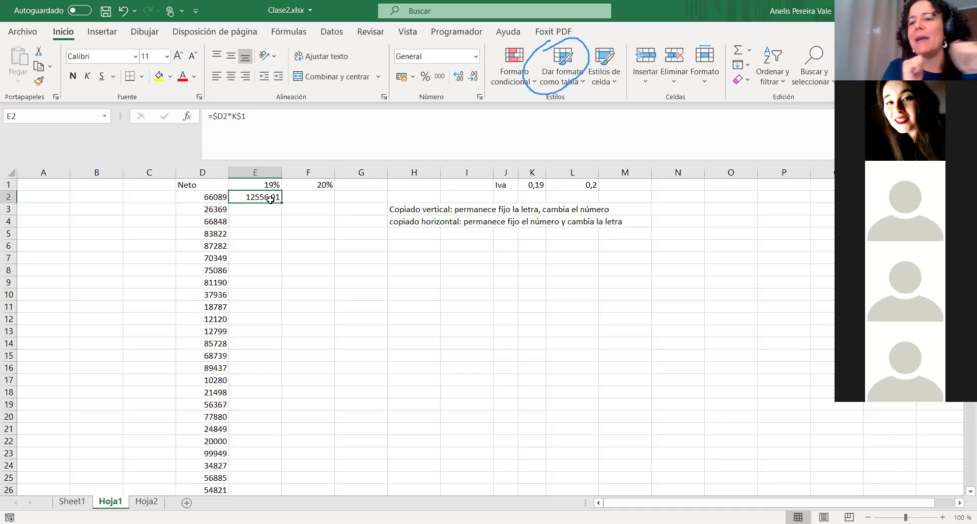
{"action": "double_click", "coordinate": [221, 116]}
{"action": "double_click", "coordinate": [239, 116]}
{"action": "left_click", "coordinate": [262, 132]}
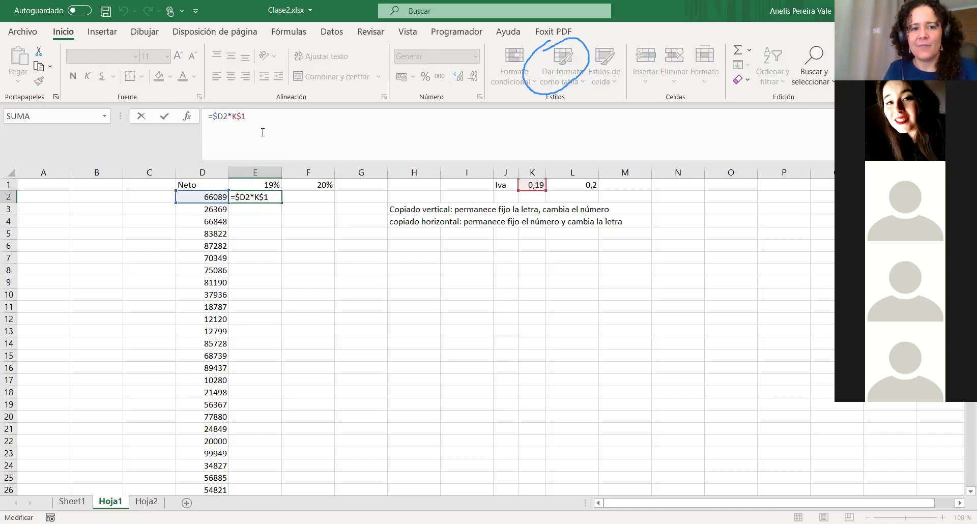
{"action": "key", "text": "ctrl+Return"}
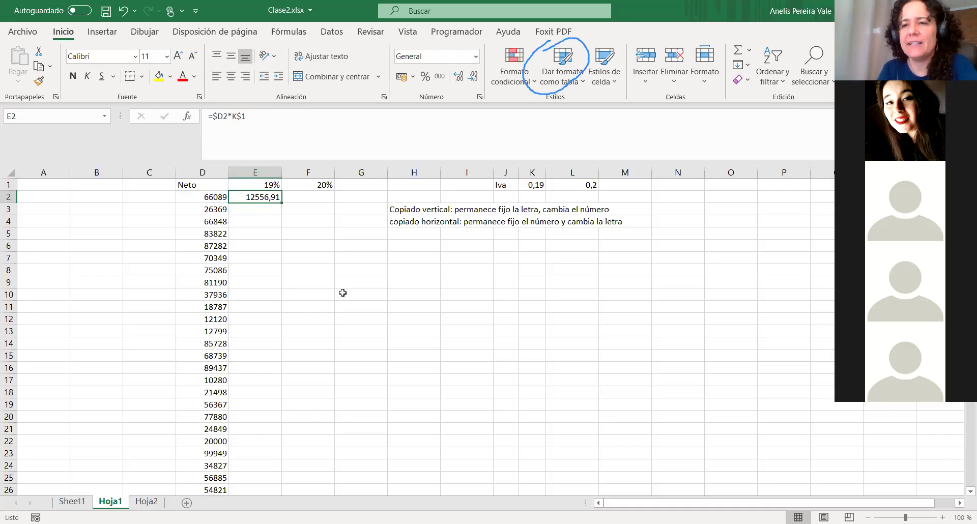
{"action": "left_click", "coordinate": [298, 258]}
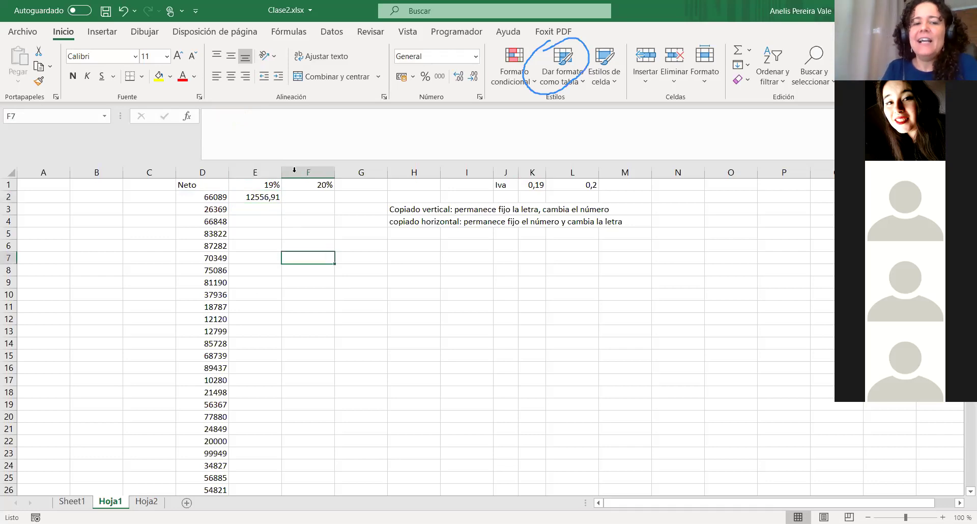
- Fill the E2 formula down the whole 19% column and check the copied references in E3 and E4
{"action": "left_click", "coordinate": [269, 196]}
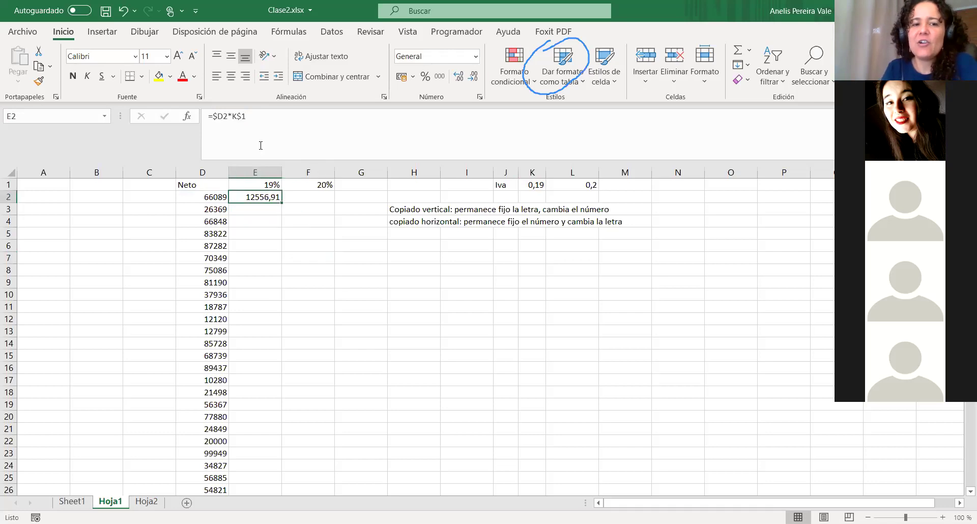
{"action": "double_click", "coordinate": [281, 203]}
{"action": "left_click", "coordinate": [259, 210]}
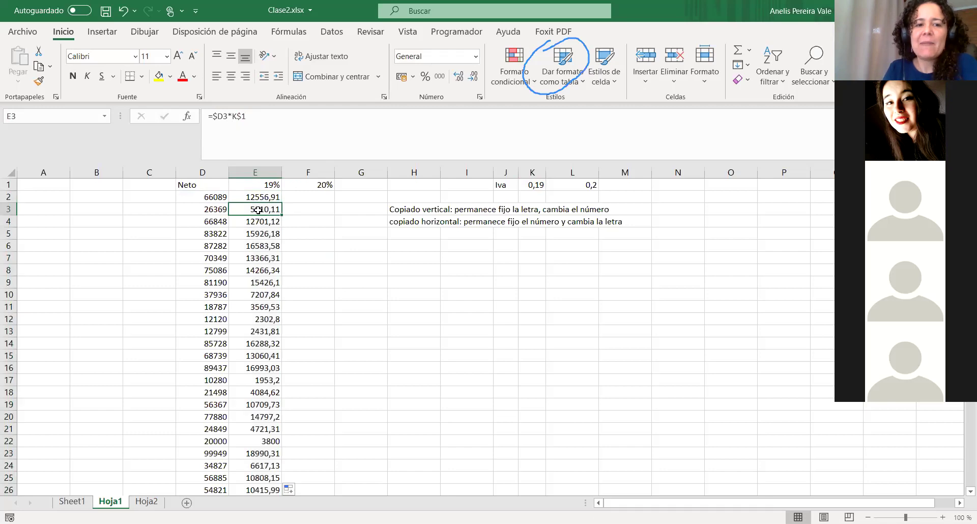
{"action": "key", "text": "Down"}
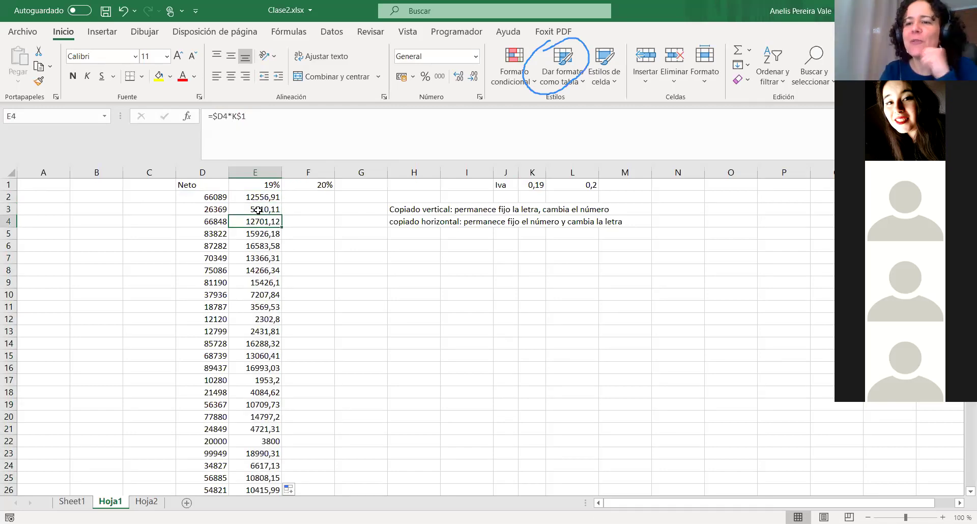
{"action": "key", "text": "Up"}
{"action": "key", "text": "Up"}
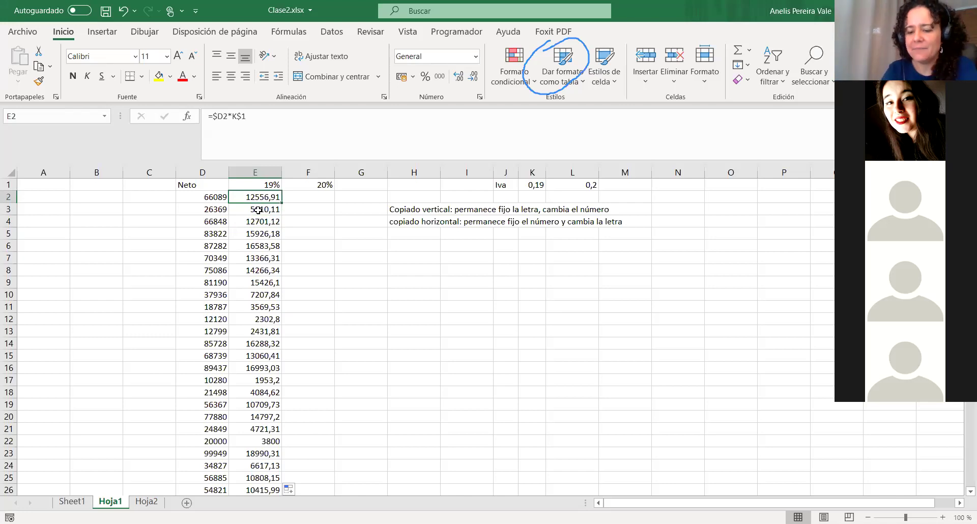
- Check the Neto and rate references in the copied formulas down the 19% column to E18
{"action": "key", "text": "Down"}
{"action": "key", "text": "Down"}
{"action": "key", "text": "Down"}
{"action": "key", "text": "Down"}
{"action": "key", "text": "Down"}
{"action": "key", "text": "Down"}
{"action": "key", "text": "Down"}
{"action": "key", "text": "Down"}
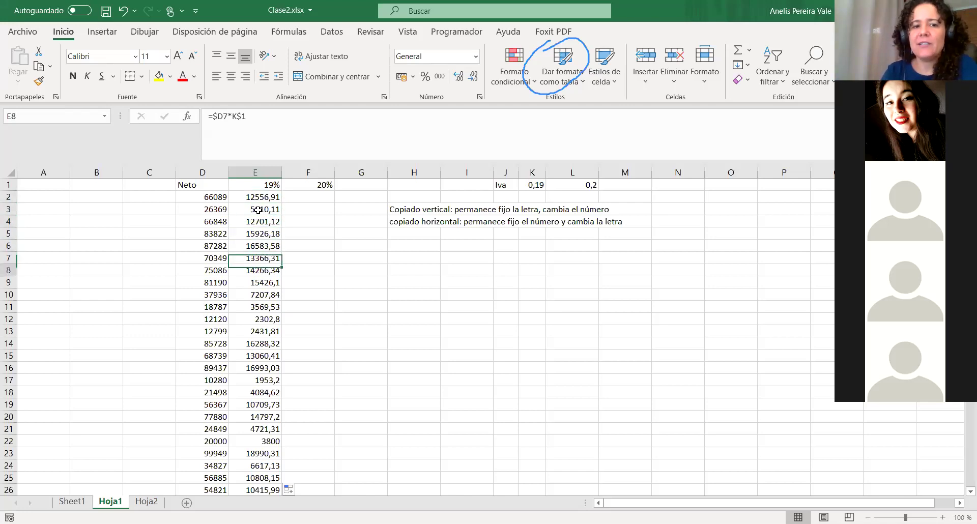
{"action": "key", "text": "Down"}
{"action": "key", "text": "Down"}
{"action": "key", "text": "Down"}
{"action": "key", "text": "Down"}
{"action": "key", "text": "Down"}
{"action": "key", "text": "Down"}
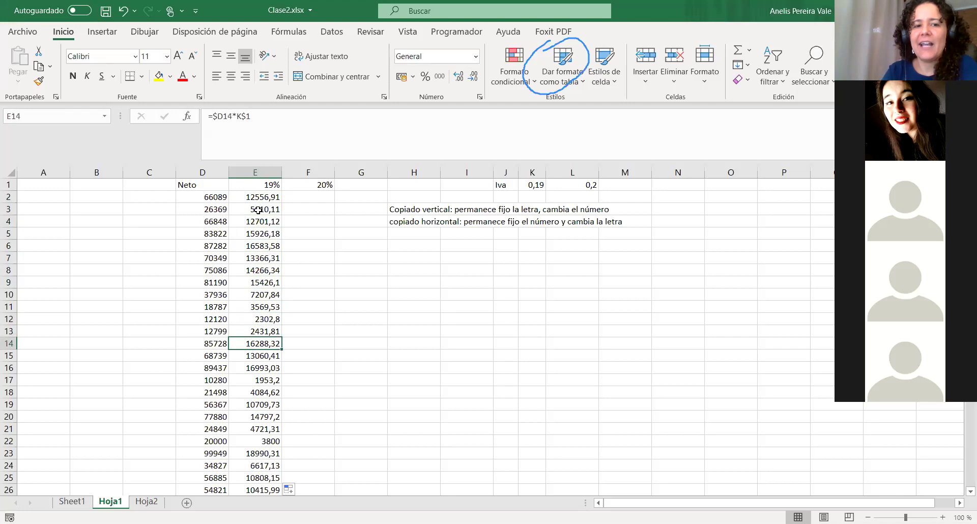
{"action": "key", "text": "Down"}
{"action": "key", "text": "Down"}
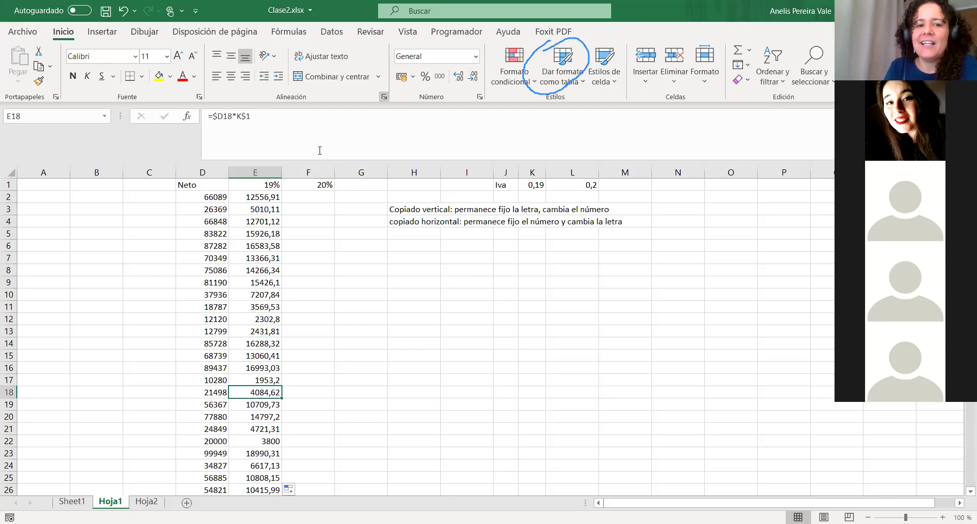
- Copy the E2 formula horizontally into F2 for the 20% rate
{"action": "left_click", "coordinate": [262, 196]}
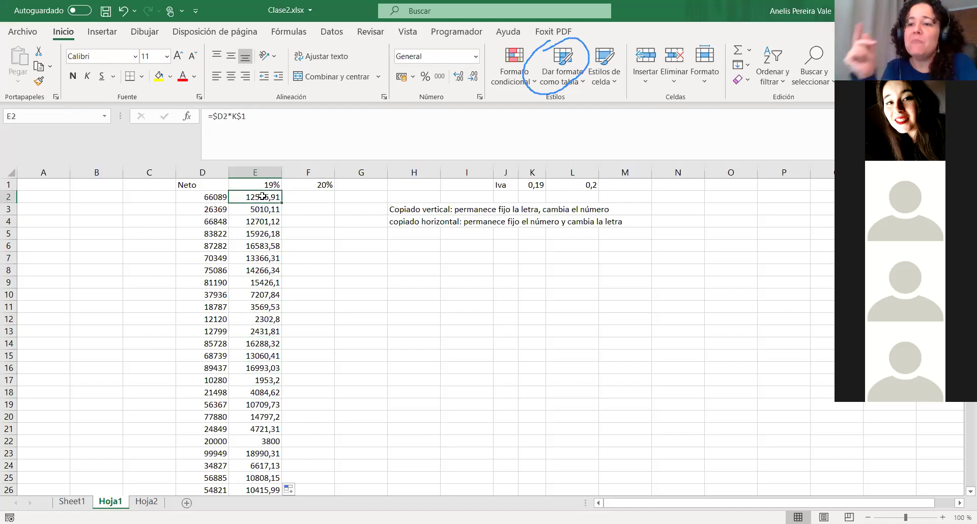
{"action": "left_click_drag", "start_coordinate": [285, 202], "coordinate": [326, 201]}
{"action": "left_click", "coordinate": [317, 198]}
{"action": "left_click", "coordinate": [316, 198]}
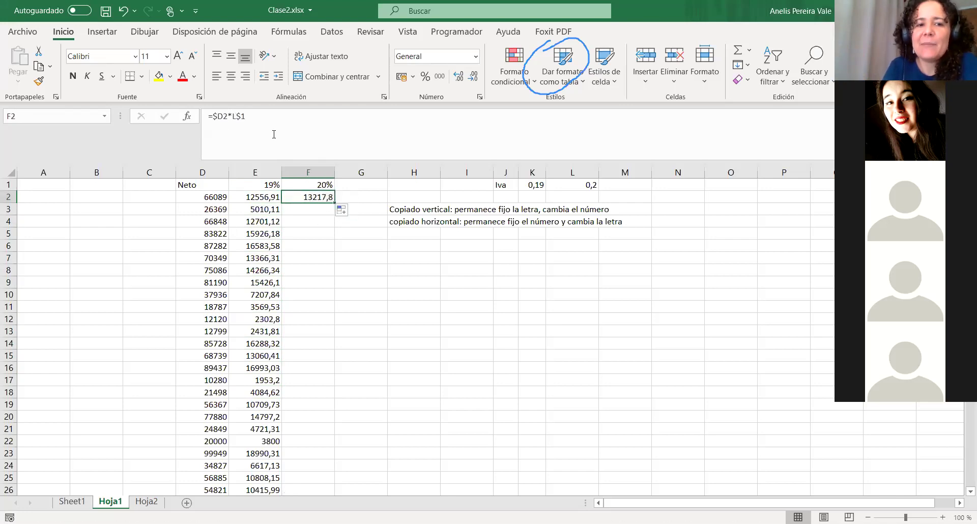
- Examine the Neto and rate references in the F2 formula and leave it without editing
{"action": "left_click", "coordinate": [221, 115]}
{"action": "left_click_drag", "start_coordinate": [213, 116], "coordinate": [228, 114]}
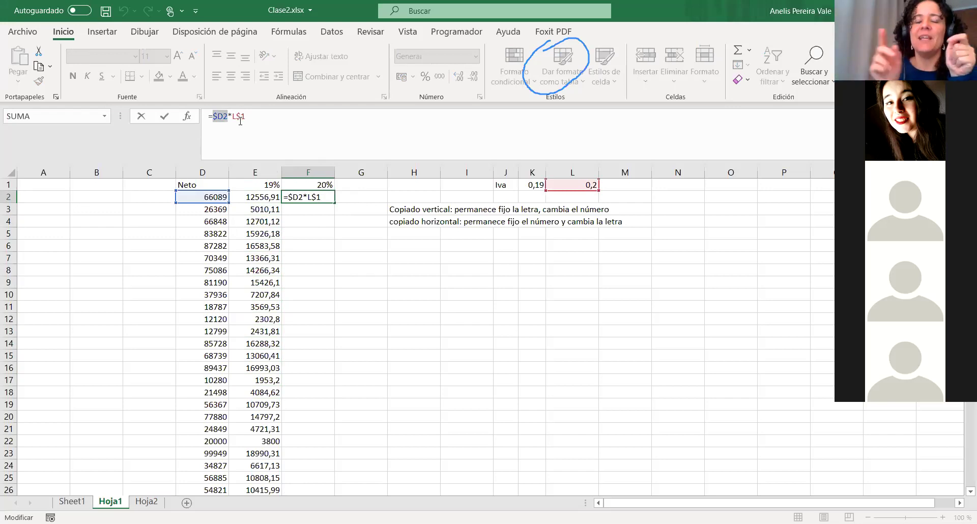
{"action": "left_click", "coordinate": [239, 121]}
{"action": "key", "text": "Escape"}
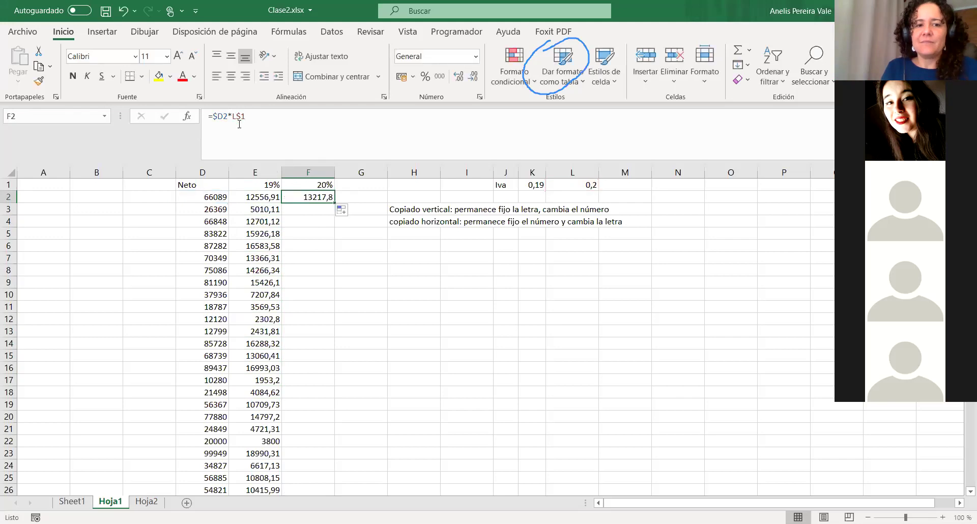
{"action": "left_click", "coordinate": [234, 116]}
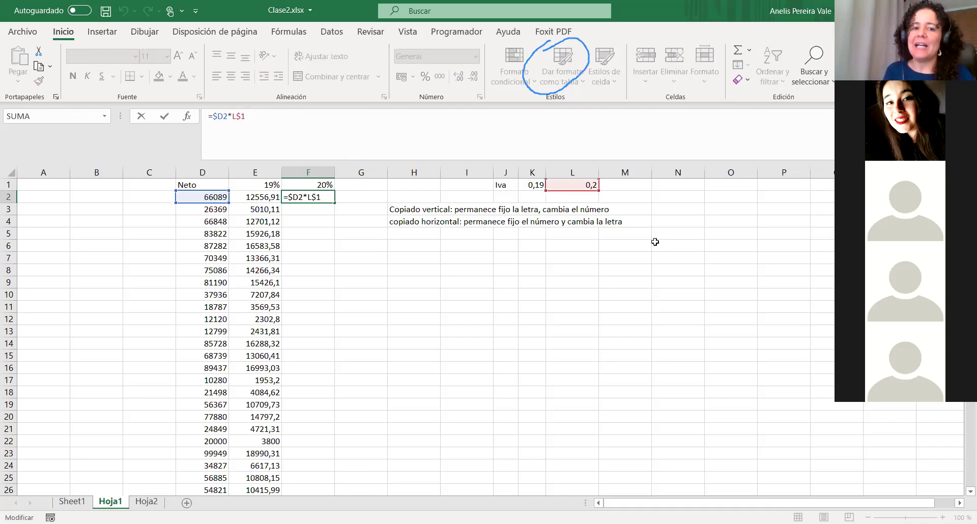
{"action": "left_click", "coordinate": [354, 271]}
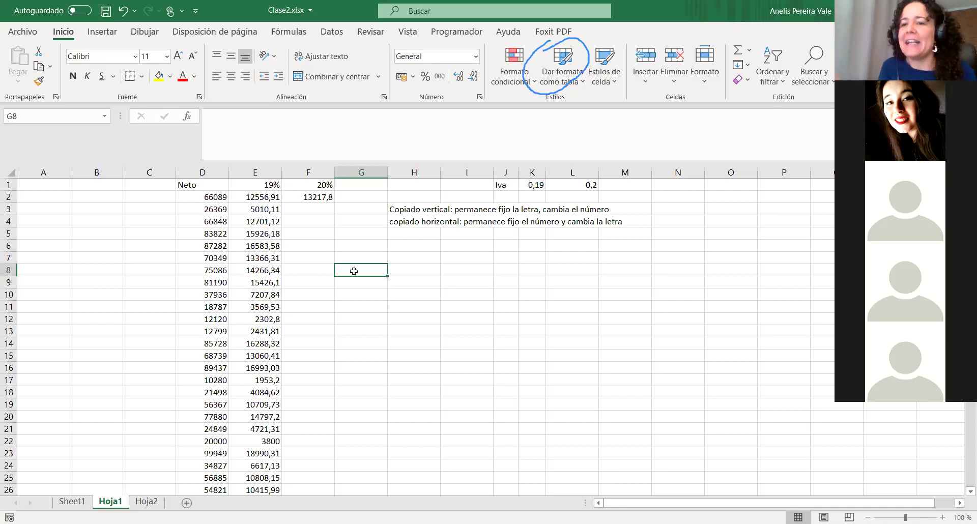
- Look over the TABLA VENTAS and its summary area on Sheet1, and return to Hoja1
{"action": "left_click", "coordinate": [72, 501]}
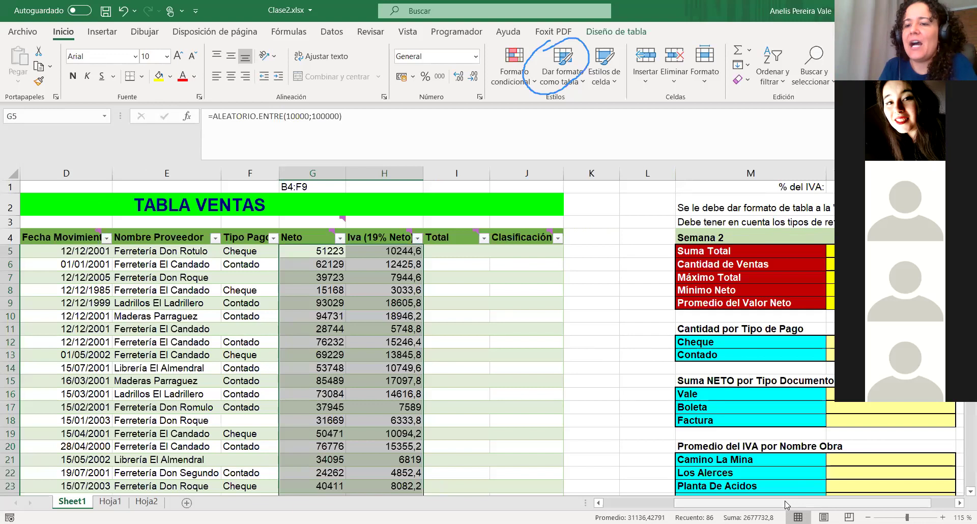
{"action": "left_click_drag", "start_coordinate": [787, 501], "coordinate": [808, 502]}
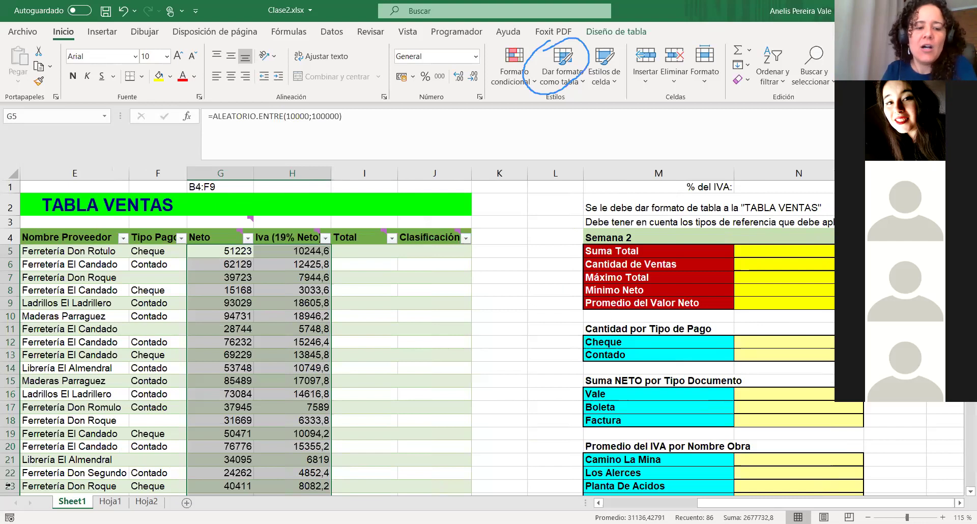
{"action": "left_click", "coordinate": [110, 502]}
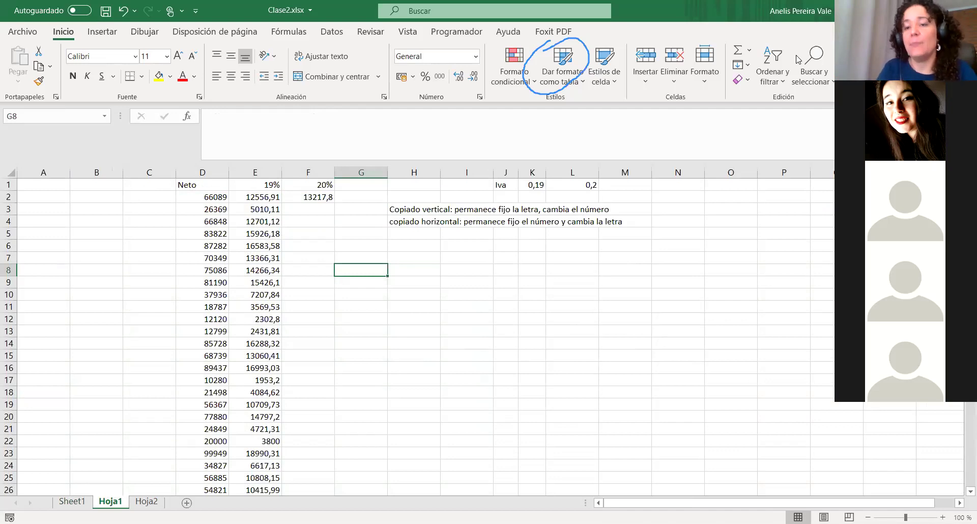
- Fill the F2 formula down the whole 20% column and check the copied references from F3 to F10
{"action": "left_click", "coordinate": [329, 199]}
{"action": "double_click", "coordinate": [334, 202]}
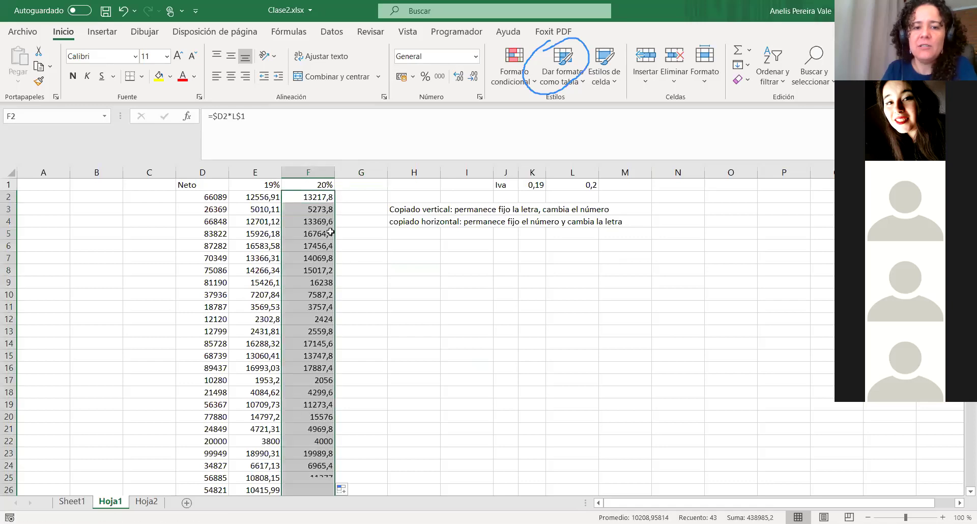
{"action": "left_click", "coordinate": [314, 211]}
{"action": "left_click", "coordinate": [320, 220]}
{"action": "left_click", "coordinate": [317, 234]}
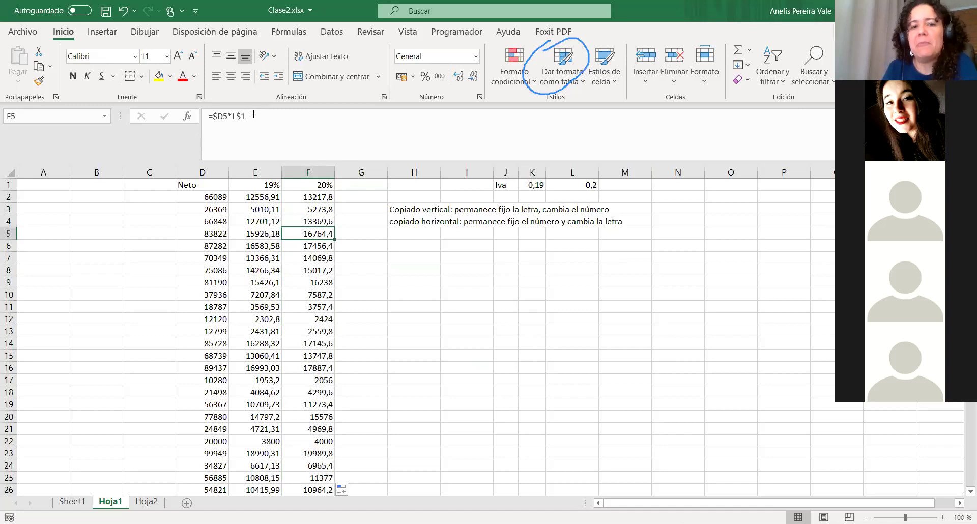
{"action": "left_click", "coordinate": [319, 246]}
{"action": "left_click", "coordinate": [319, 258]}
{"action": "left_click", "coordinate": [319, 271]}
{"action": "left_click", "coordinate": [321, 283]}
{"action": "left_click", "coordinate": [320, 295]}
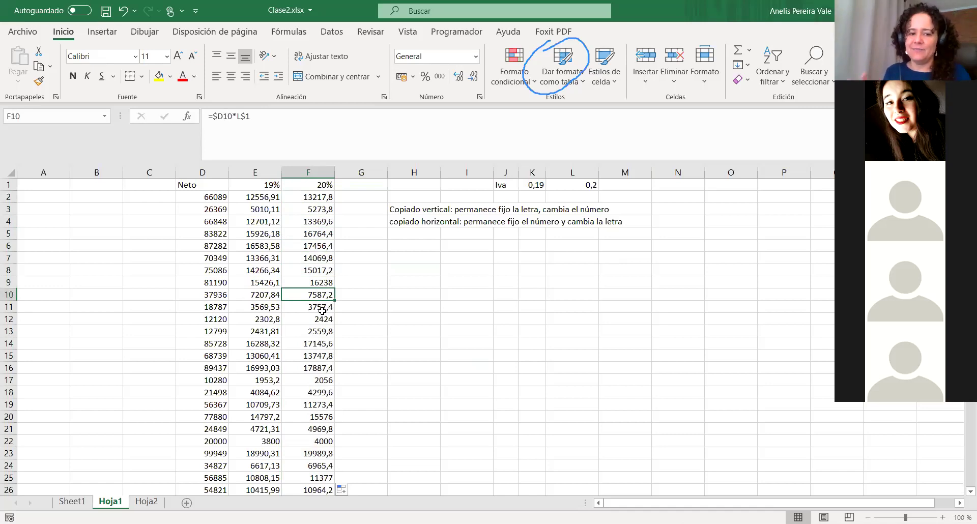
- Compare the F2 formula on Hoja1 with the Iva formula in H5 of the TABLA VENTAS on Sheet1
{"action": "left_click", "coordinate": [73, 502]}
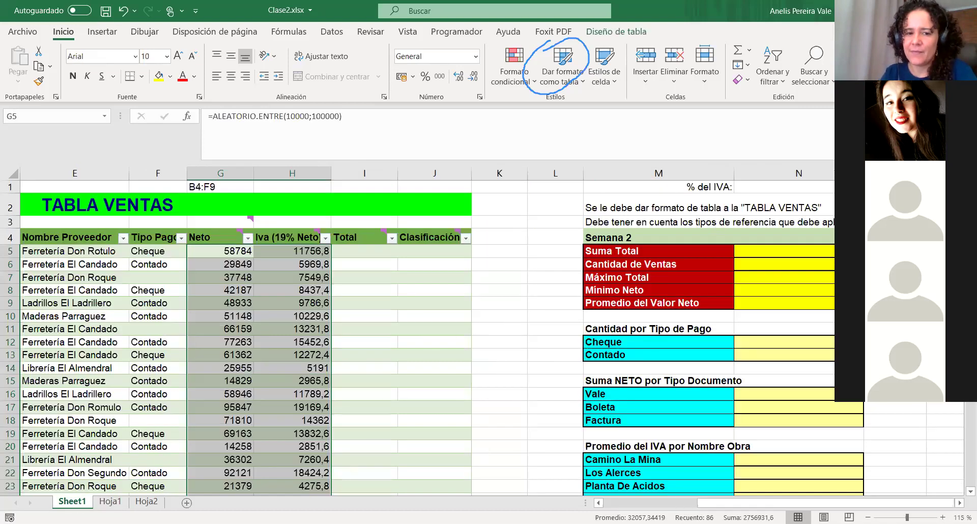
{"action": "left_click", "coordinate": [111, 501]}
{"action": "left_click", "coordinate": [304, 197]}
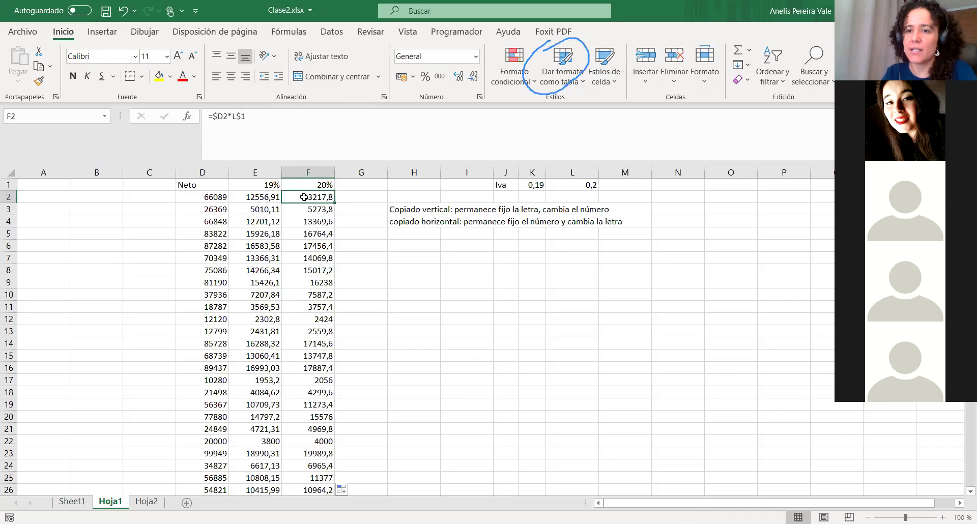
{"action": "left_click", "coordinate": [74, 503]}
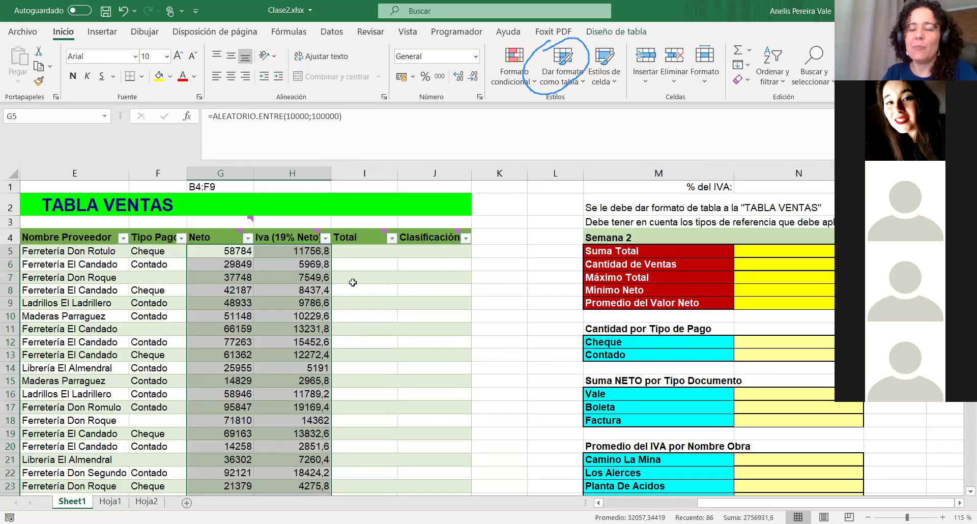
{"action": "left_click", "coordinate": [361, 259]}
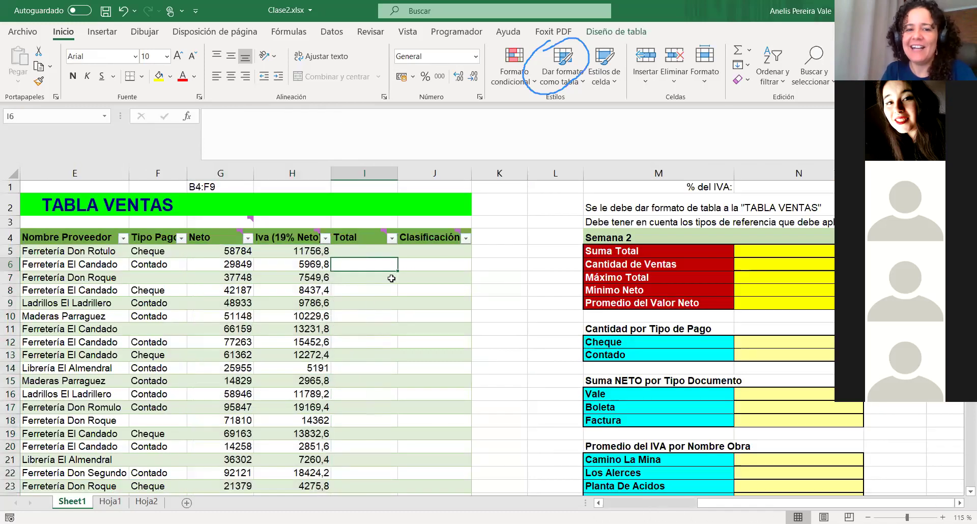
{"action": "left_click", "coordinate": [345, 252]}
{"action": "left_click", "coordinate": [298, 251]}
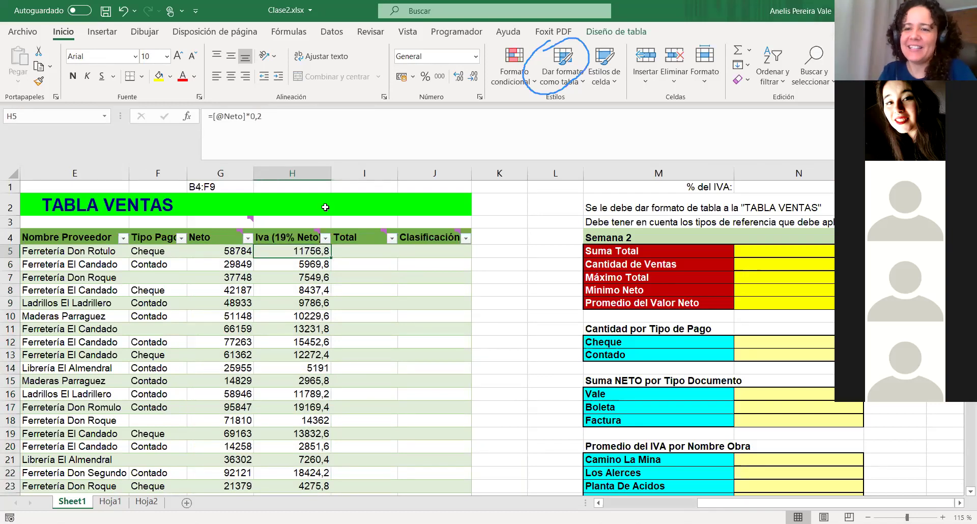
{"action": "left_click", "coordinate": [111, 502]}
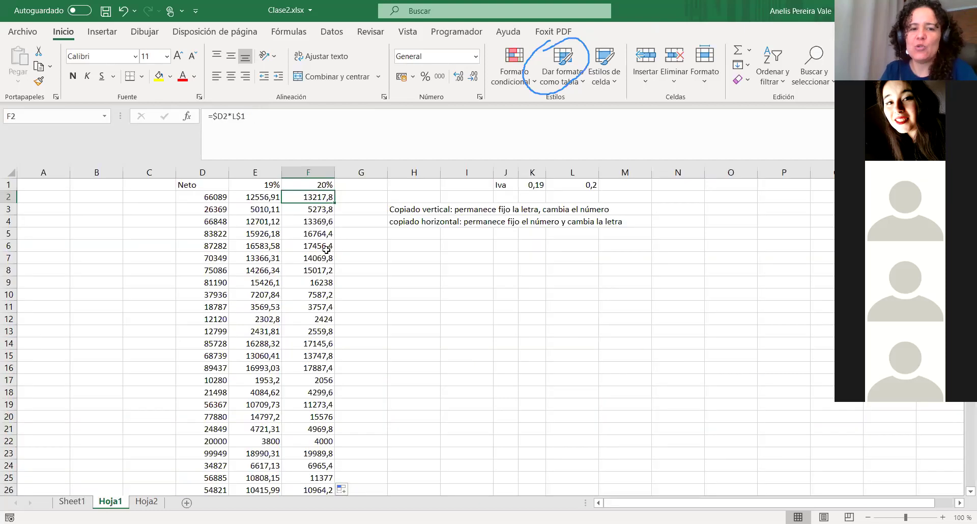
- Name the first Neto value, cell D2, as celda1
{"action": "left_click", "coordinate": [214, 197]}
{"action": "left_click", "coordinate": [58, 117]}
{"action": "type", "text": "celda1"}
{"action": "key", "text": "Return"}
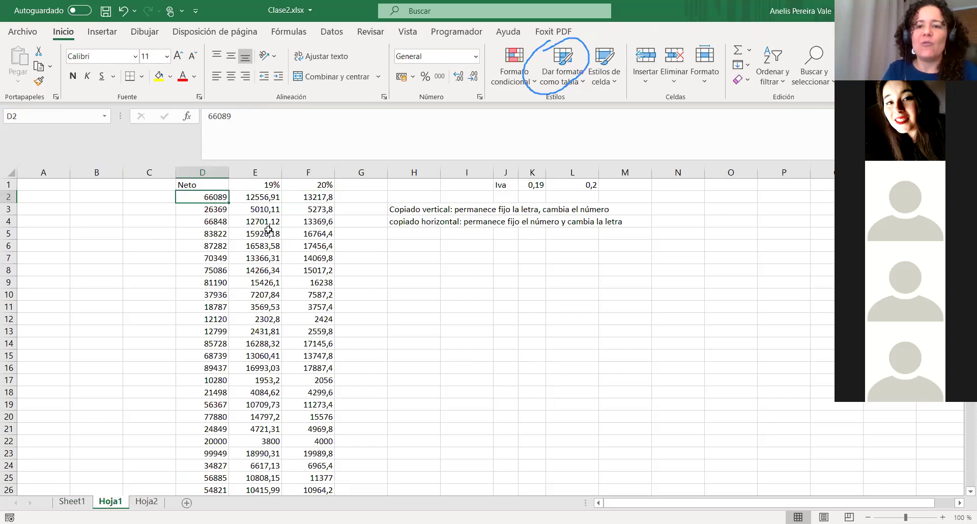
- Enter the formula =celda1+L1 in cell H6
{"action": "left_click", "coordinate": [418, 246]}
{"action": "left_click", "coordinate": [222, 128]}
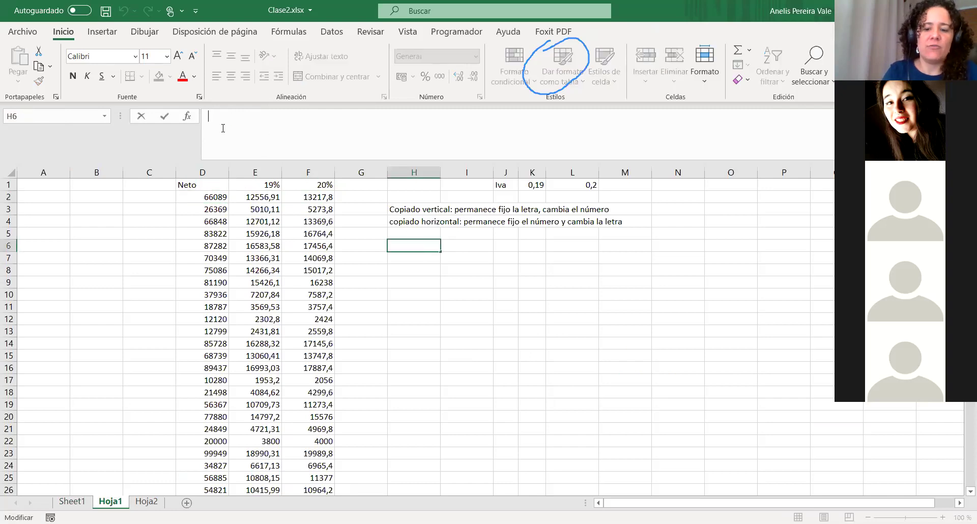
{"action": "type", "text": "="}
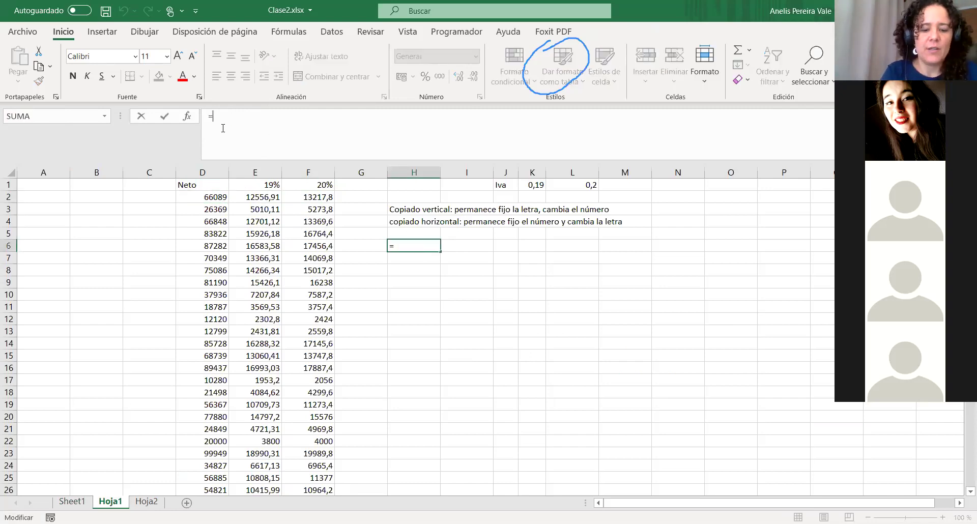
{"action": "type", "text": "celda"}
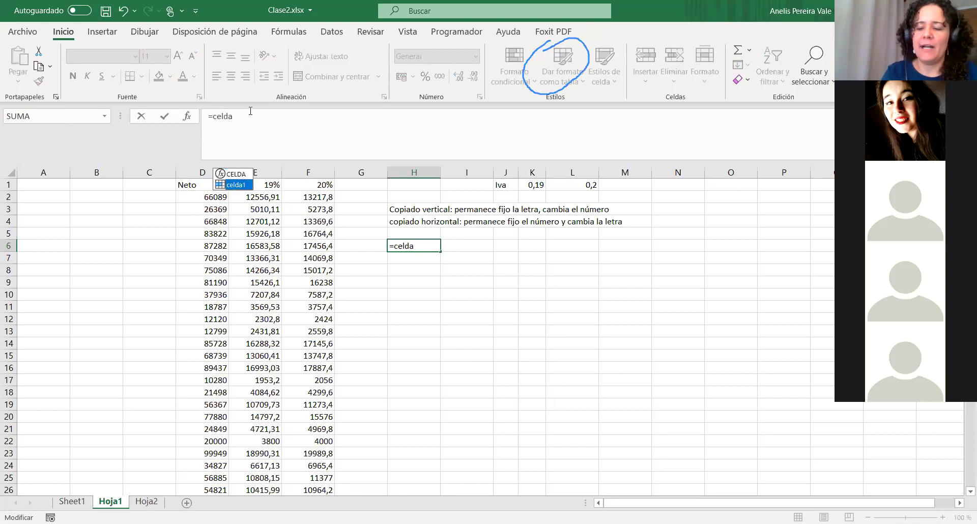
{"action": "type", "text": "1+"}
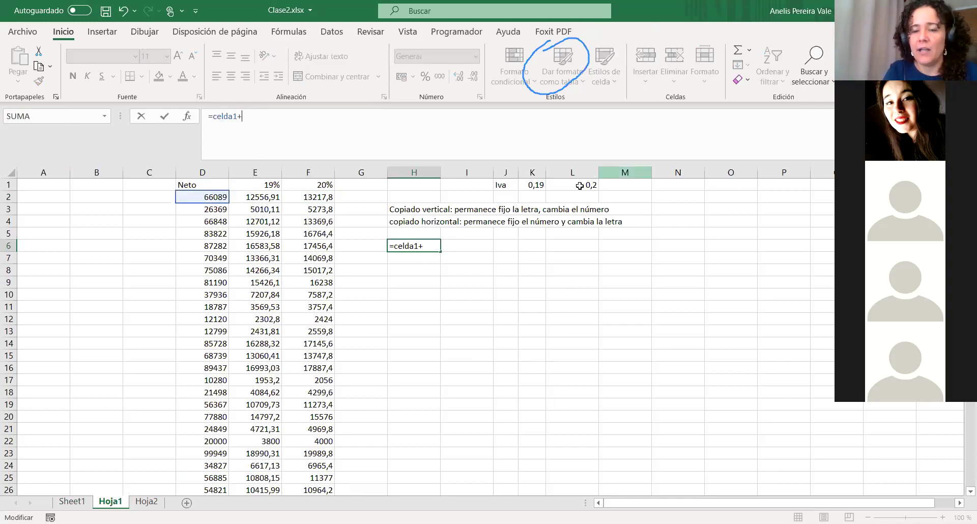
{"action": "left_click", "coordinate": [578, 186]}
{"action": "key", "text": "ctrl+Return"}
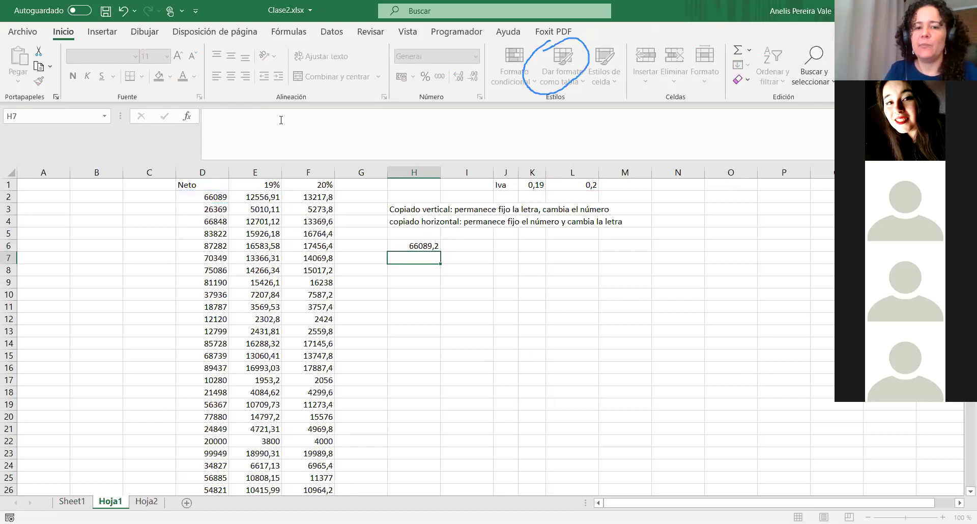
- Copy the H6 formula down to H7 and compare the references in both cells
{"action": "left_click_drag", "start_coordinate": [438, 257], "coordinate": [412, 262]}
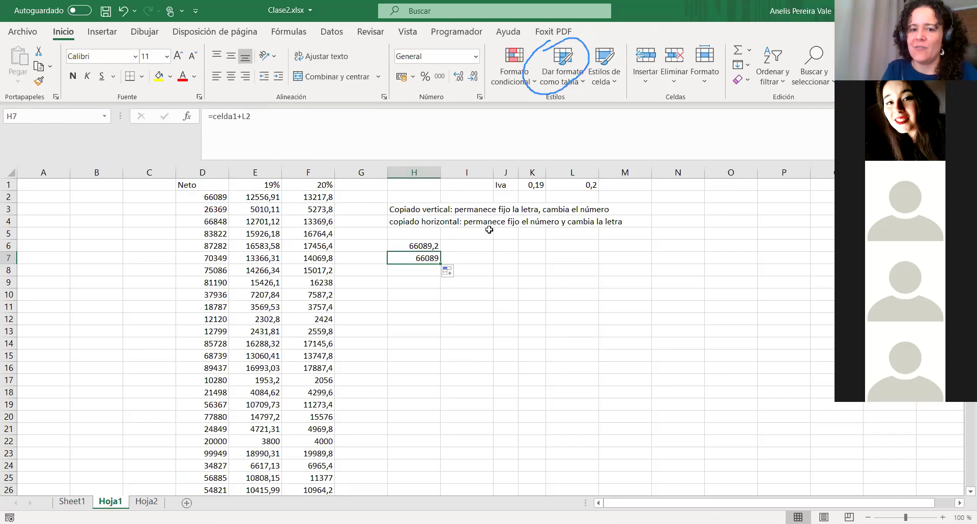
{"action": "left_click", "coordinate": [450, 247]}
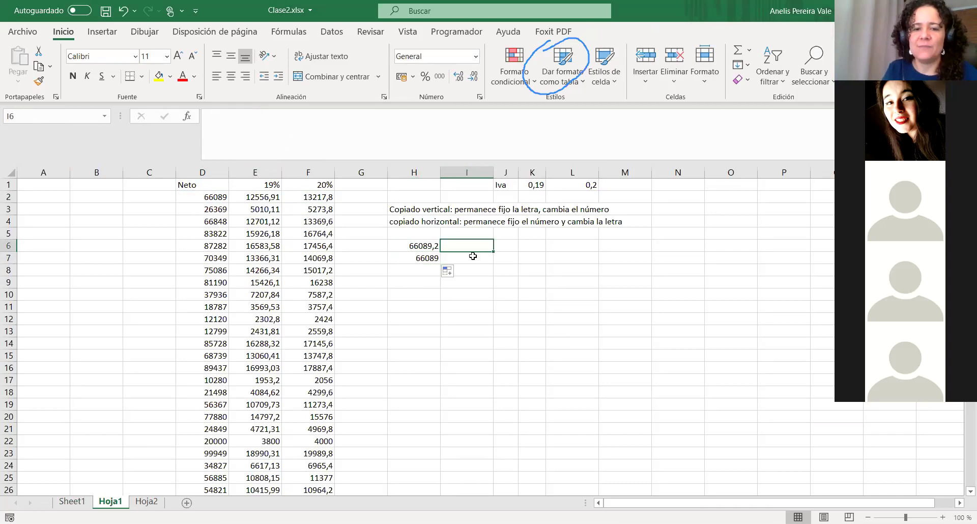
{"action": "left_click", "coordinate": [413, 244]}
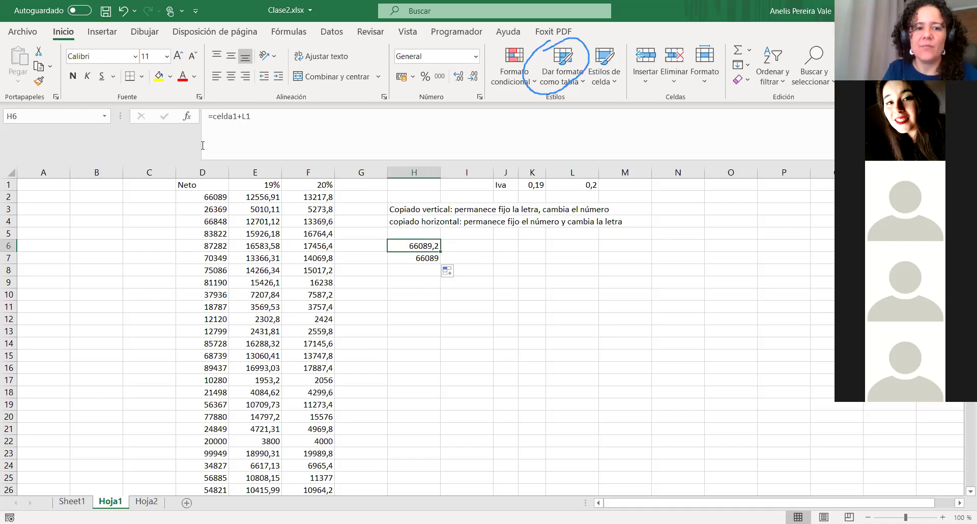
- Begin a new formula in cell I6
{"action": "left_click", "coordinate": [459, 247]}
{"action": "left_click", "coordinate": [314, 135]}
{"action": "type", "text": "="}
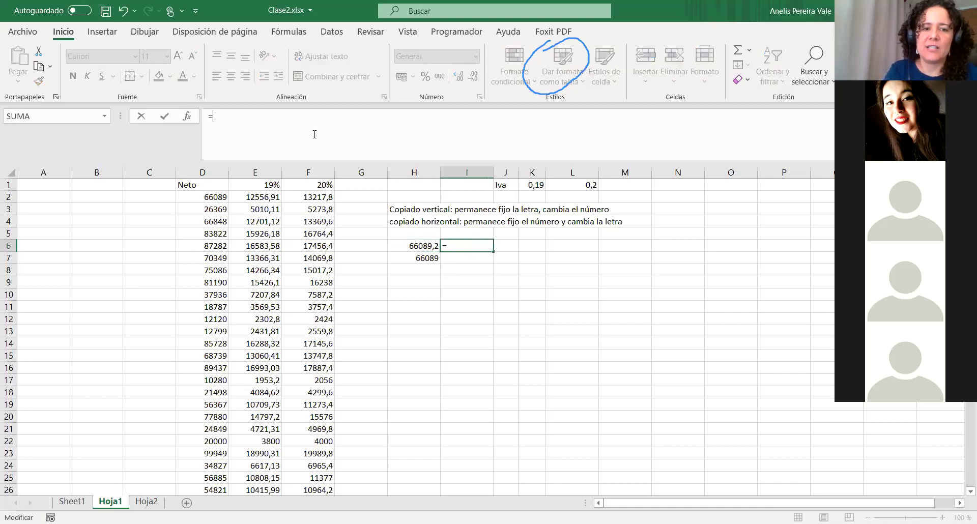
{"action": "left_click", "coordinate": [216, 198]}
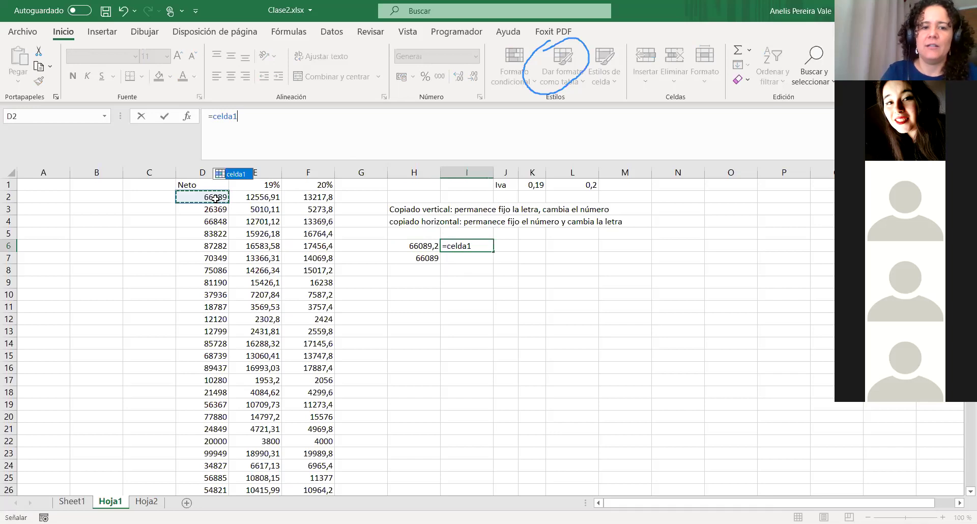
{"action": "left_click", "coordinate": [256, 118]}
{"action": "key", "text": "BackSpace"}
{"action": "key", "text": "BackSpace"}
{"action": "key", "text": "BackSpace"}
{"action": "key", "text": "BackSpace"}
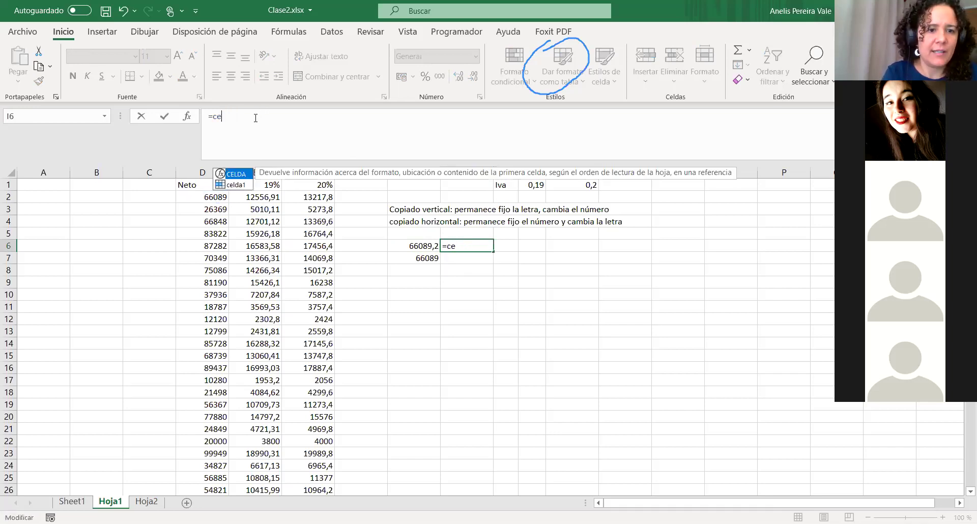
{"action": "key", "text": "BackSpace"}
{"action": "key", "text": "BackSpace"}
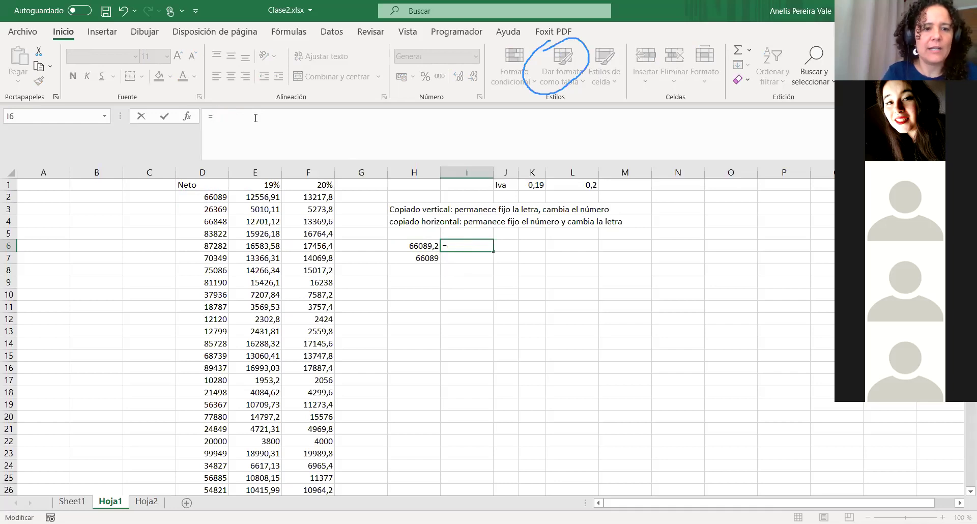
- Complete the formula =D3+L1 in cell I6 and copy it down to I8
{"action": "type", "text": "D3+"}
{"action": "left_click", "coordinate": [590, 184]}
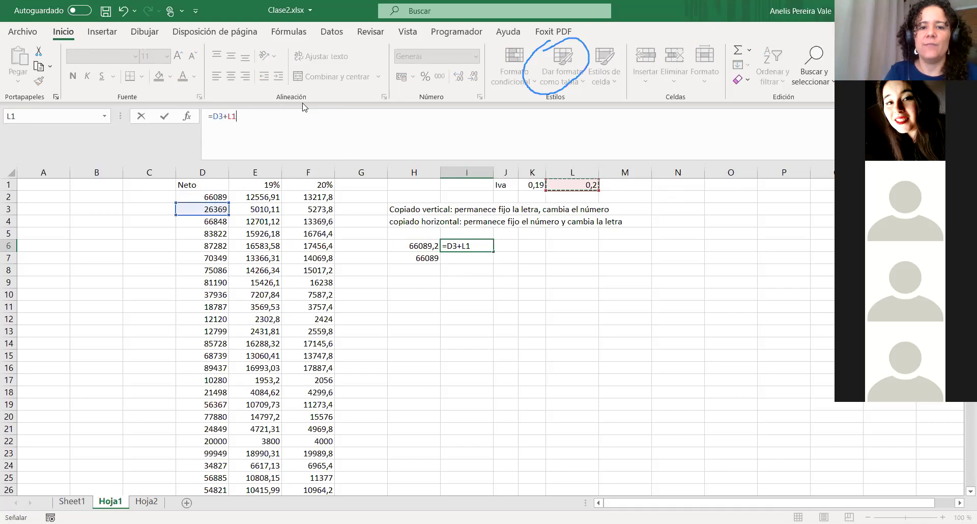
{"action": "key", "text": "Return"}
{"action": "left_click", "coordinate": [482, 246]}
{"action": "left_click_drag", "start_coordinate": [493, 252], "coordinate": [490, 276]}
- Compare the copied relative references in I7 and I8 with the celda1 formulas in H6 and H7
{"action": "left_click", "coordinate": [473, 258]}
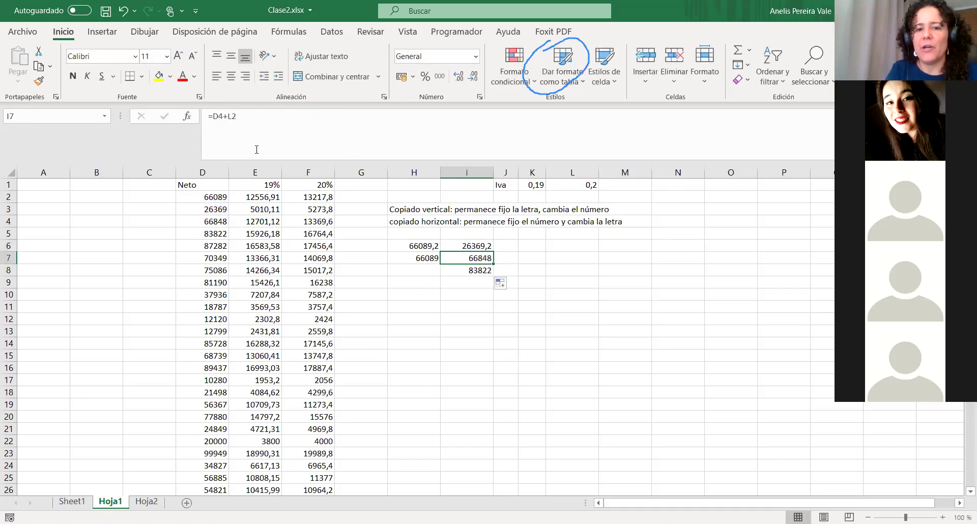
{"action": "left_click", "coordinate": [471, 270]}
{"action": "left_click", "coordinate": [421, 240]}
{"action": "left_click", "coordinate": [418, 257]}
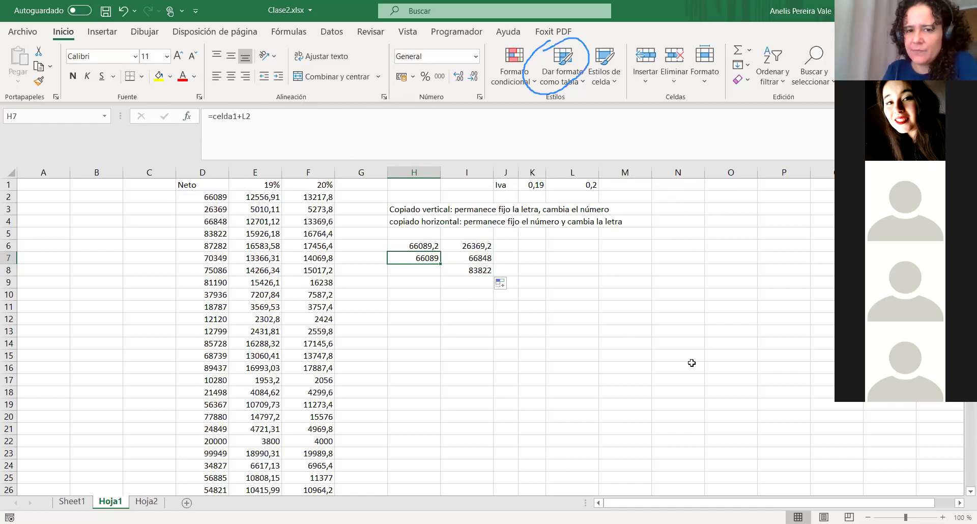
{"action": "left_click", "coordinate": [404, 248]}
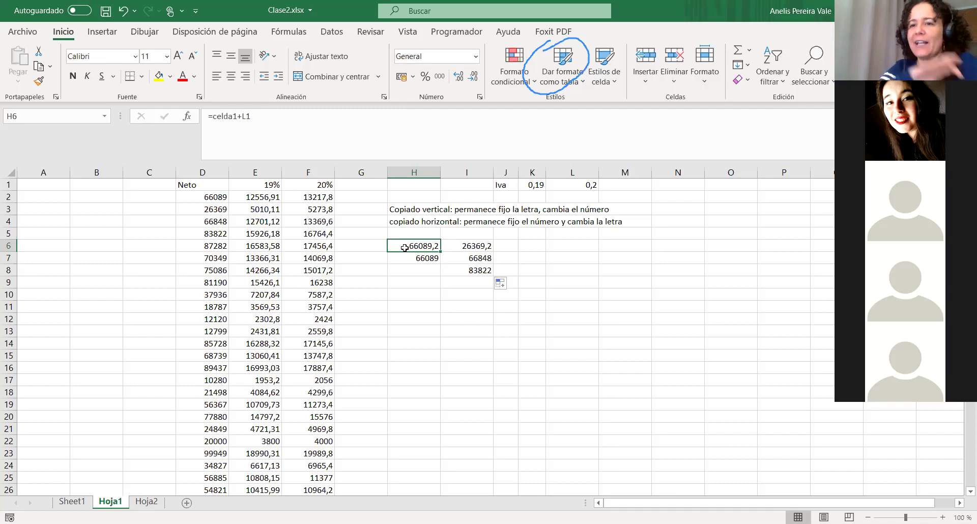
{"action": "left_click", "coordinate": [529, 186]}
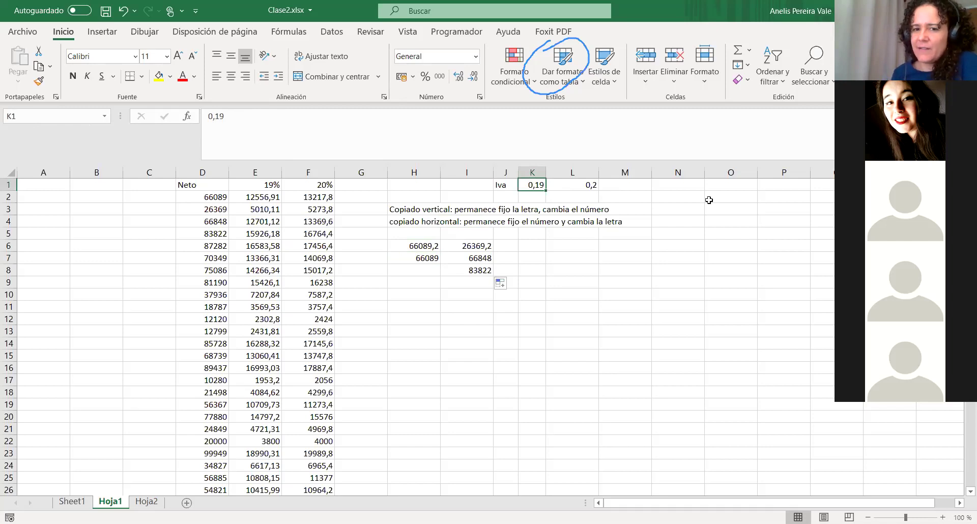
{"action": "left_click", "coordinate": [429, 258]}
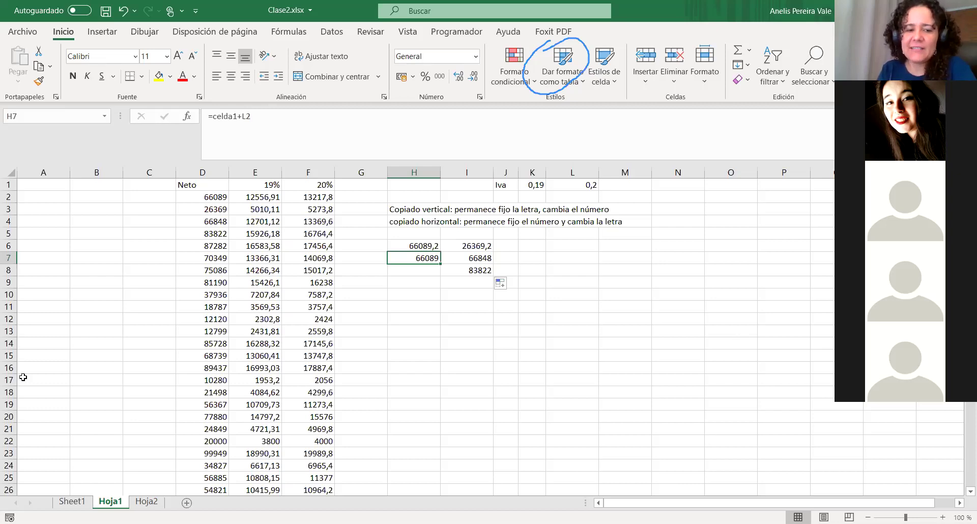
- Switch to Sheet1 and look over TABLA VENTAS and the exercise blocks beside it
{"action": "left_click", "coordinate": [72, 502]}
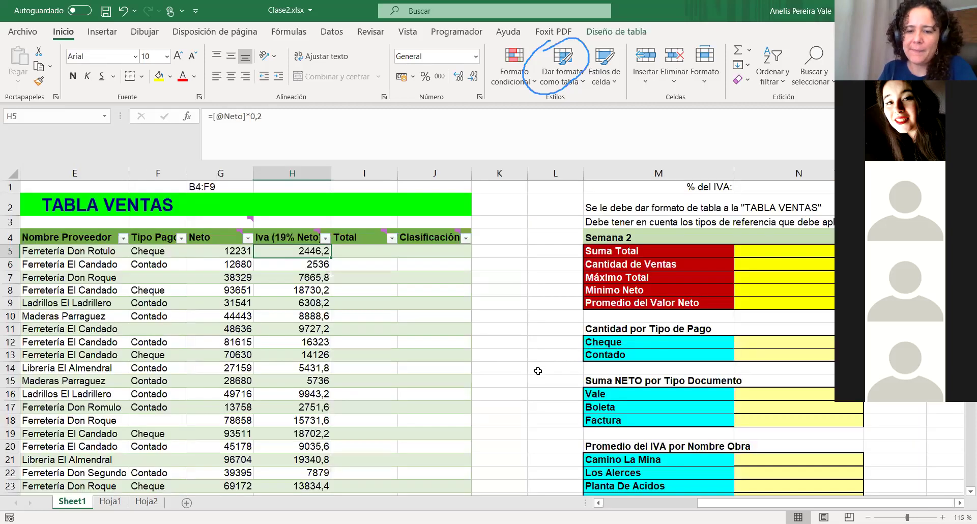
{"action": "scroll", "coordinate": [452, 230], "scroll_direction": "down", "scroll_amount": 1}
{"action": "scroll", "coordinate": [451, 229], "scroll_direction": "down", "scroll_amount": 5}
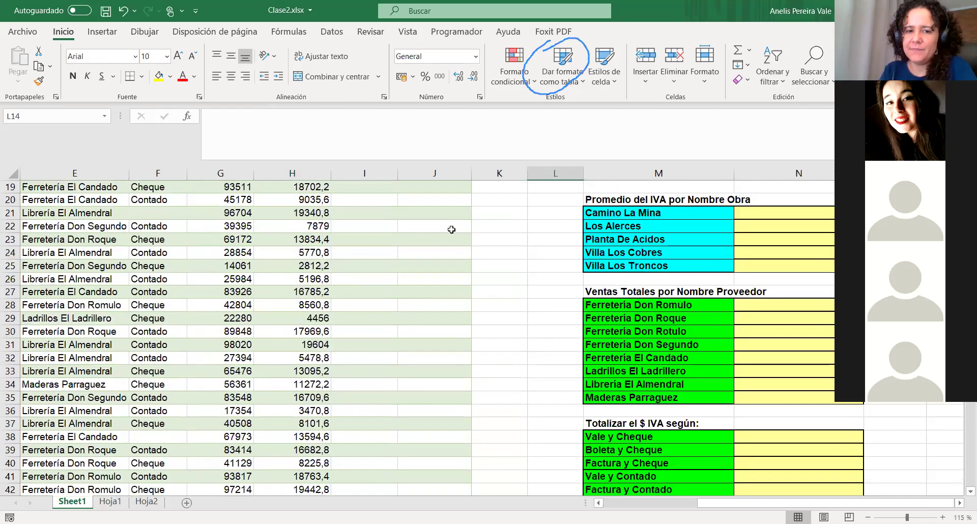
{"action": "scroll", "coordinate": [451, 229], "scroll_direction": "up", "scroll_amount": 6}
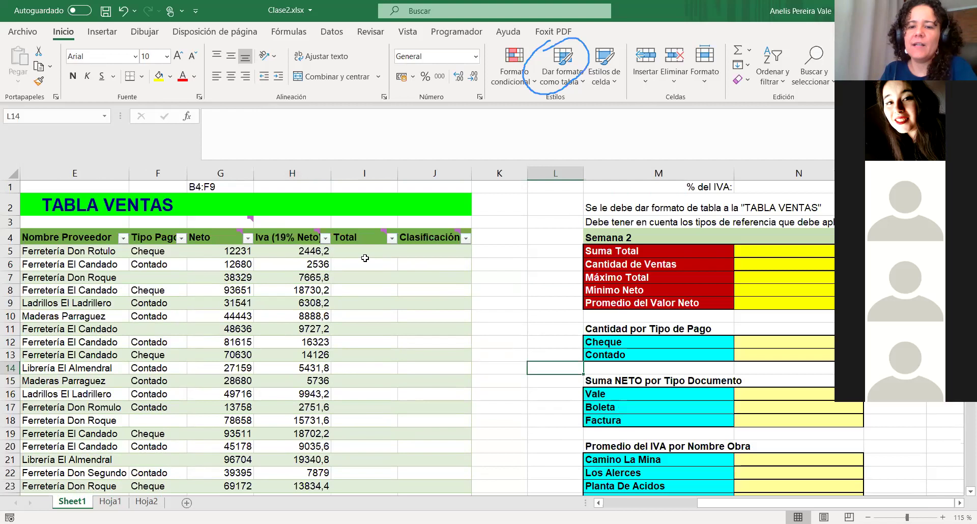
{"action": "scroll", "coordinate": [458, 272], "scroll_direction": "down", "scroll_amount": 1}
{"action": "scroll", "coordinate": [681, 299], "scroll_direction": "up", "scroll_amount": 1}
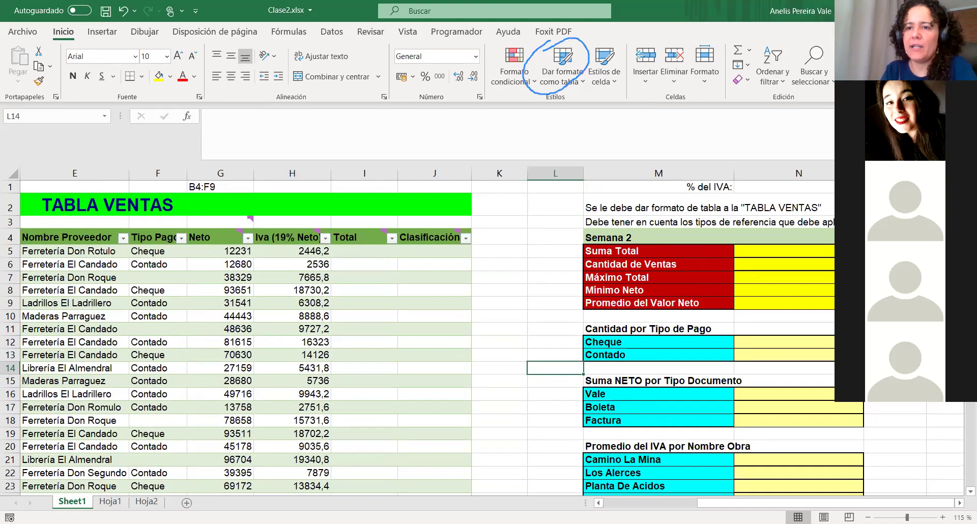
- Review the exercise blocks and circle the Semana 2 rows from Suma Total to Promedio del Valor Neto with a freehand annotation
{"action": "left_click", "coordinate": [745, 268]}
{"action": "left_click", "coordinate": [762, 289]}
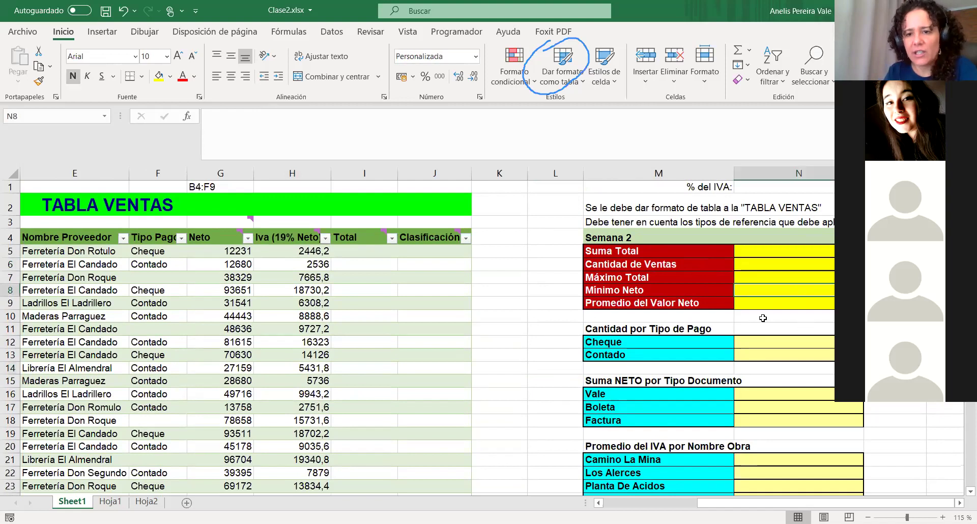
{"action": "scroll", "coordinate": [738, 331], "scroll_direction": "down", "scroll_amount": 4}
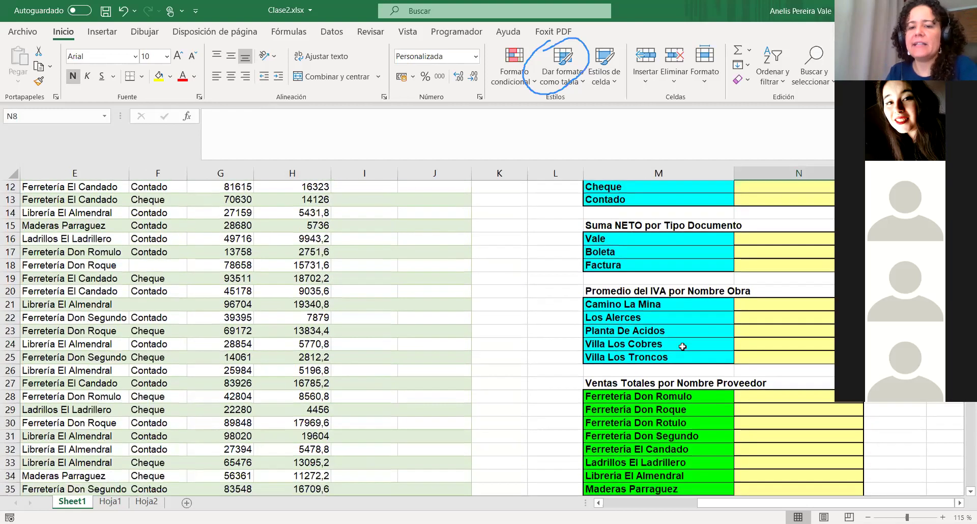
{"action": "scroll", "coordinate": [678, 345], "scroll_direction": "down", "scroll_amount": 4}
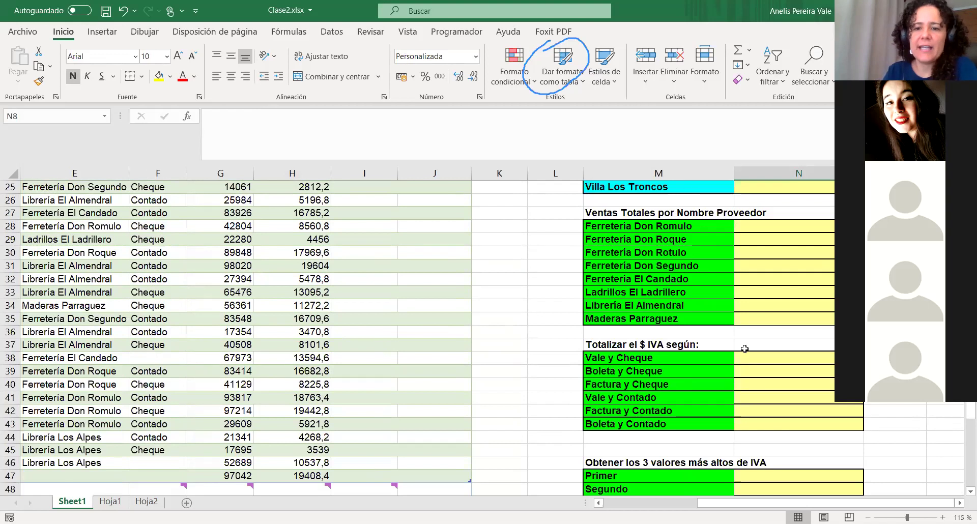
{"action": "scroll", "coordinate": [682, 336], "scroll_direction": "up", "scroll_amount": 8}
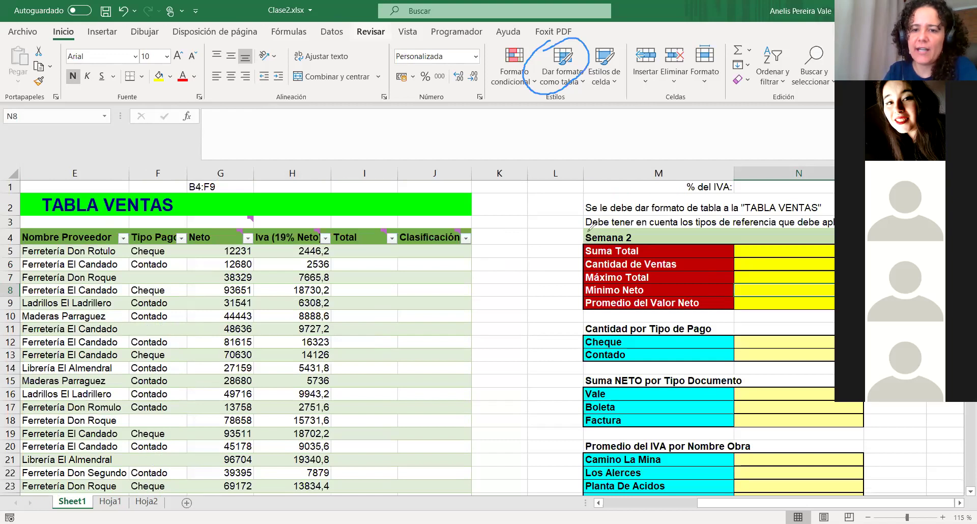
{"action": "mouse_move", "coordinate": [573, 248]}
{"action": "left_mouse_down"}
{"action": "mouse_move", "coordinate": [648, 323]}
{"action": "mouse_move", "coordinate": [815, 282]}
{"action": "mouse_move", "coordinate": [759, 253]}
{"action": "mouse_move", "coordinate": [697, 243]}
{"action": "mouse_move", "coordinate": [573, 253]}
{"action": "left_mouse_up"}
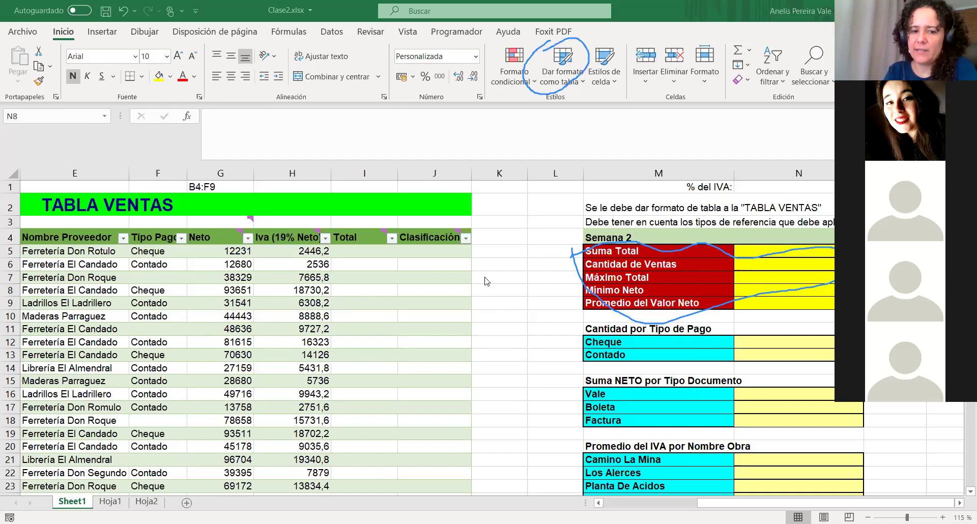
- Examine the first rows of the Neto and Iva columns and the Total header in TABLA VENTAS
{"action": "scroll", "coordinate": [483, 289], "scroll_direction": "down", "scroll_amount": 15}
{"action": "scroll", "coordinate": [481, 293], "scroll_direction": "up", "scroll_amount": 12}
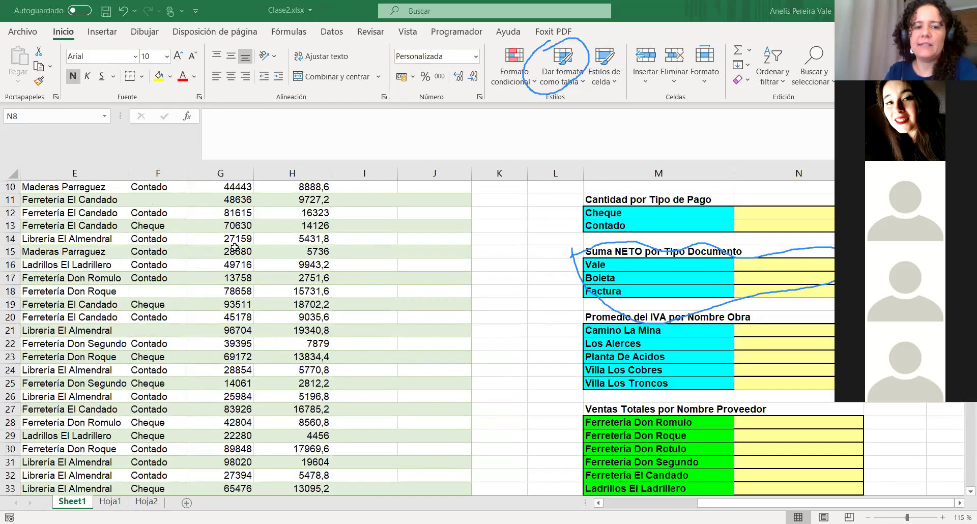
{"action": "scroll", "coordinate": [307, 251], "scroll_direction": "up", "scroll_amount": 3}
{"action": "left_click", "coordinate": [289, 260]}
{"action": "left_click", "coordinate": [238, 252]}
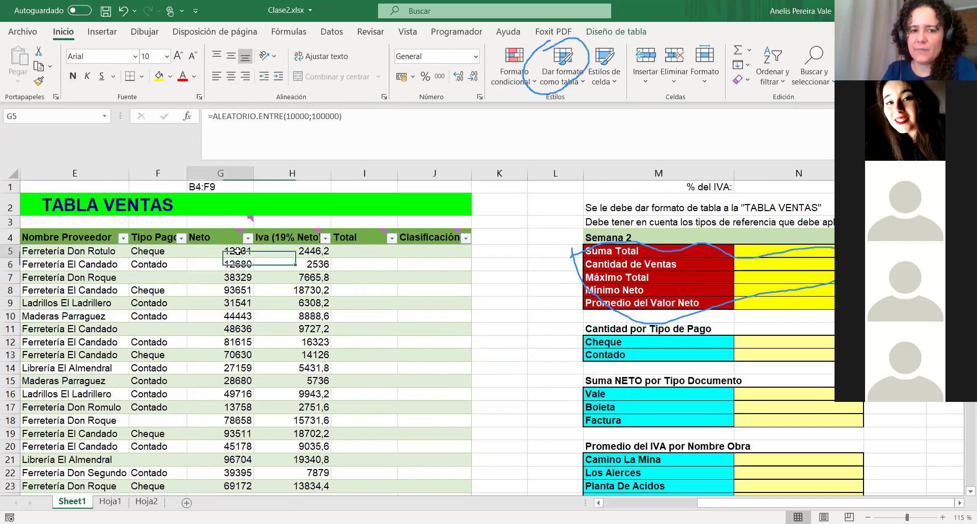
{"action": "left_click", "coordinate": [343, 244]}
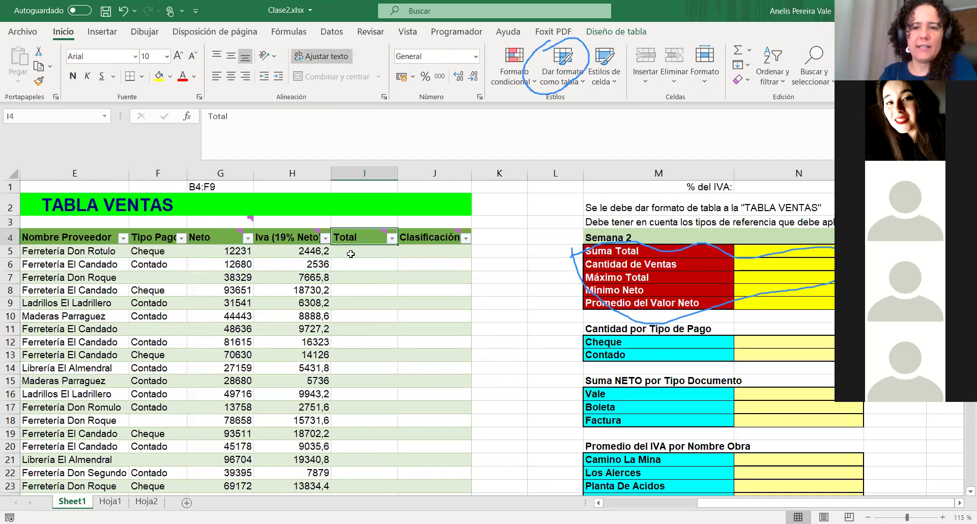
- Read the classification conditions under Otras indicaciones, and check the Iva formulas in H5 and H8 of TABLA VENTAS
{"action": "scroll", "coordinate": [316, 275], "scroll_direction": "down", "scroll_amount": 7}
{"action": "scroll", "coordinate": [316, 275], "scroll_direction": "down", "scroll_amount": 15}
{"action": "scroll", "coordinate": [327, 297], "scroll_direction": "up", "scroll_amount": 7}
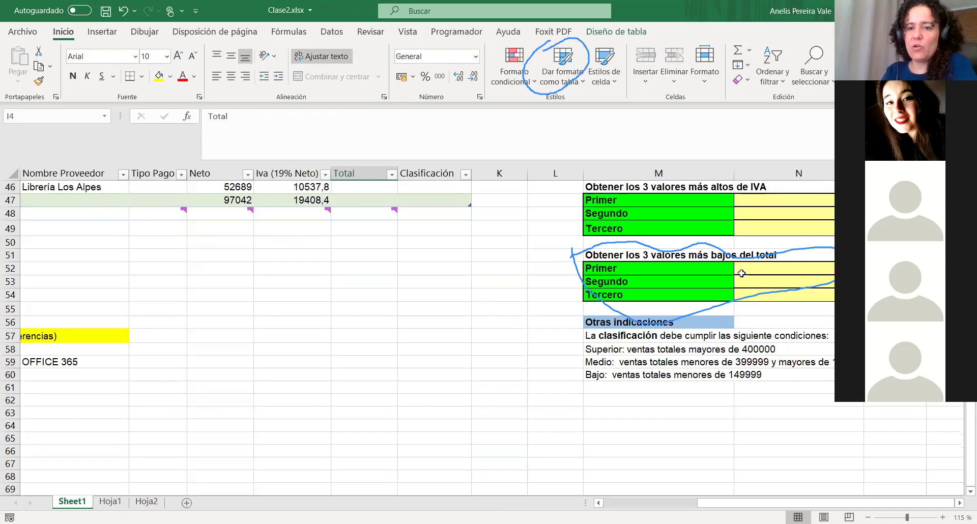
{"action": "left_click", "coordinate": [798, 426]}
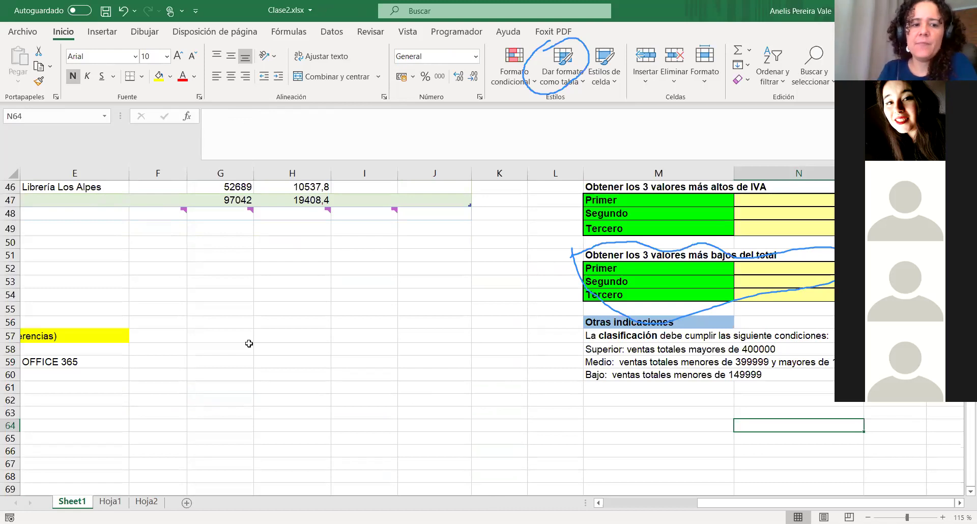
{"action": "scroll", "coordinate": [278, 365], "scroll_direction": "up", "scroll_amount": 15}
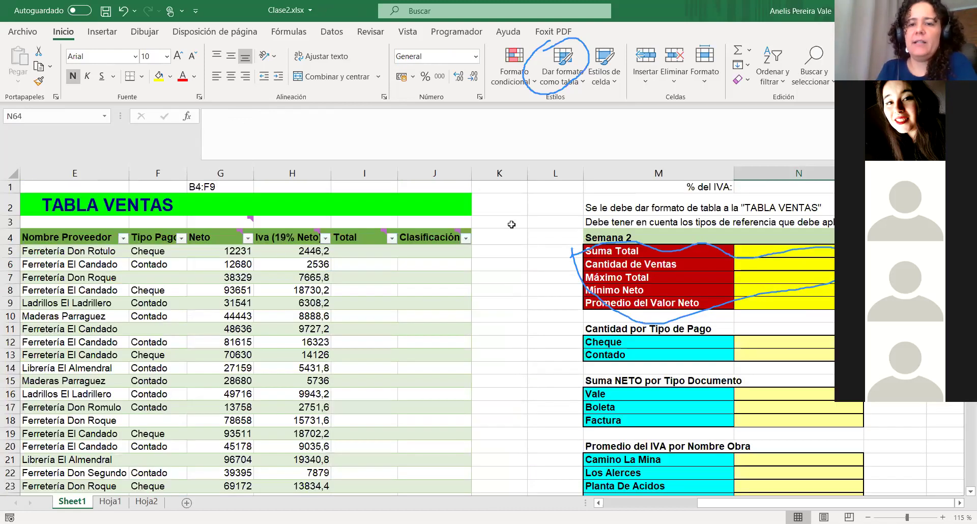
{"action": "left_click", "coordinate": [293, 252]}
{"action": "left_click", "coordinate": [284, 291]}
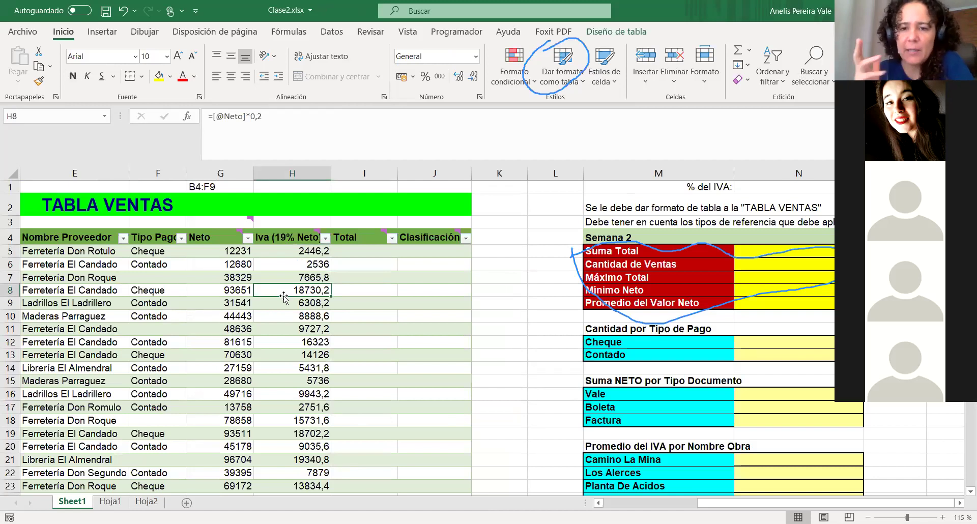